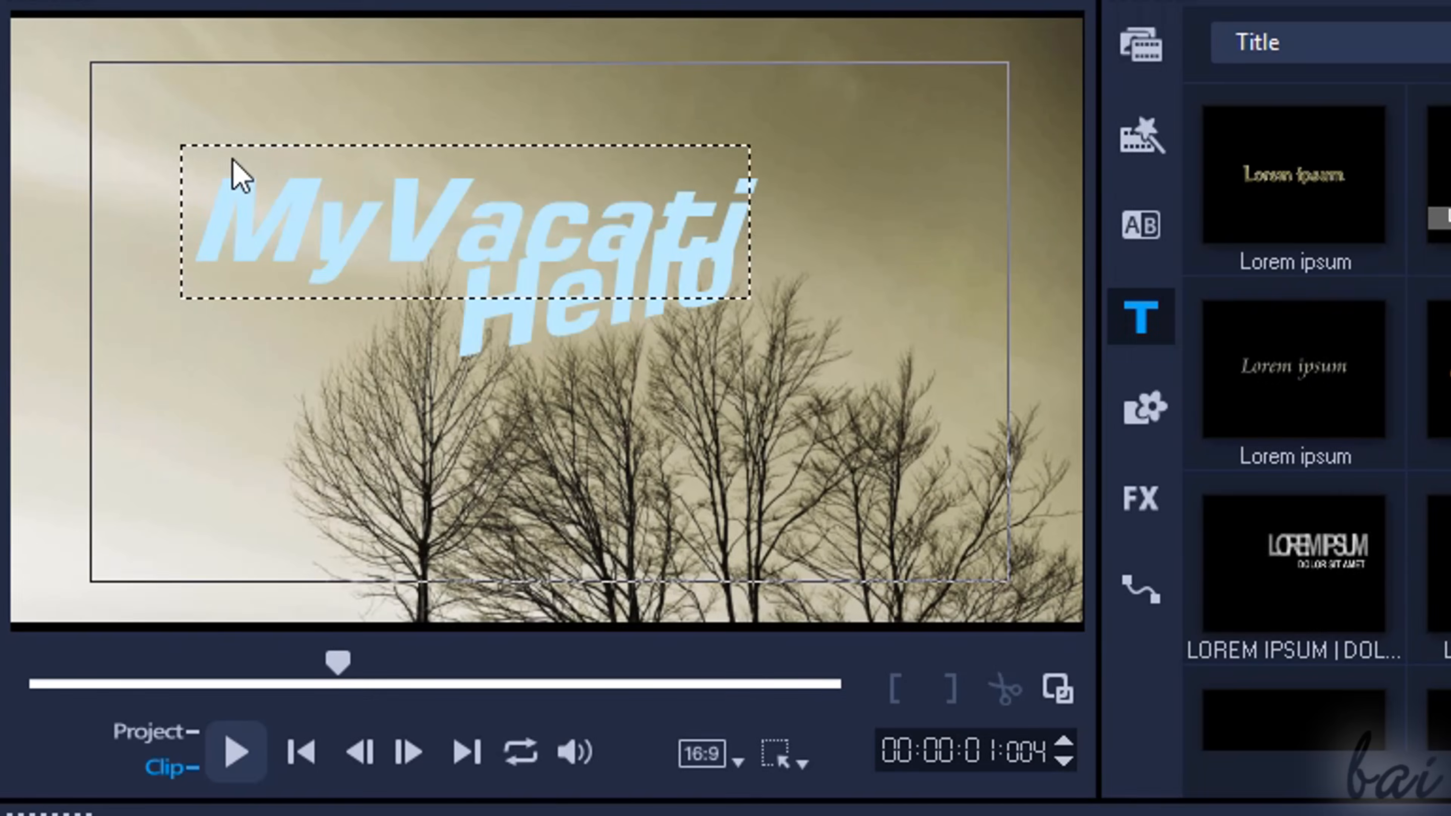
Step: Complete the second title's text as MyVacation and arrange it below the Hello title in the preview
text(on)
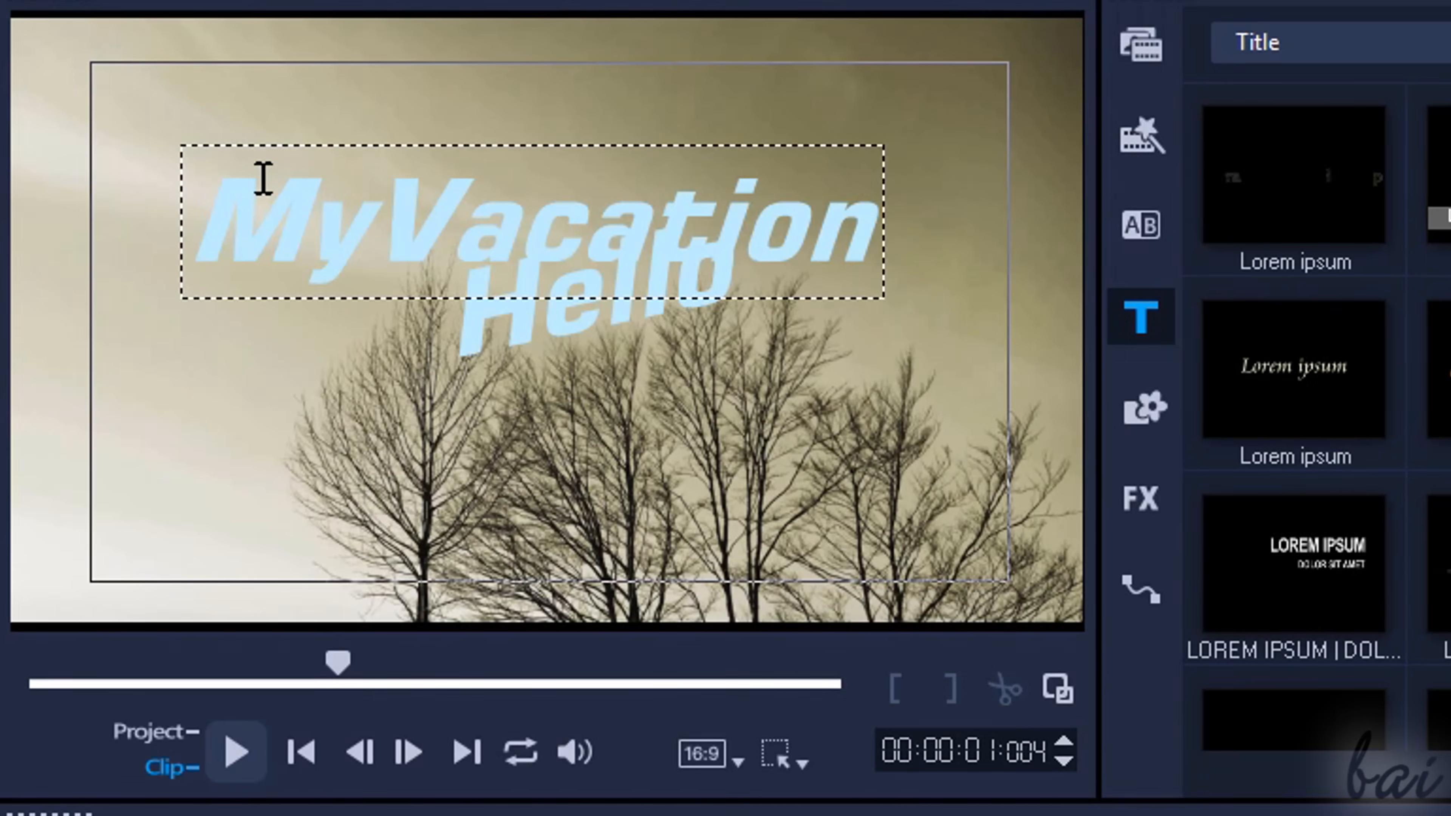
click(257, 125)
drag(305, 223, 341, 416)
click(508, 327)
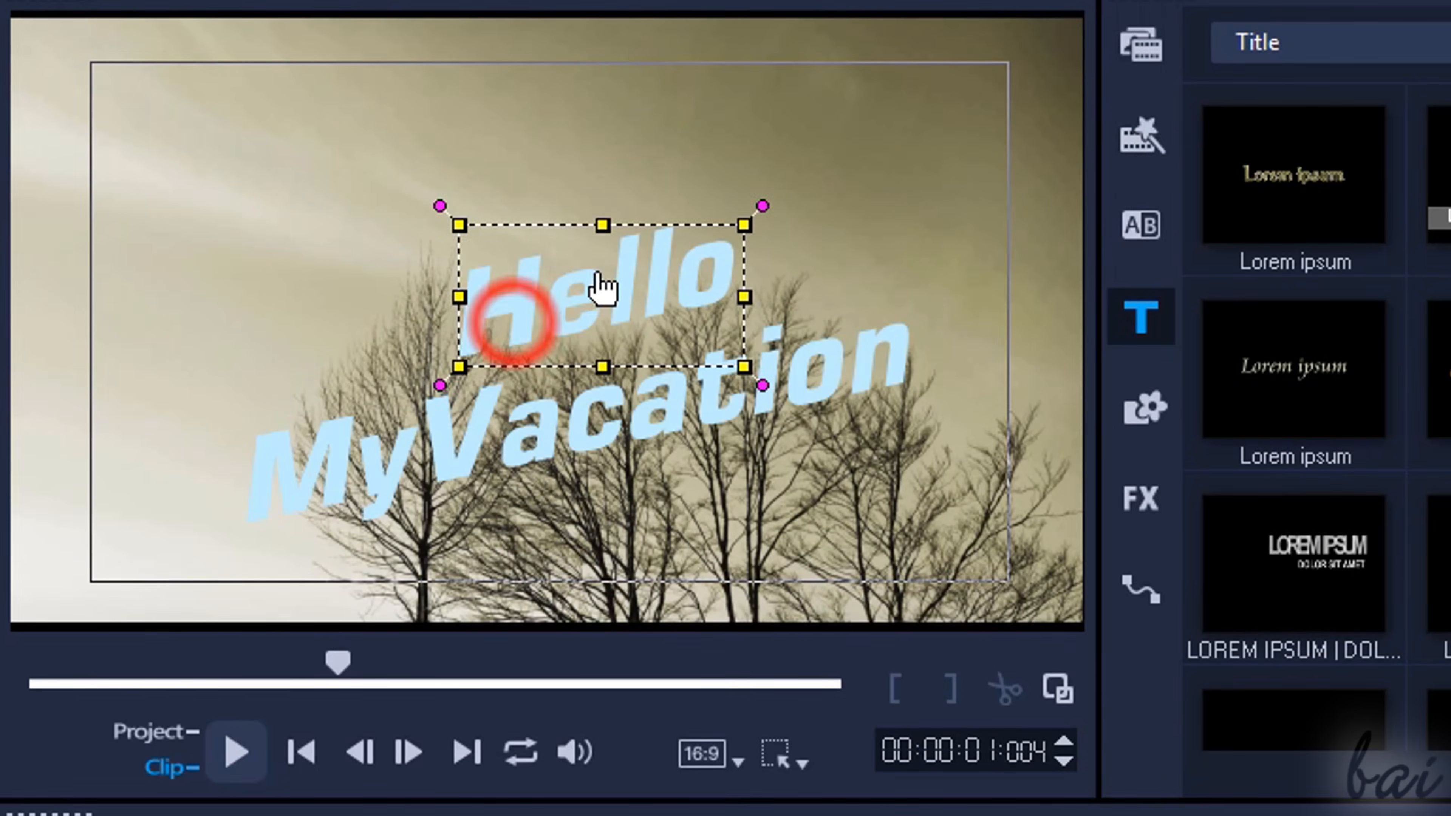
drag(600, 285, 528, 162)
click(567, 389)
drag(615, 406, 610, 368)
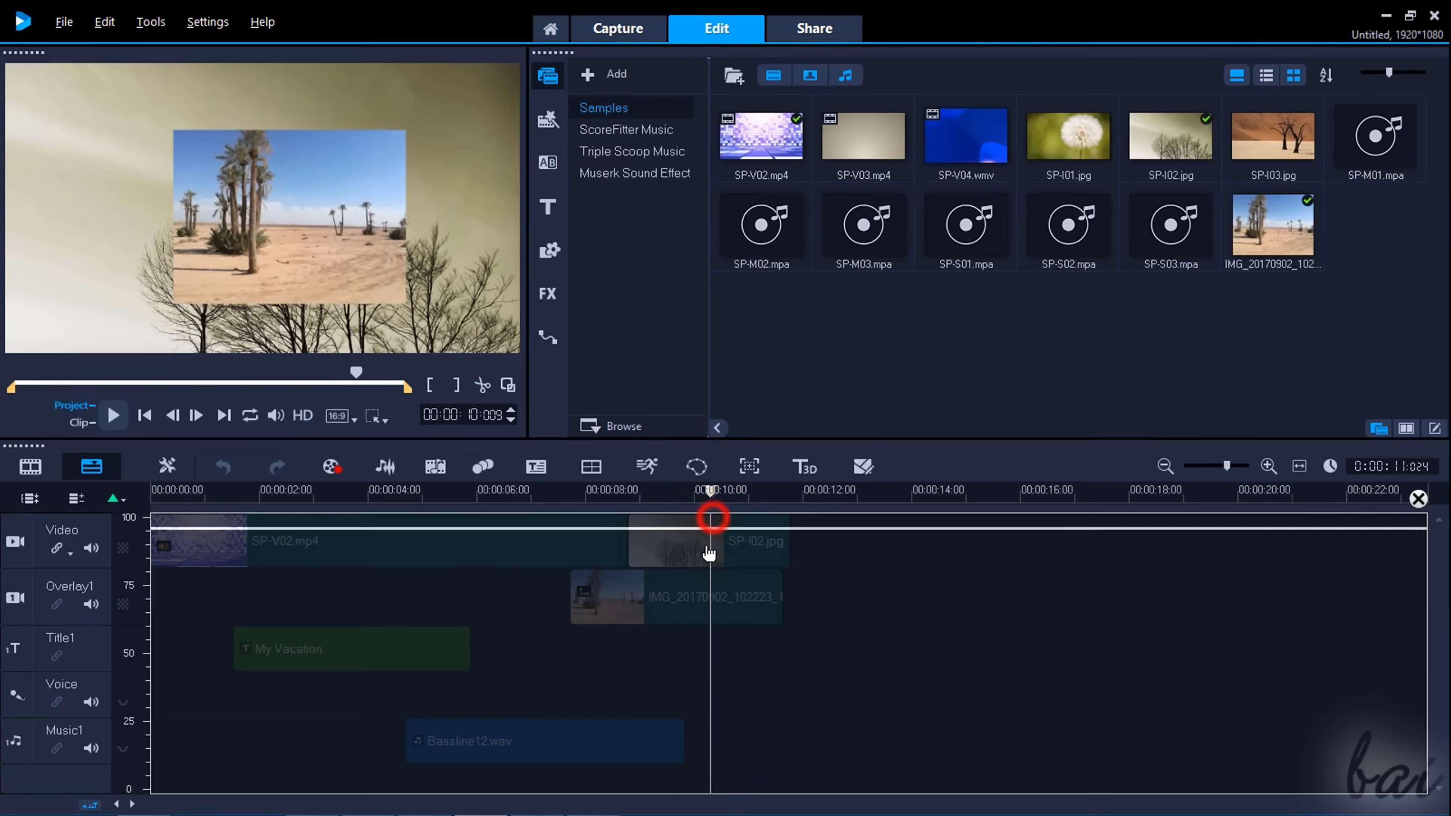
Step: Adjust the transparency curve of the Video track near the 10-second mark
mouse_move(712, 519)
mouse_down()
mouse_move(672, 780)
mouse_move(674, 529)
mouse_move(700, 518)
mouse_up()
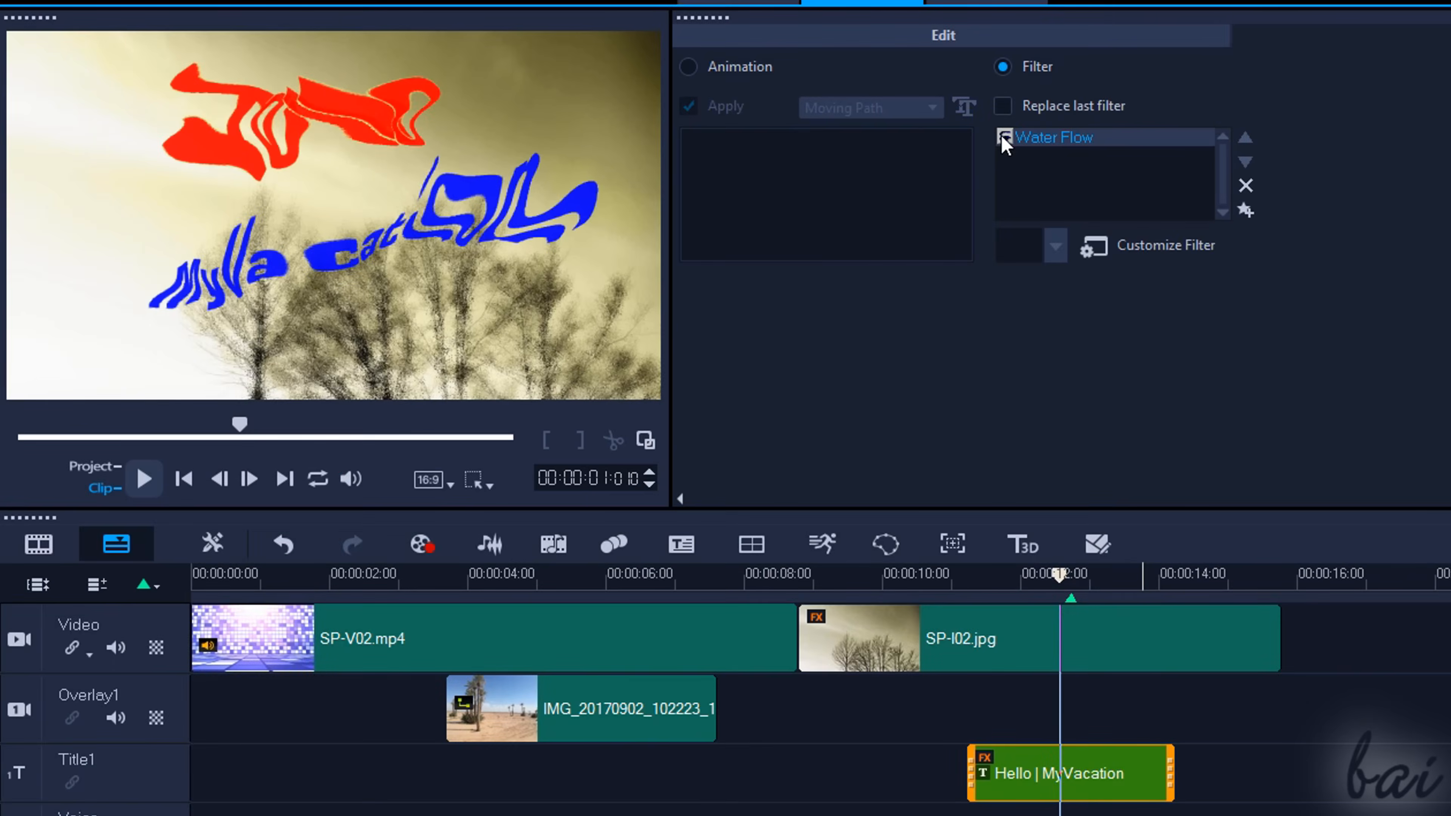
Step: Toggle the Water Flow filter on the Hello | MyVacation title to compare the title with and without it
click(1004, 137)
click(1004, 138)
click(1004, 138)
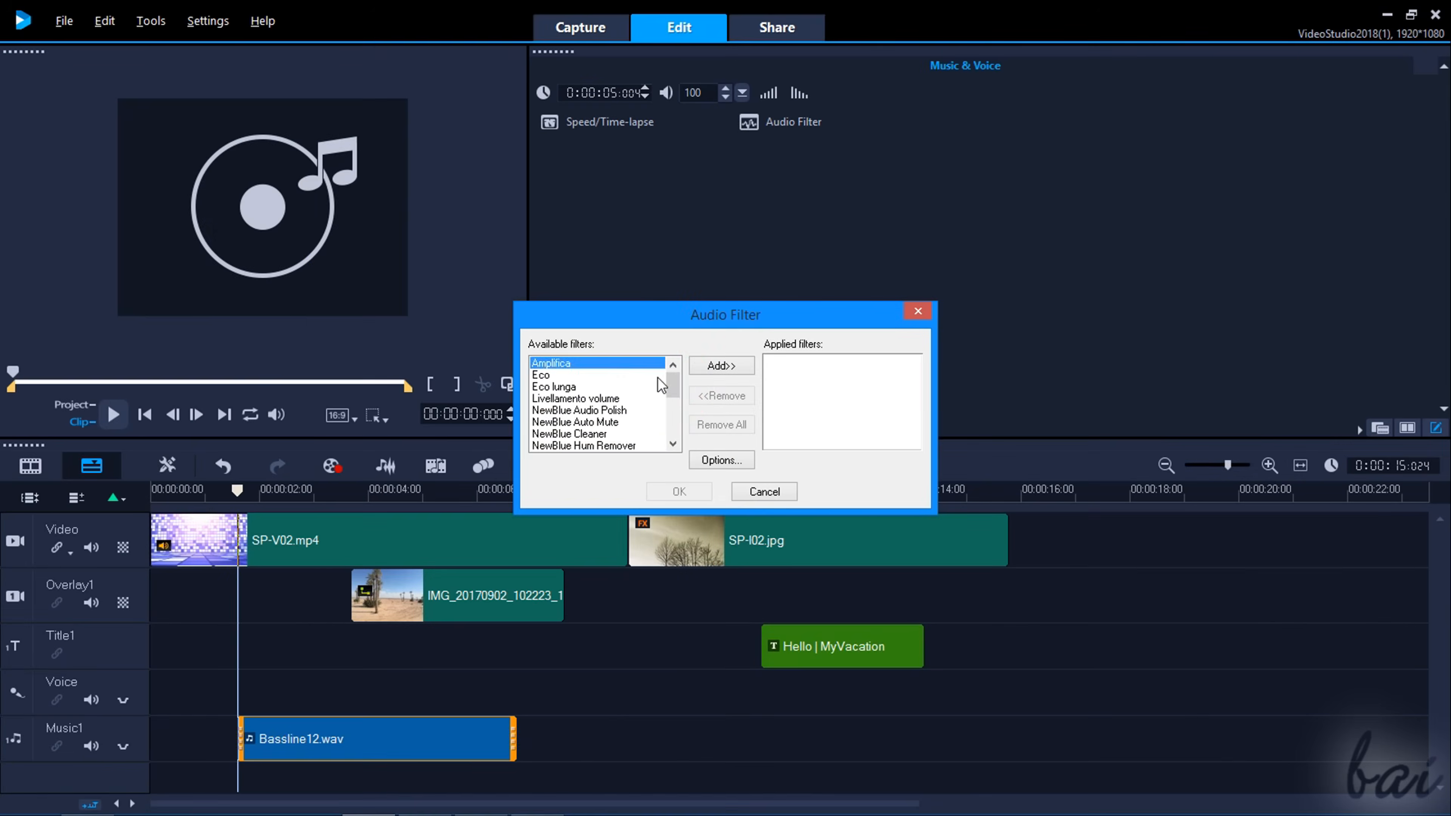
Step: Select NewBlue Audio Polish from the available audio filters for the Bassline12.wav clip
mouse_move(672, 384)
mouse_down()
mouse_move(660, 443)
mouse_move(667, 384)
mouse_up()
click(566, 410)
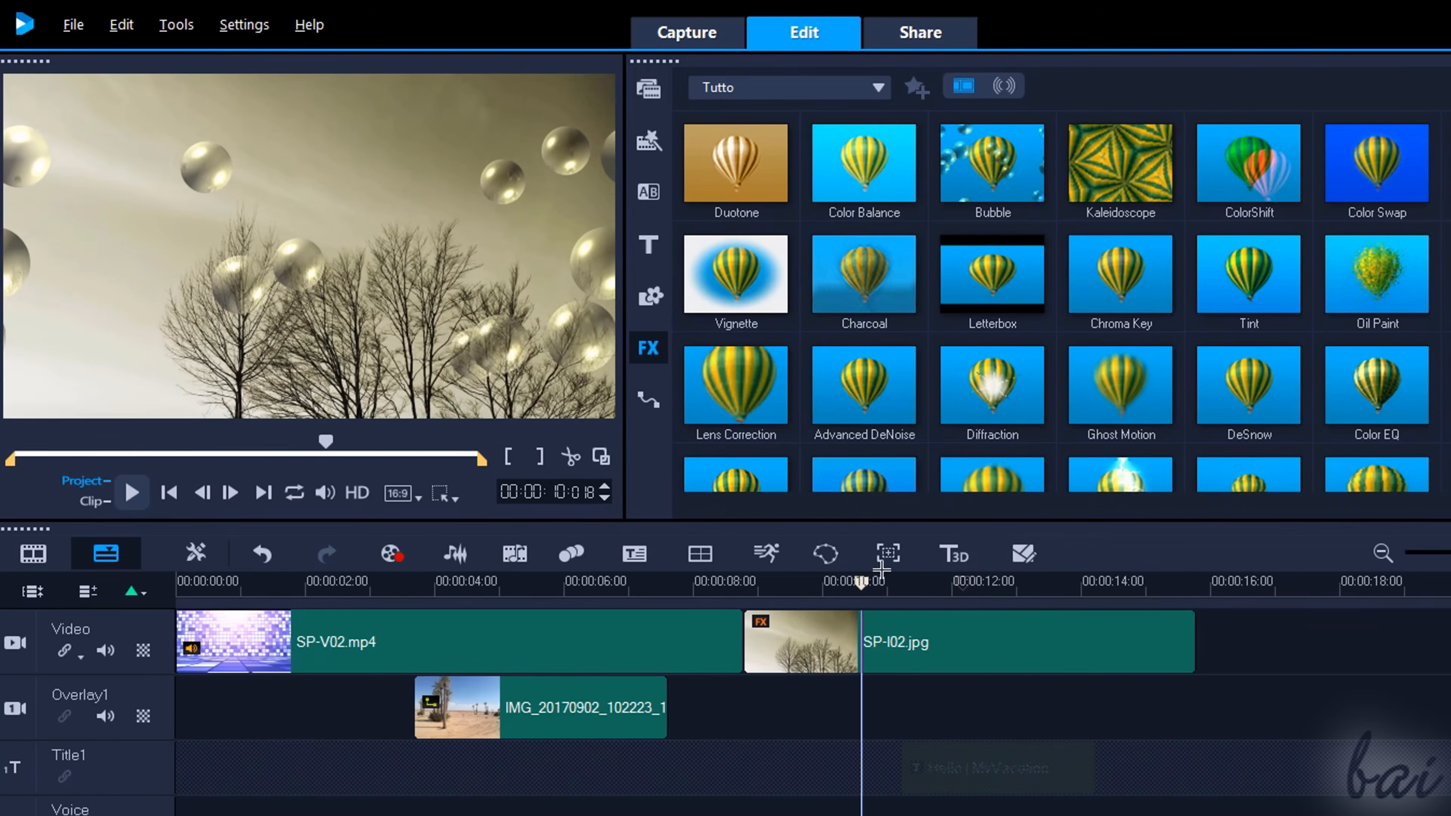
Step: Scrub through the SP-I02.jpg clip from about 10 seconds onward to preview its bubble effect
drag(881, 569, 1069, 580)
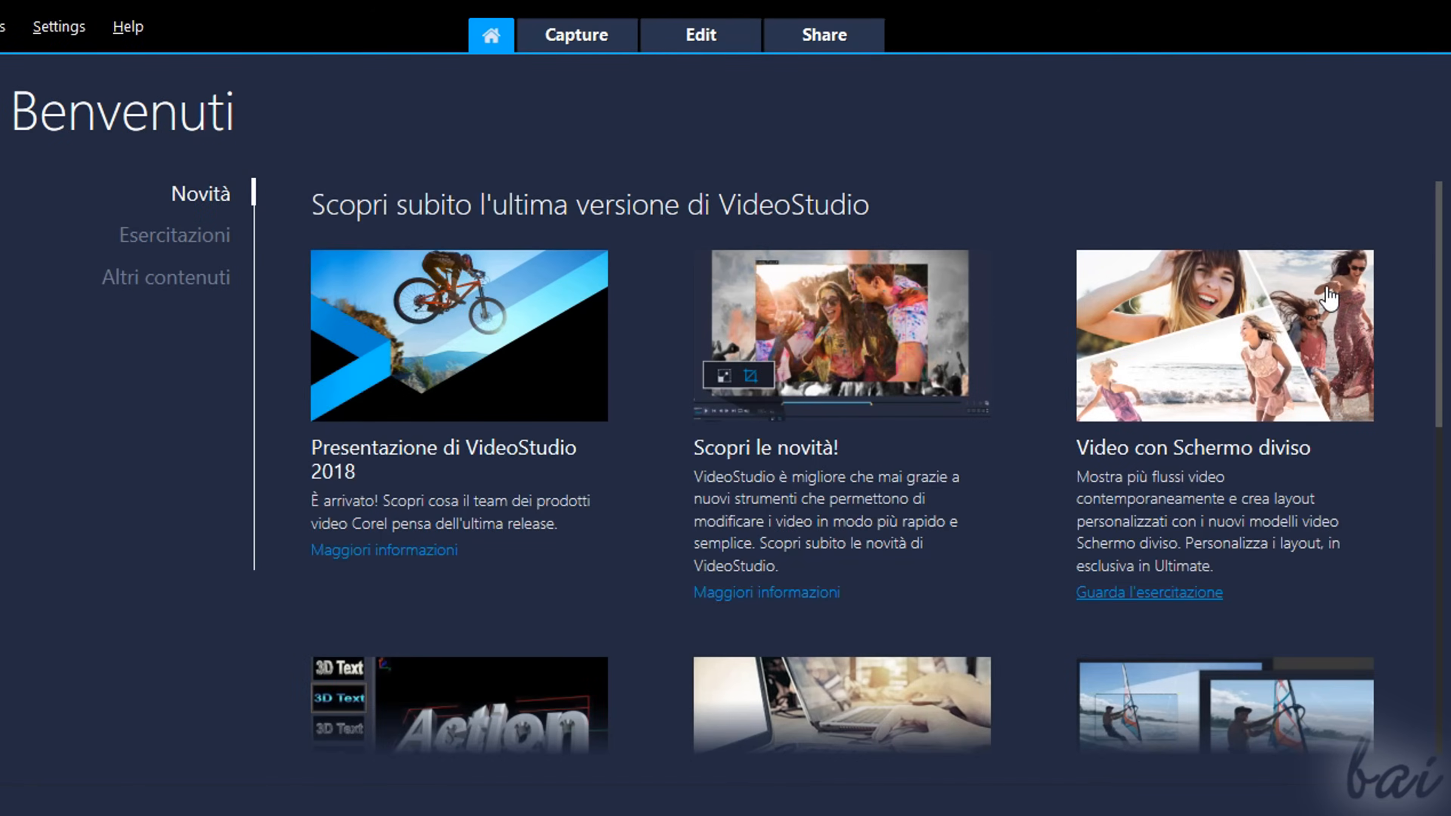
Step: Look through the Novità, Esercitazioni and Altri contenuti sections of the welcome page
scroll(1432, 334, down, 10)
scroll(1432, 334, up, 10)
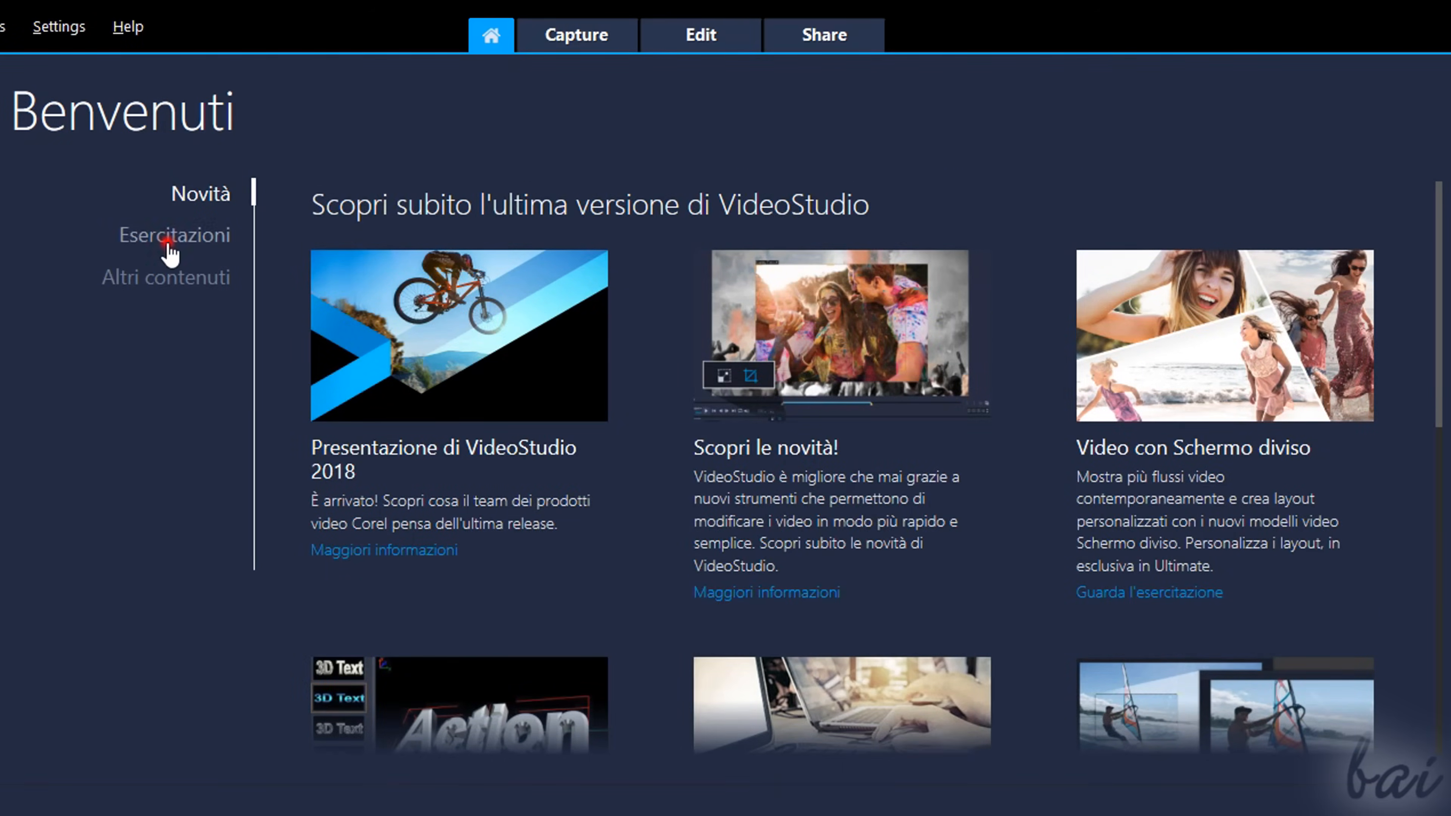
click(183, 235)
click(185, 279)
click(214, 194)
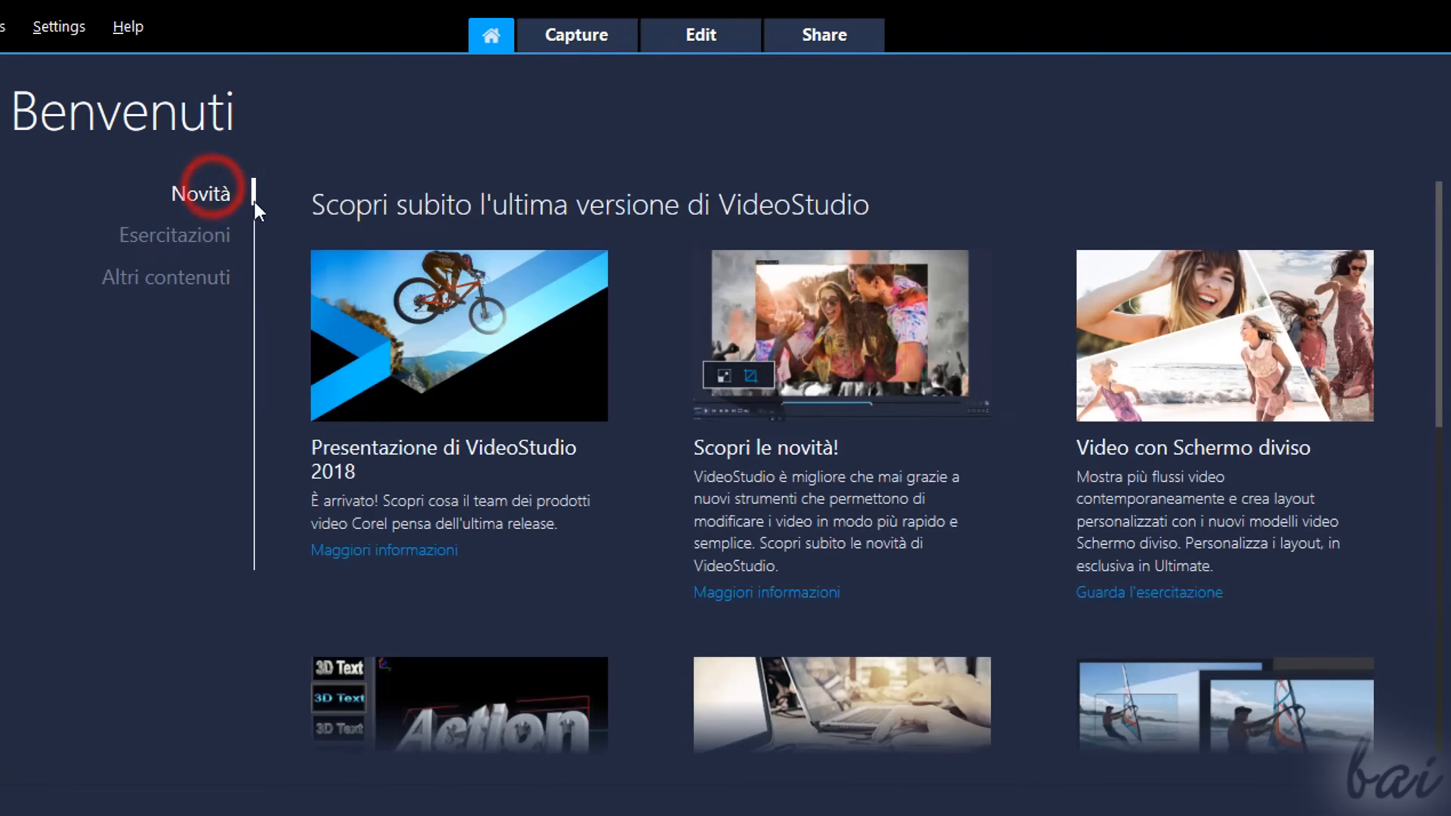
click(177, 273)
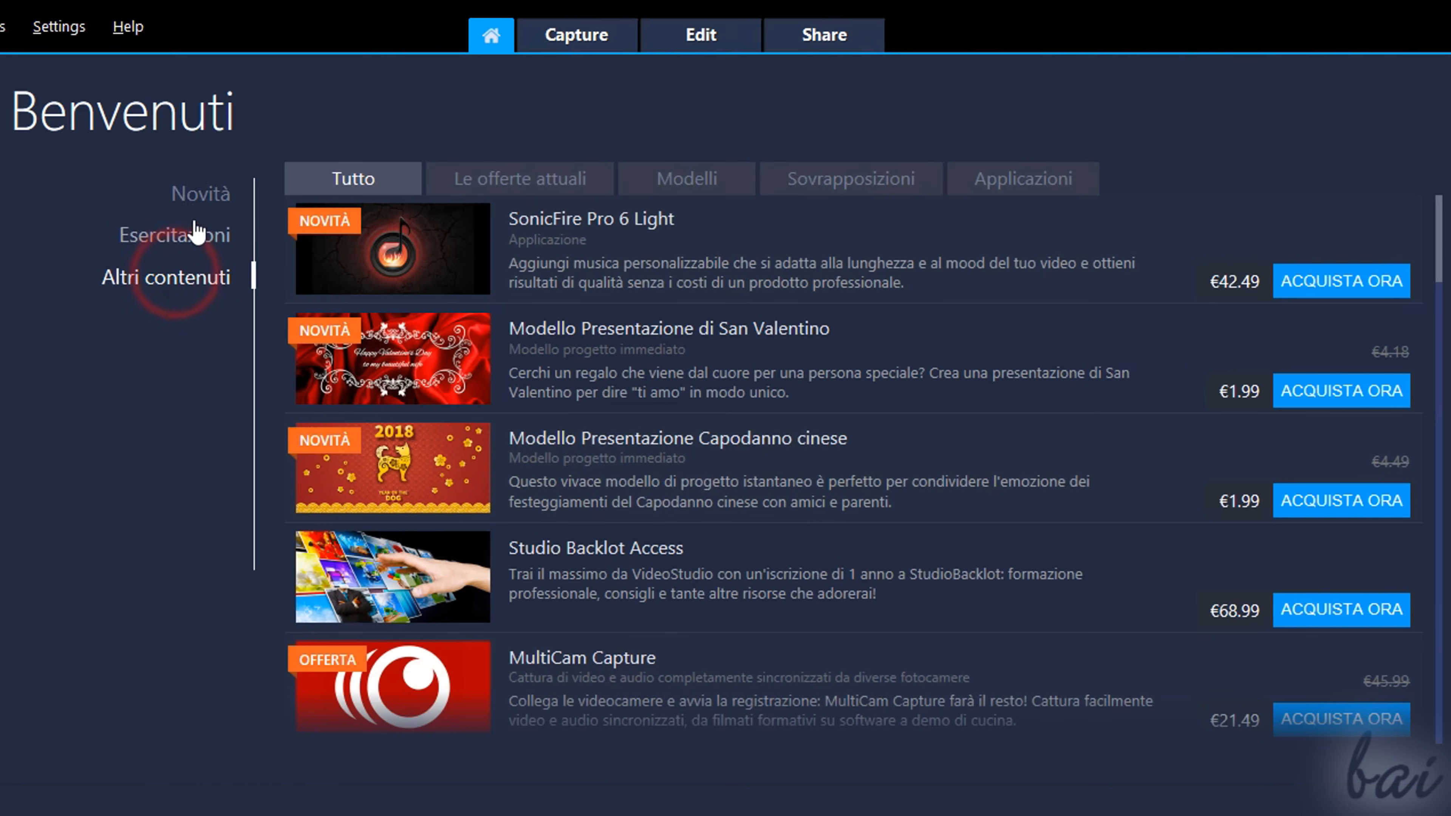
click(209, 197)
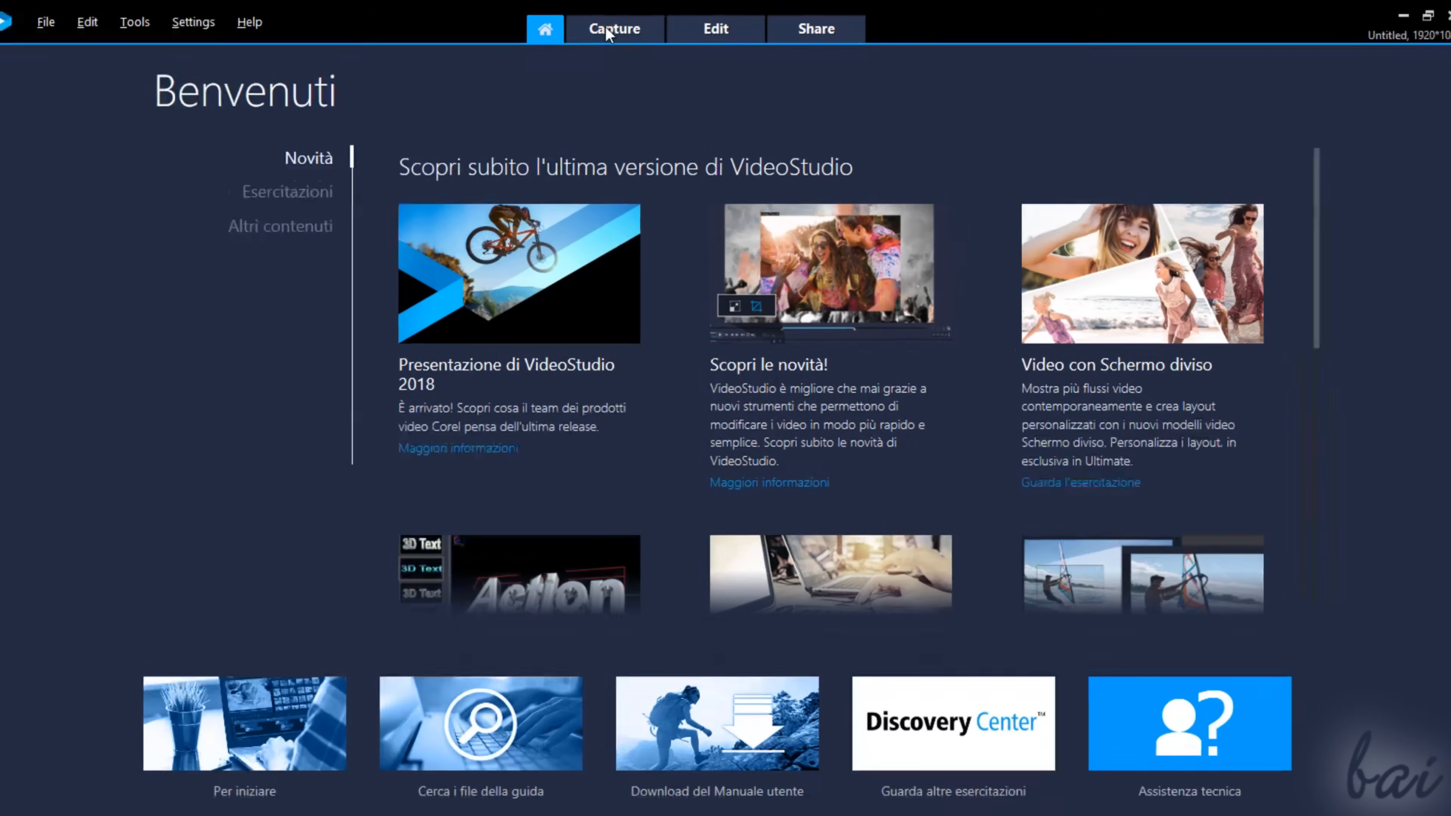
Step: Open the Capture workspace and look at its recording options, including Live Screen Capture
click(565, 34)
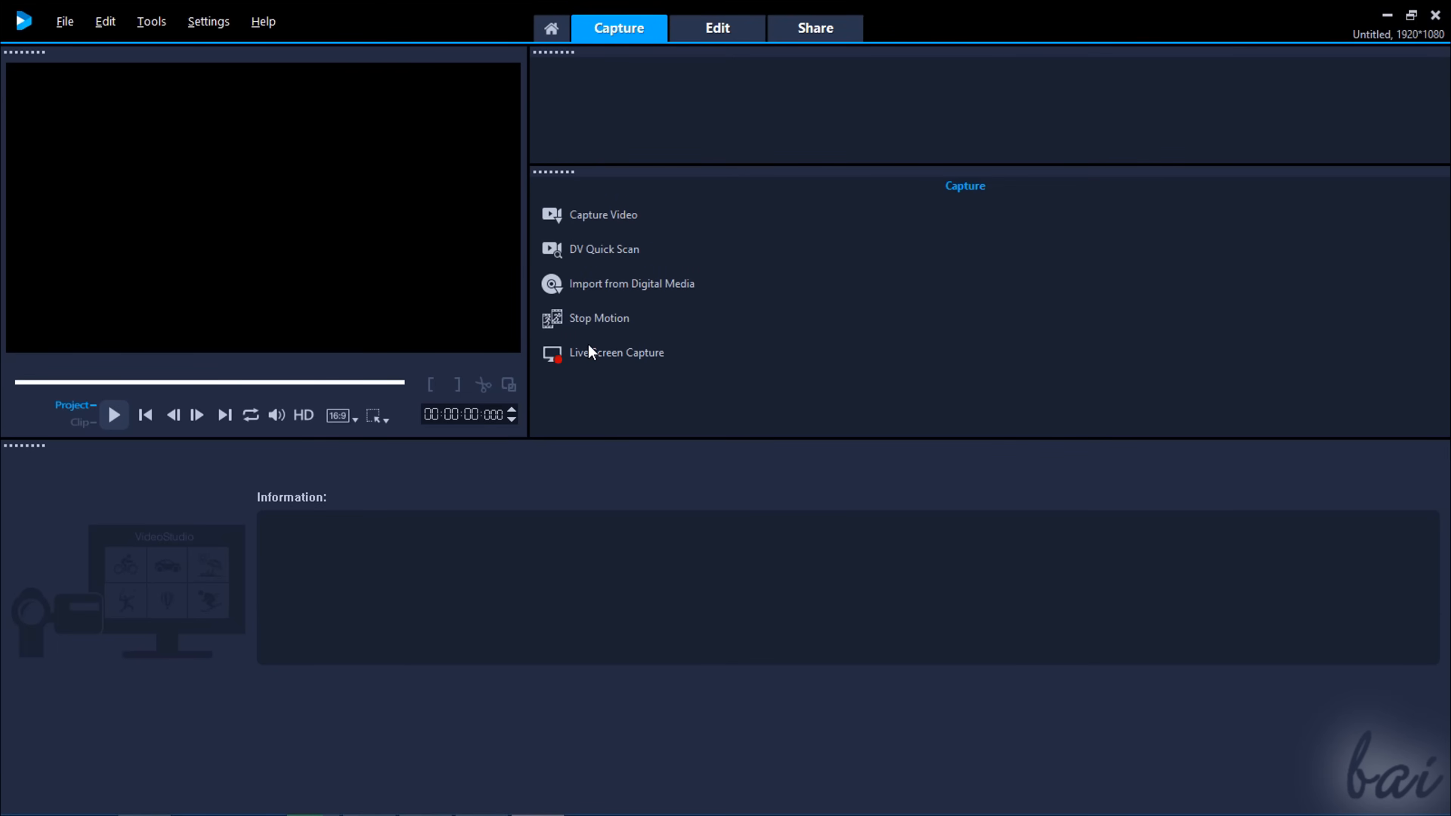
click(604, 355)
Step: In the Edit workspace, add the SP-V04.wmv sample to the start of the Video track and play it briefly
click(721, 28)
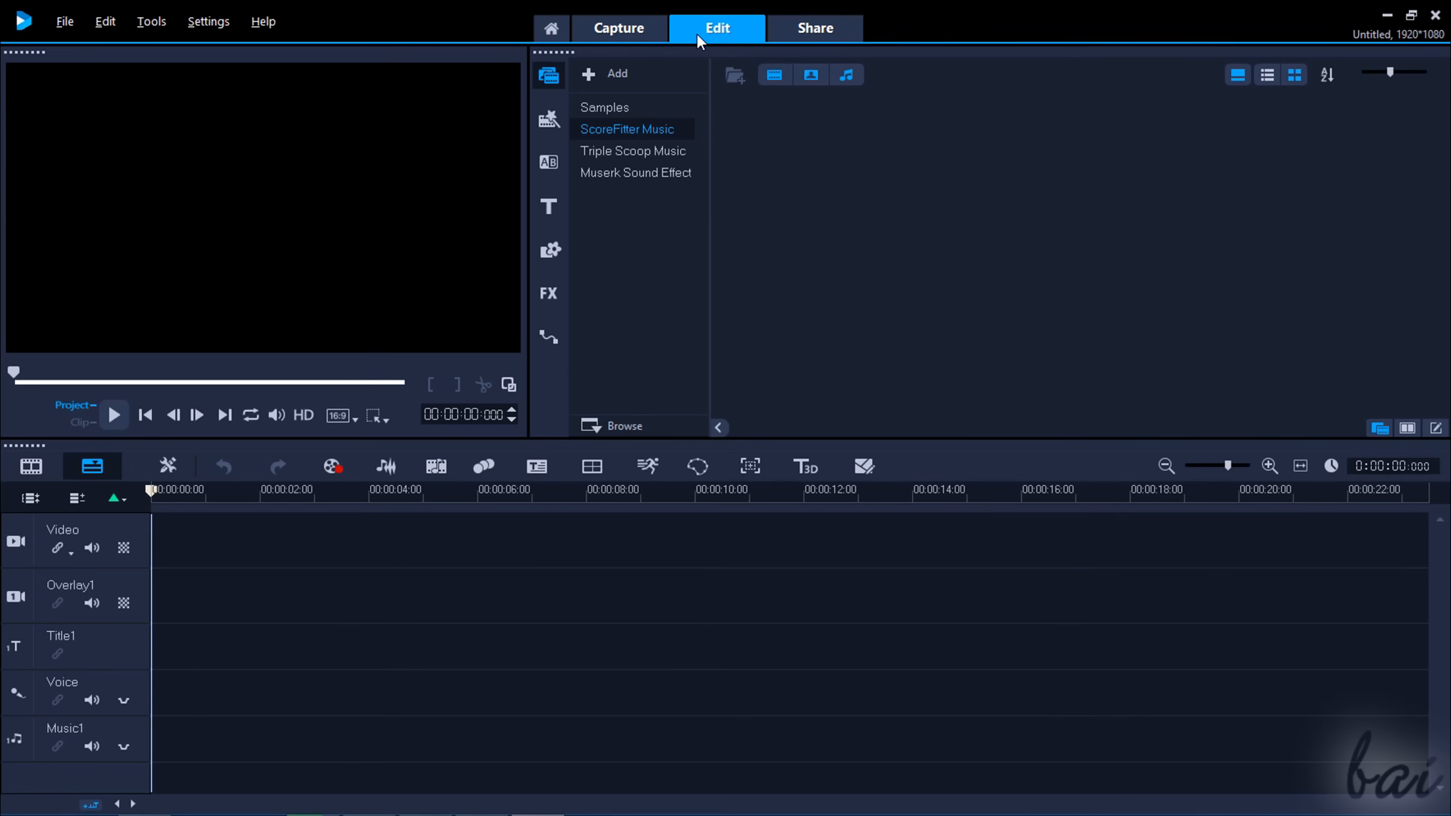
click(626, 107)
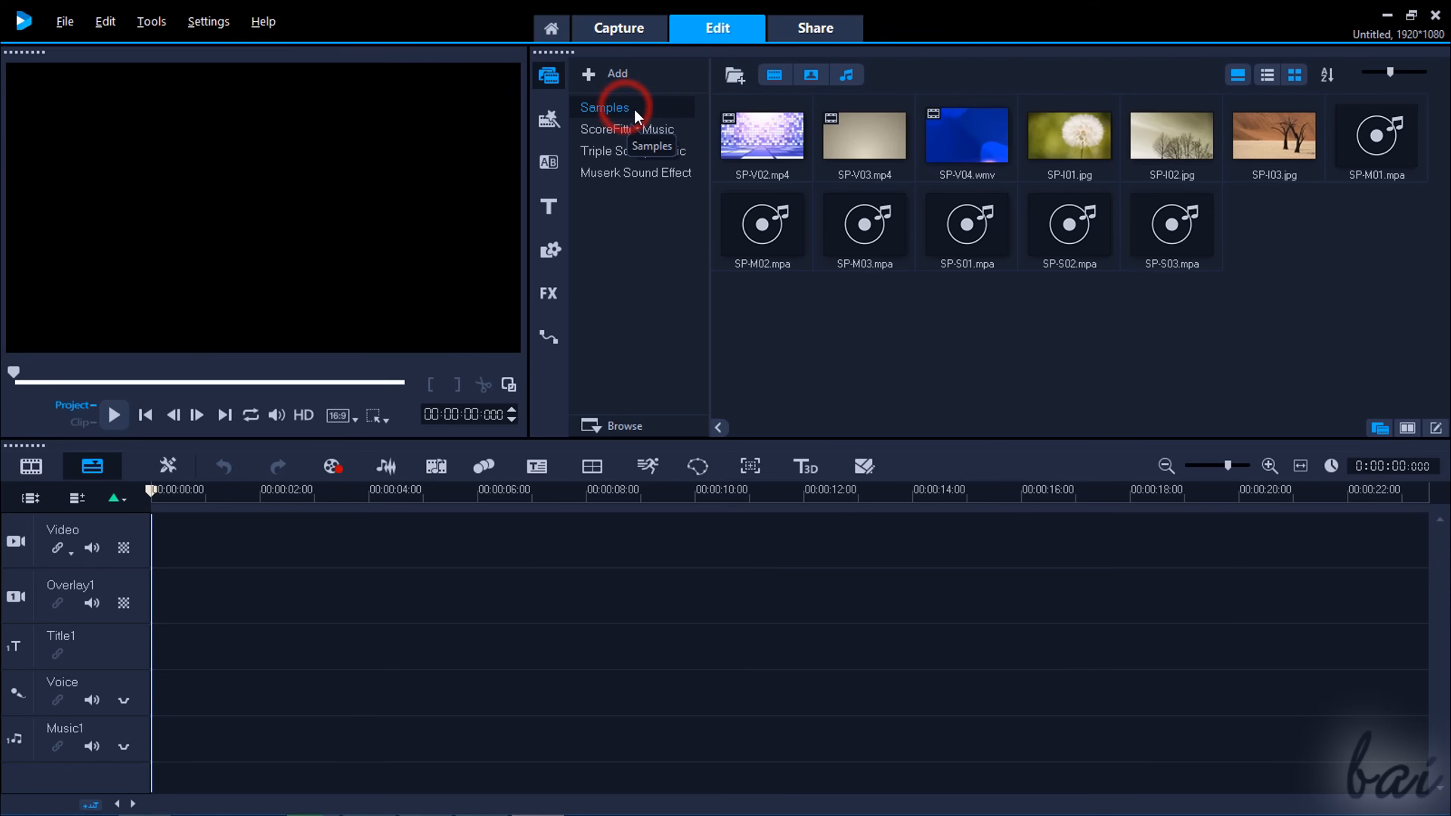
drag(975, 125, 515, 540)
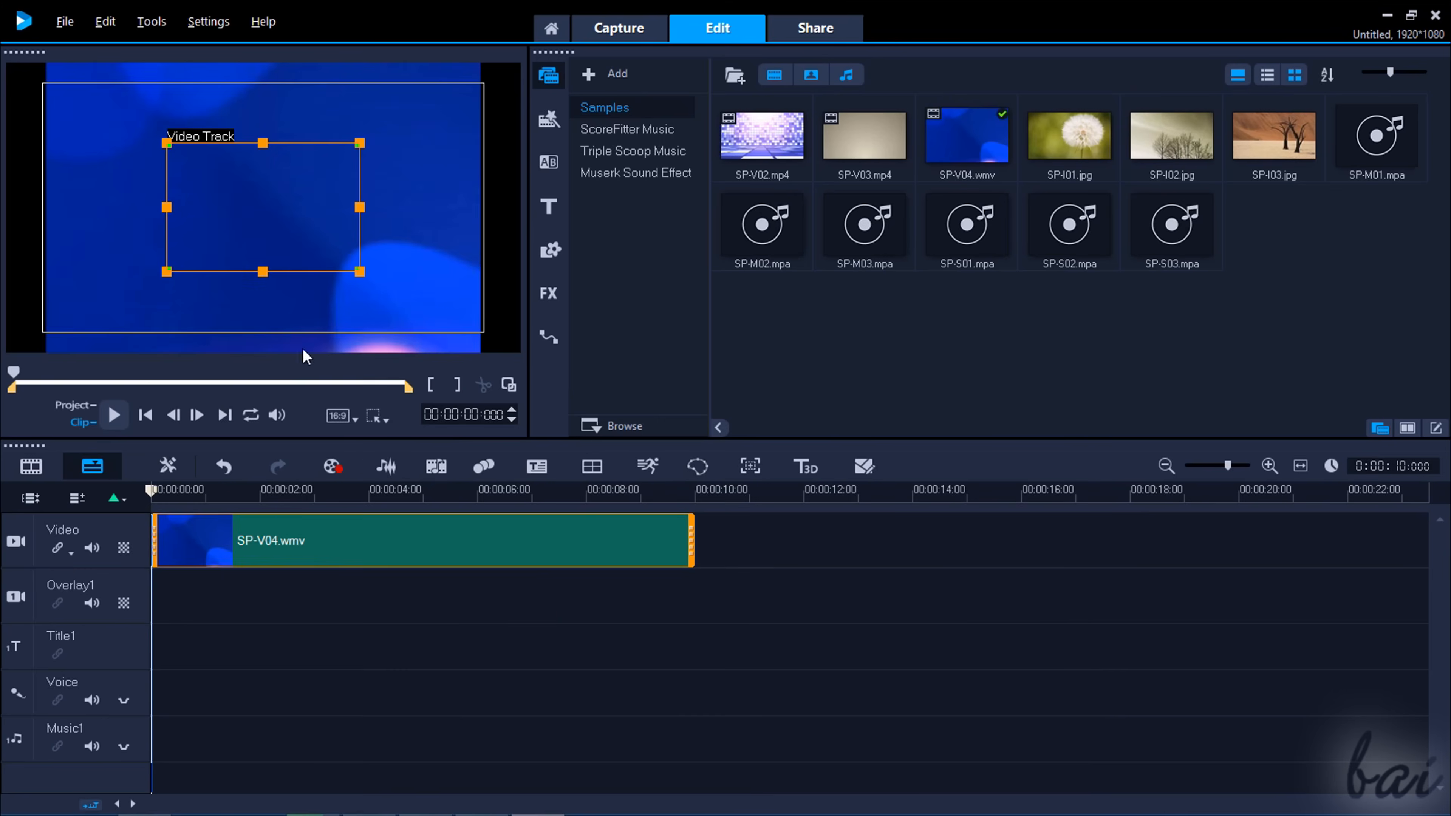
click(113, 415)
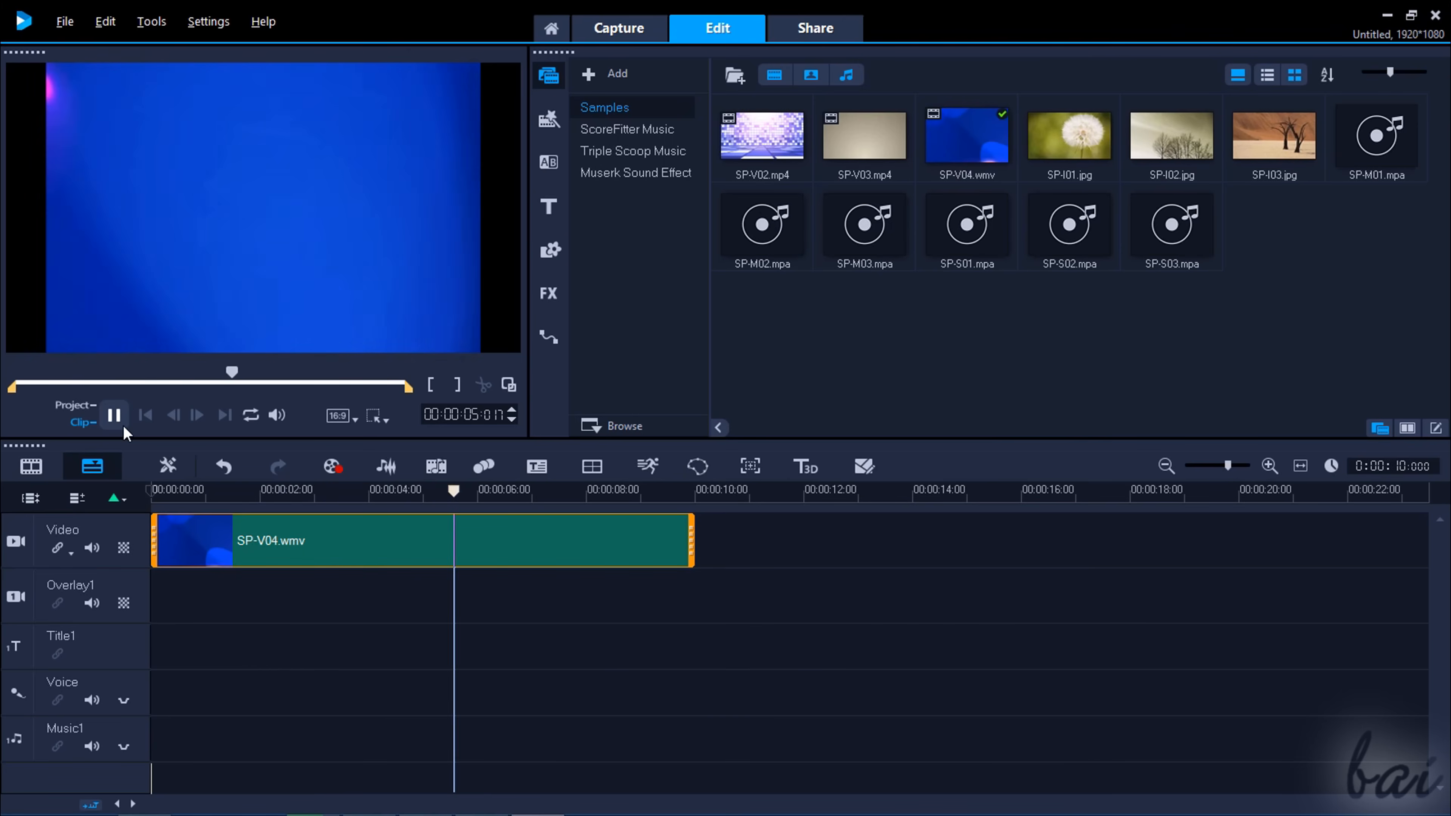
click(114, 416)
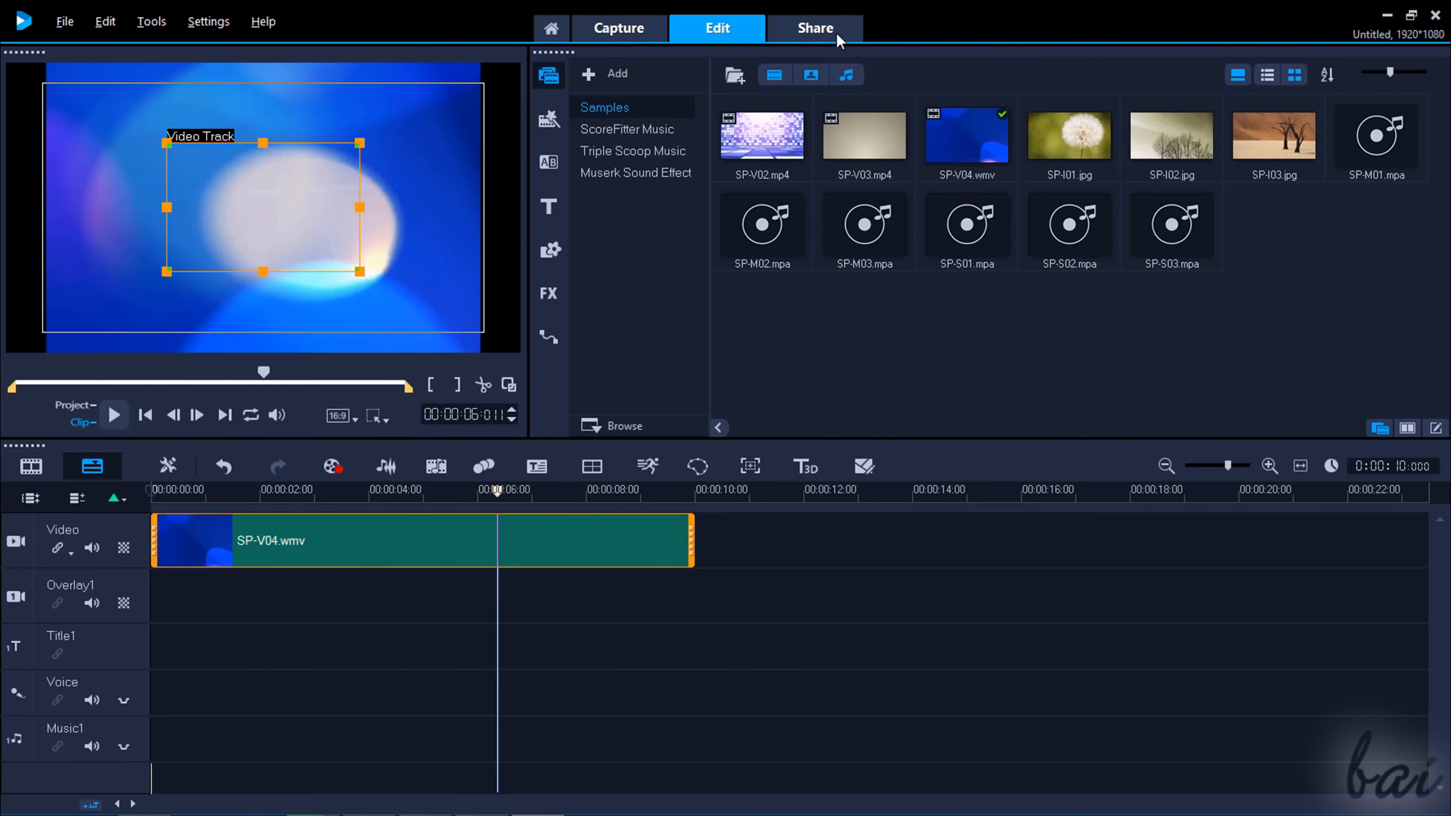
Step: In the Share workspace, review the MPEG-4 profiles for a computer video and set the output file name to MyProject
click(814, 30)
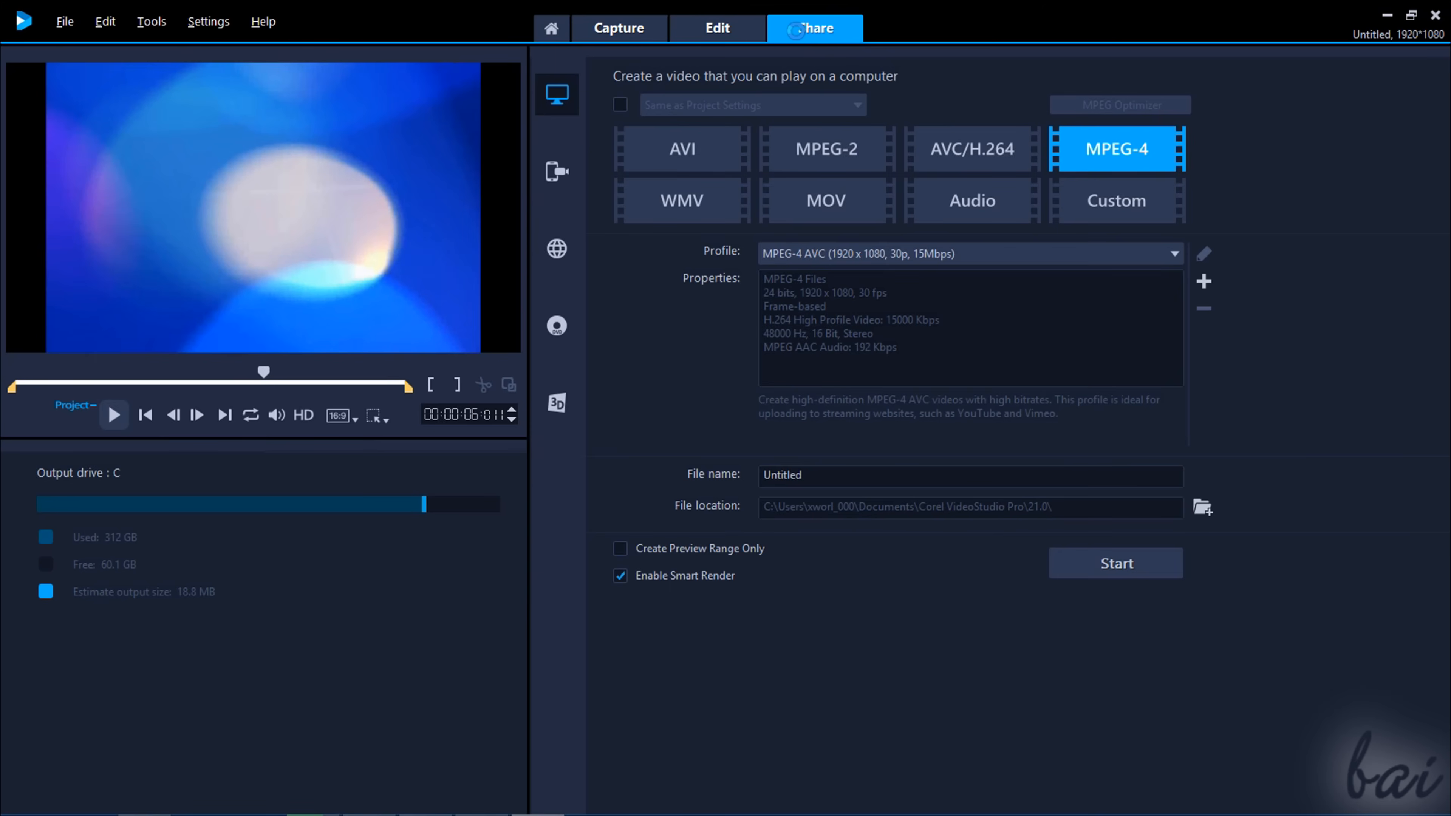
click(933, 255)
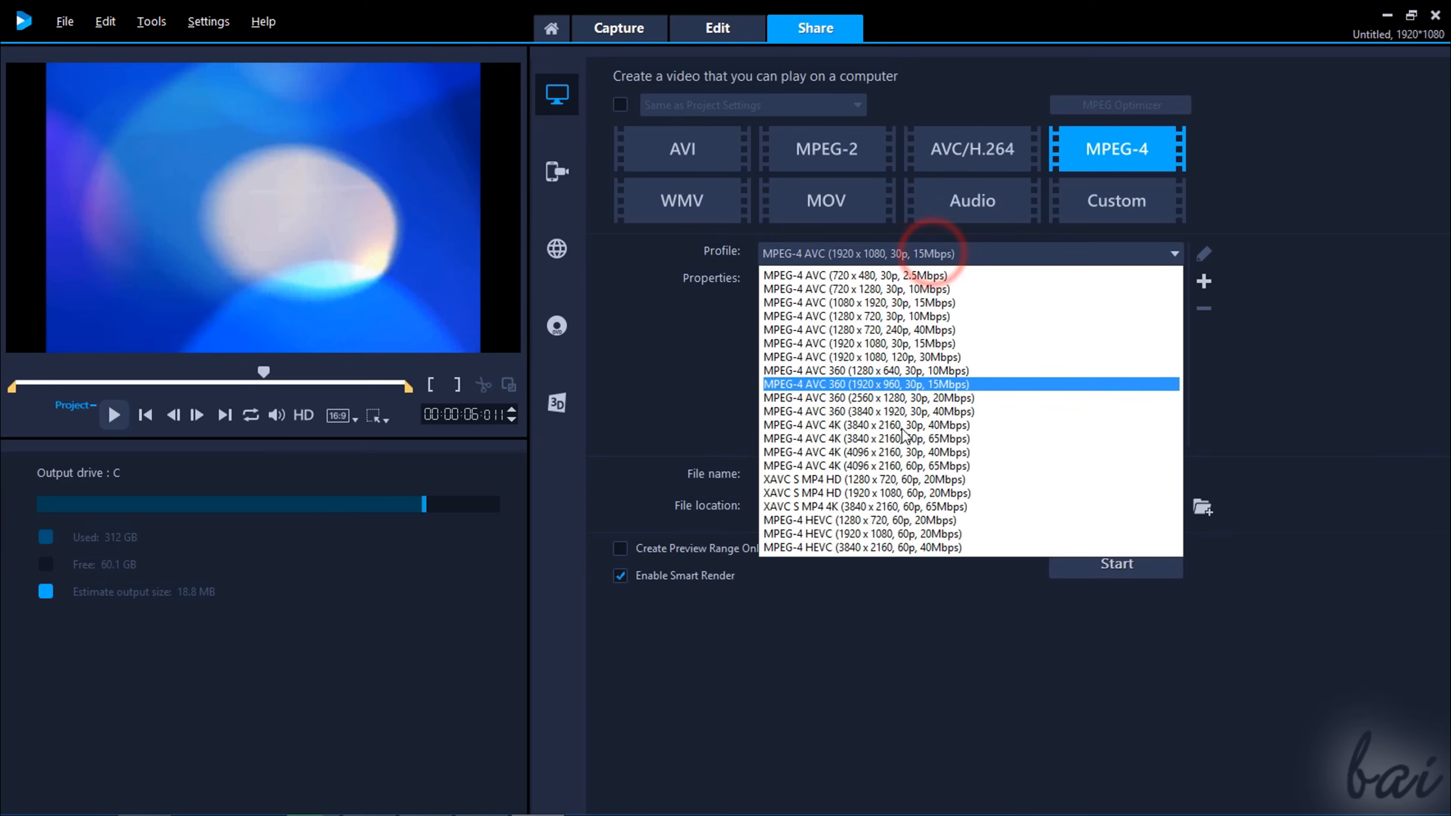
click(977, 257)
click(843, 475)
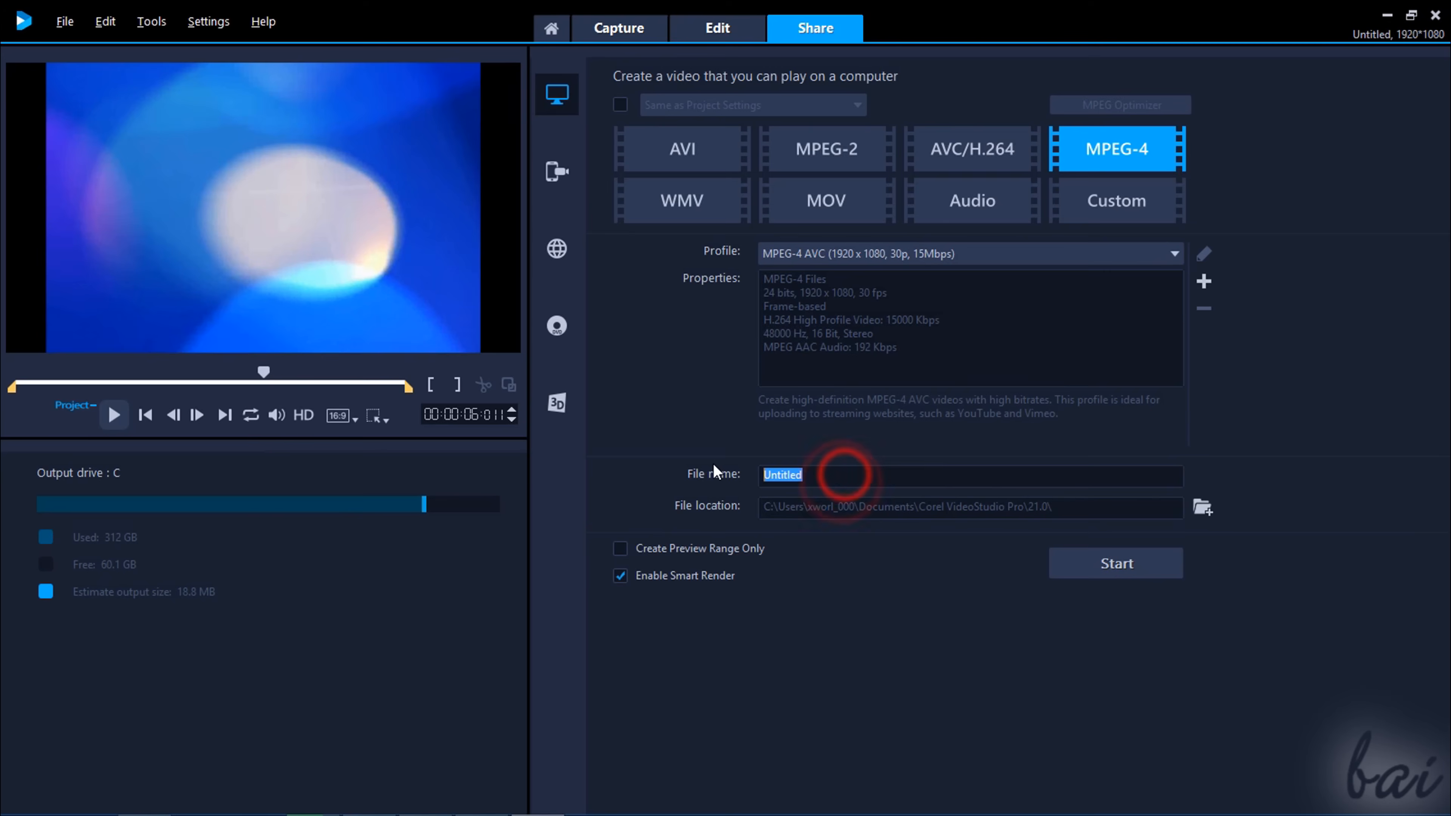
text(MyProject)
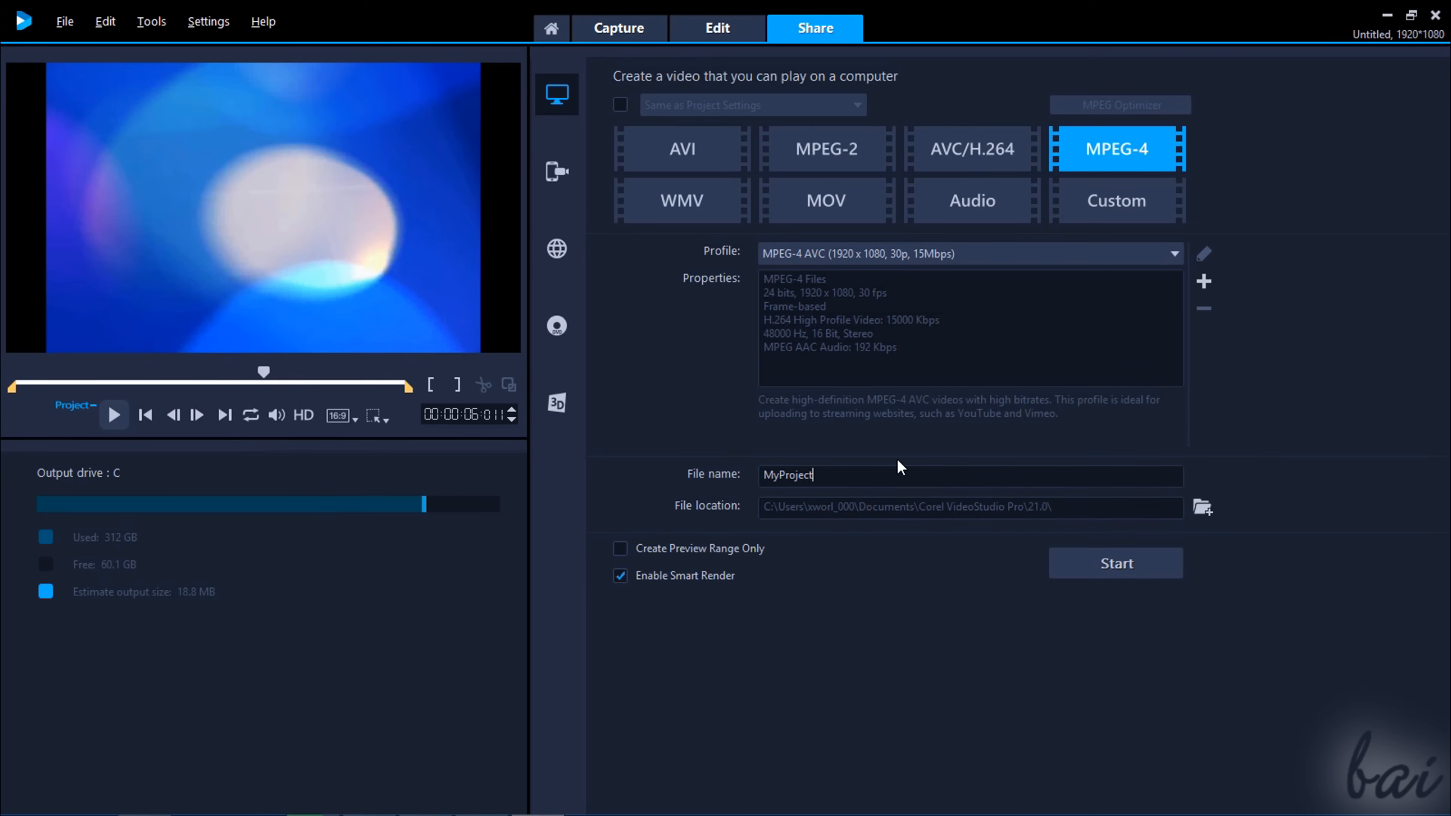
Step: Return to the Edit workspace and look through the transition, title and graphics libraries
click(721, 30)
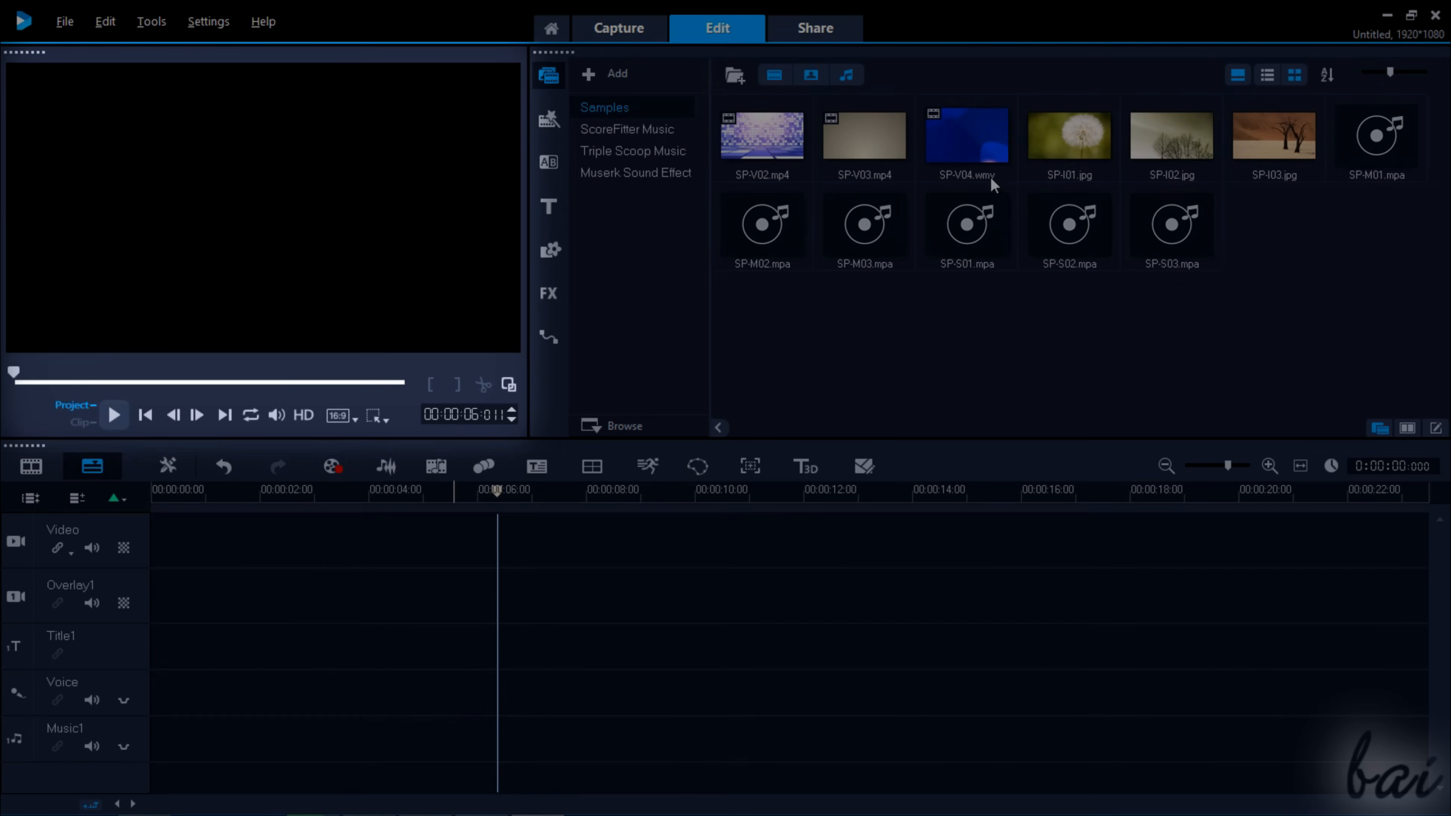
click(548, 164)
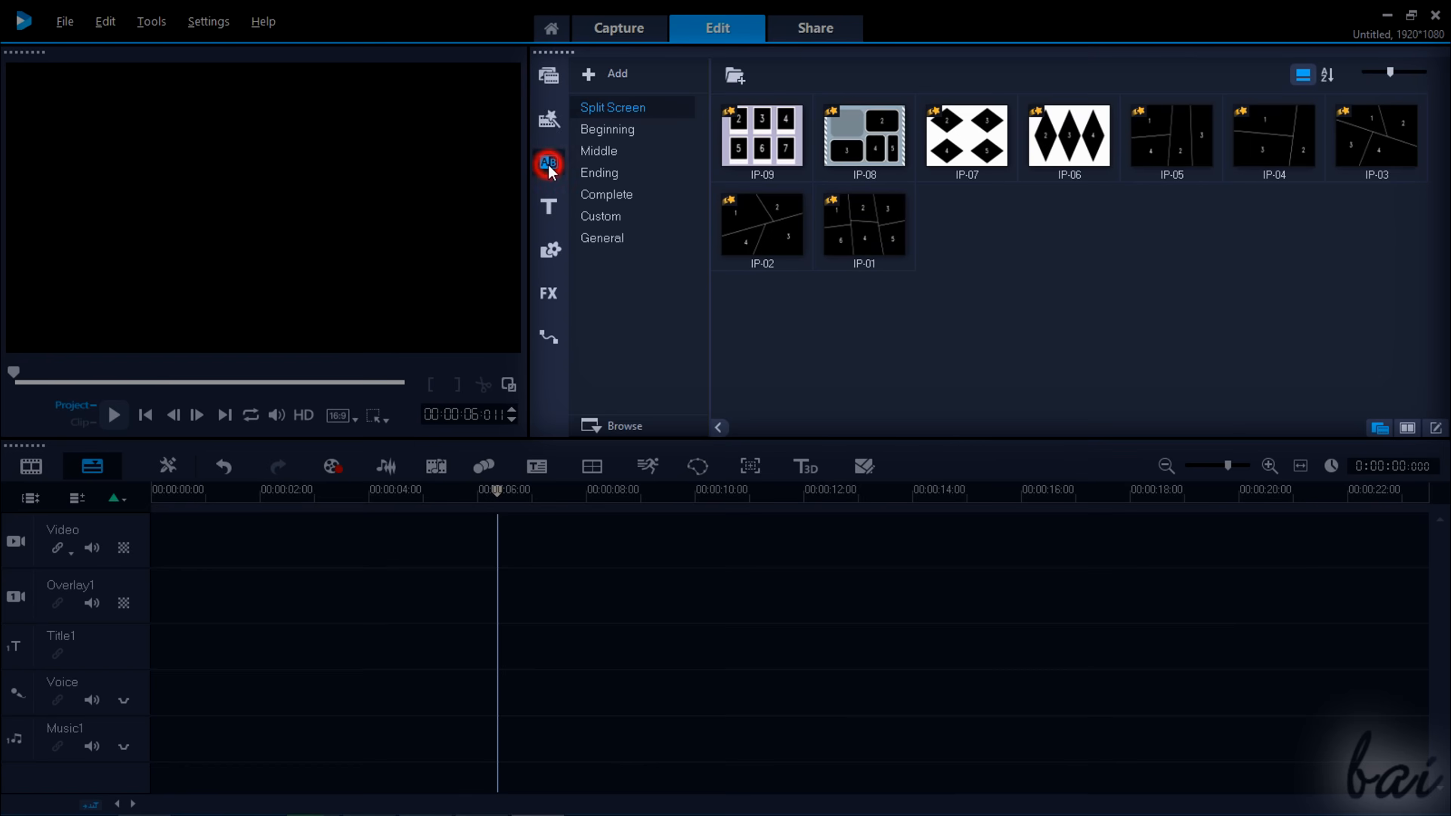
click(549, 206)
click(550, 250)
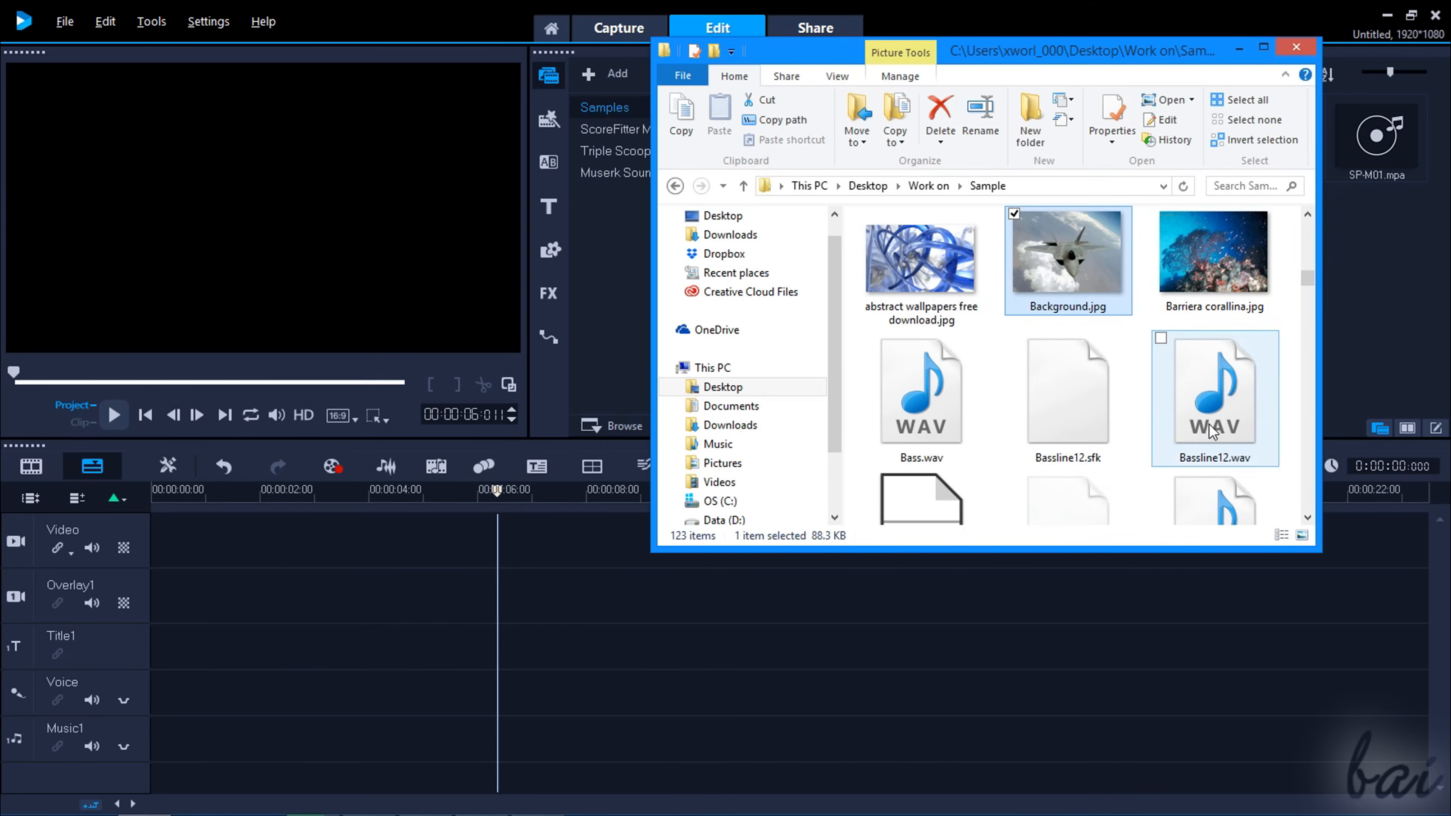
Step: Add Bassline12.wav from the Sample folder to the Voice track at about 2 seconds, and SP-V02.mp4 followed by SP-I02.jpg to the Video track
click(1210, 426)
drag(1228, 400, 266, 709)
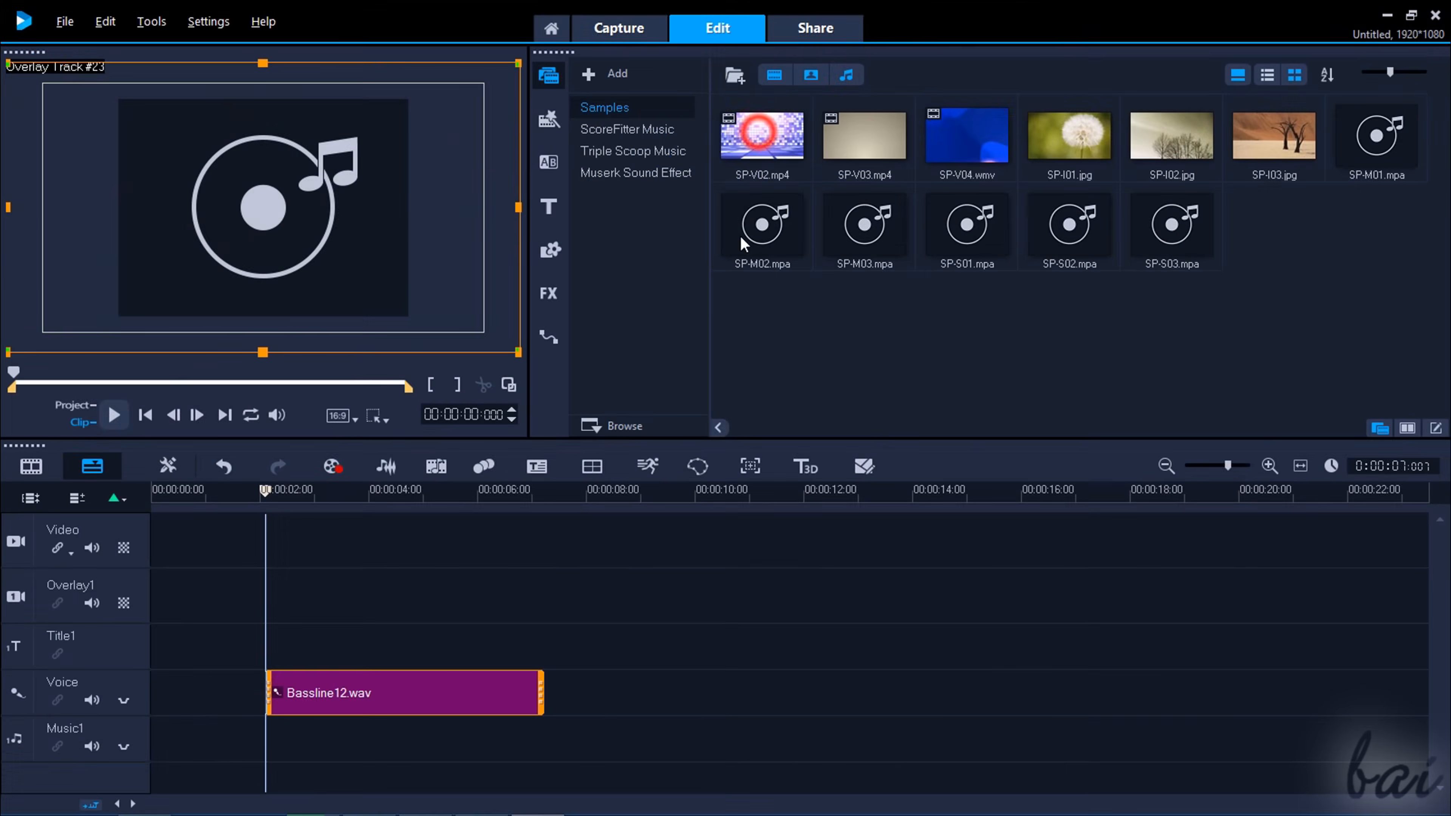
drag(761, 137, 240, 543)
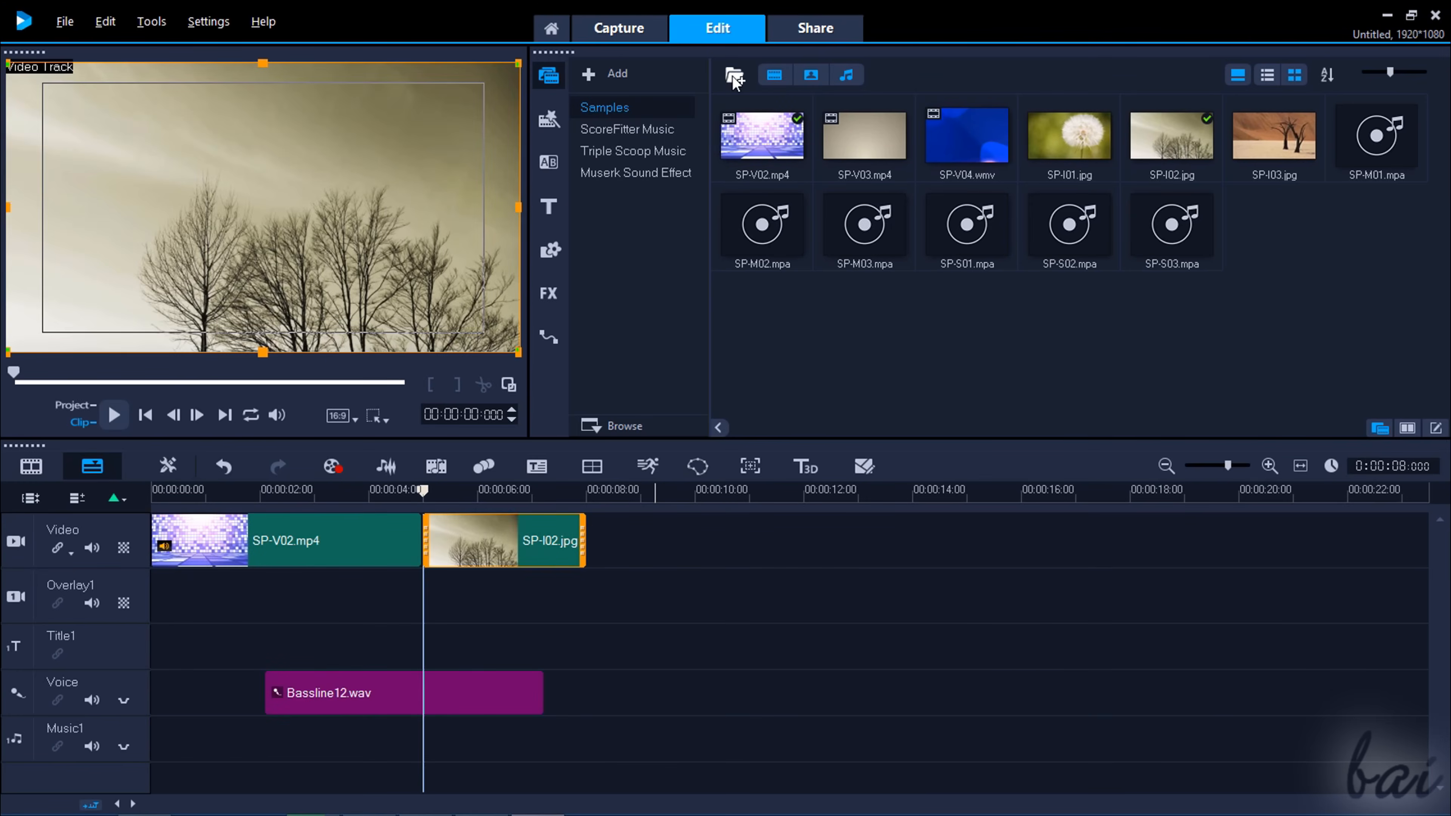
Step: Import IMG_20170902_102223_1.jpg from MyPictures into the Samples library and place it on the Overlay1 track at about 6 seconds
click(734, 80)
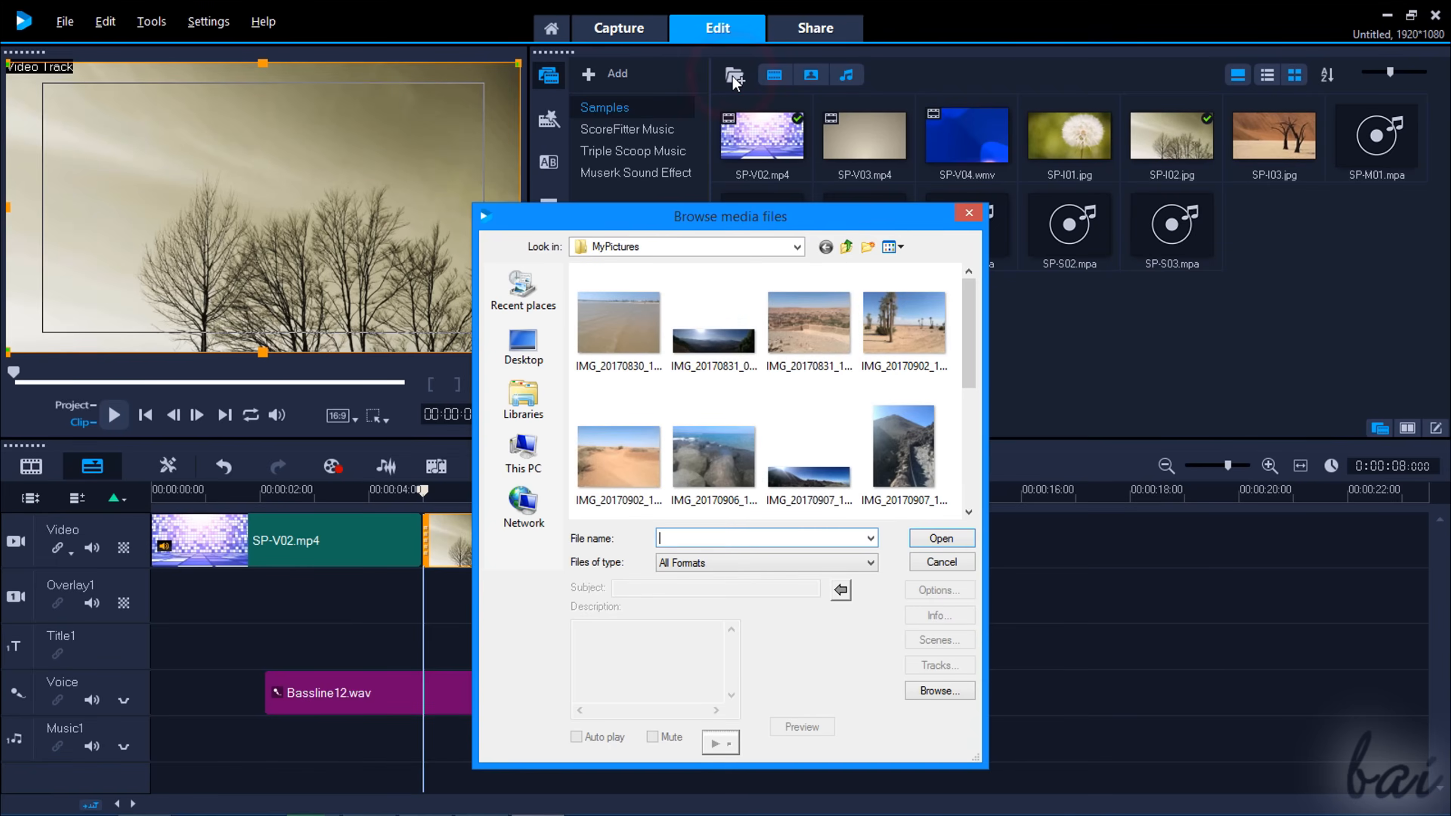
click(912, 332)
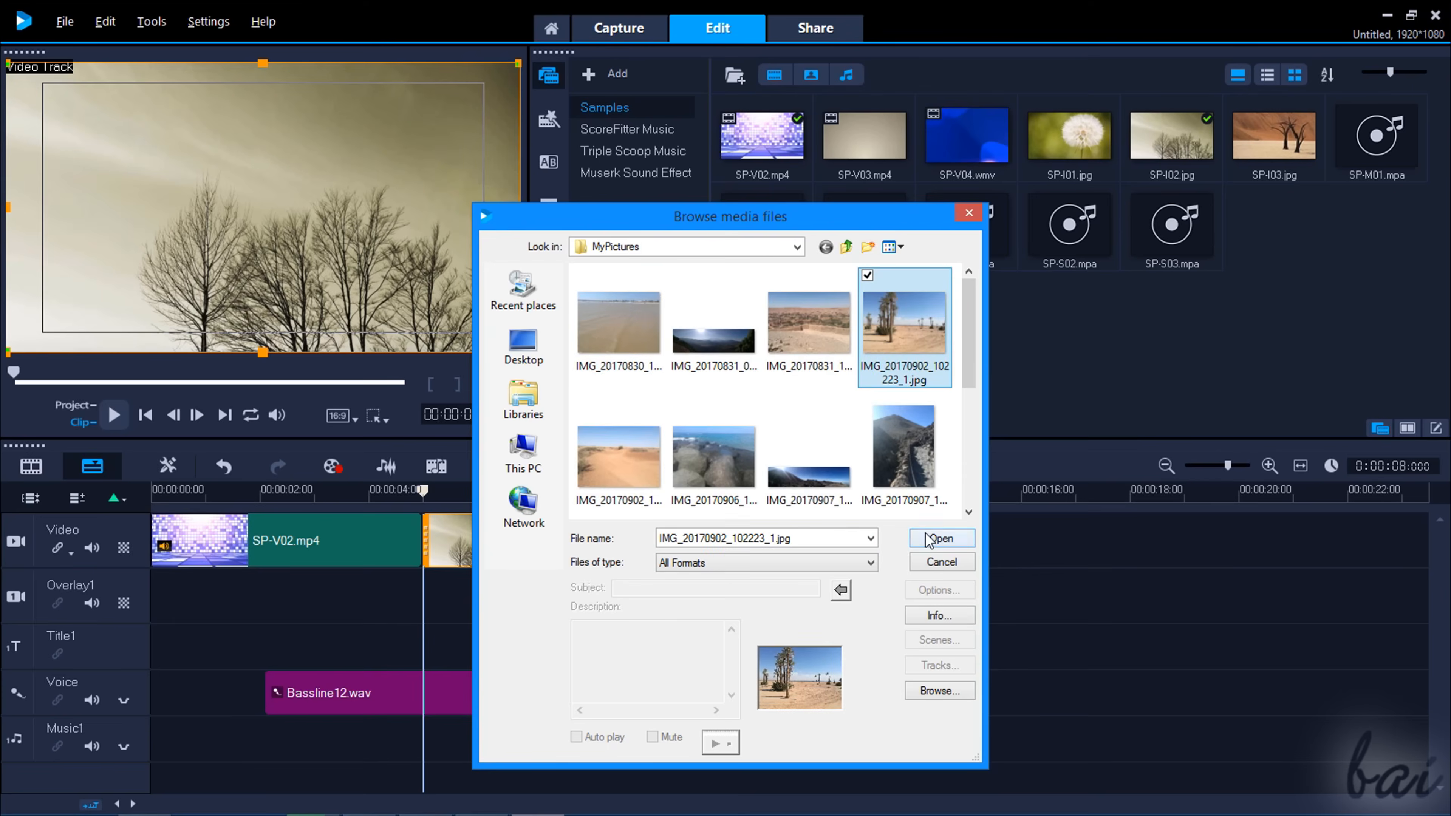
click(941, 538)
drag(1274, 226, 485, 592)
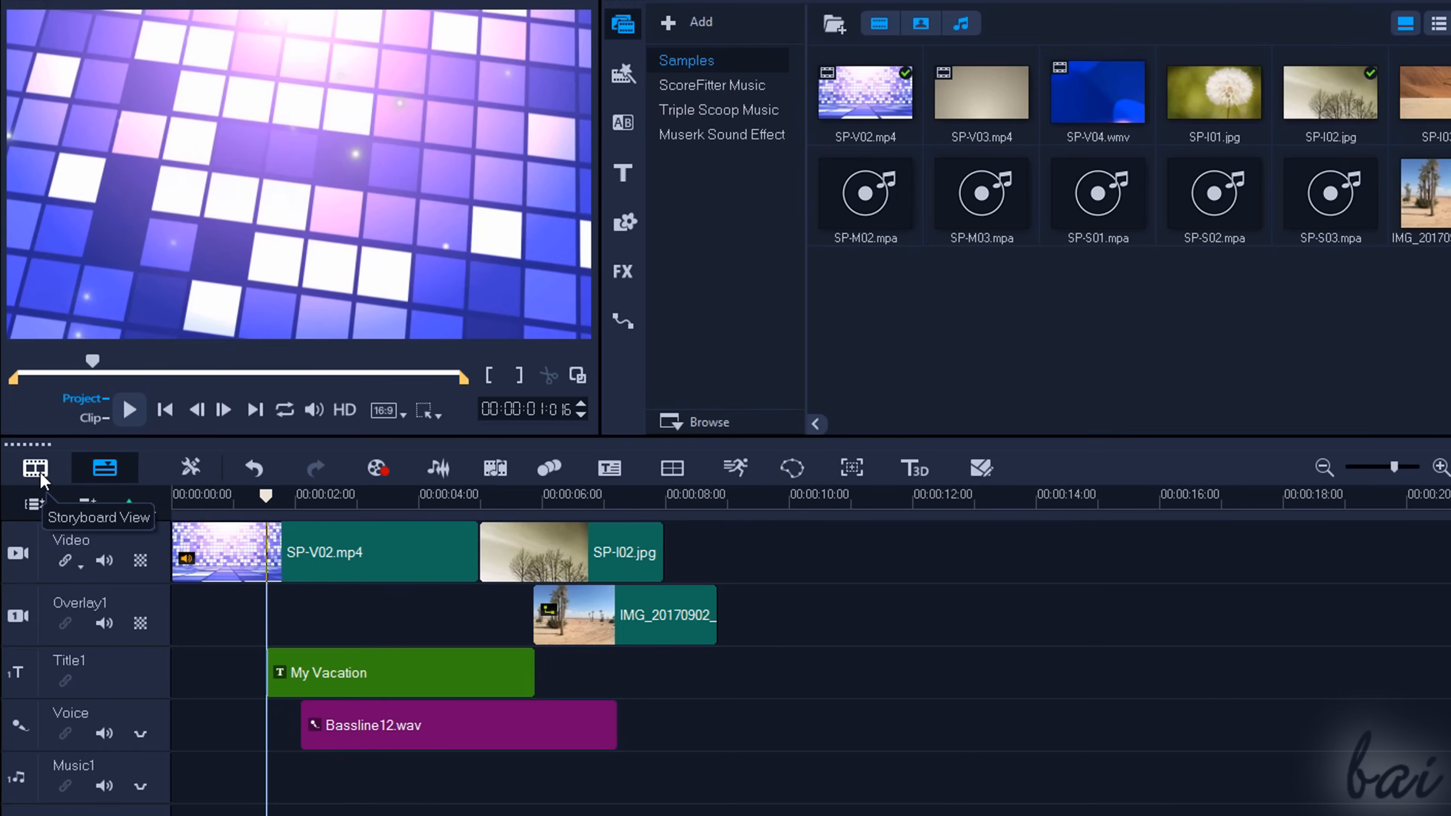
Step: Look at the project's clips in Storyboard View, then return to Timeline View
click(26, 472)
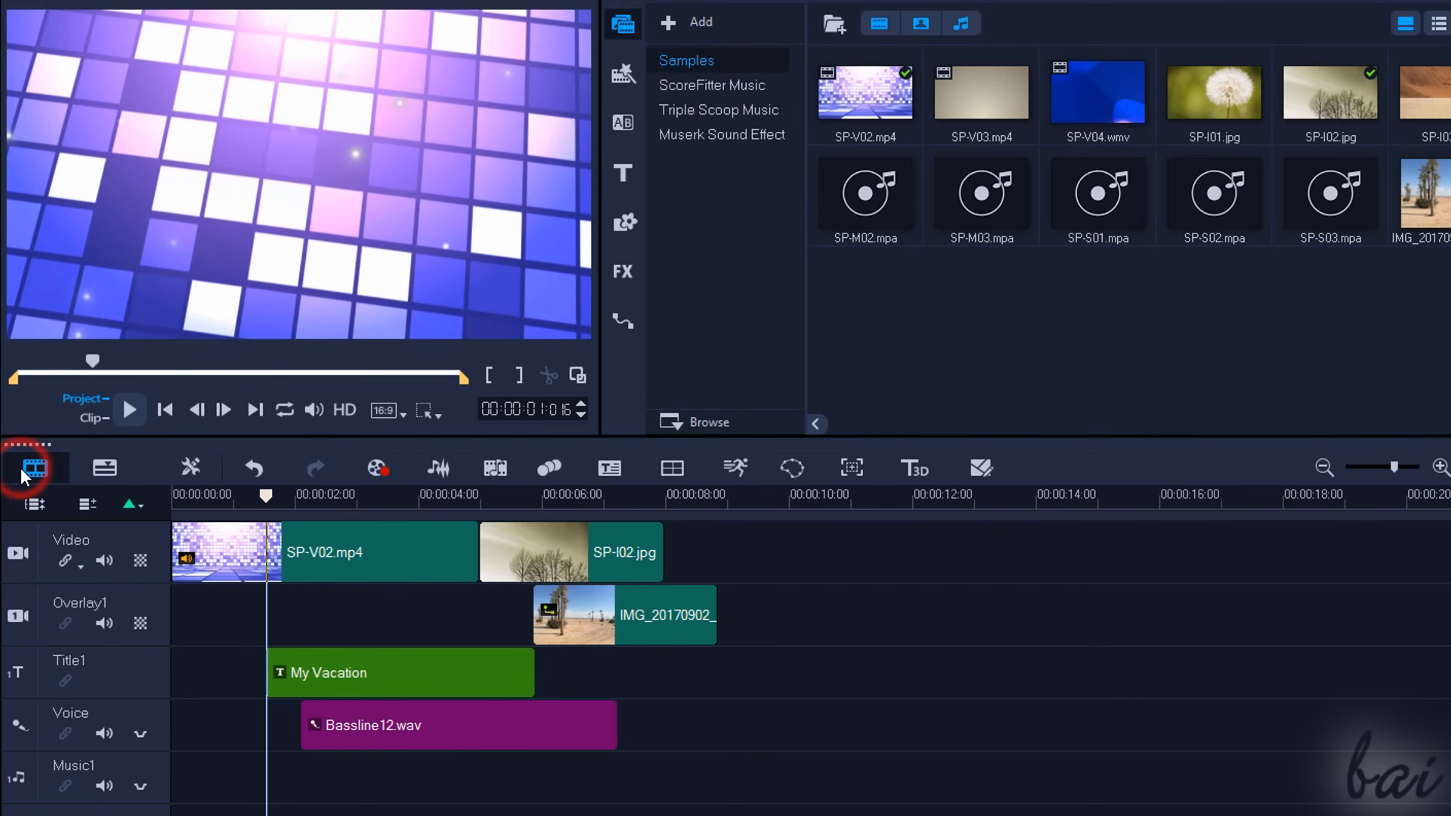
click(230, 563)
click(417, 603)
click(240, 607)
click(101, 469)
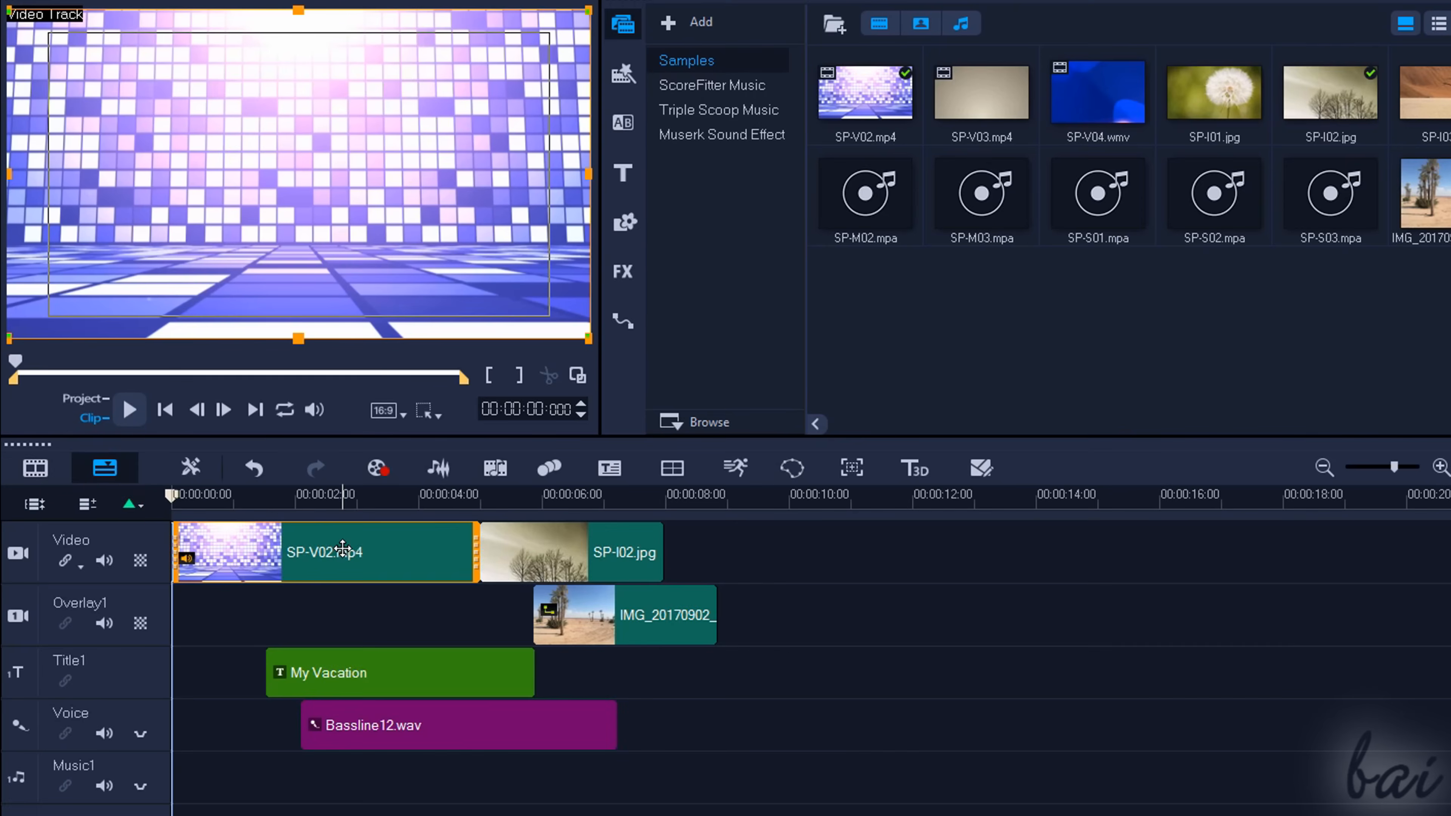
Step: Select the image, overlay, title and voice clips one after another, ending with SP-V02.mp4 on the Video track
click(544, 574)
click(595, 624)
click(423, 672)
click(426, 725)
click(366, 542)
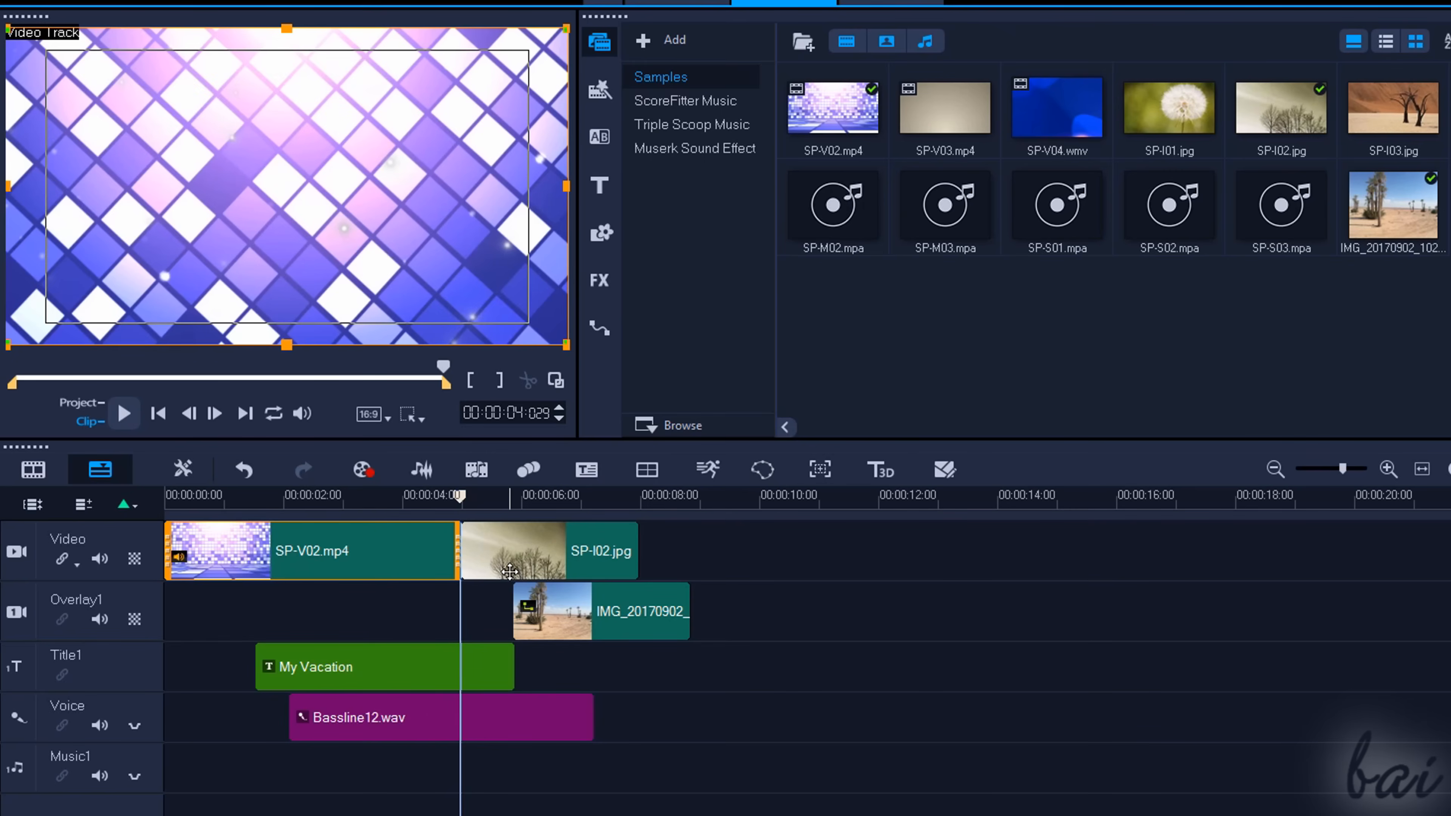
Step: Examine the clips along the whole timeline at both closer and wider time scales
scroll(486, 514, up, 1)
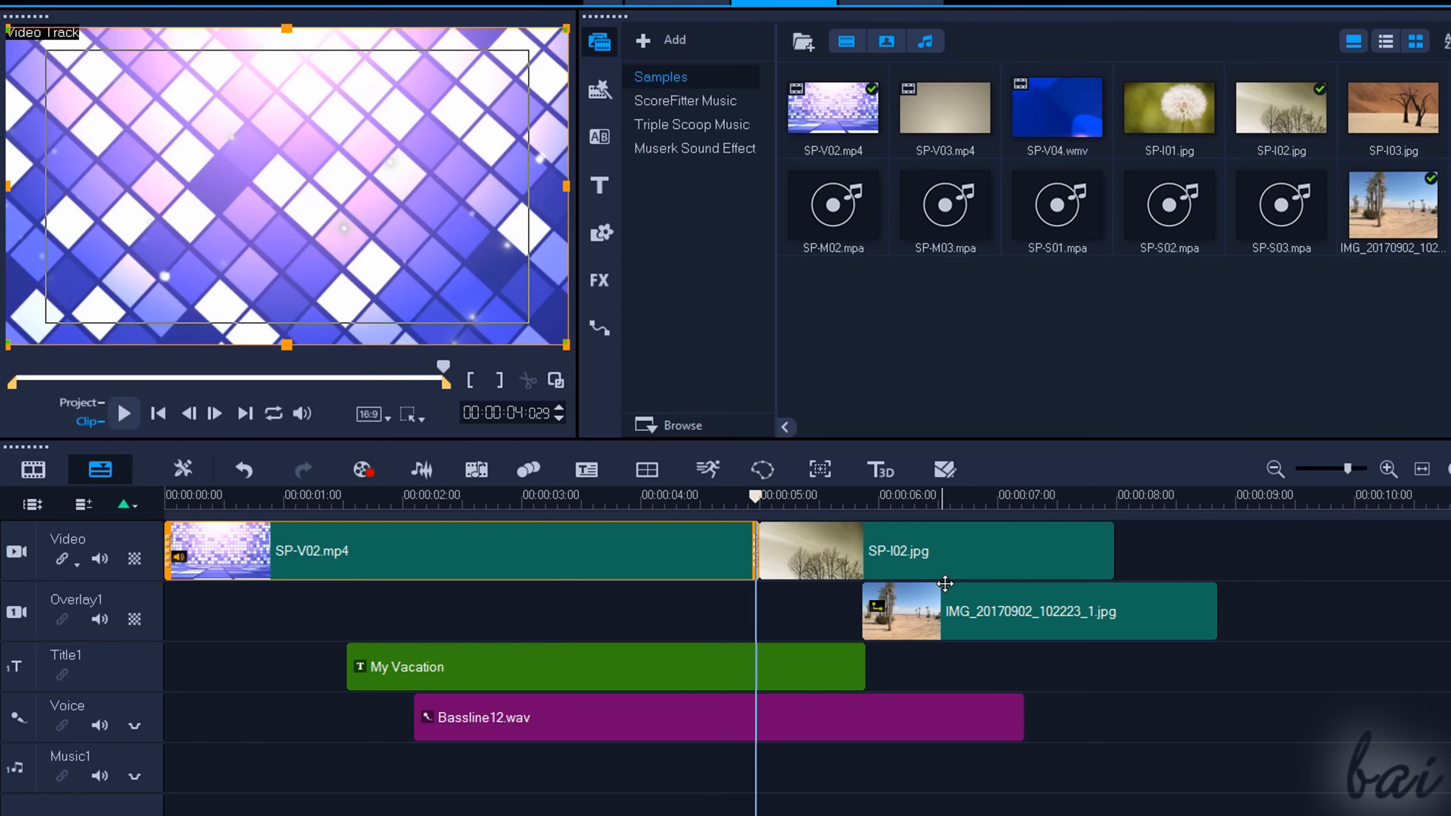
scroll(667, 593, right, 4)
scroll(667, 593, left, 3)
scroll(668, 595, right, 7)
scroll(667, 598, left, 8)
scroll(667, 597, right, 5)
scroll(667, 597, left, 5)
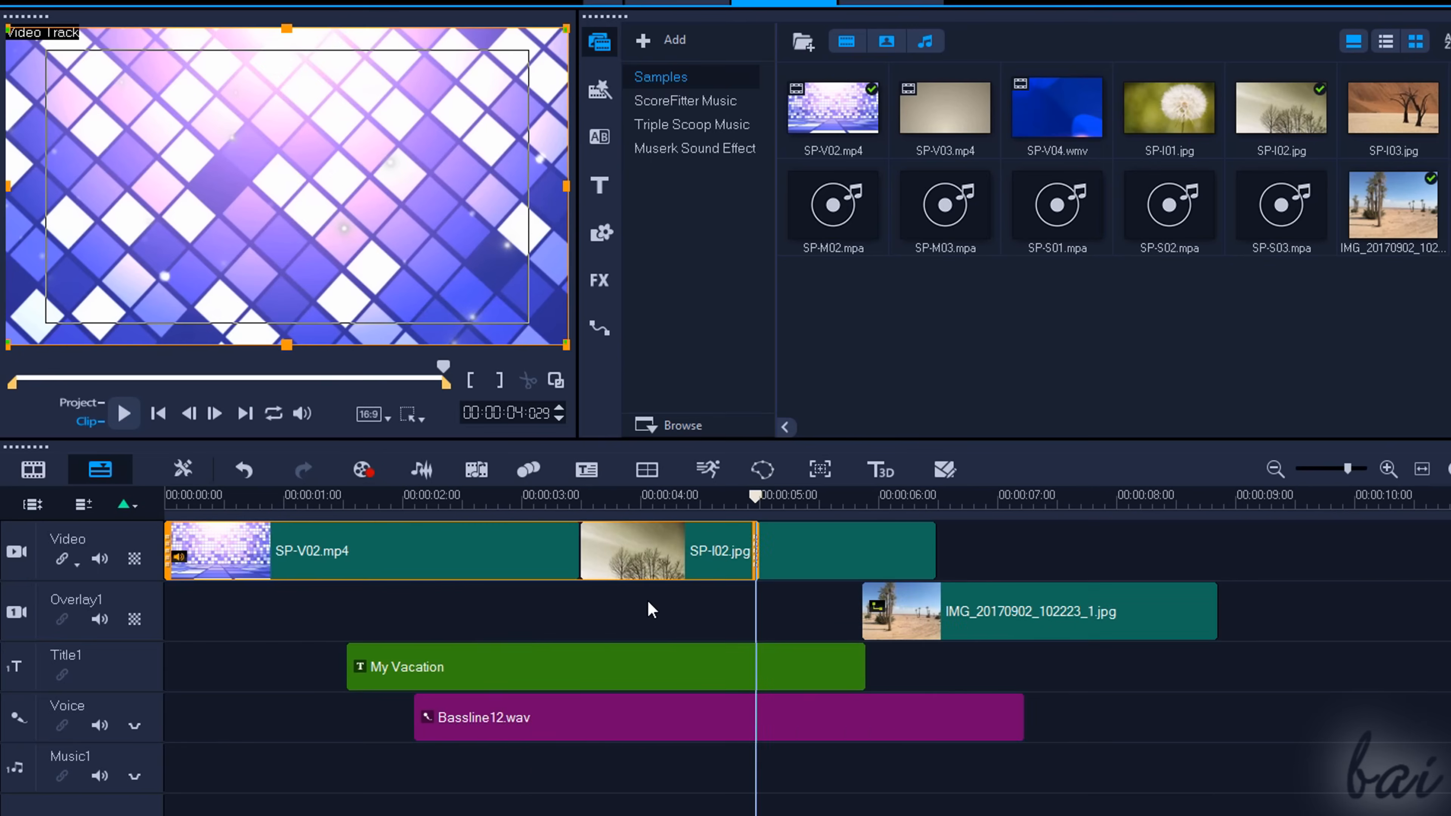
scroll(648, 601, down, 7)
scroll(489, 610, up, 7)
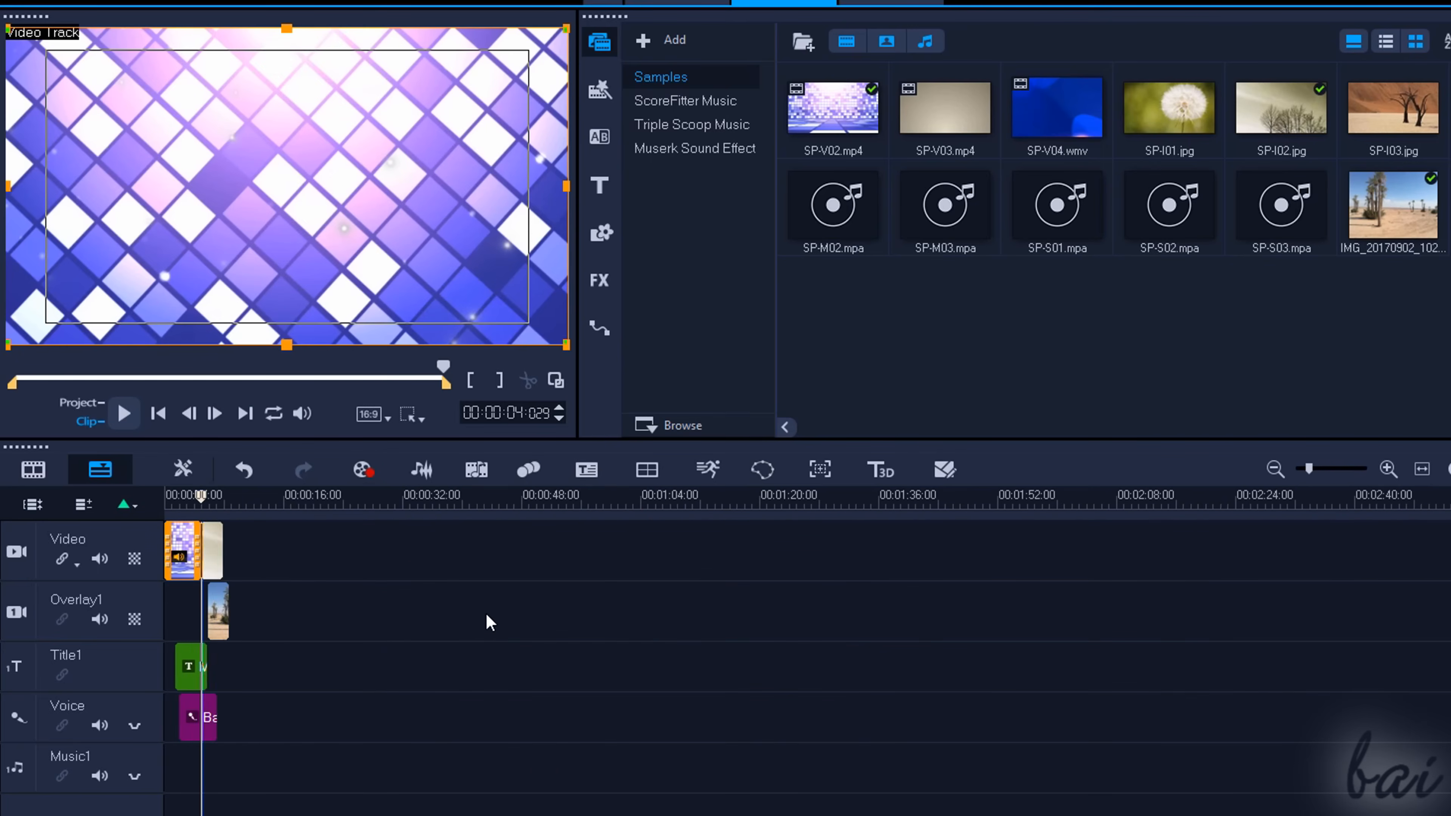
Step: Set the timeline ruler to two-second intervals and select the clips on the Video, Overlay1 and Title1 tracks one after another
scroll(491, 617, down, 6)
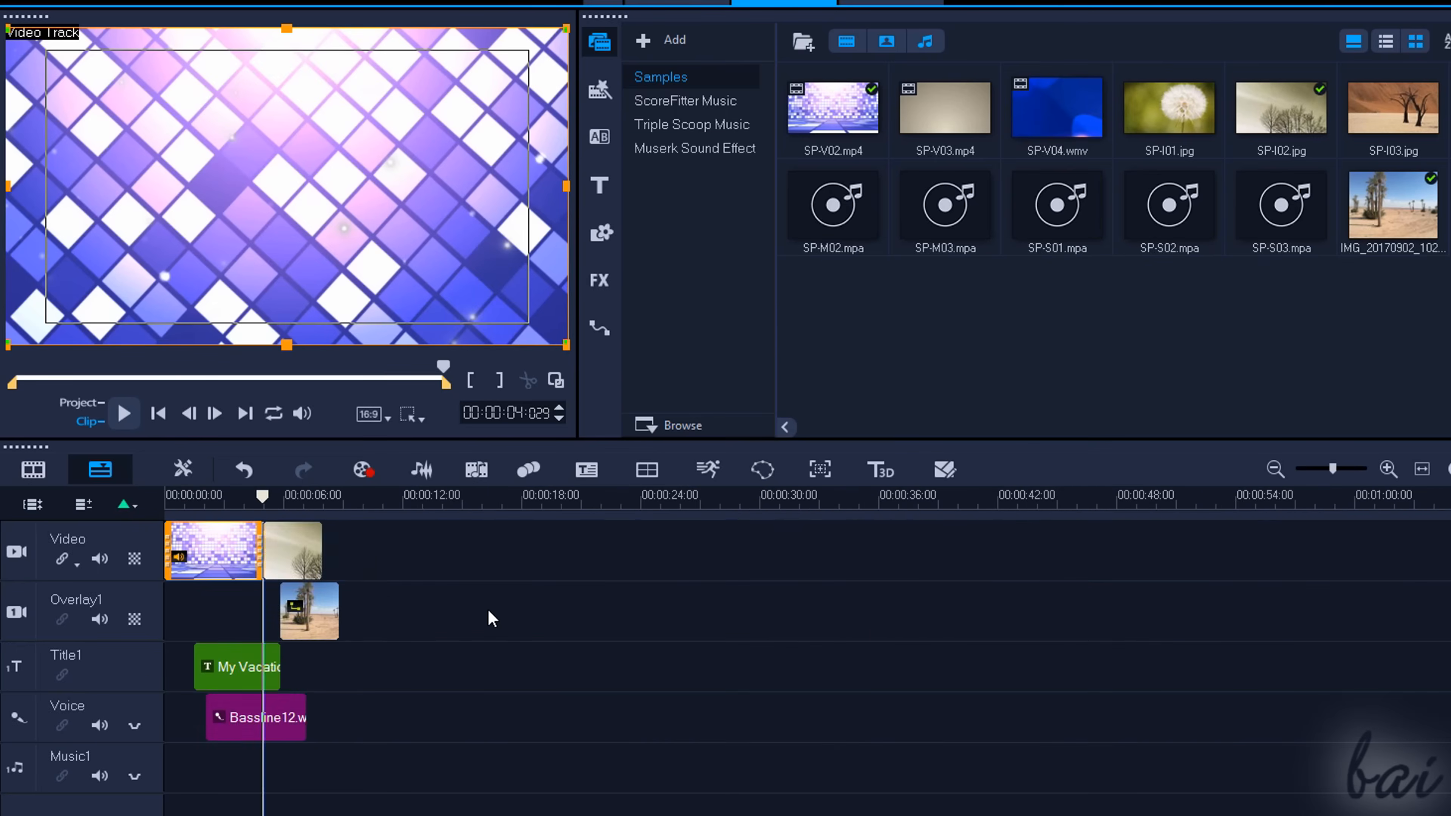
scroll(491, 619, up, 6)
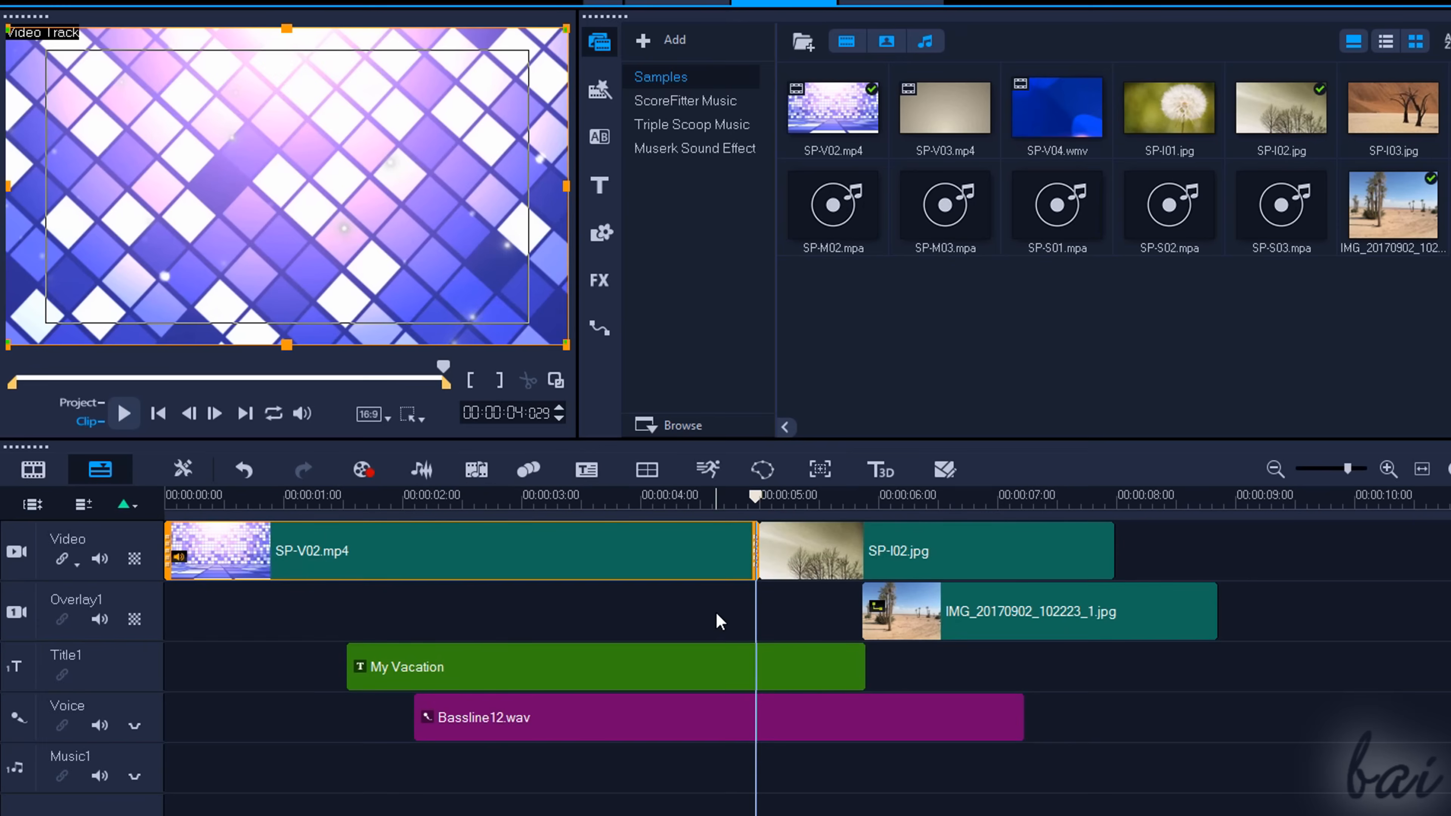
scroll(599, 645, down, 1)
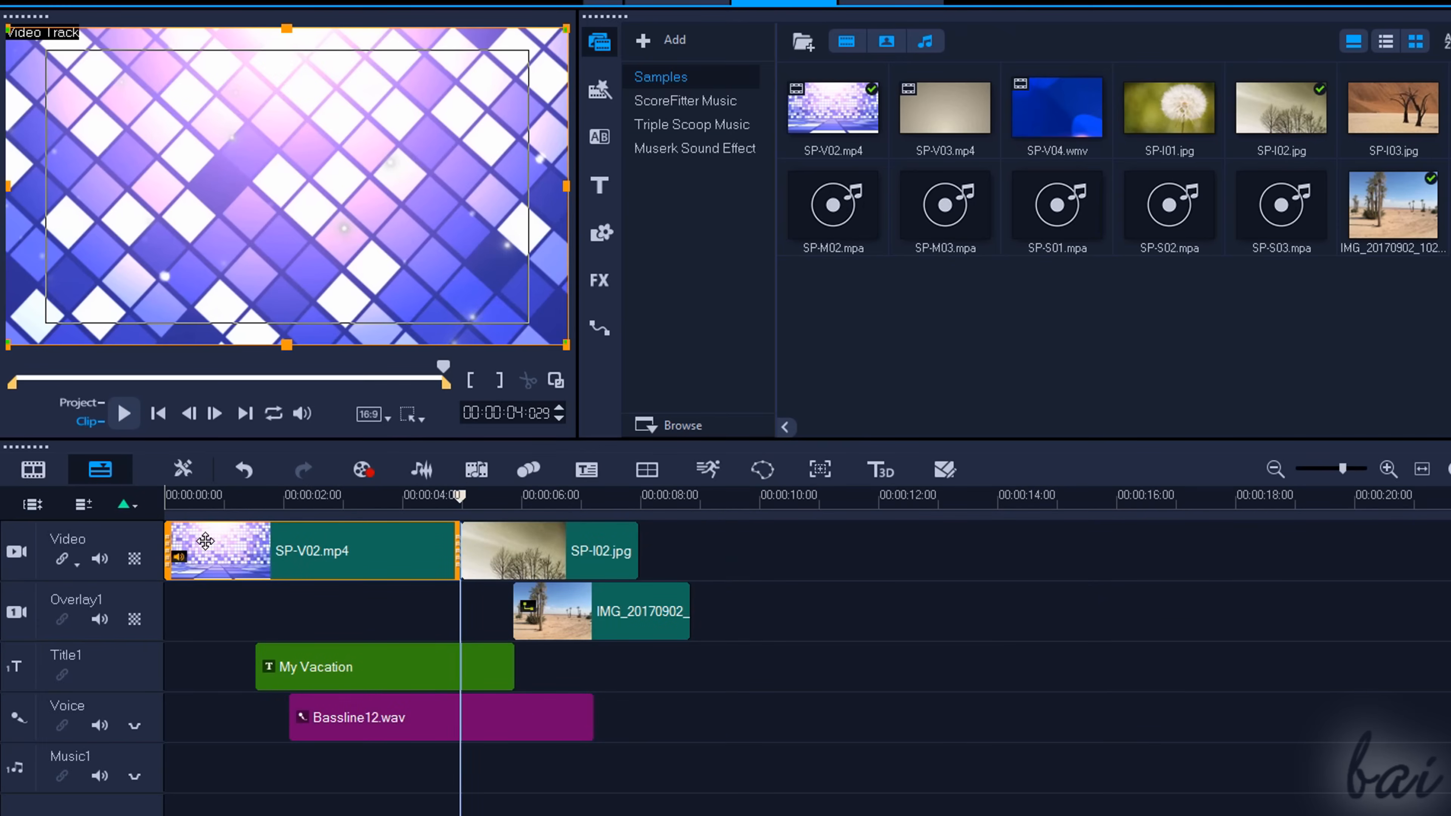
drag(169, 572, 225, 572)
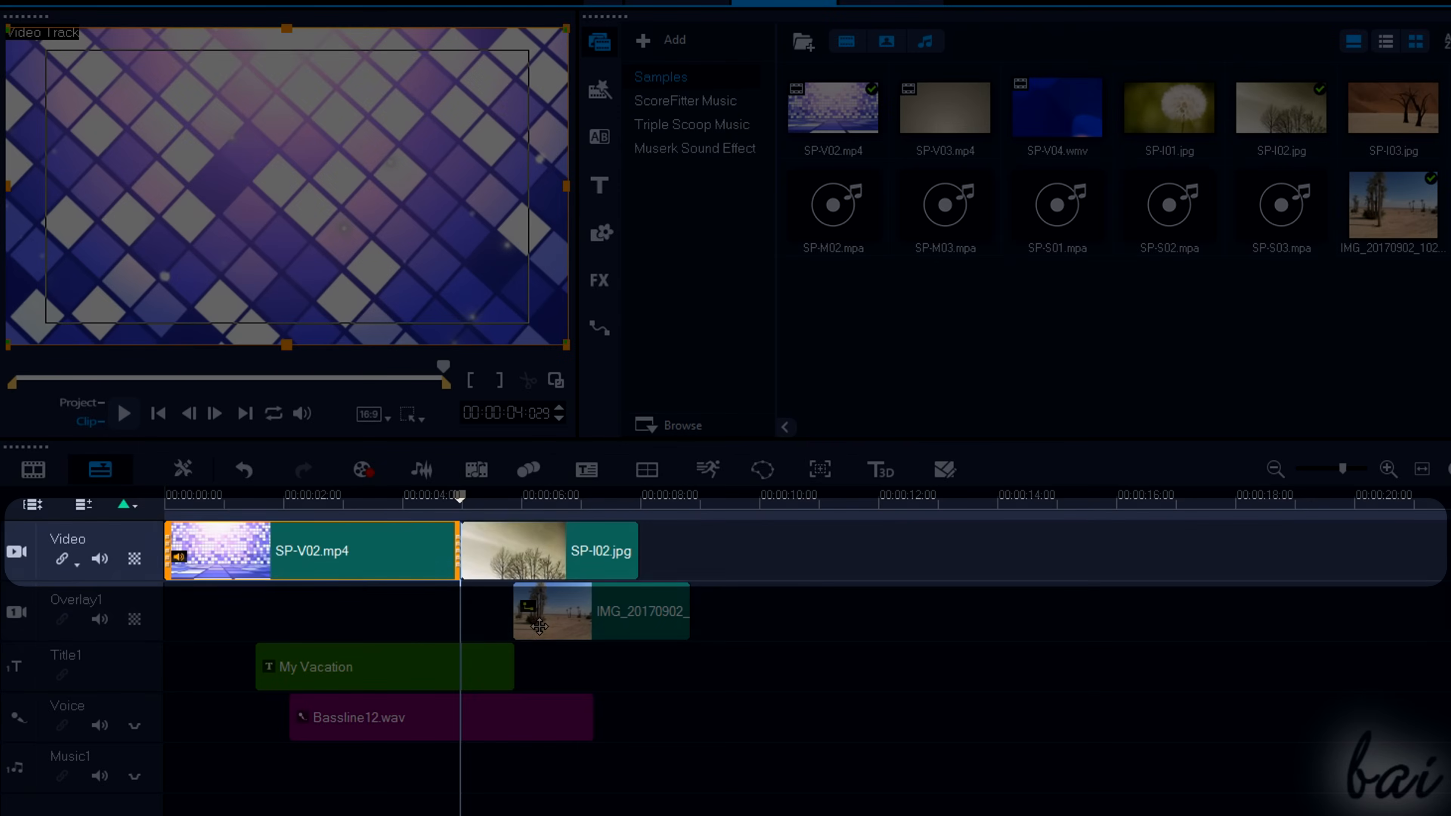
click(644, 625)
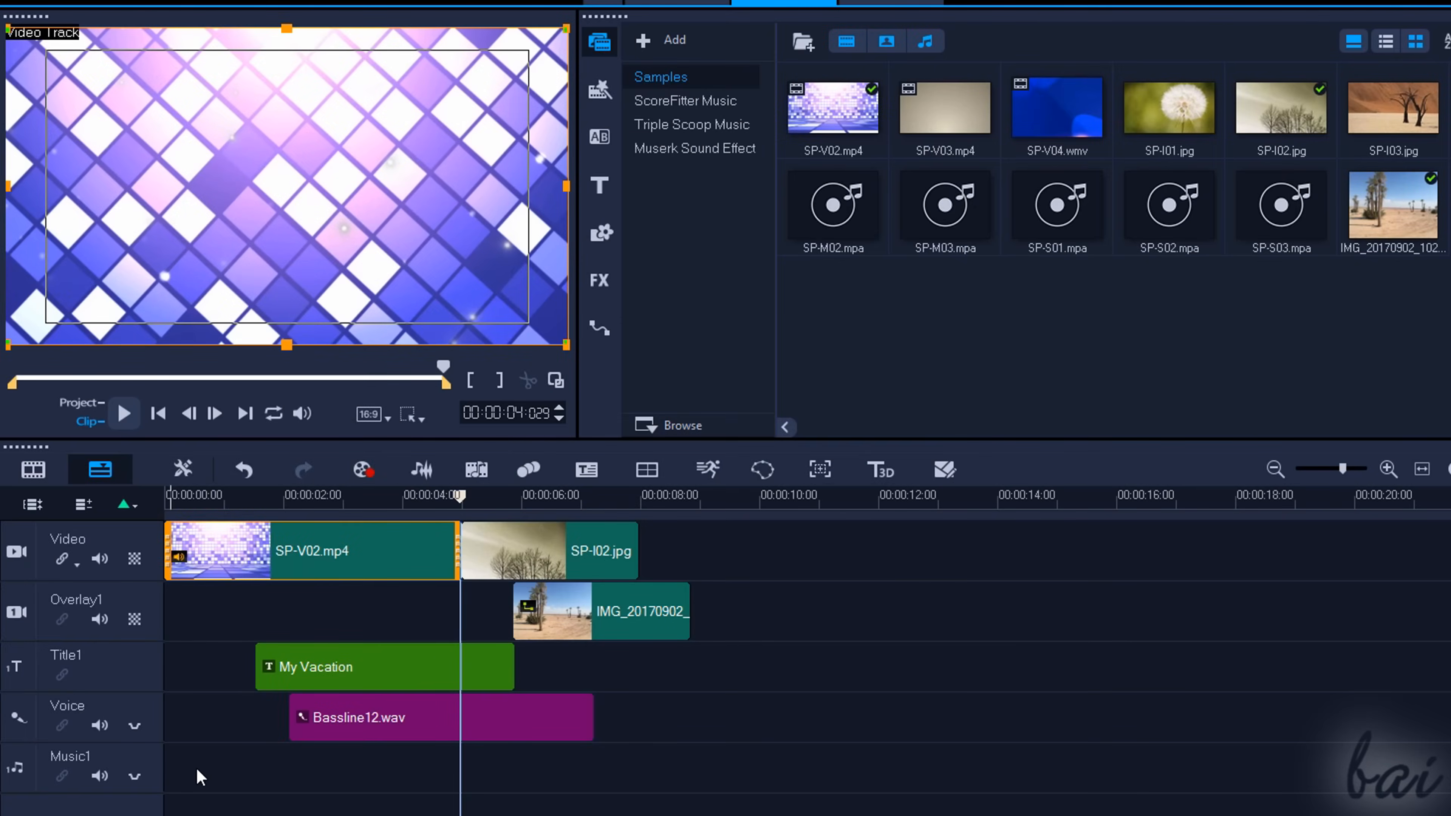
click(563, 551)
click(408, 554)
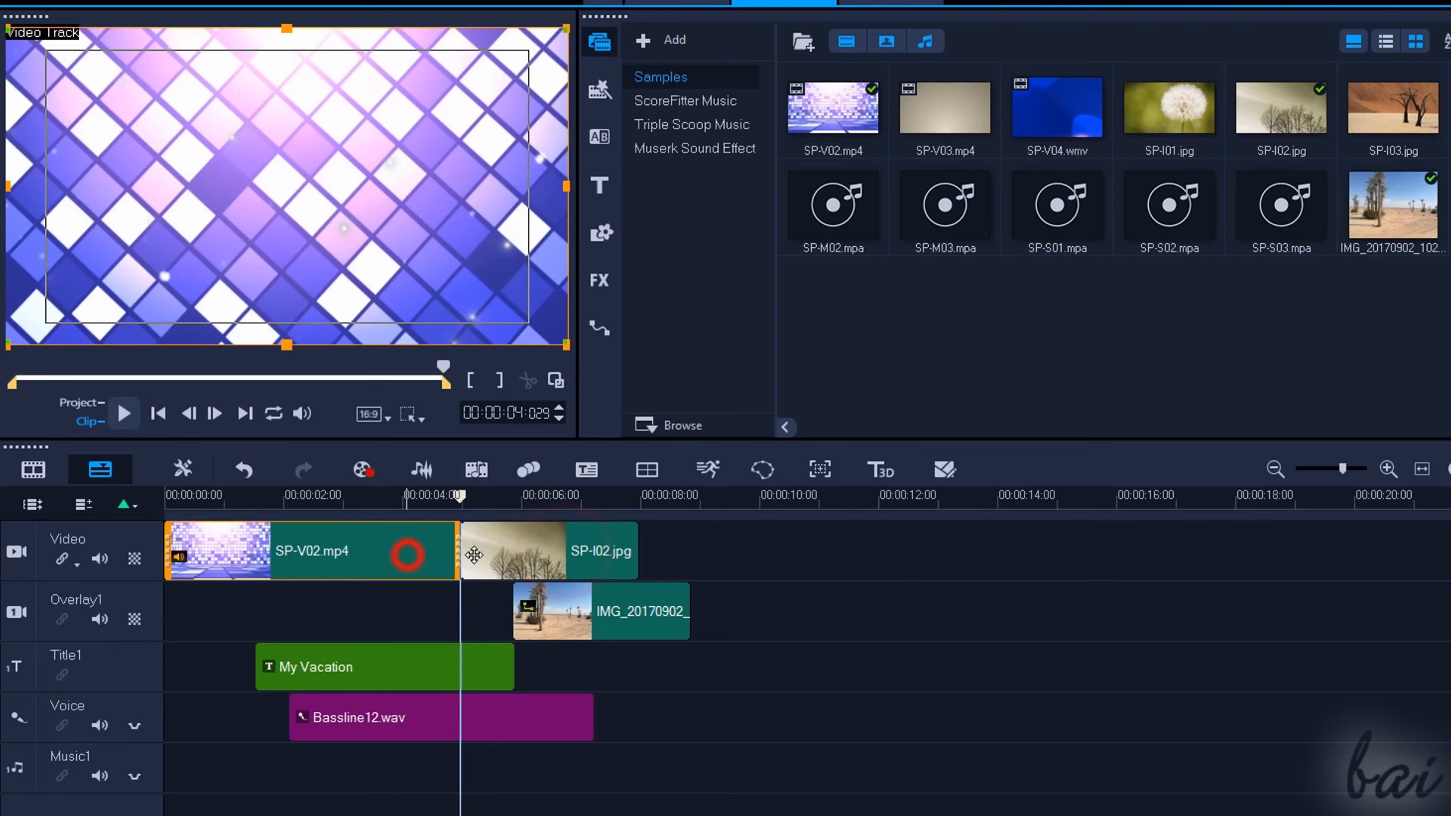
click(559, 558)
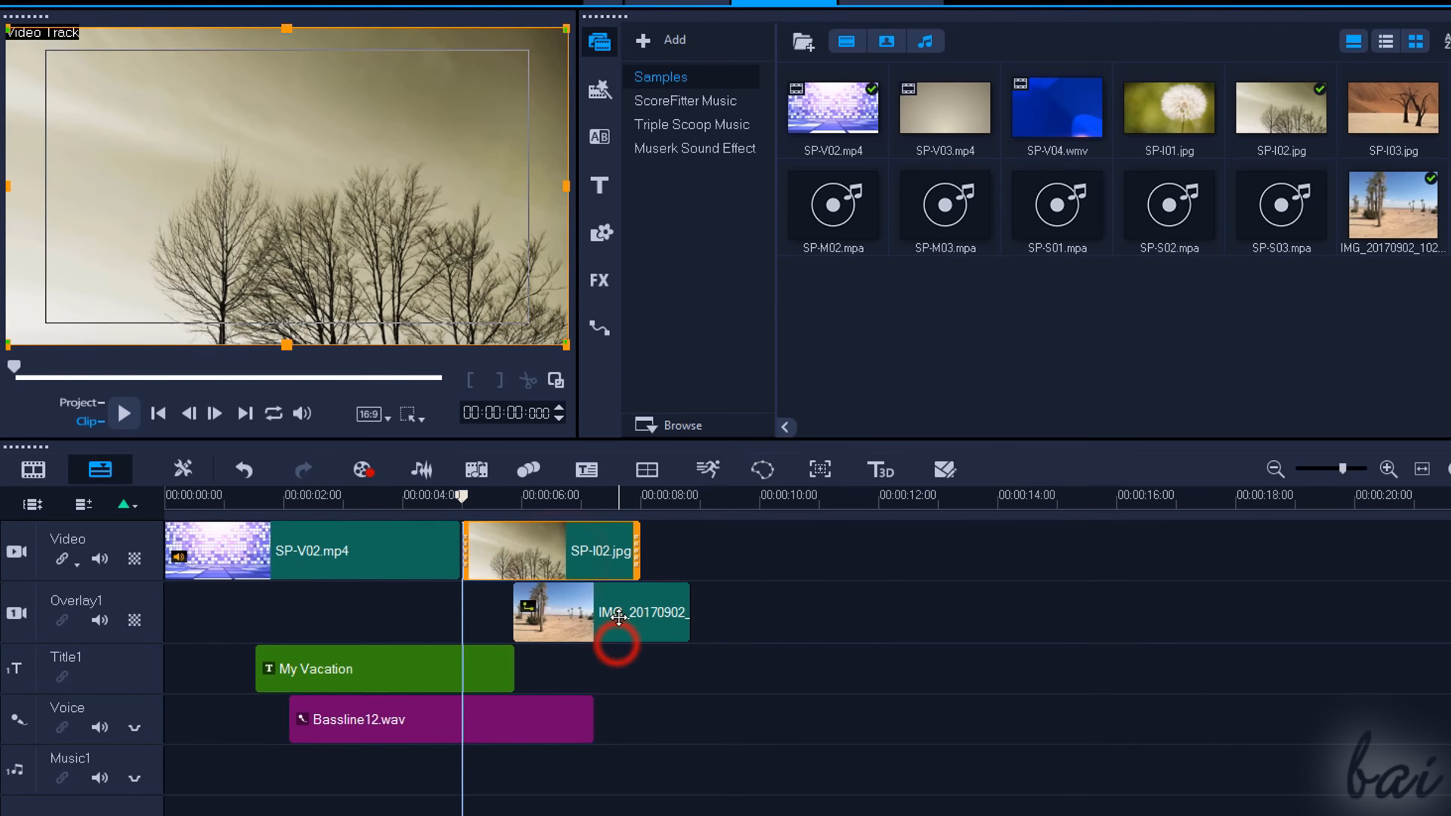
click(617, 625)
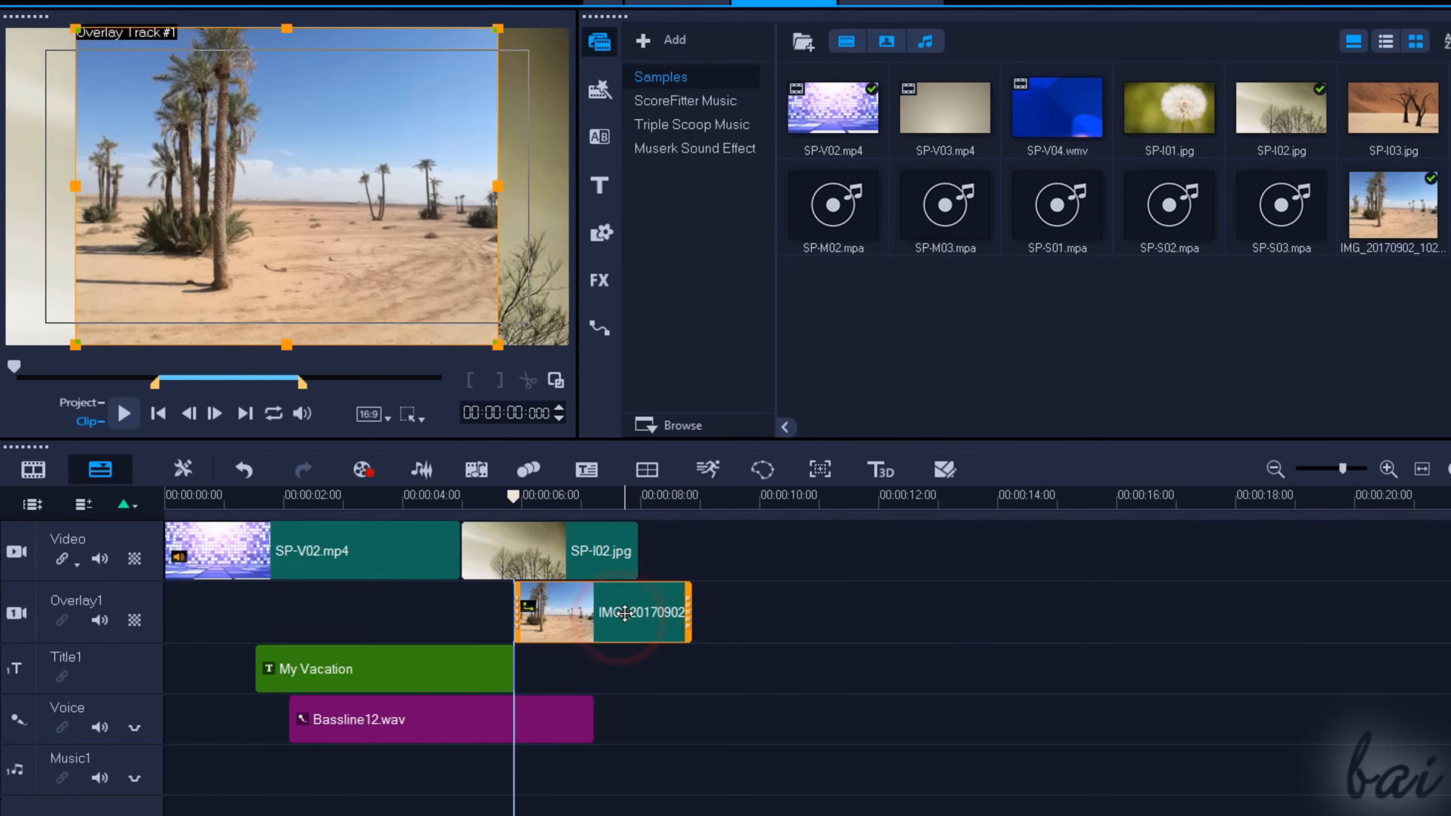
click(441, 665)
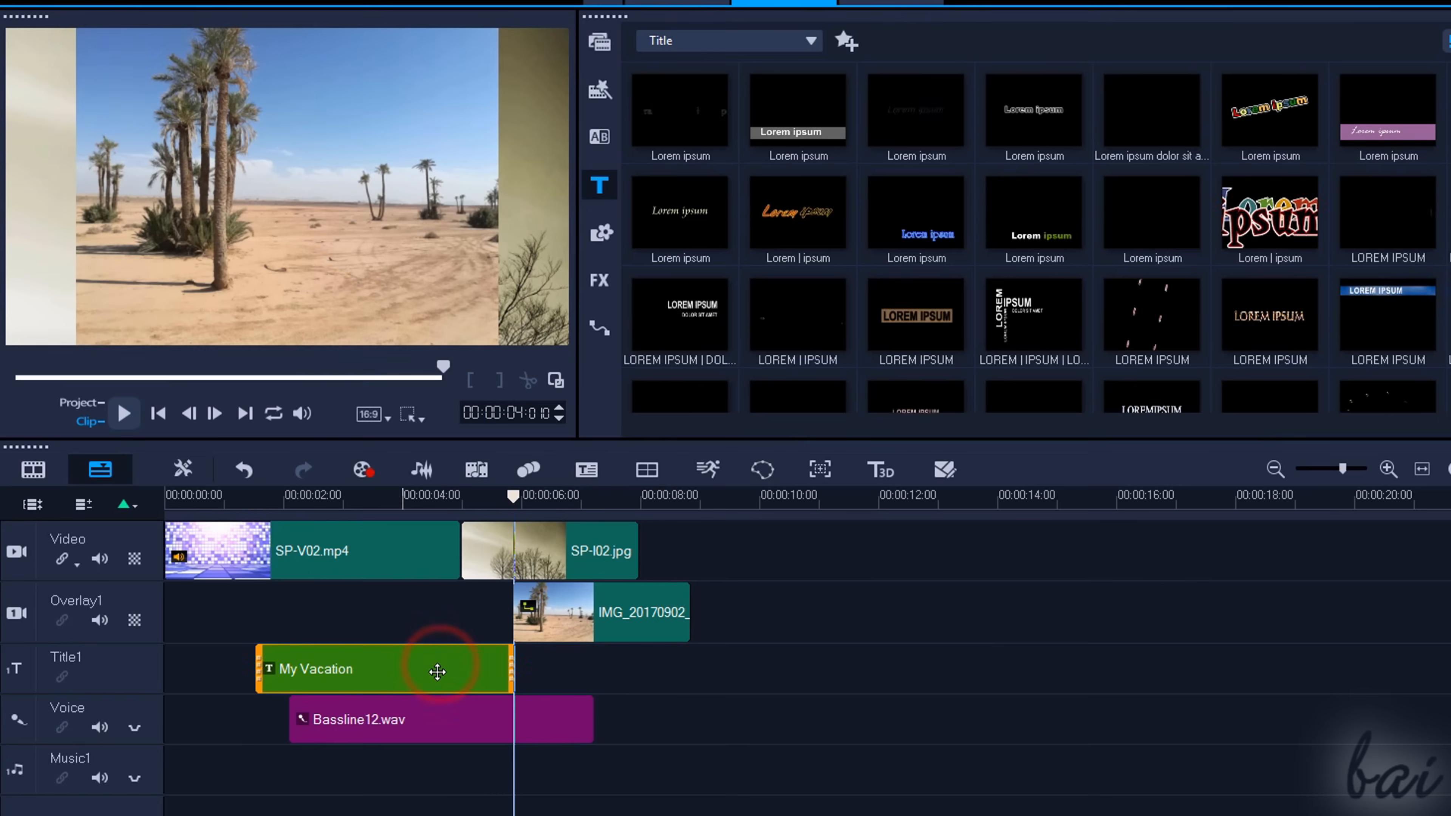
Step: Move Bassline12.wav from the Voice track to the Music1 track, starting at about 3 seconds
click(451, 728)
drag(448, 724, 516, 775)
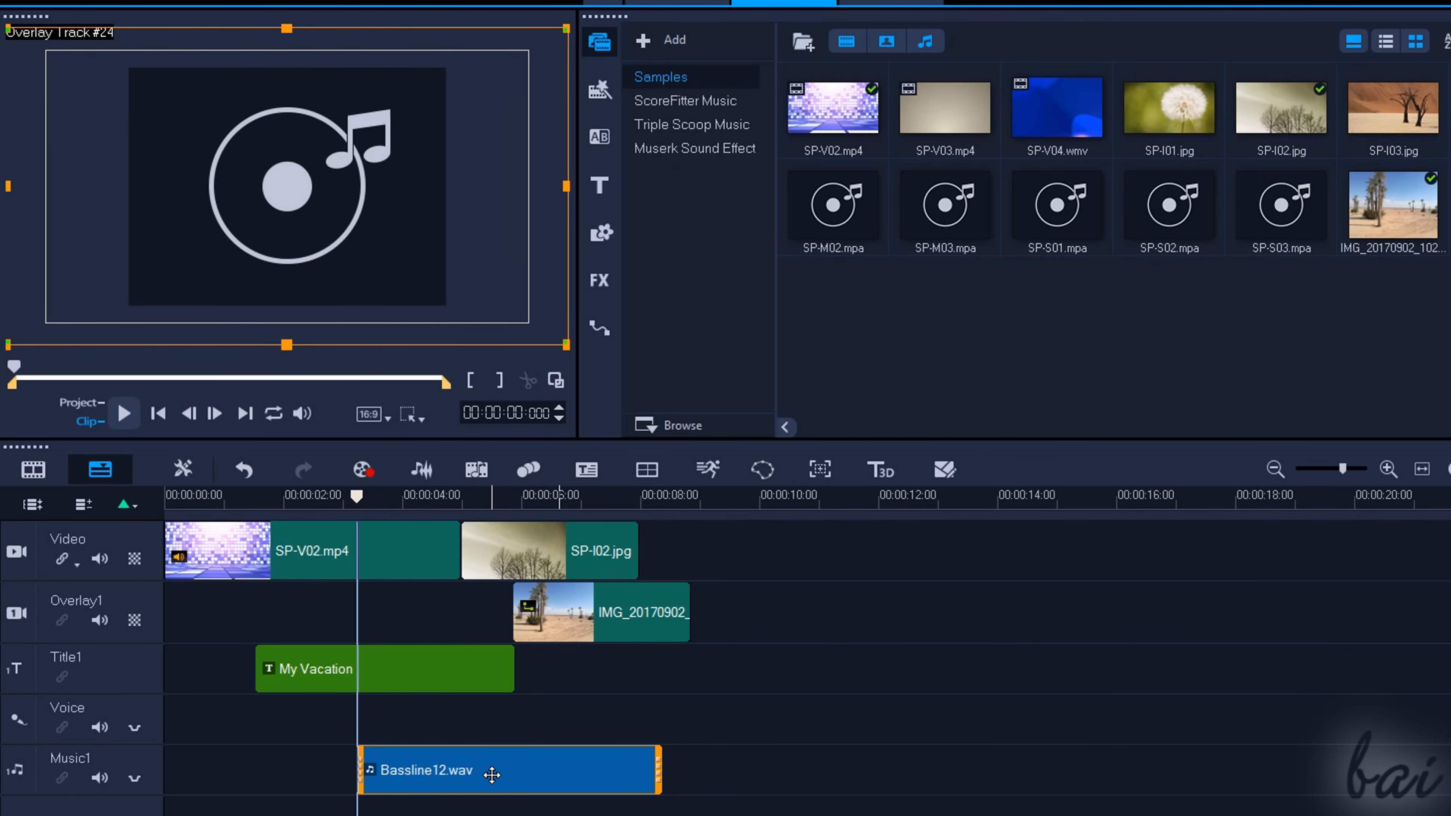
Step: Preview the project at several moments up to 00:00:06:24, return to 00:00:00:26 and play the project
click(558, 611)
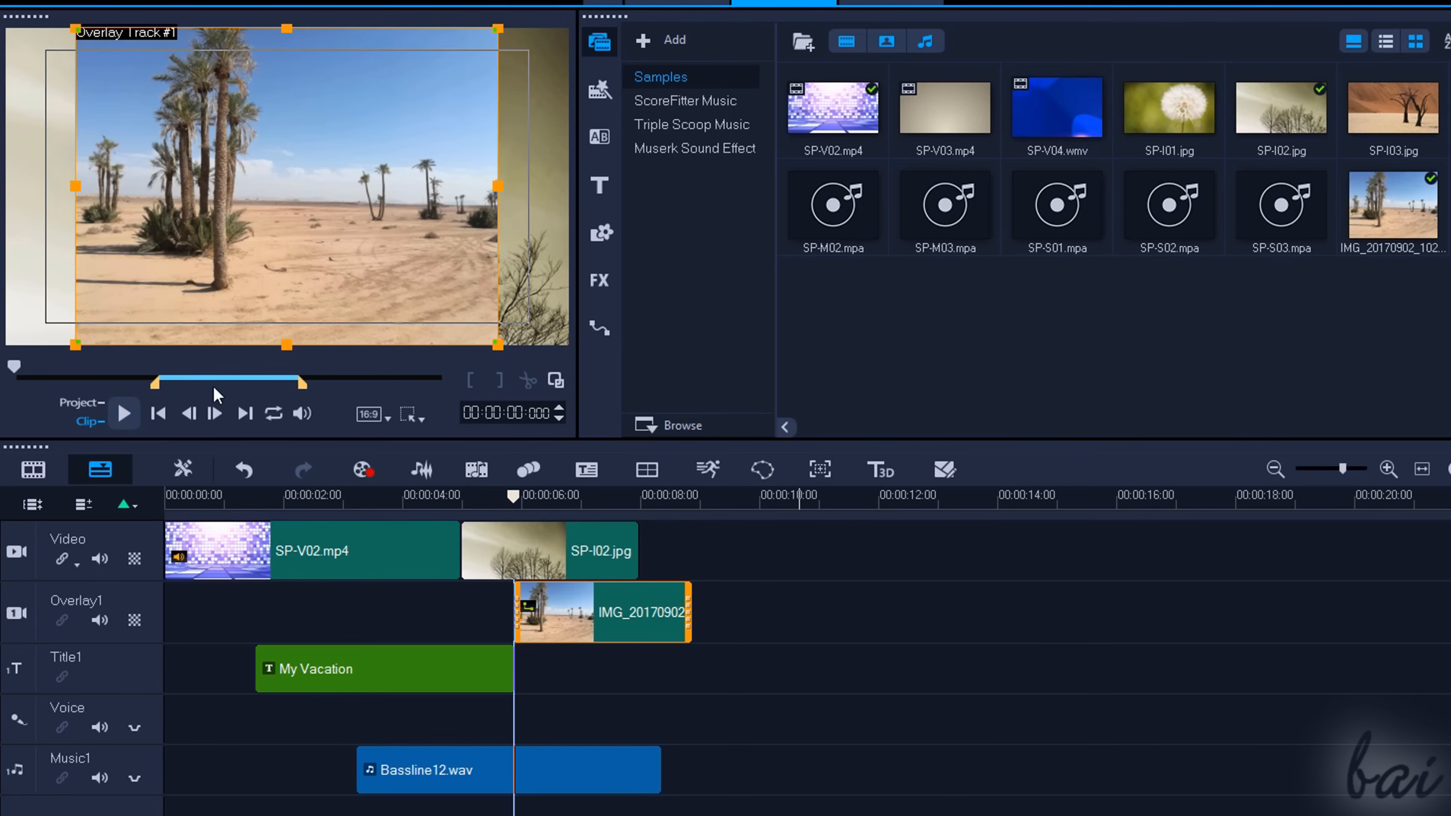
click(249, 502)
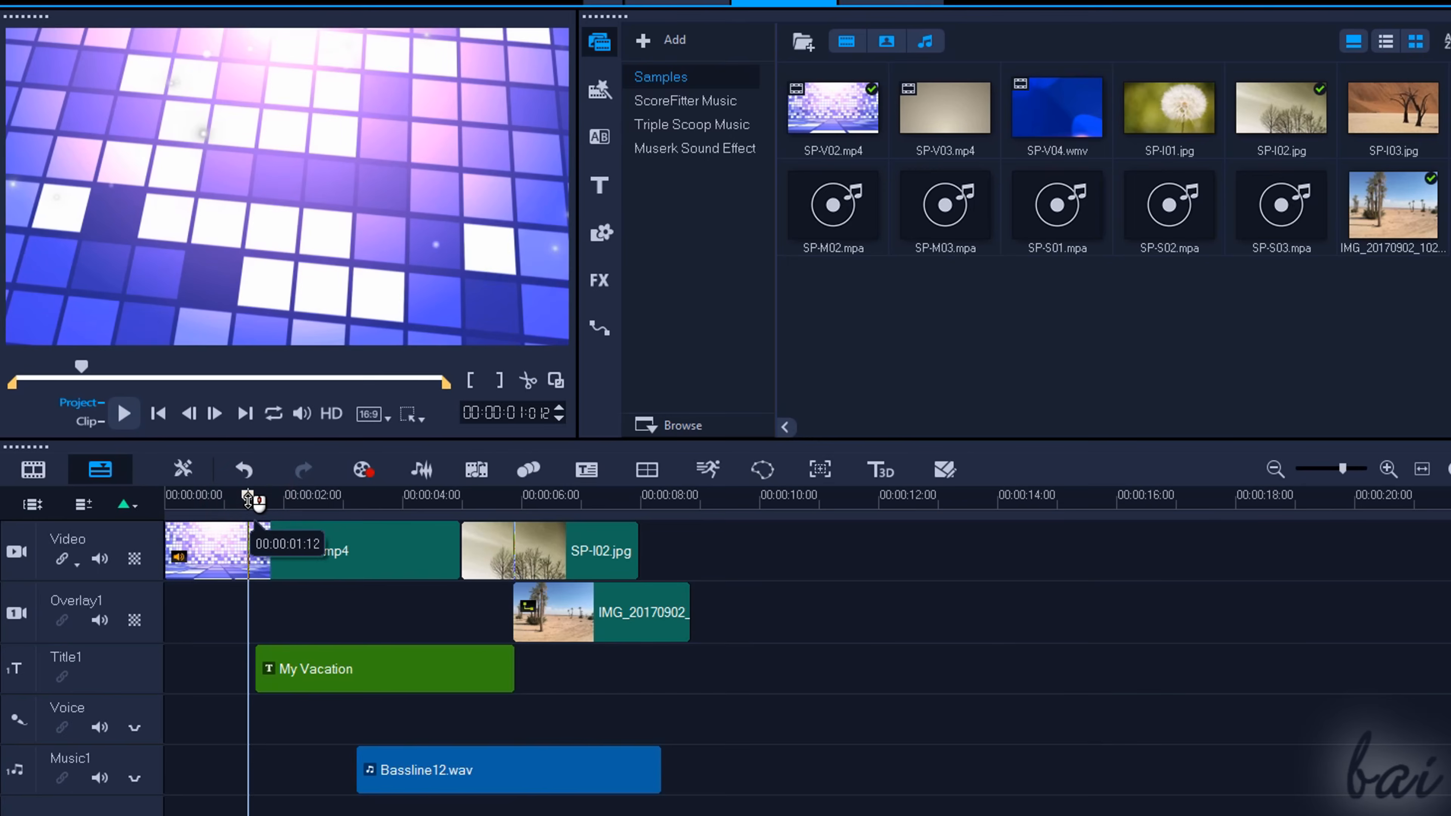
click(207, 498)
click(252, 496)
click(340, 497)
click(408, 498)
click(459, 504)
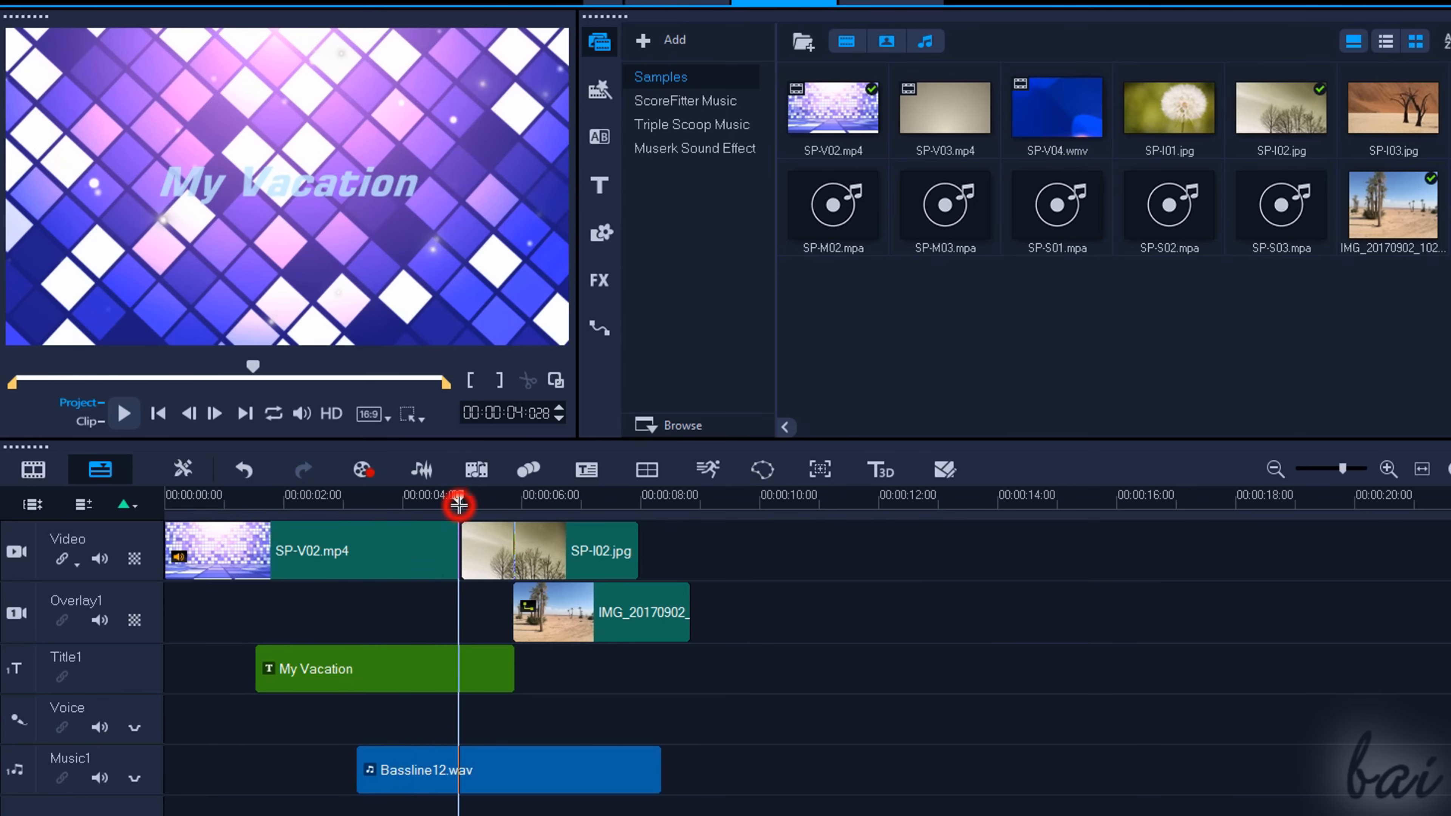
click(571, 496)
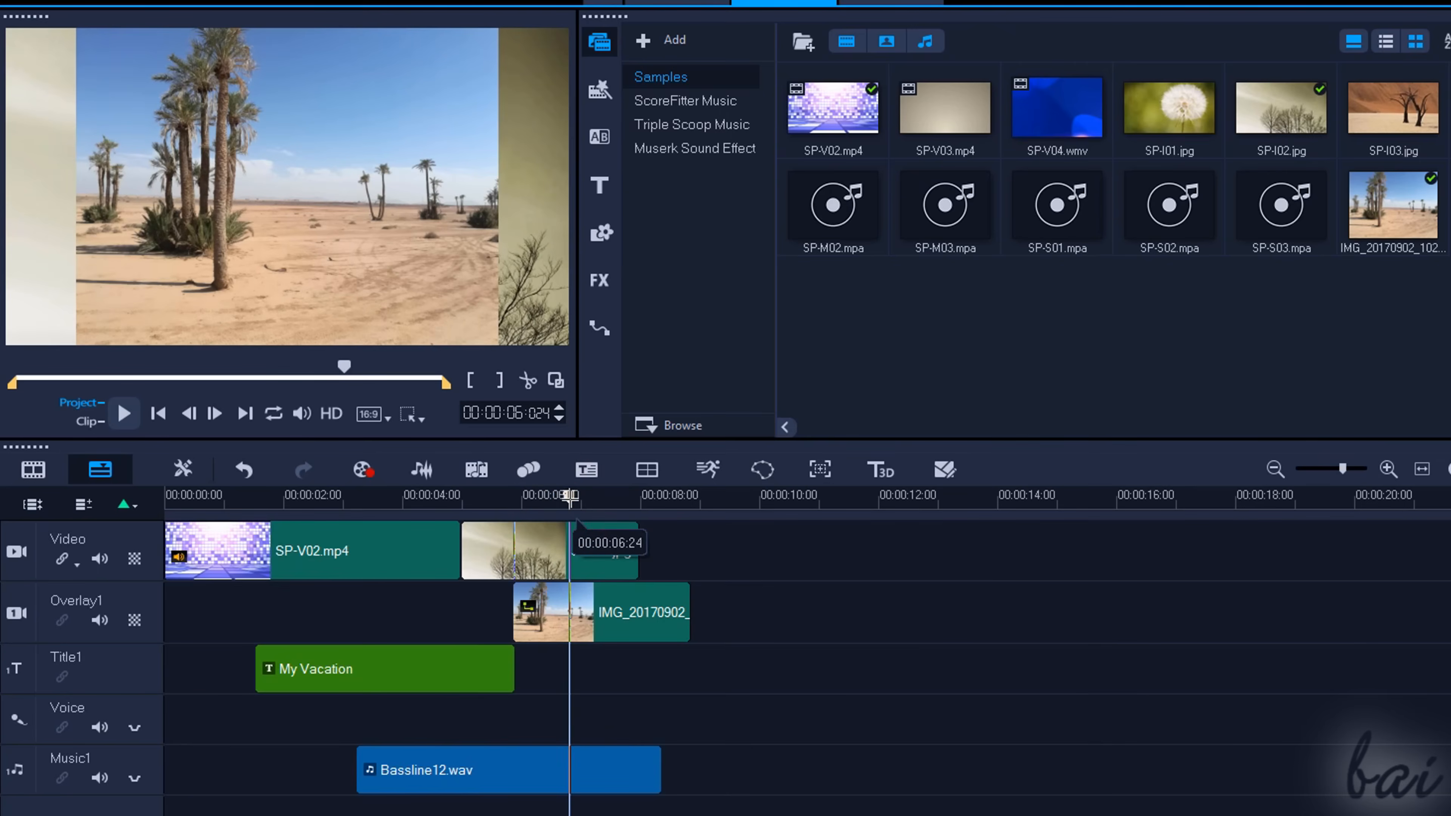
drag(571, 496, 215, 493)
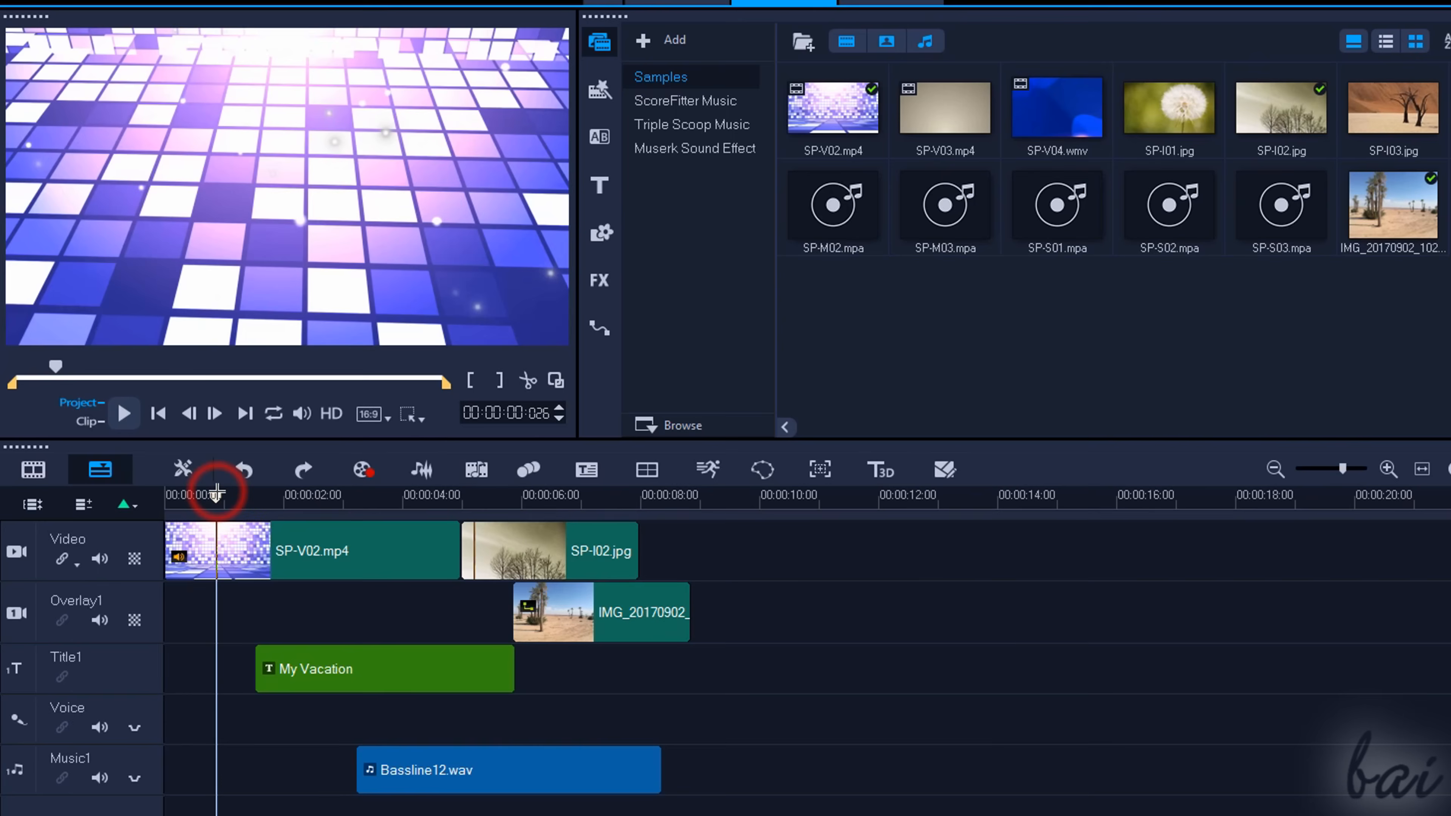
click(123, 413)
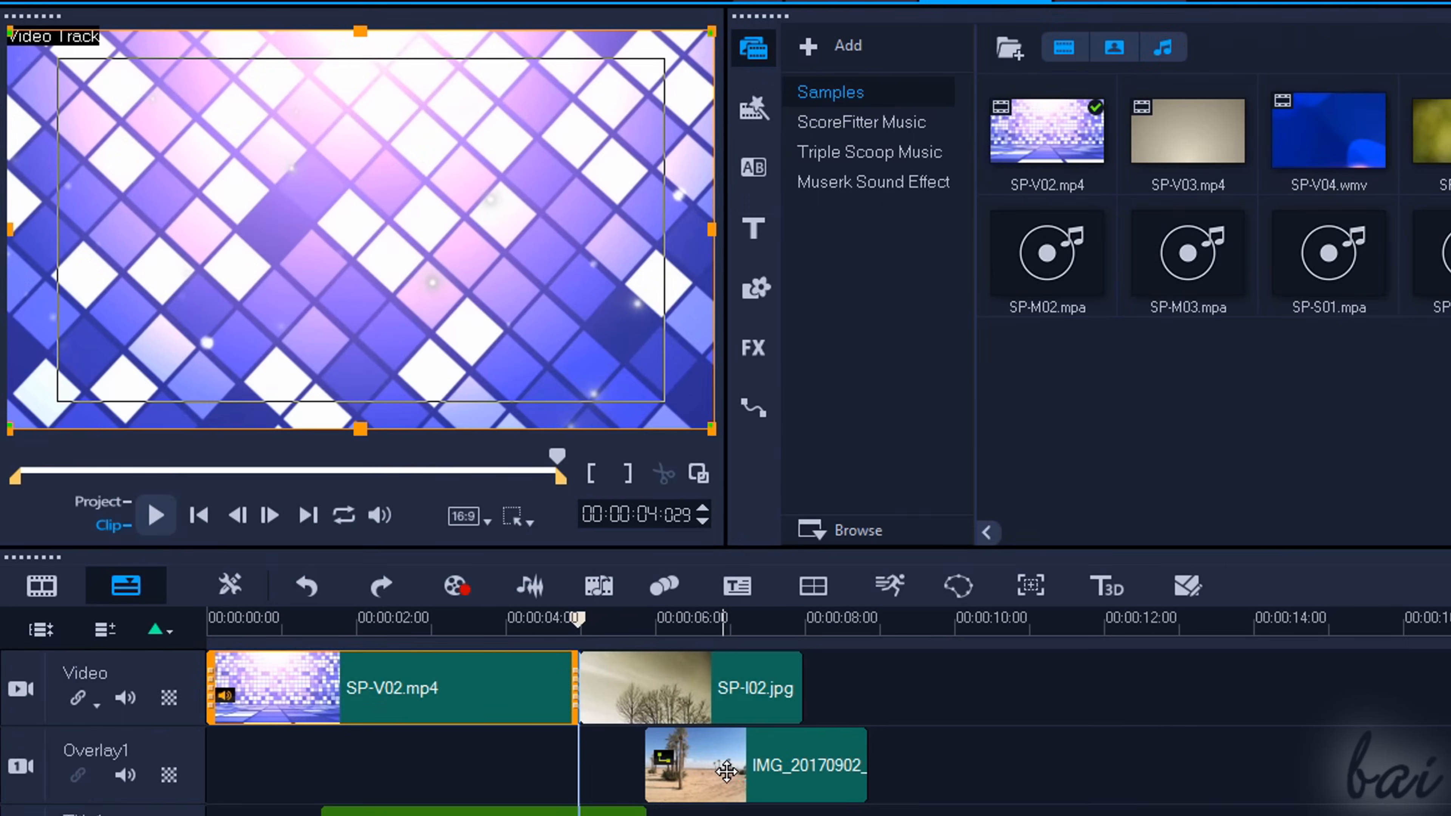
Step: Move the IMG_20170902_102223_1.jpg clip on Overlay1 to start at about 3 seconds and play only that clip in the preview
drag(733, 772, 527, 778)
drag(620, 598, 623, 600)
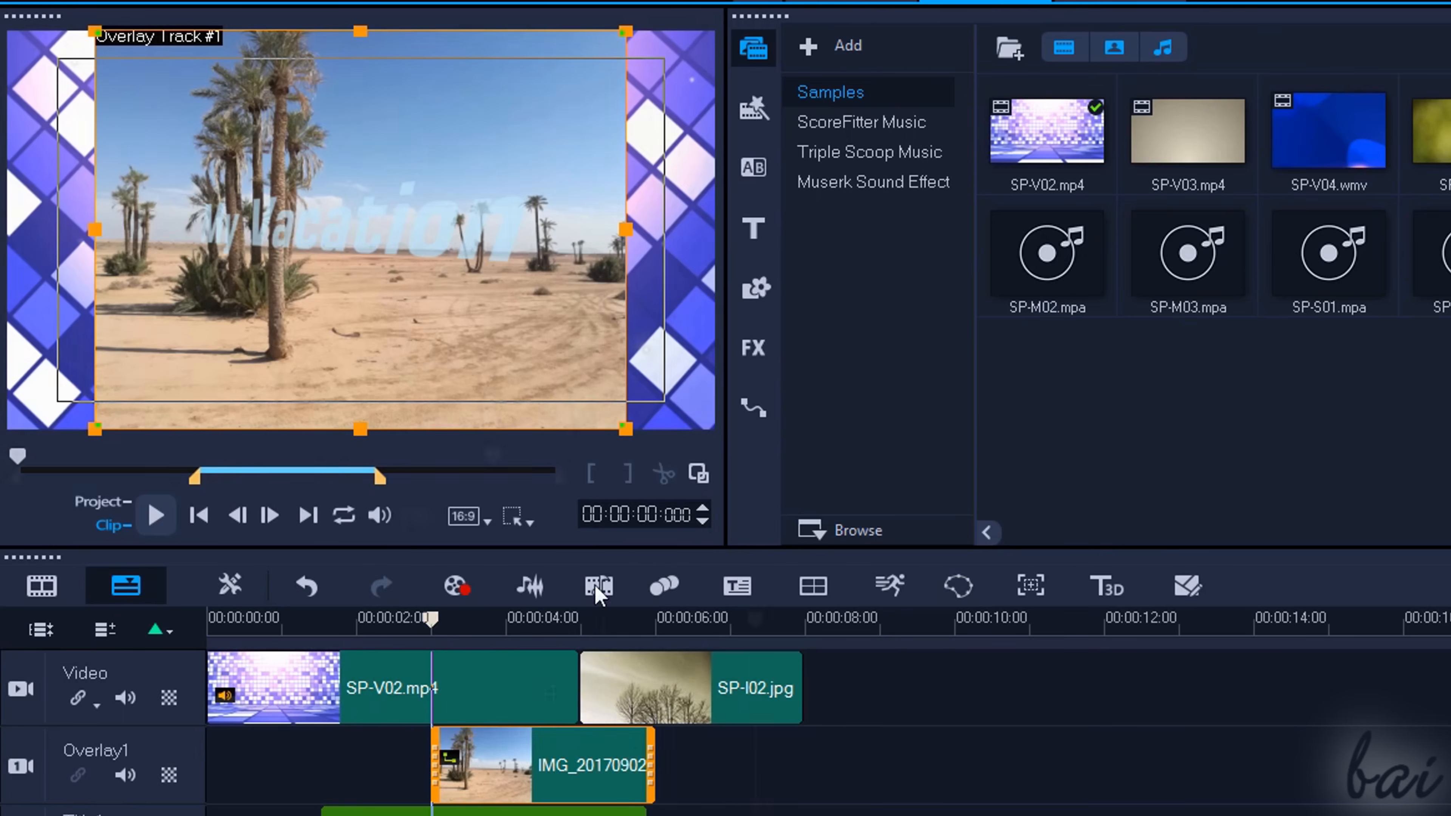
click(755, 761)
click(534, 756)
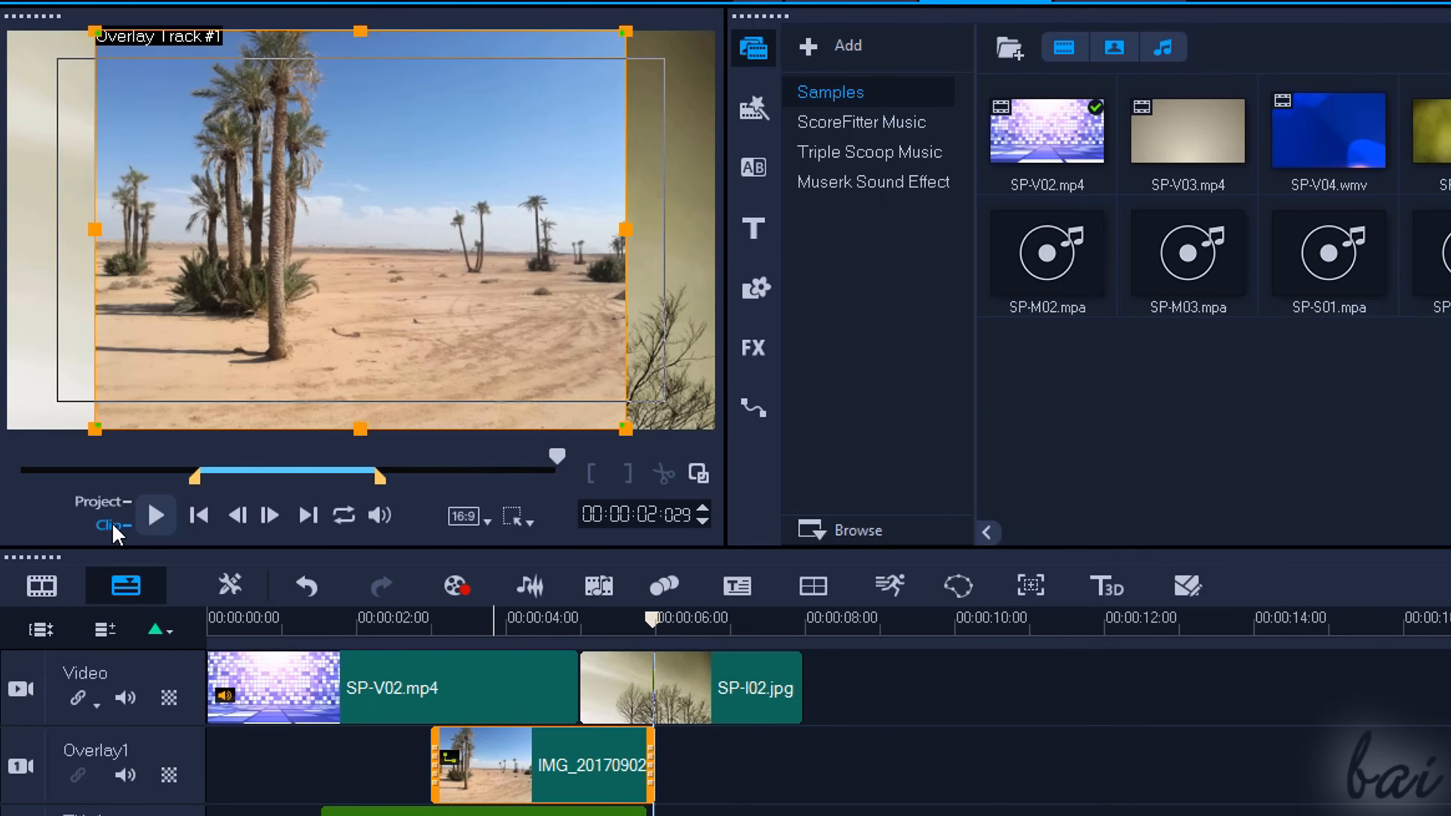
click(150, 517)
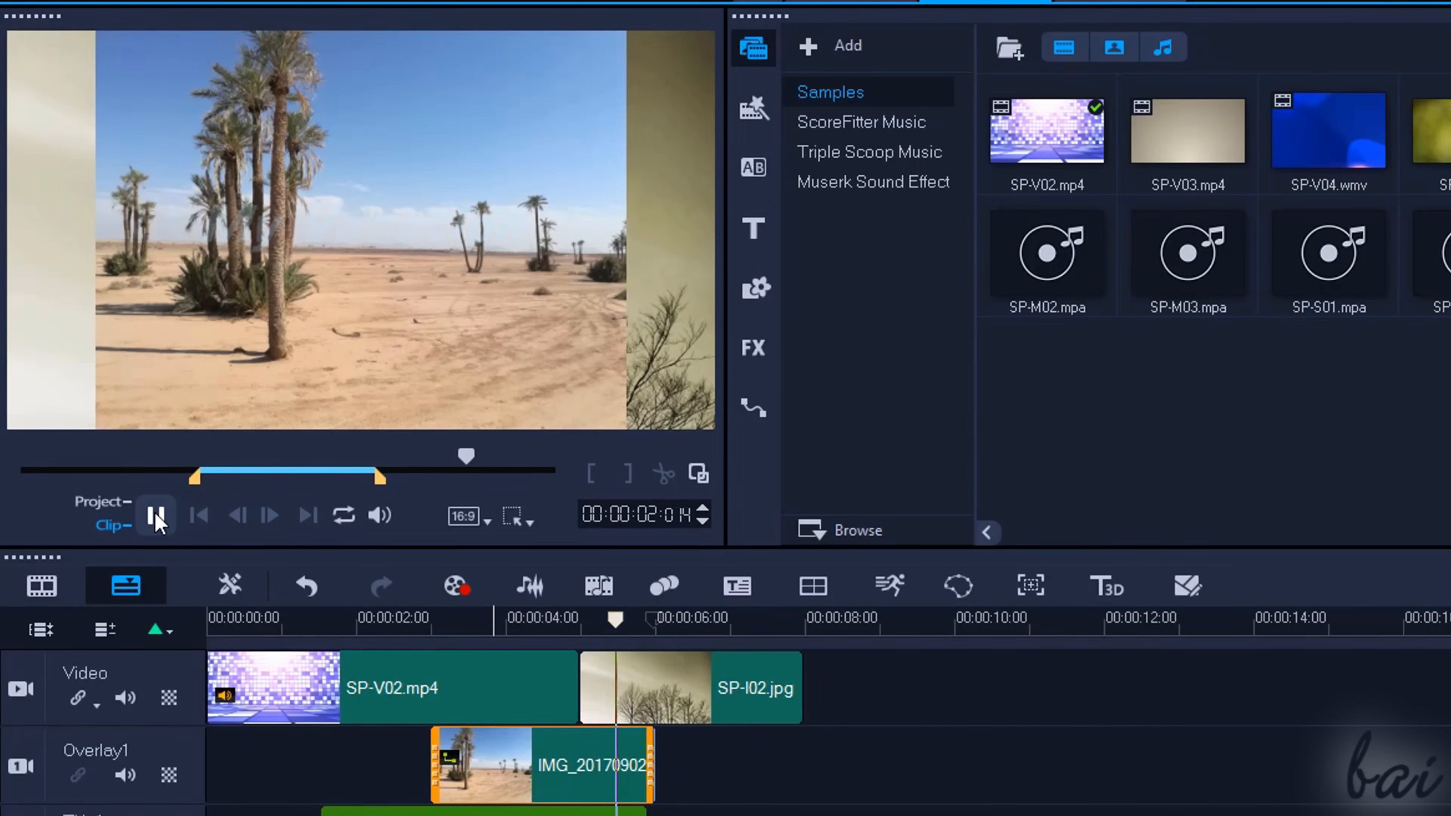
click(156, 517)
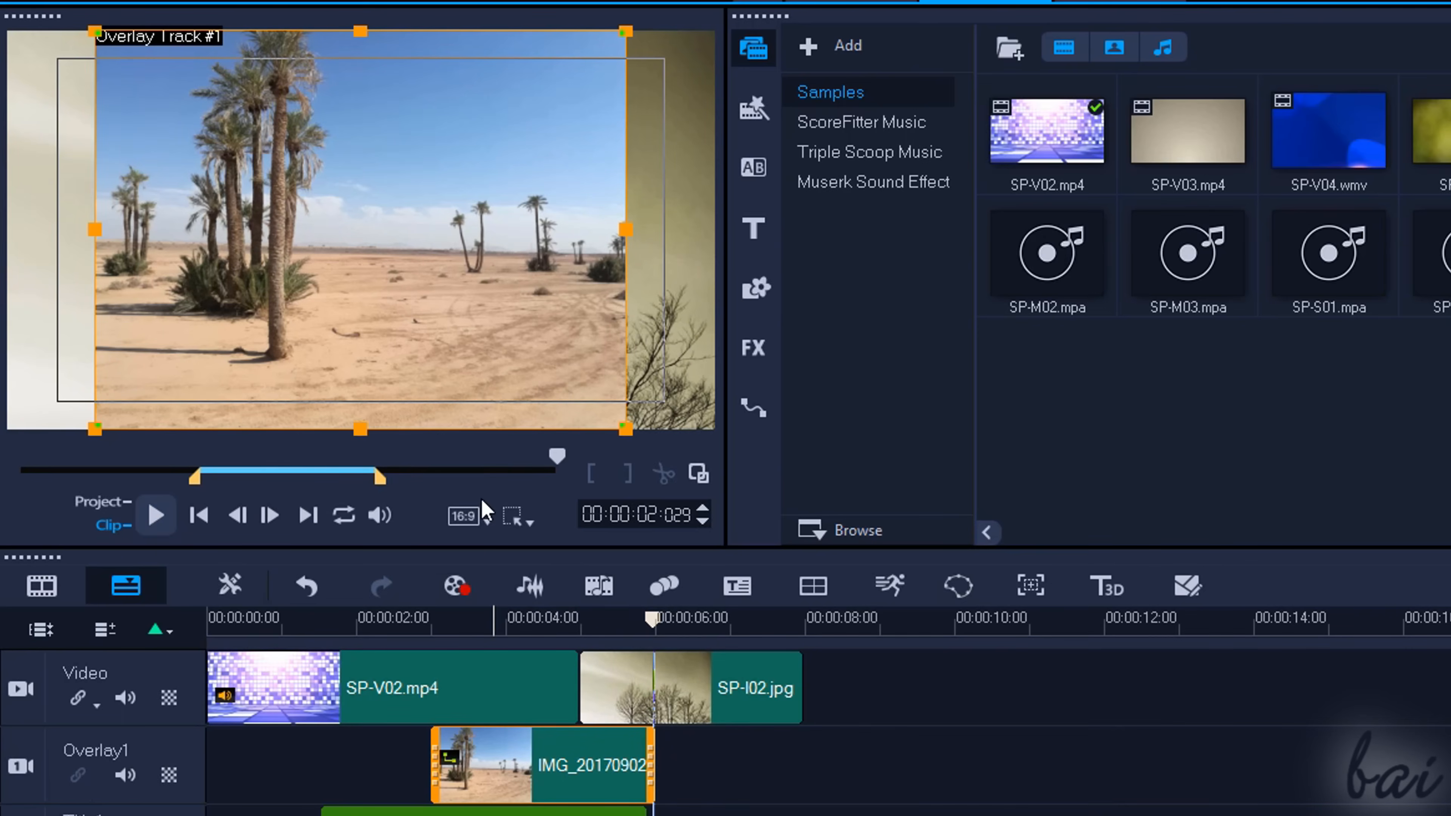
Step: Shrink the overlay image in the preview to about 60% of the frame height and position it near the frame's centre
drag(100, 26, 317, 200)
drag(466, 299, 424, 219)
drag(250, 127, 143, 132)
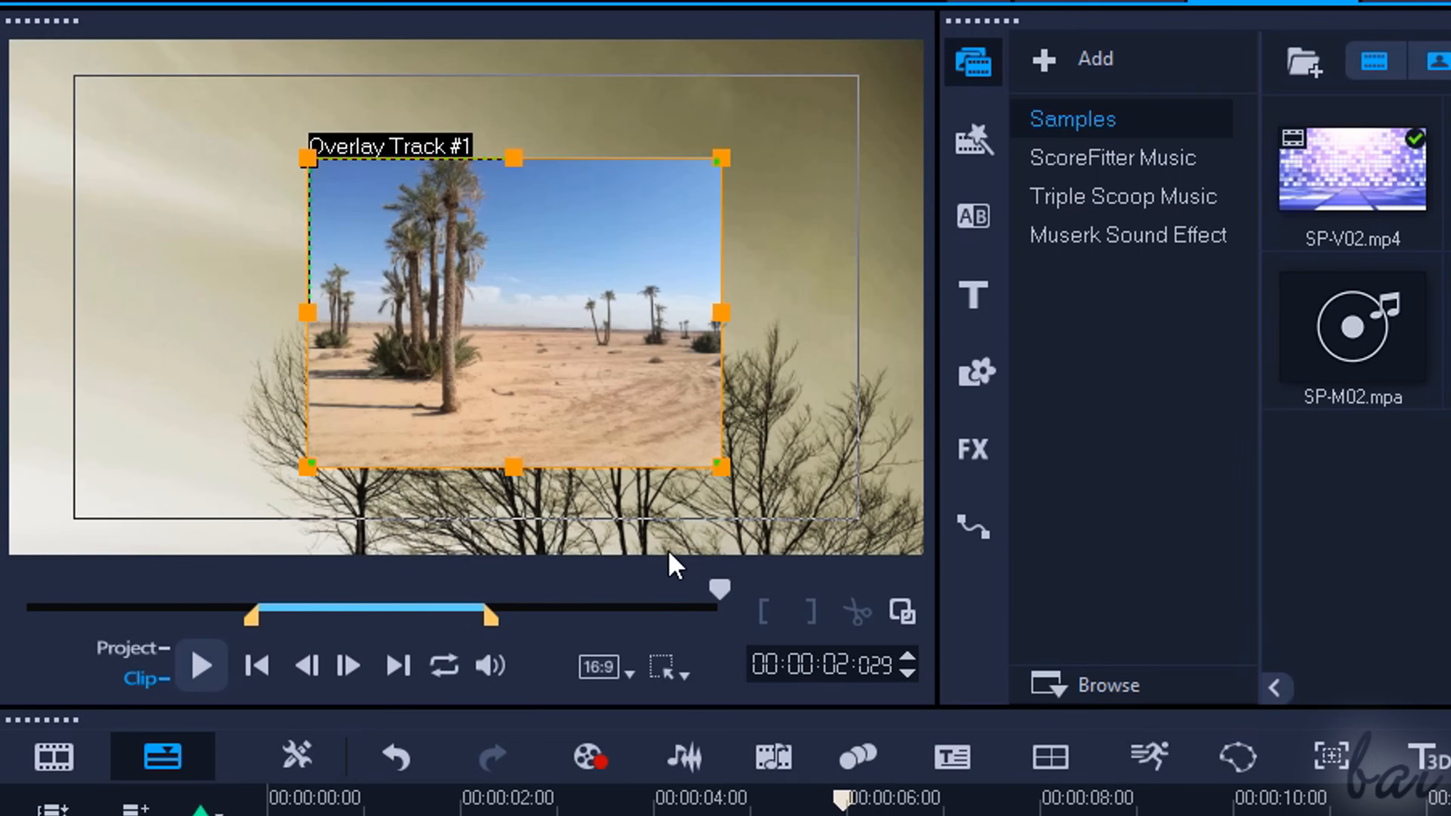
Step: Try cropping the overlay image inward from its right side in crop mode and restore its full width
click(674, 671)
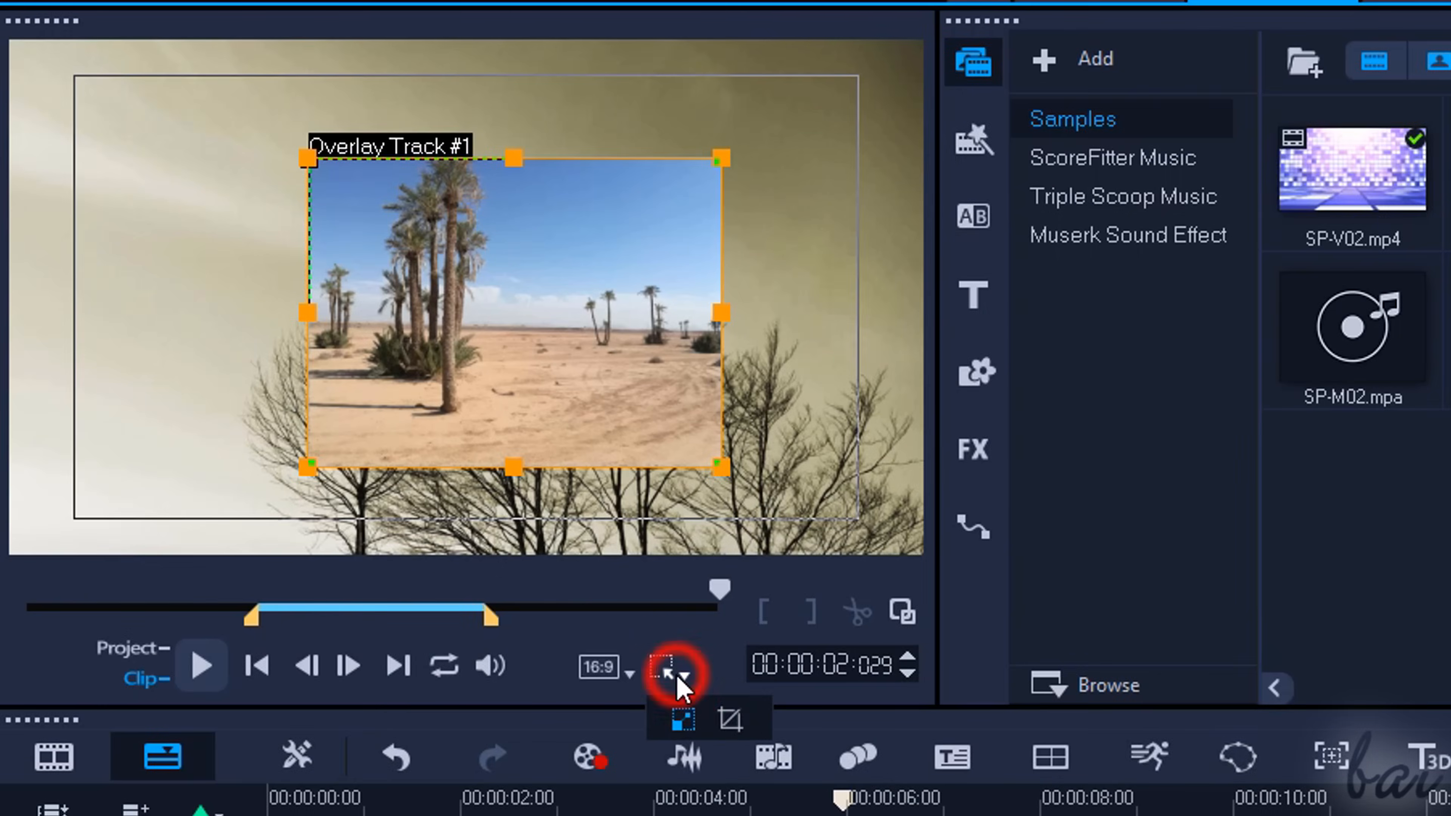
click(740, 723)
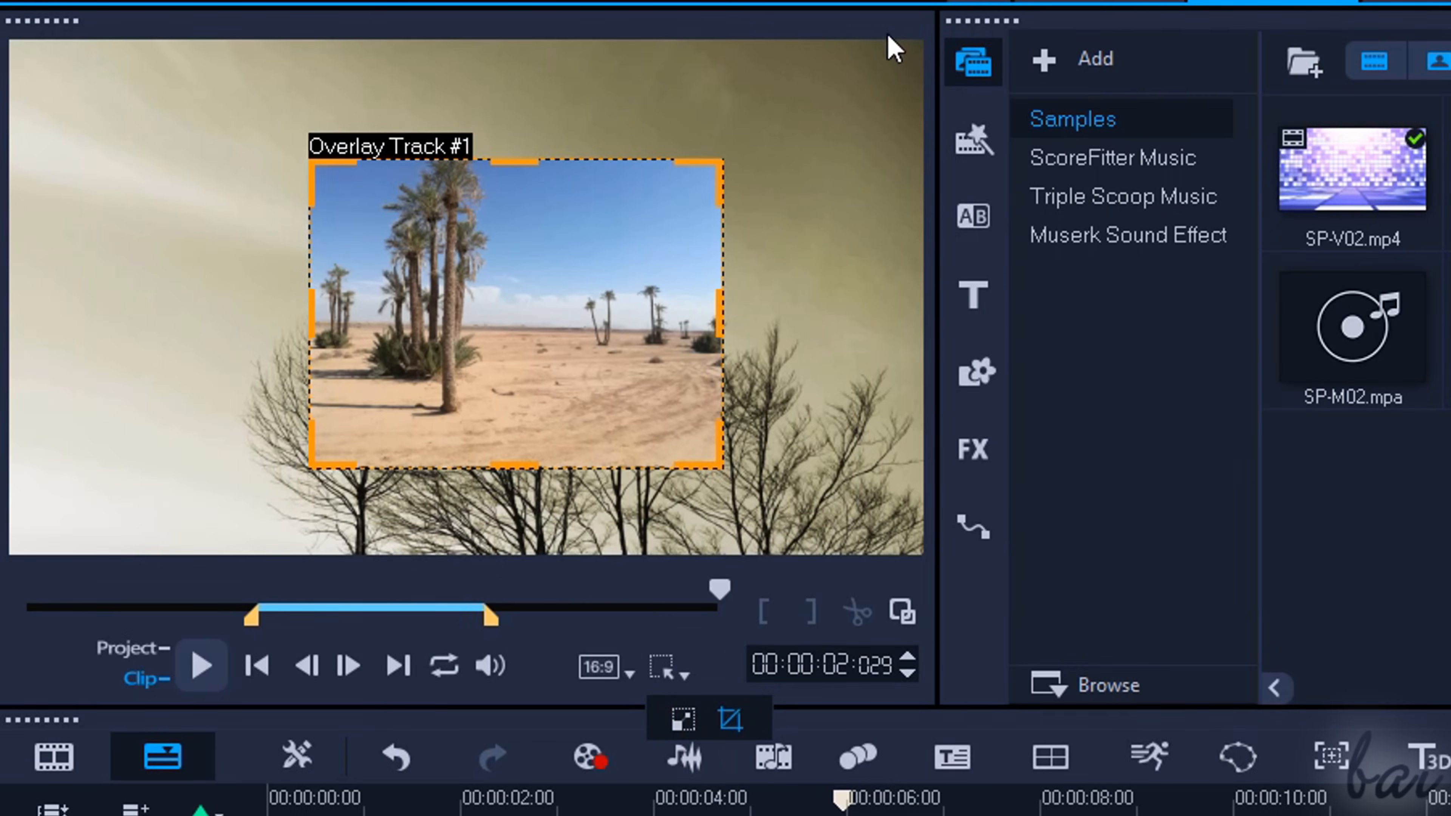
drag(720, 186, 416, 162)
drag(416, 313, 707, 314)
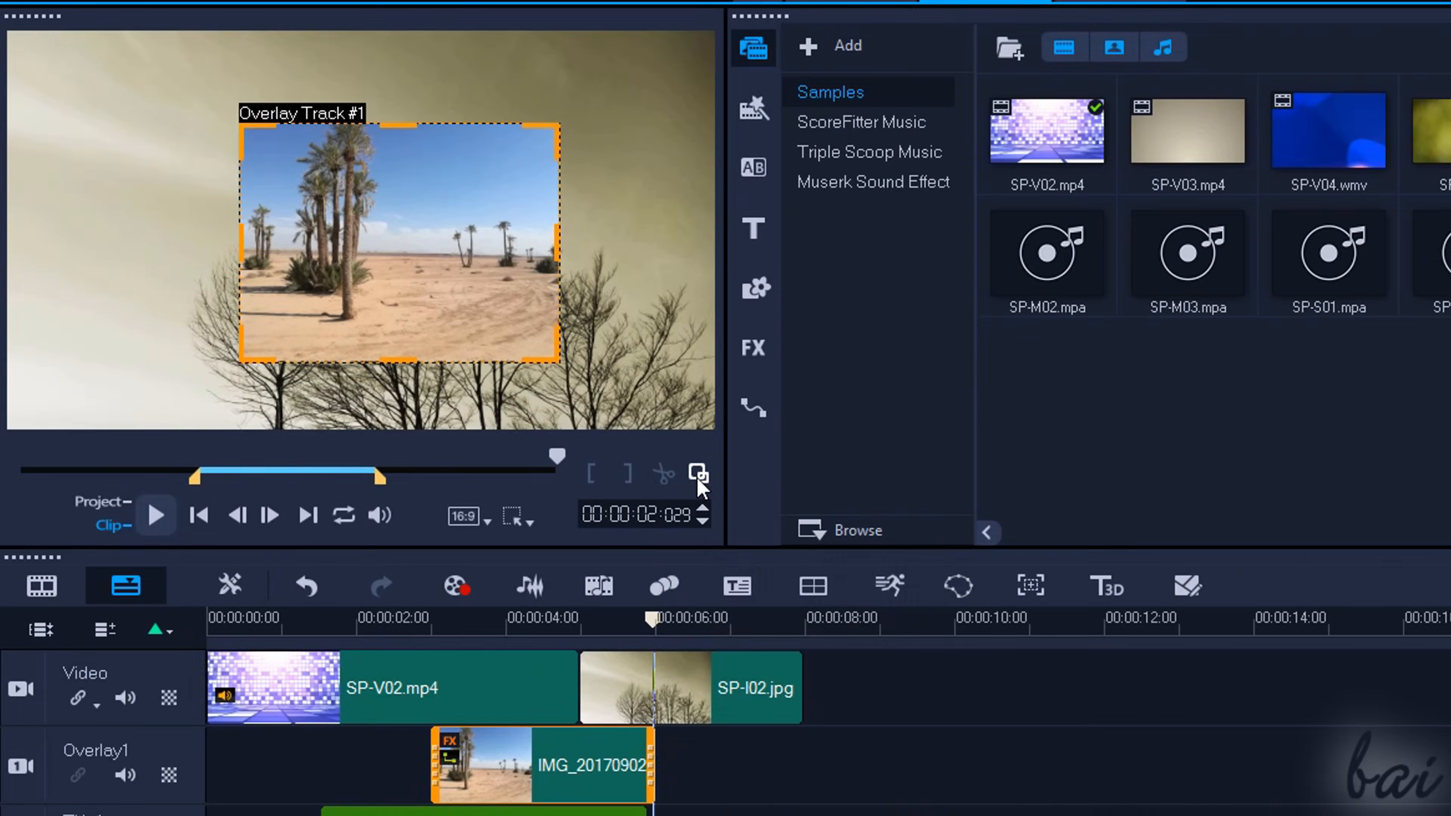
Step: View the preview in a separate enlarged window, and resize and reposition that window
click(698, 473)
drag(733, 389, 637, 258)
drag(484, 100, 432, 94)
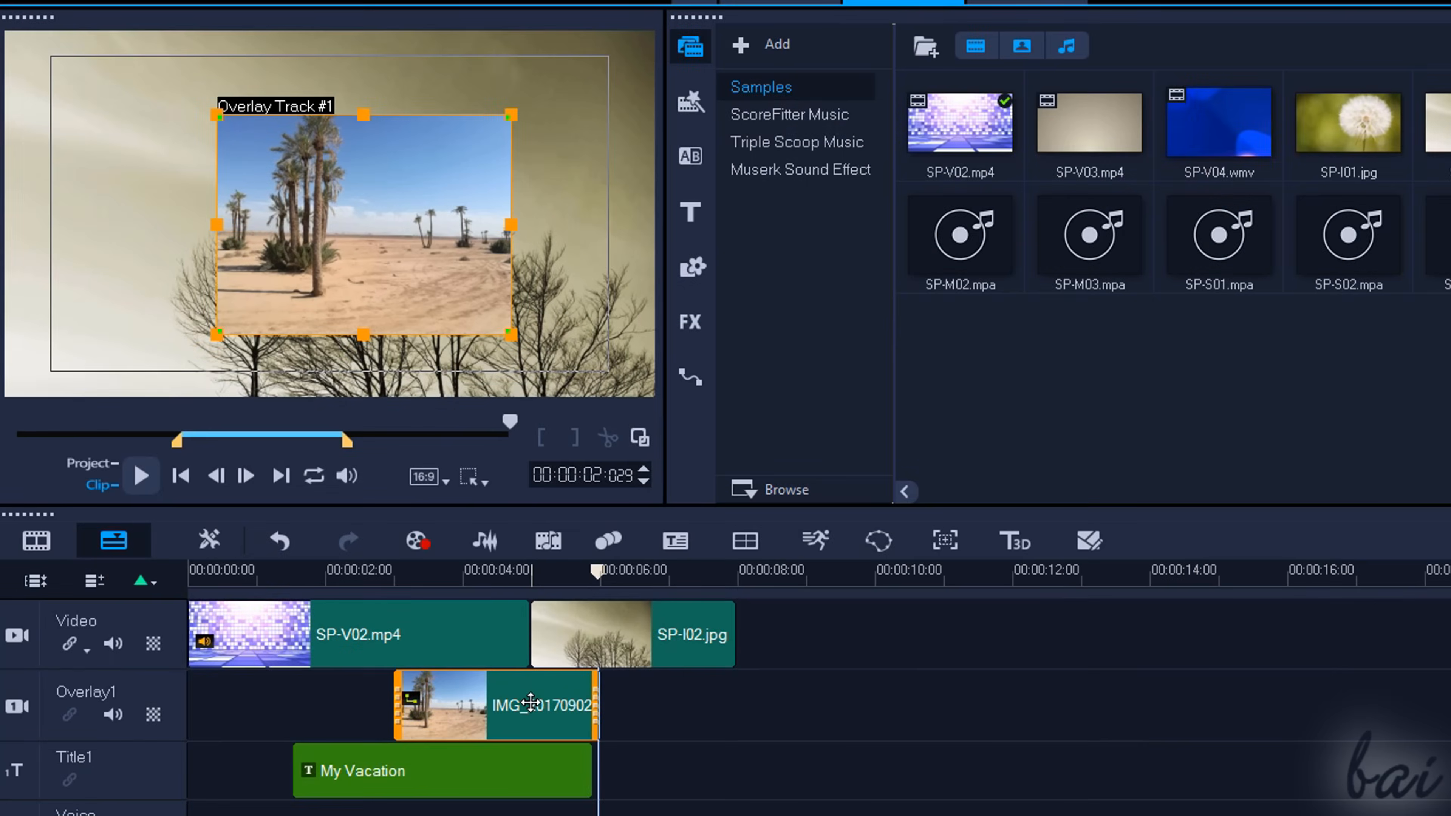
Step: Move the overlay image clip to about 8 seconds and place it on the Video track directly after SP-I02.jpg
drag(514, 707, 1156, 706)
drag(1157, 704, 867, 714)
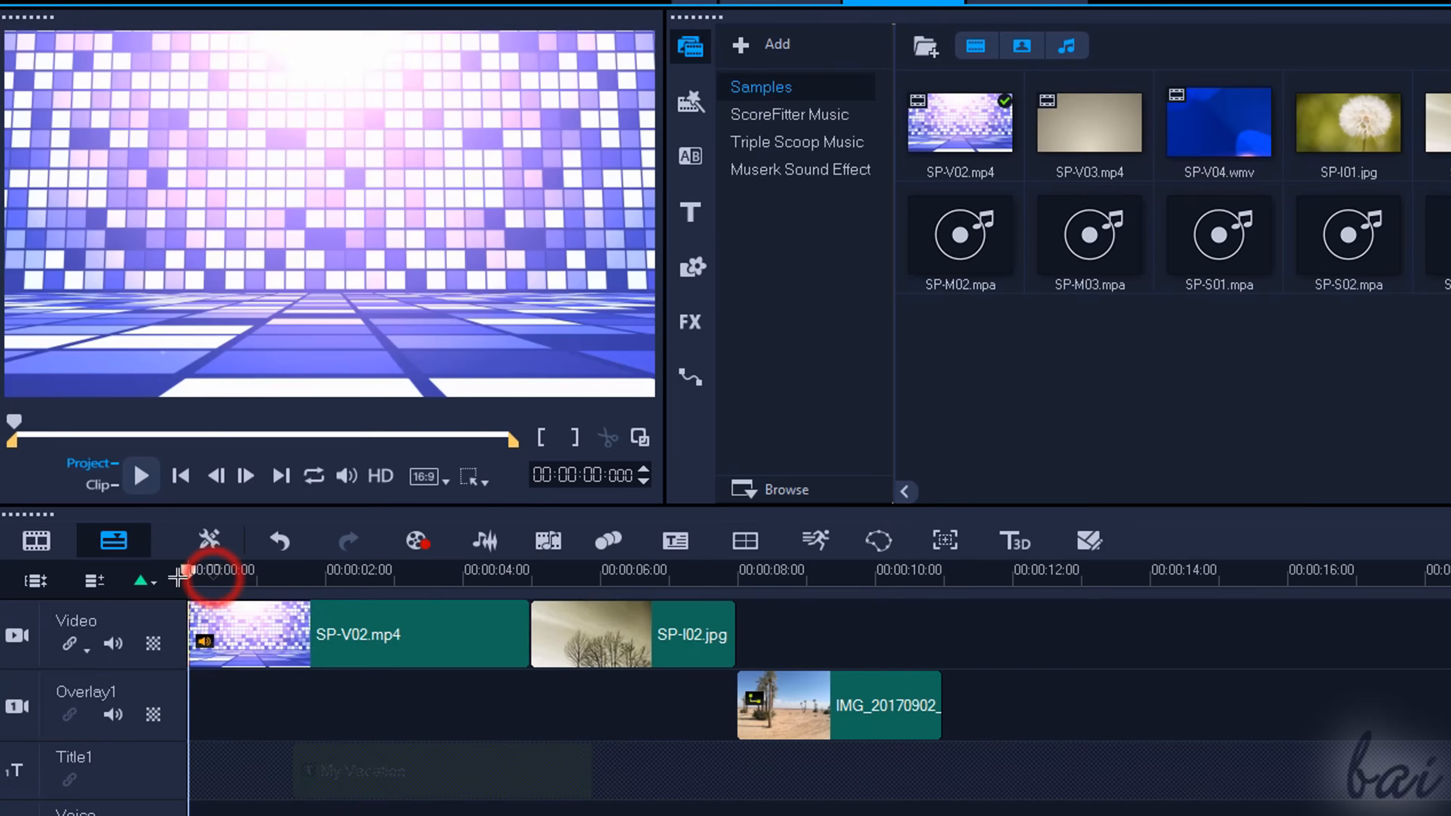
drag(201, 579, 467, 604)
drag(317, 600, 269, 632)
drag(865, 642, 1135, 643)
drag(862, 707, 1049, 653)
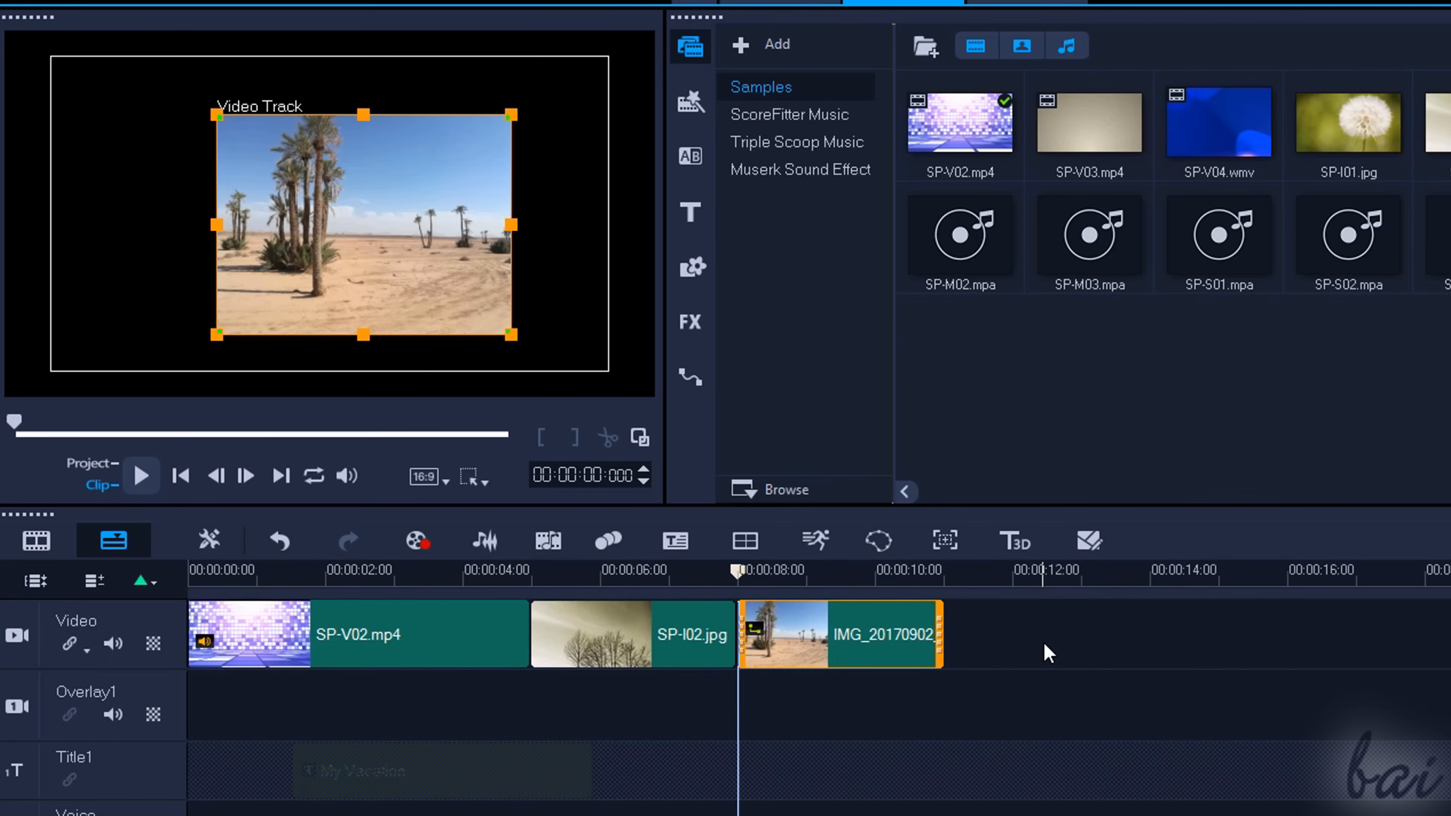
Step: Place the image clip on Overlay1 at about 4 seconds, preview around it, and shift it later towards 00:00:08:28
drag(855, 636, 580, 706)
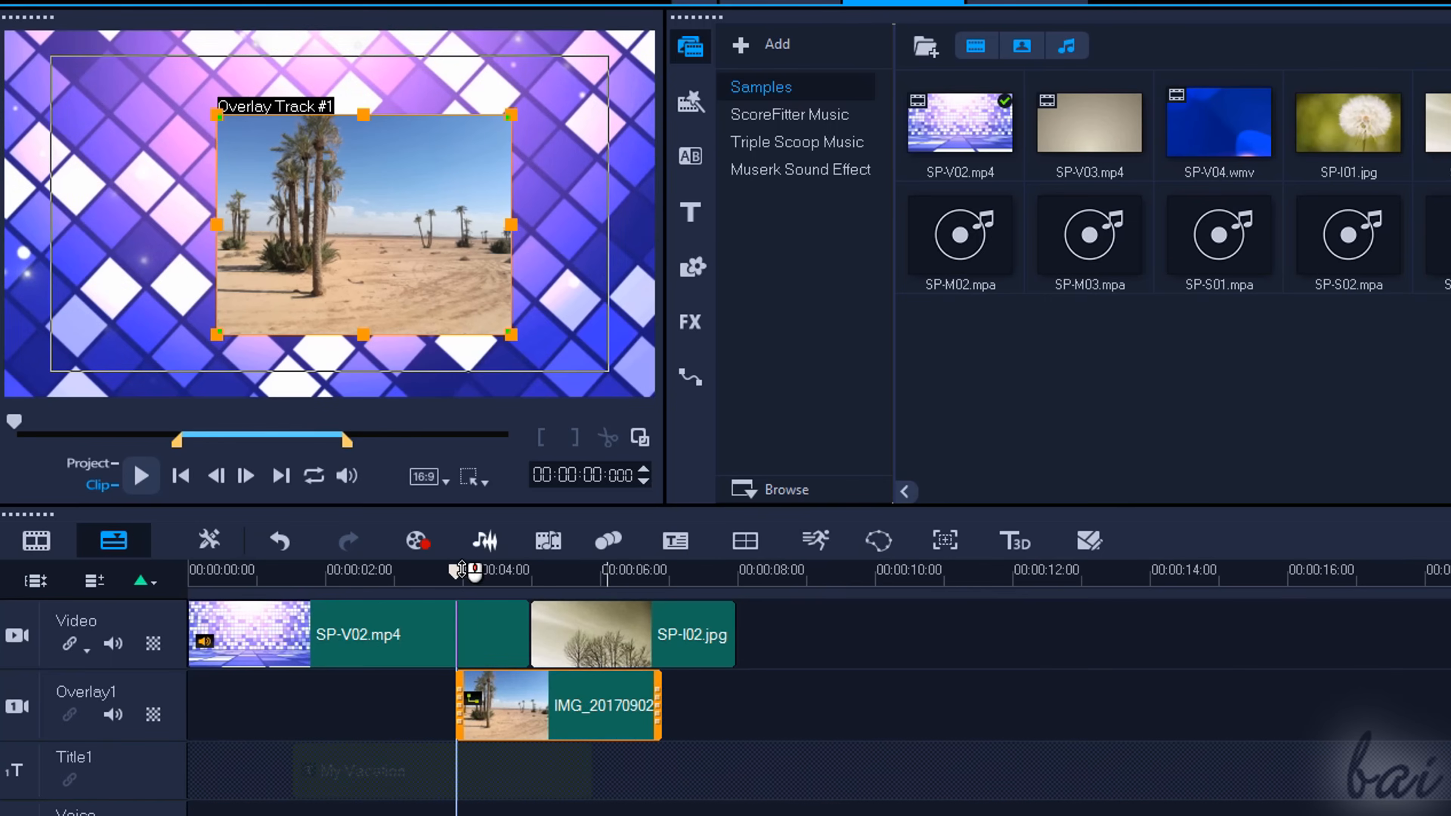
mouse_move(457, 570)
mouse_down()
mouse_move(334, 569)
mouse_move(625, 596)
mouse_up()
drag(670, 713, 648, 715)
drag(648, 714, 926, 734)
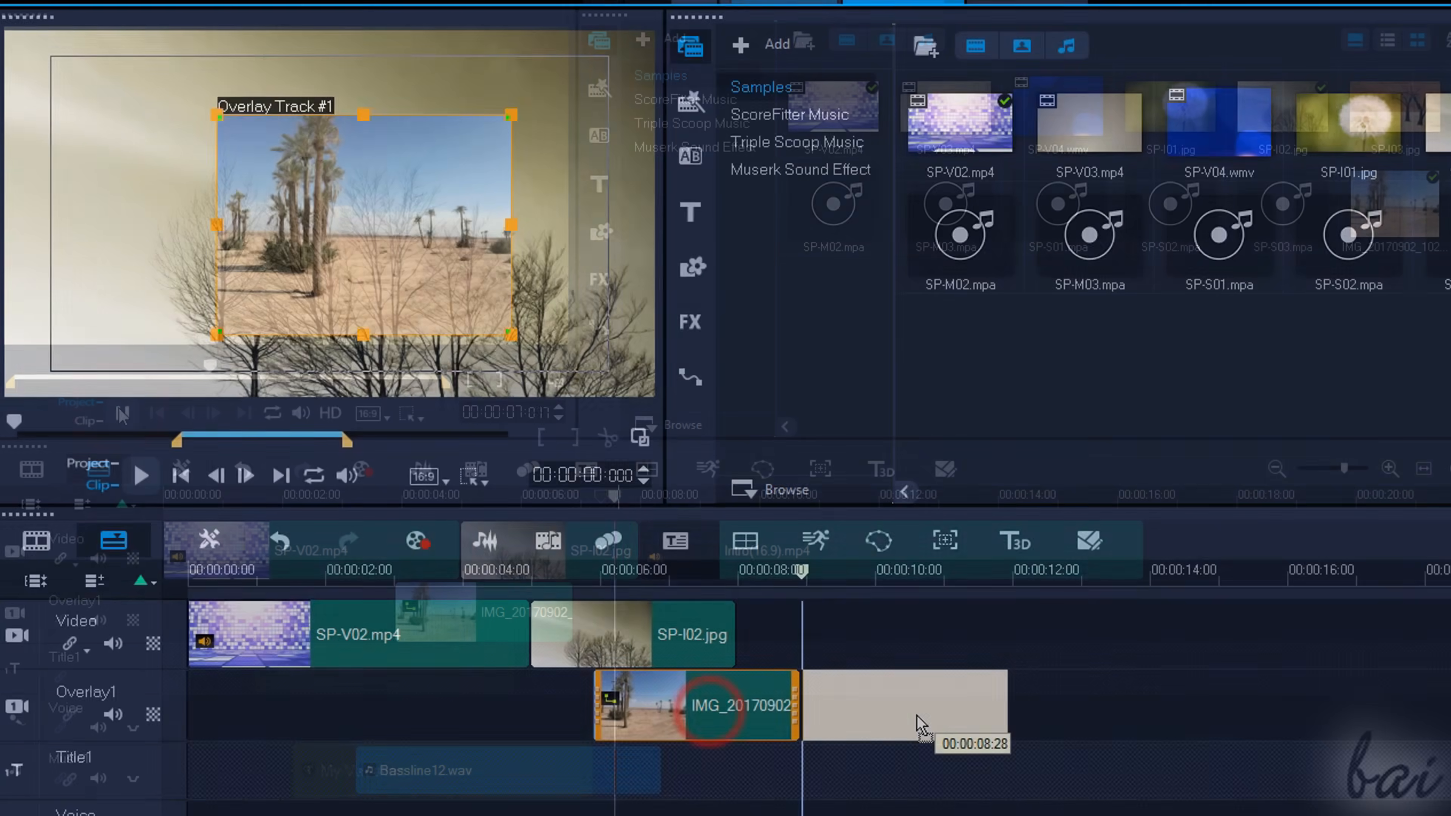
Step: Play the project and move Intro(16.9).mp4 from the Video track to Overlay1, starting at about 10 seconds
click(118, 407)
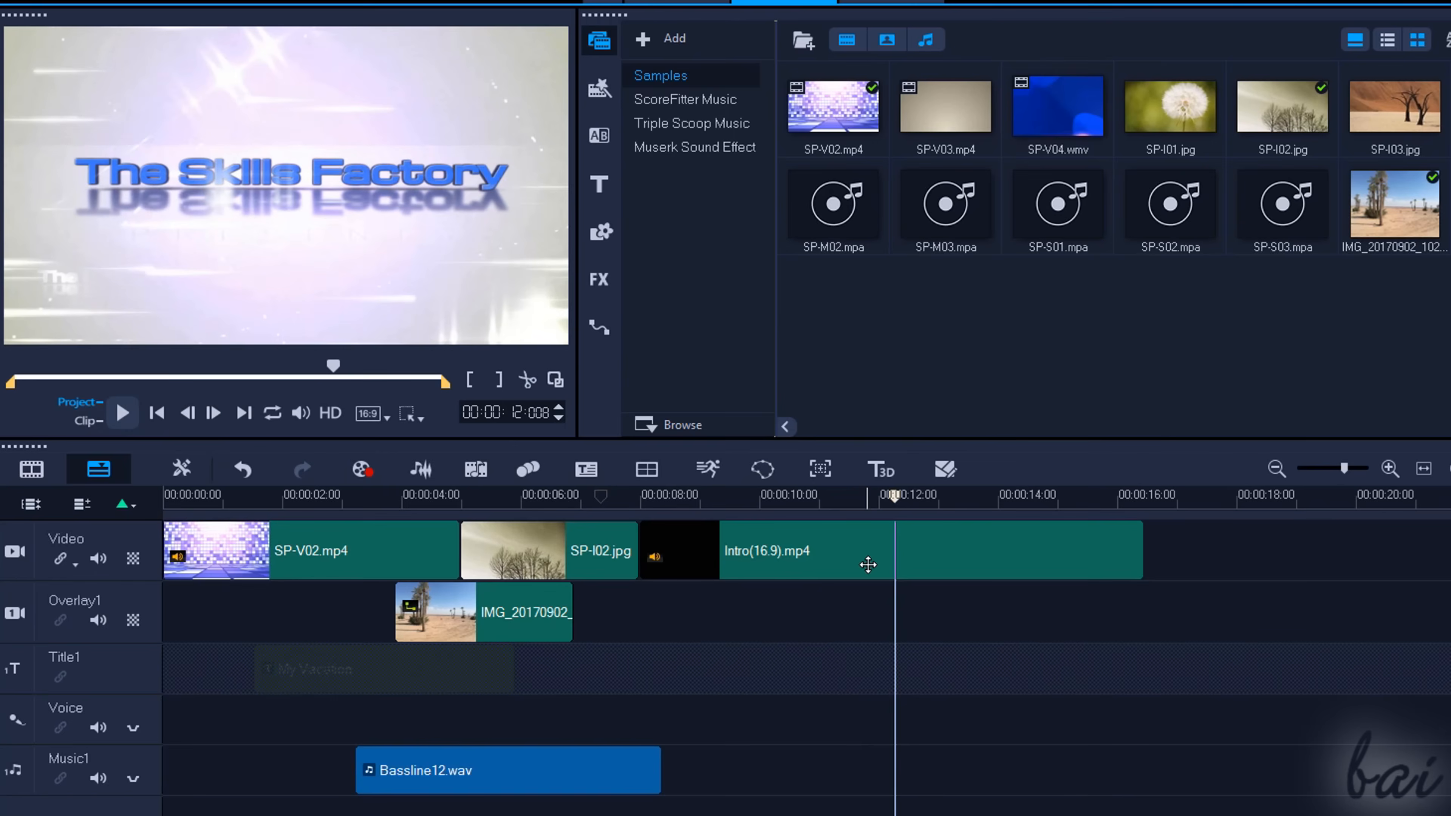
drag(864, 564, 1028, 620)
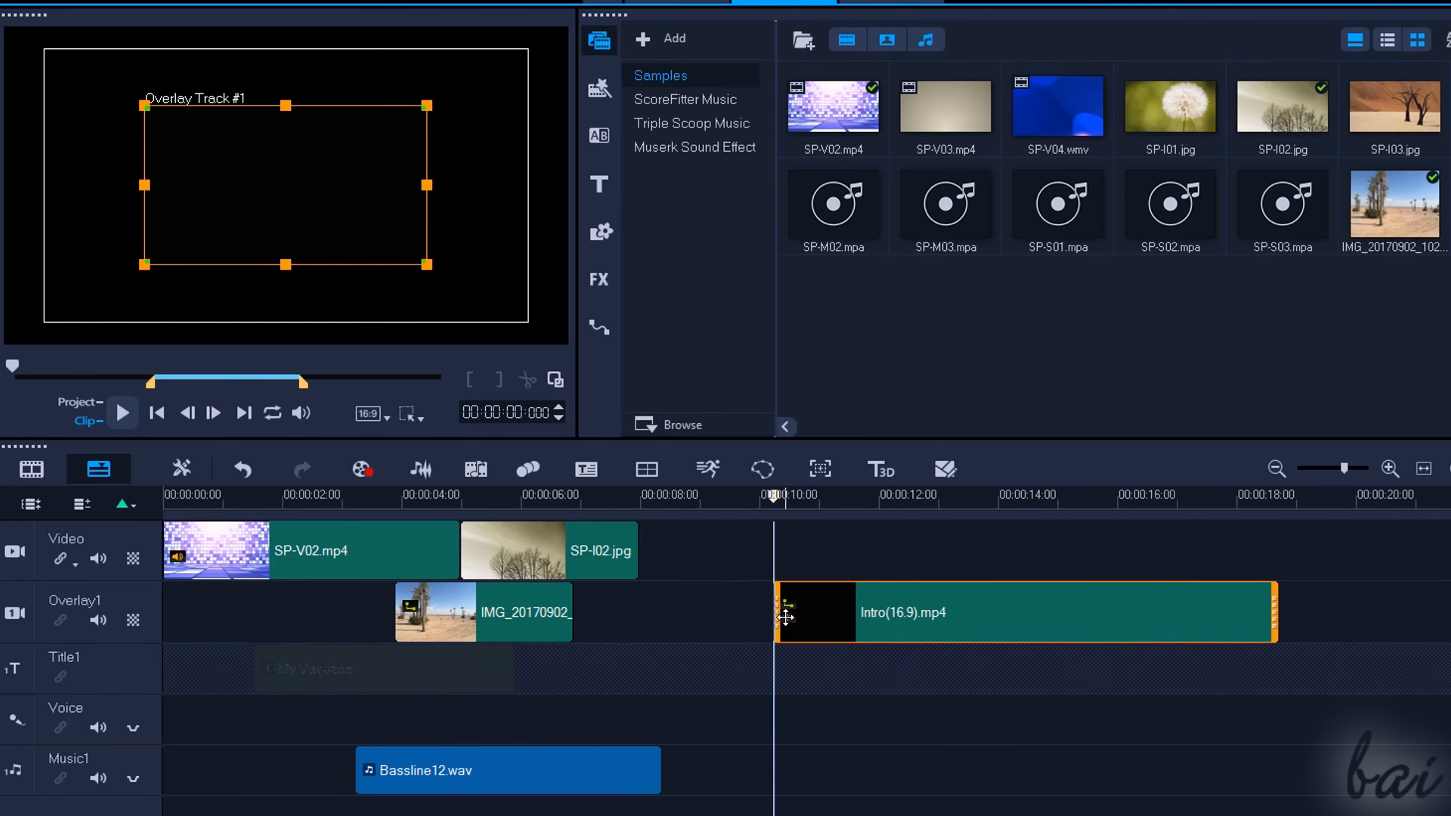
Step: Split the audio from the Intro(16.9).mp4 overlay clip and shift the separated audio later along the Voice track
right_click(858, 616)
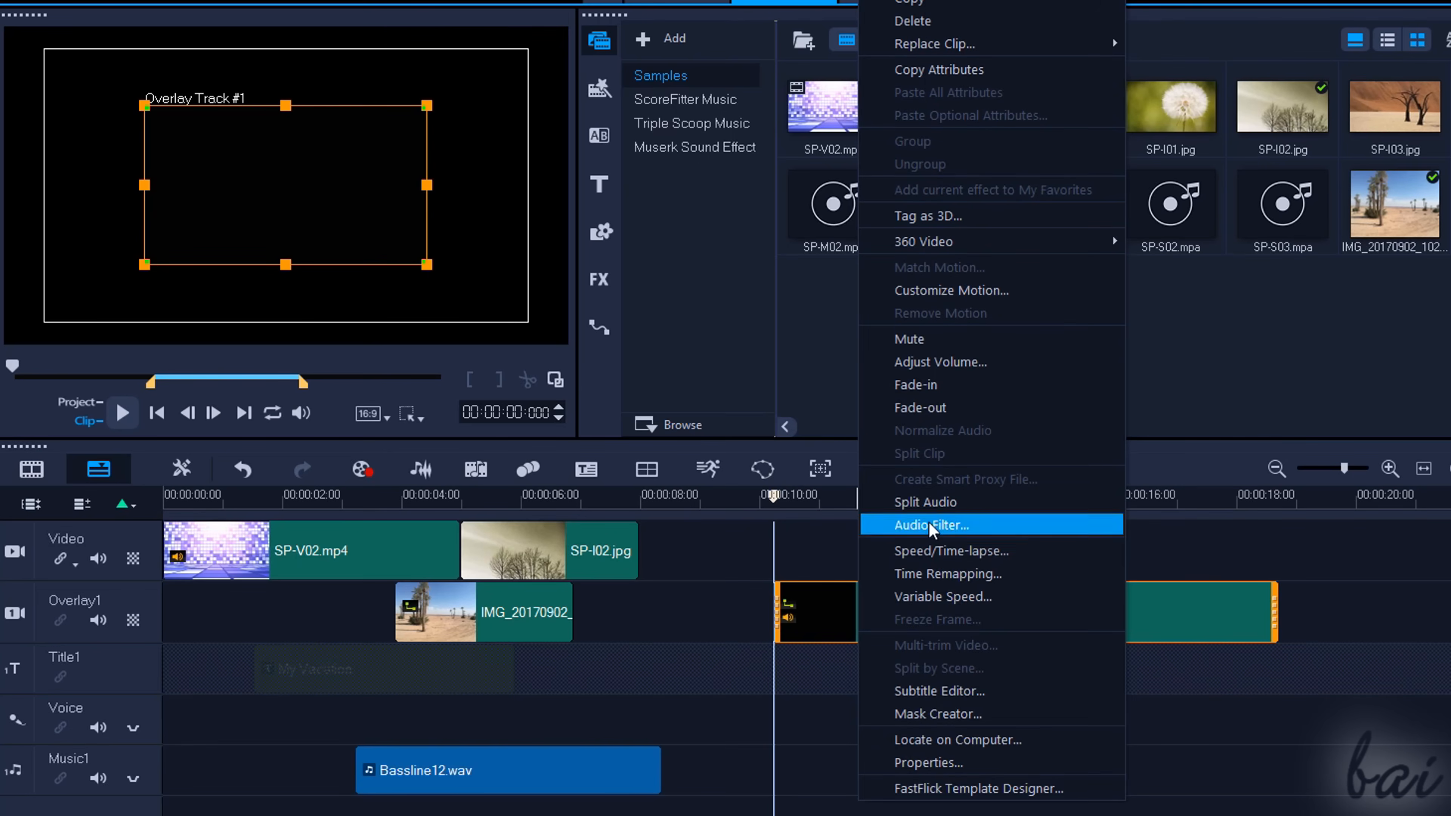
click(939, 505)
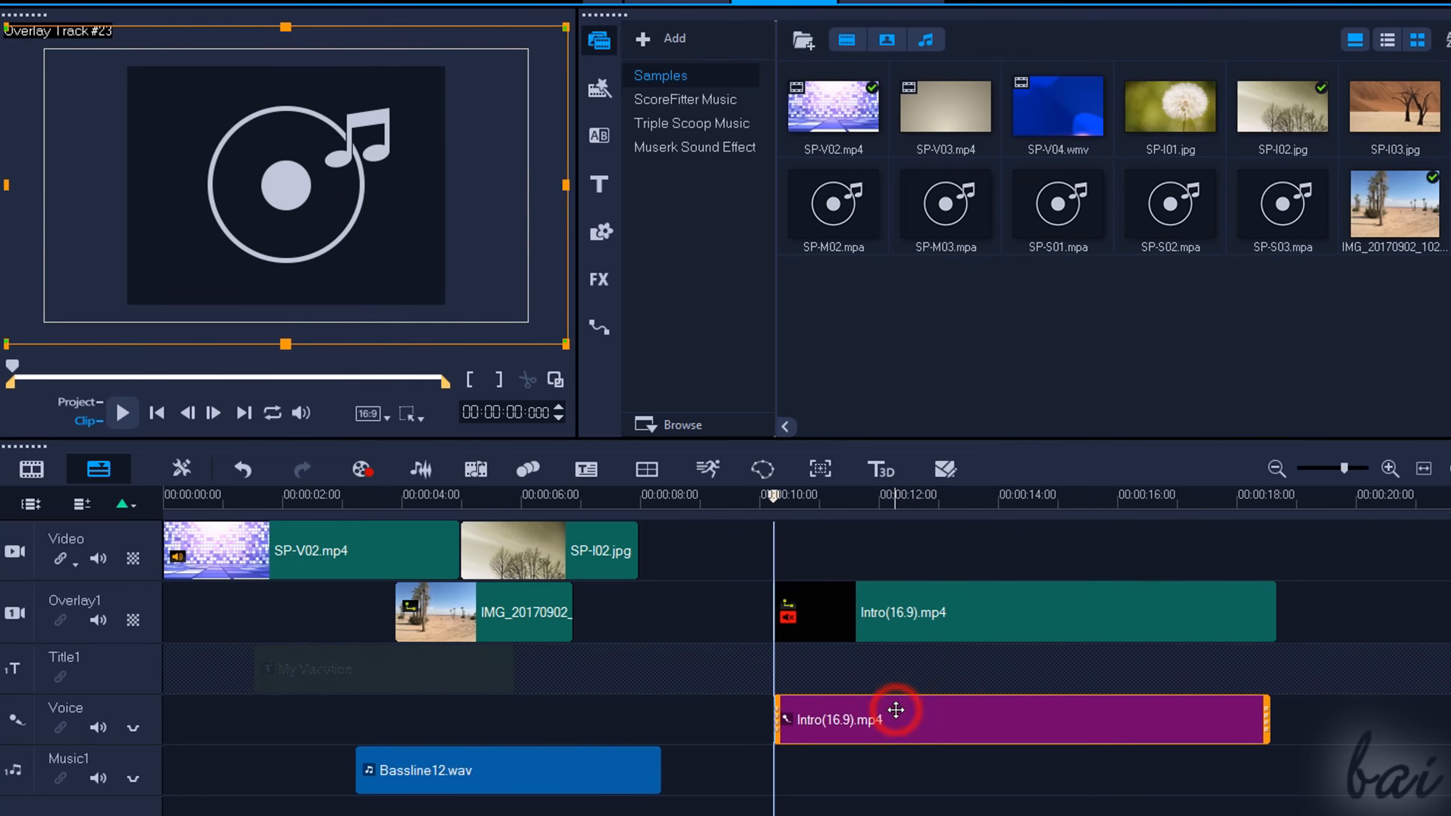
drag(896, 710, 1063, 711)
click(997, 578)
click(1037, 725)
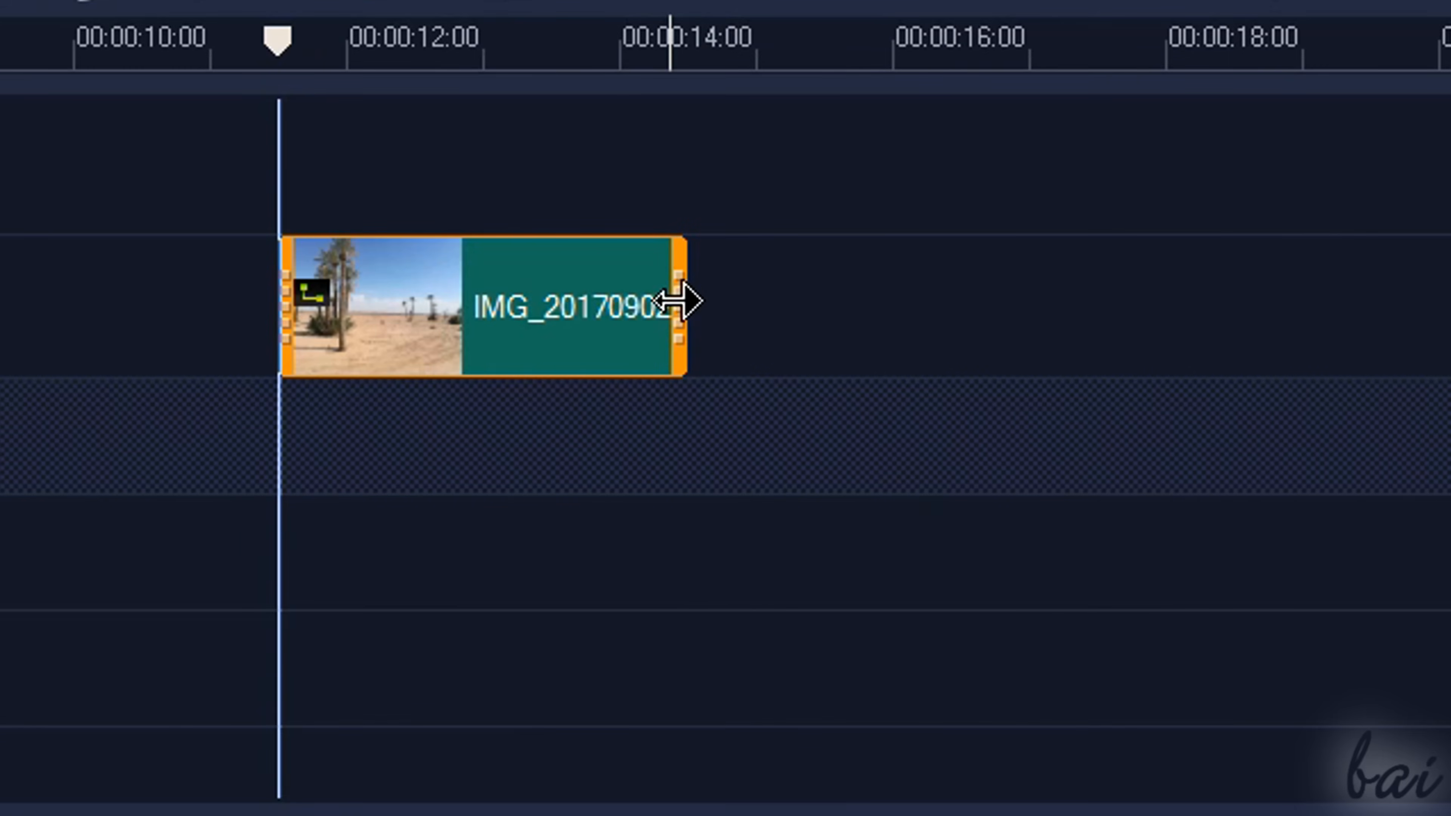
Step: Extend the end of the image clip on Overlay1 to about 19 seconds and shorten it back to about 14 seconds
drag(677, 302, 1319, 301)
drag(1319, 301, 596, 330)
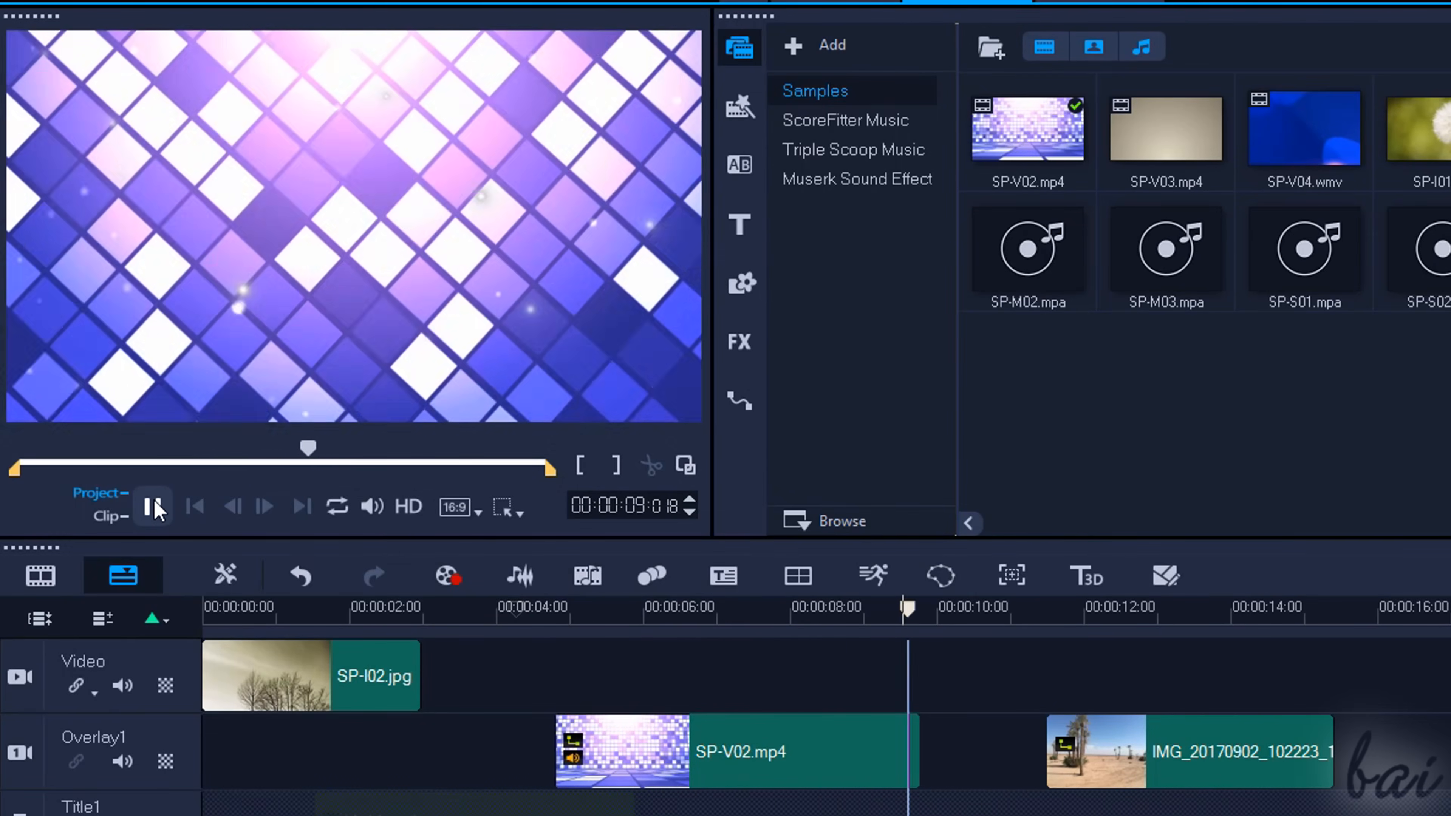
Step: Stop playback and trim the end of the SP-V02.mp4 overlay clip to a duration of about 01:16
click(153, 507)
click(706, 748)
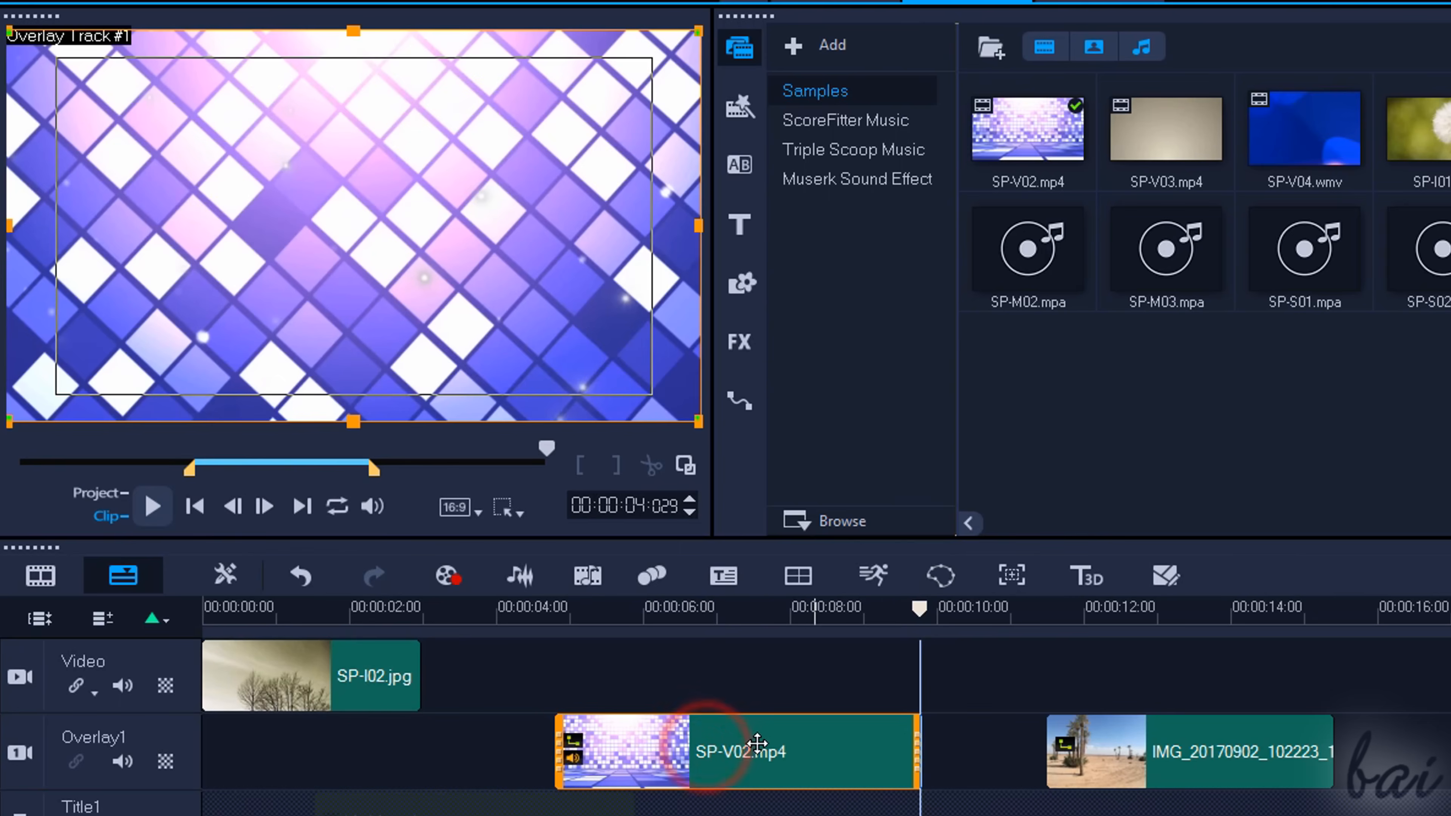
drag(920, 755, 671, 753)
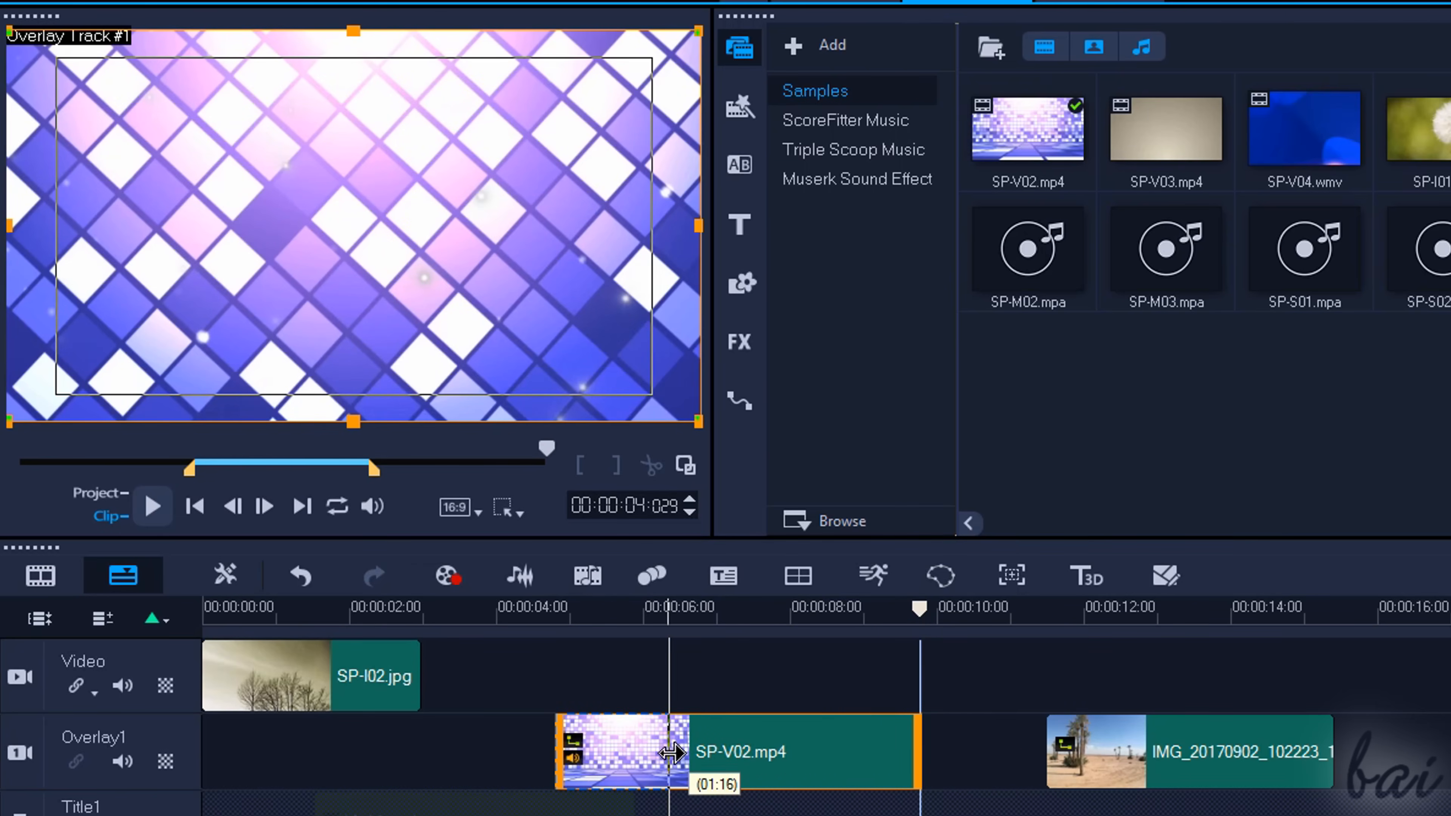
drag(861, 749, 858, 749)
key(space)
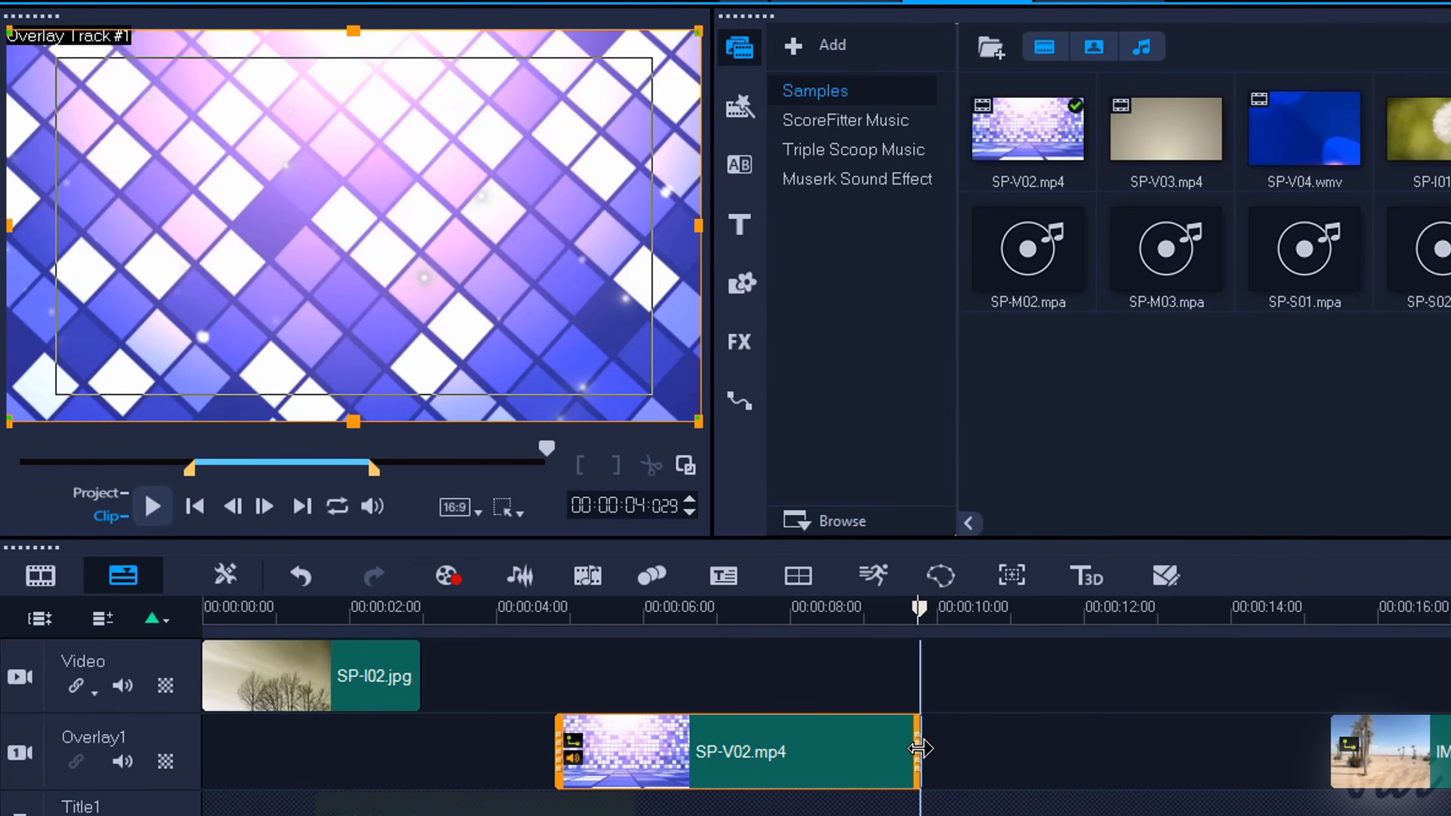
Step: Shorten the SP-V02.mp4 overlay clip from its end to about 1.6 seconds and play the project from about 4 seconds
drag(918, 749, 675, 761)
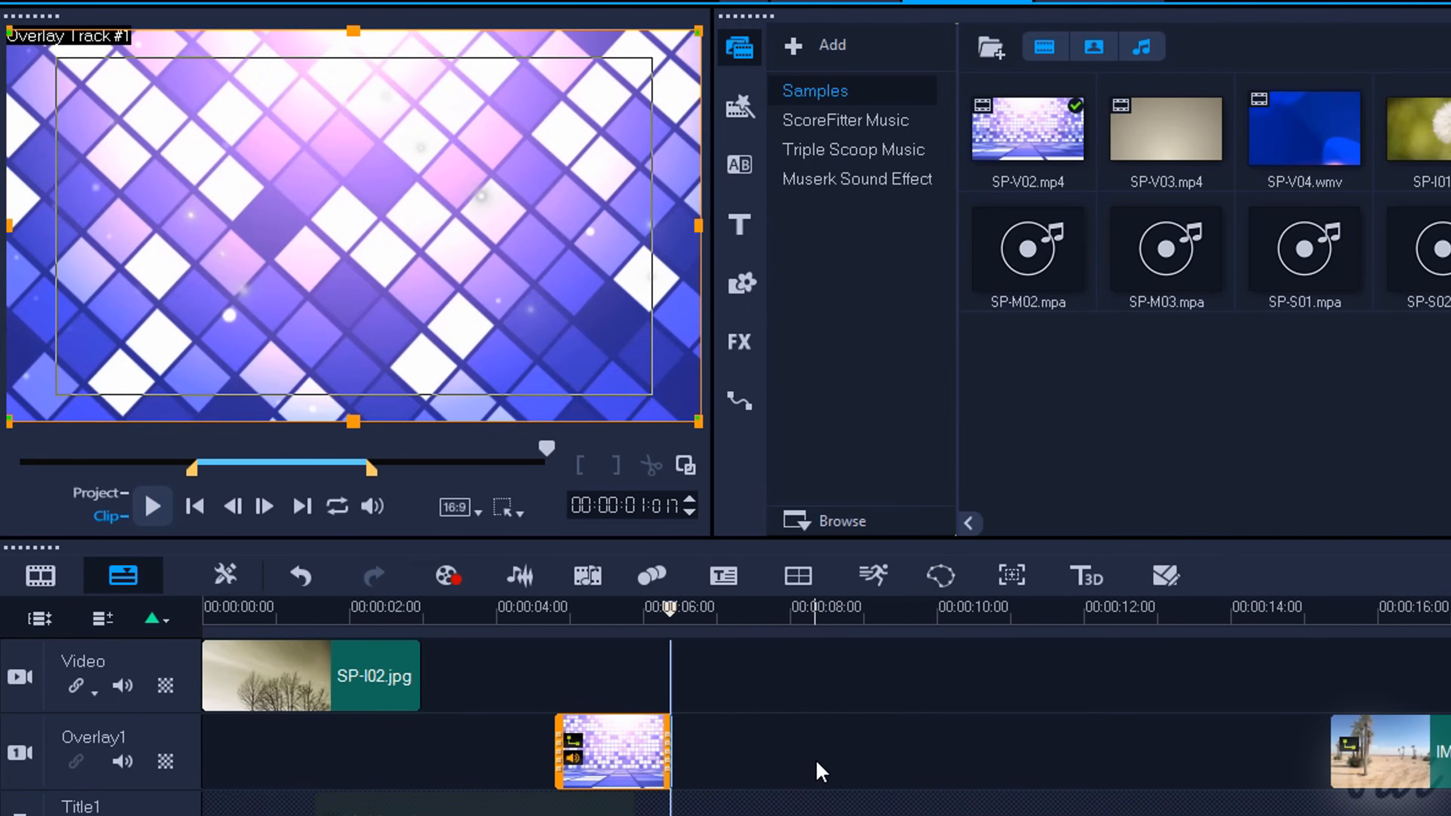
click(508, 607)
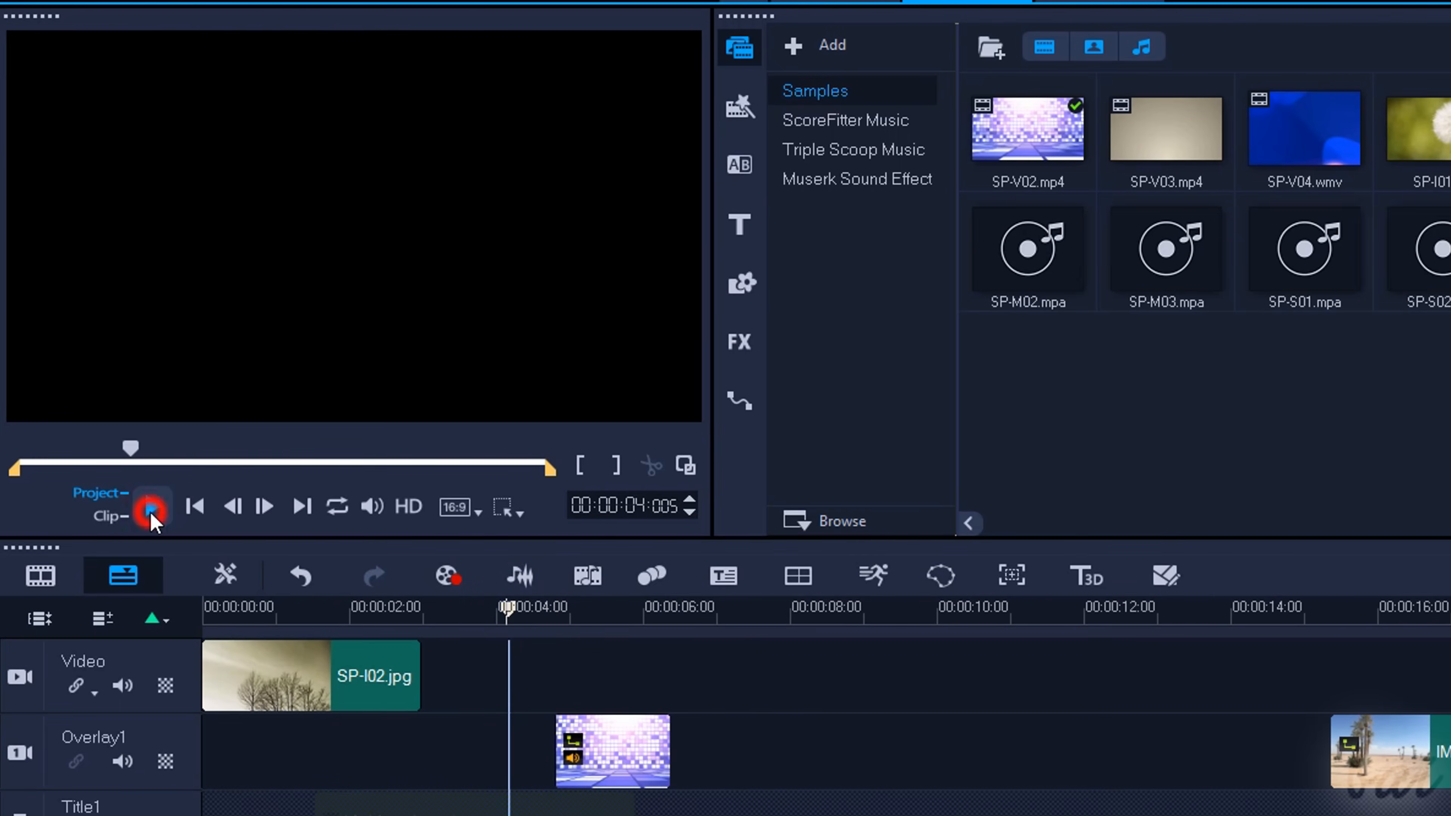
click(152, 509)
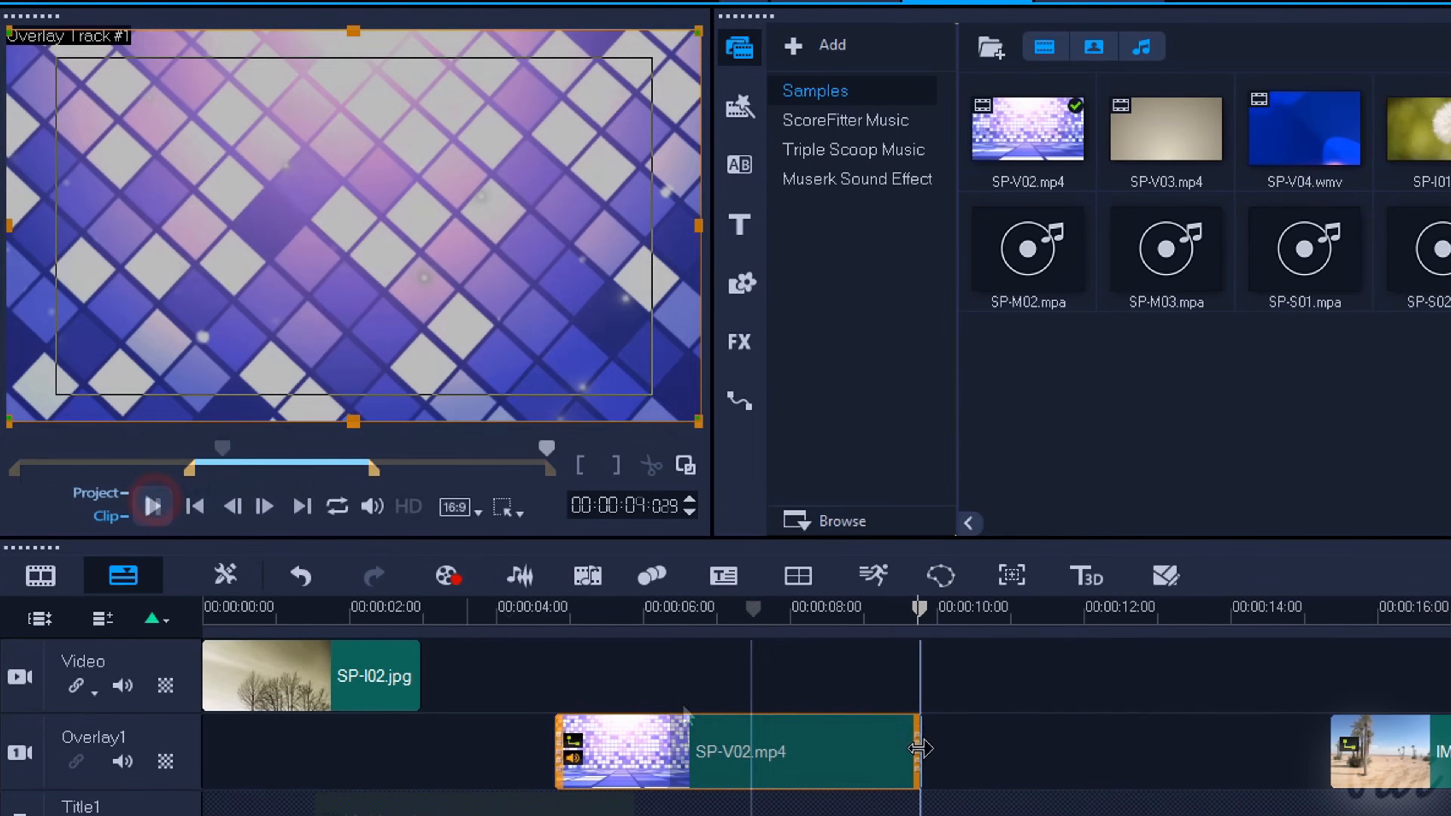
drag(917, 746, 683, 746)
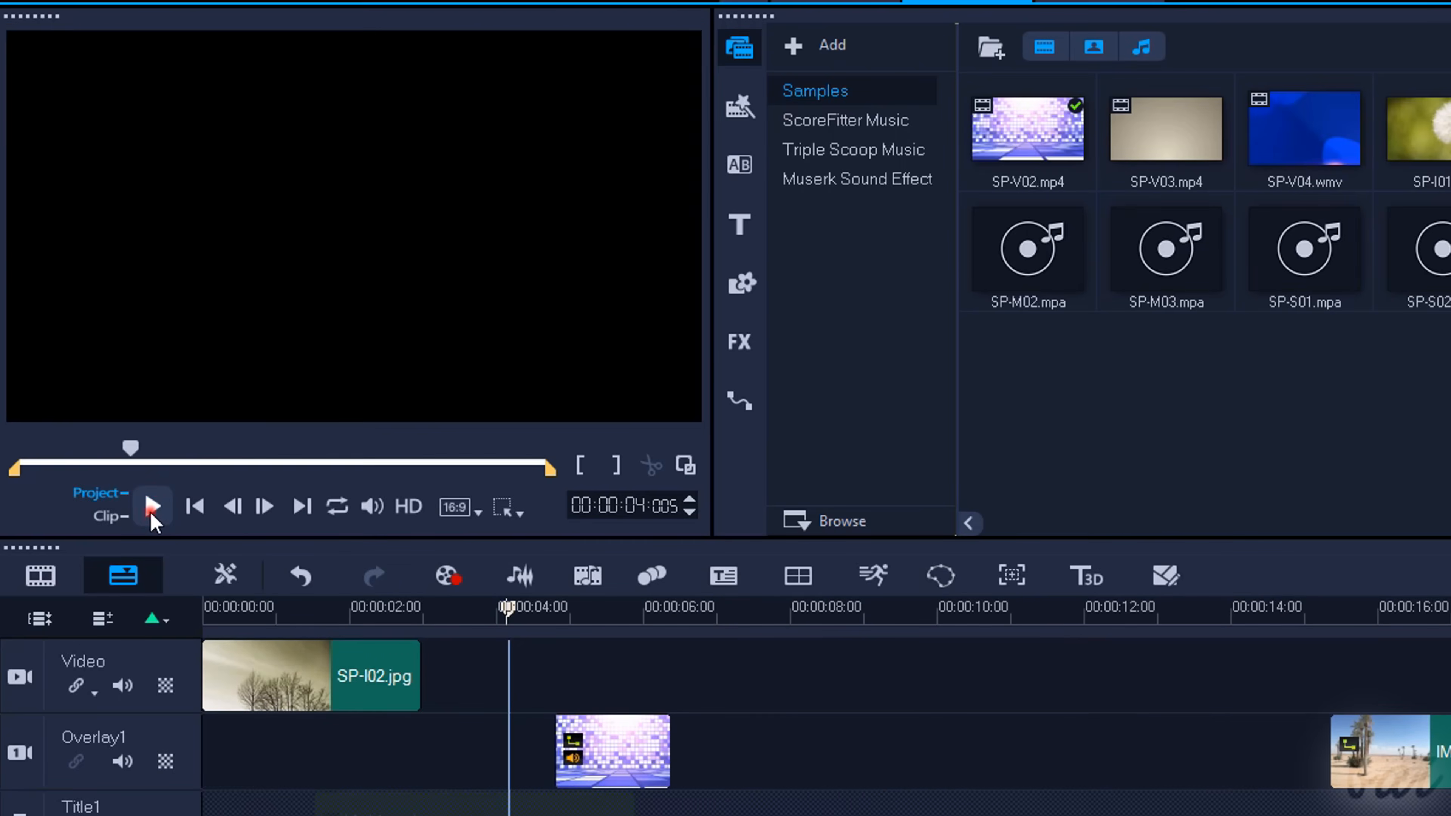
click(153, 506)
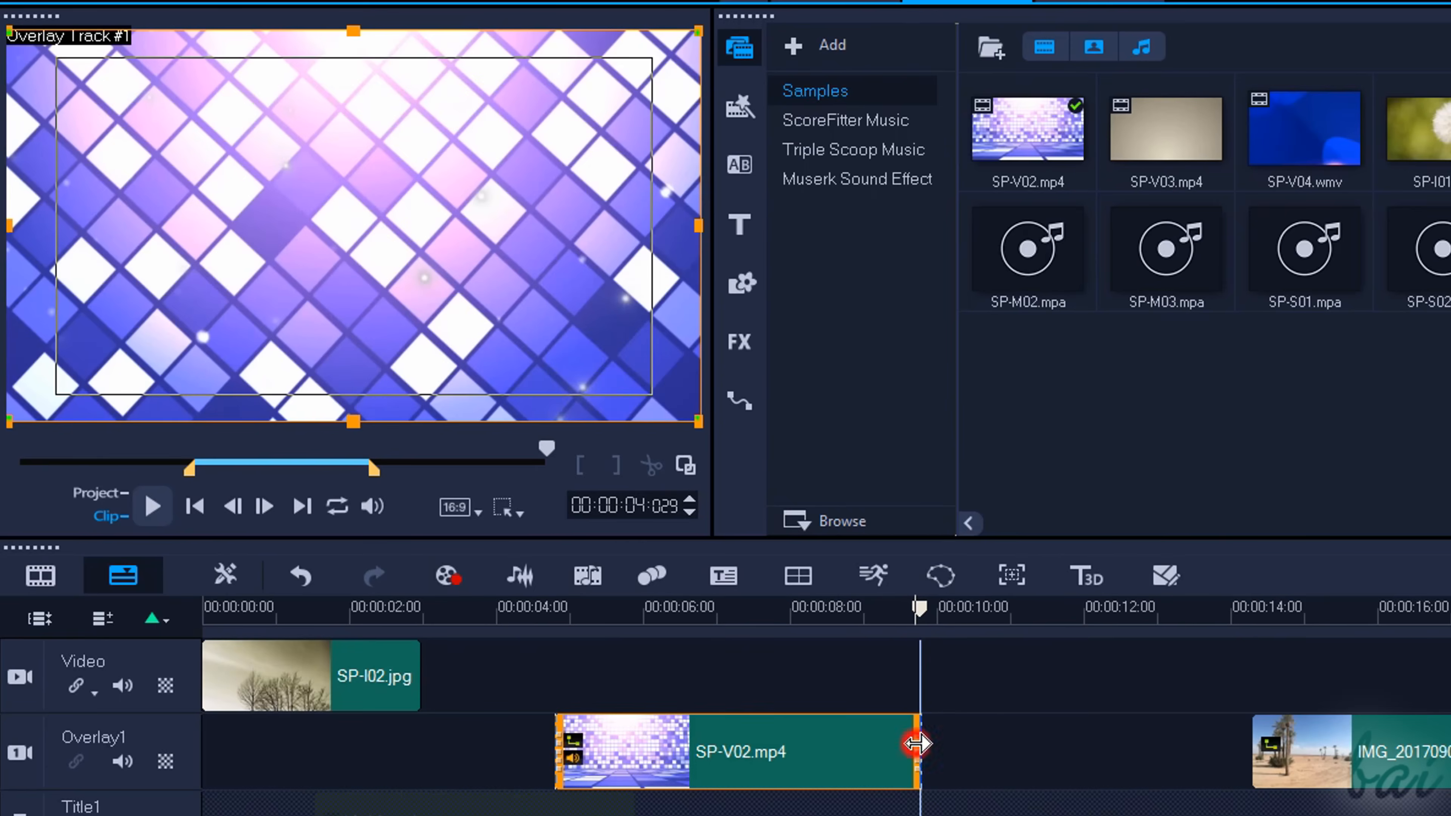
Step: Stretch the end of the SP-V02.mp4 overlay clip to about 13.5 seconds on the timeline and play it
drag(917, 743, 1199, 742)
click(153, 506)
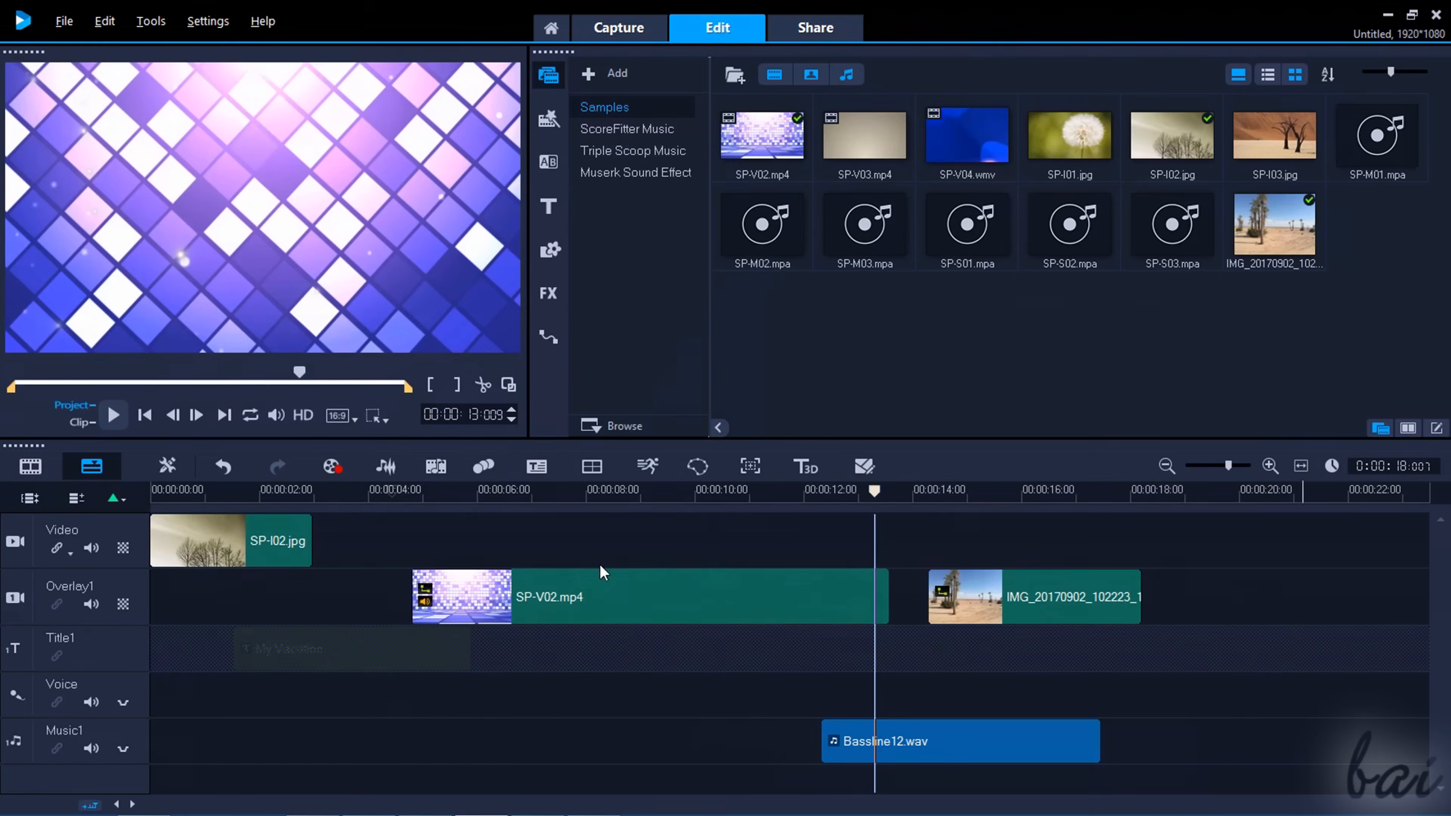
Step: Copy the SP-V02.mp4 overlay clip, paste it on Overlay1 at about 19 seconds, and undo the last two changes
click(587, 595)
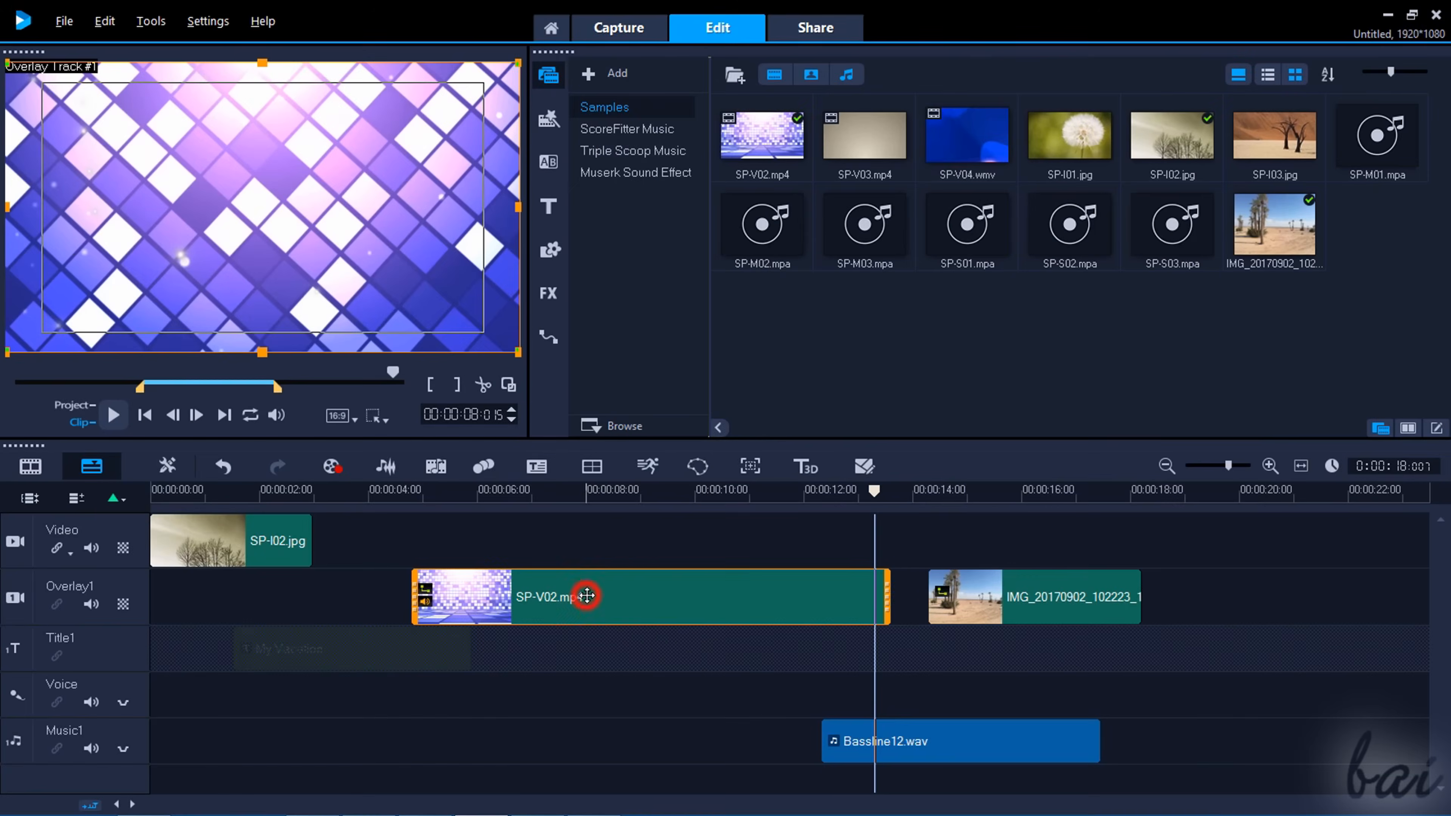
right_click(605, 596)
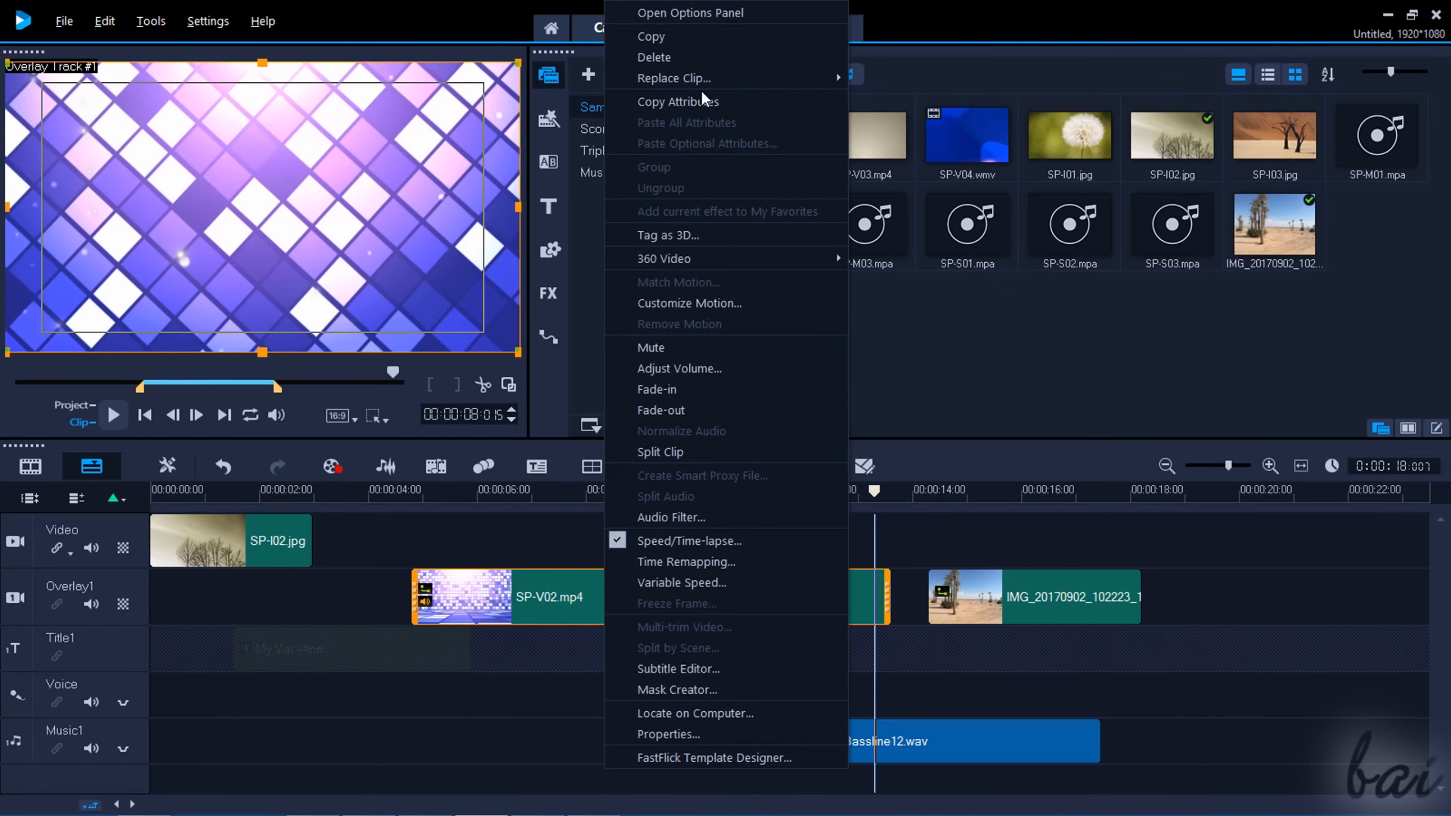
click(694, 36)
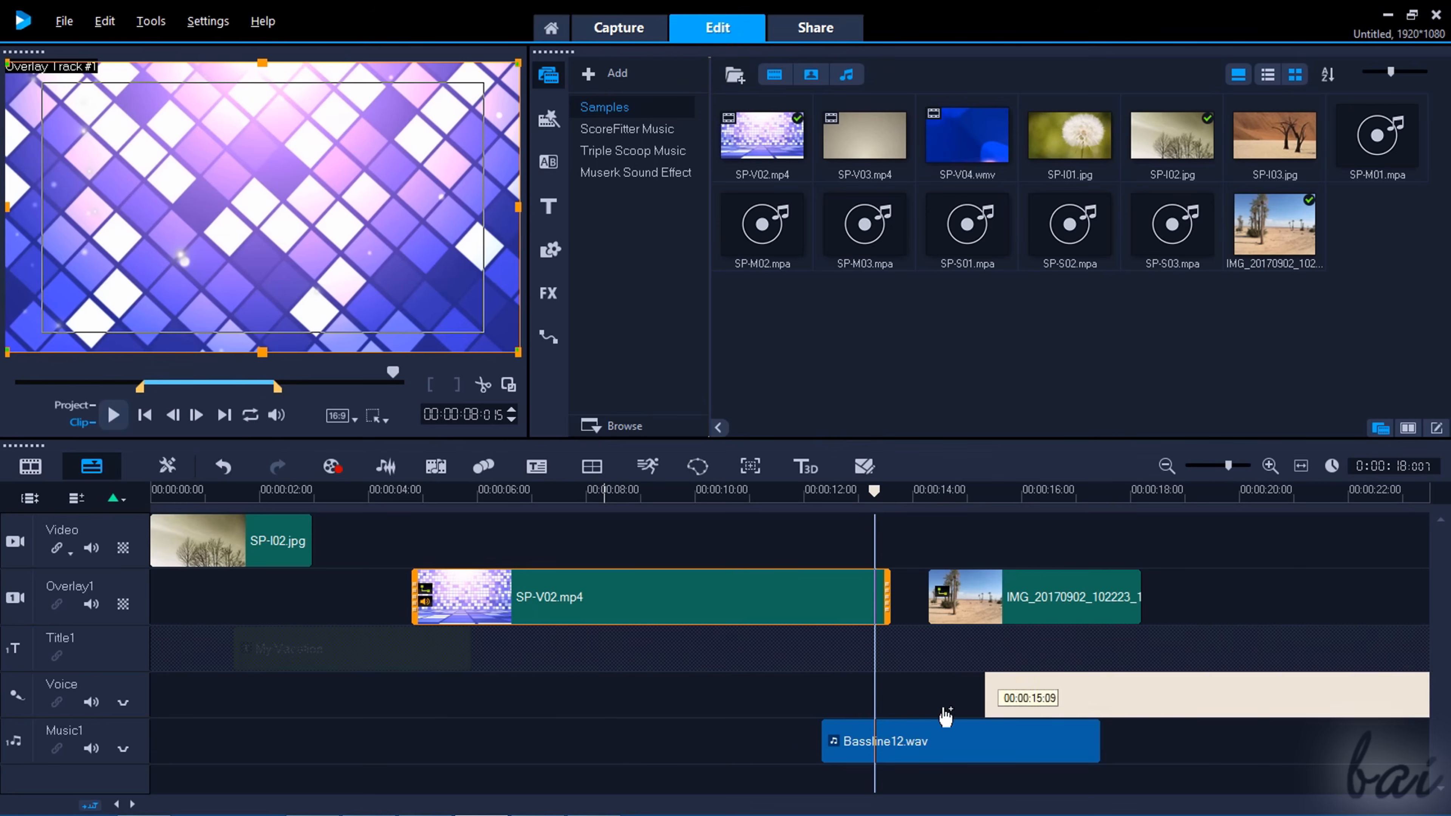
click(1191, 608)
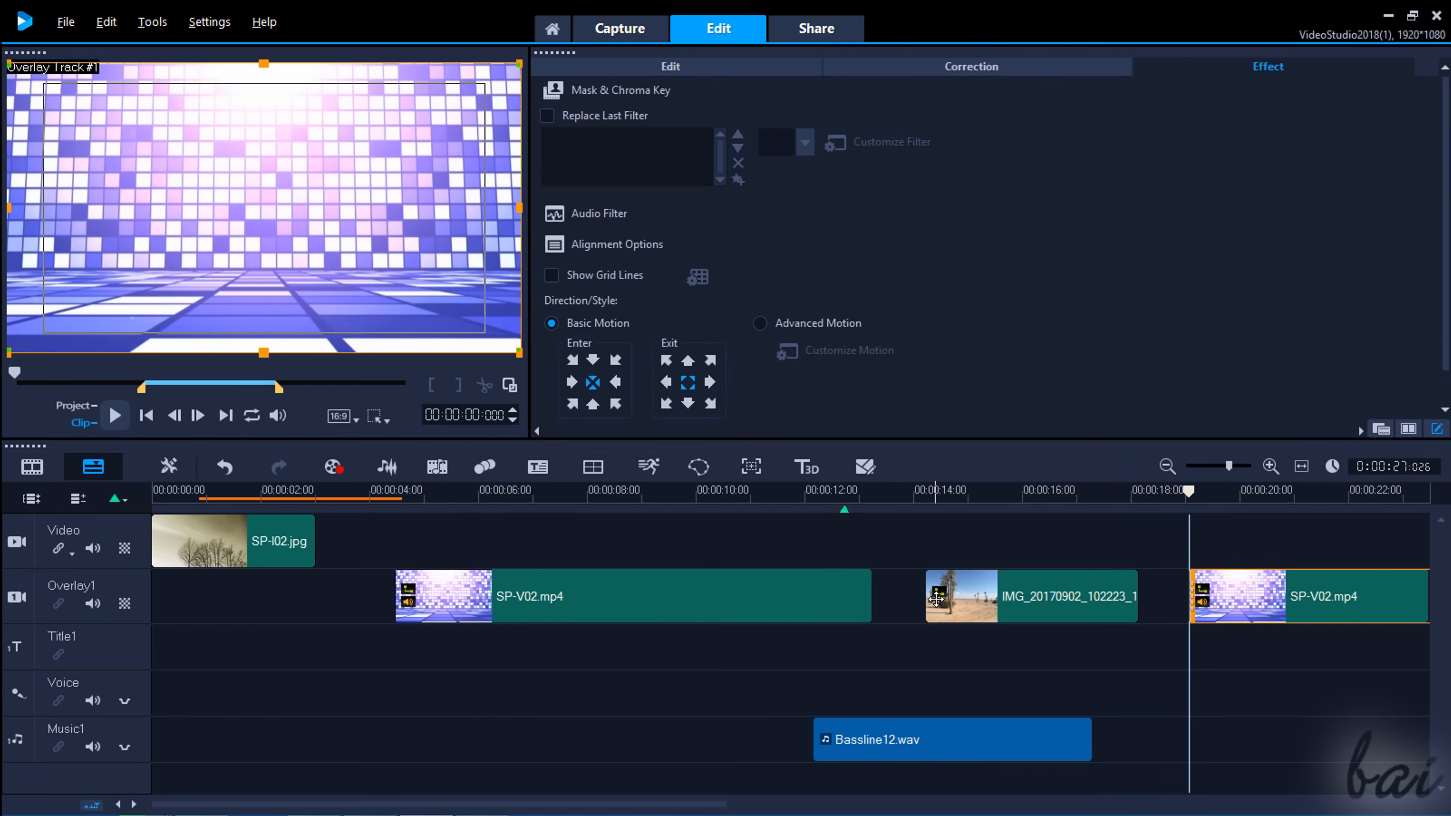
key(ctrl+z)
key(ctrl+z)
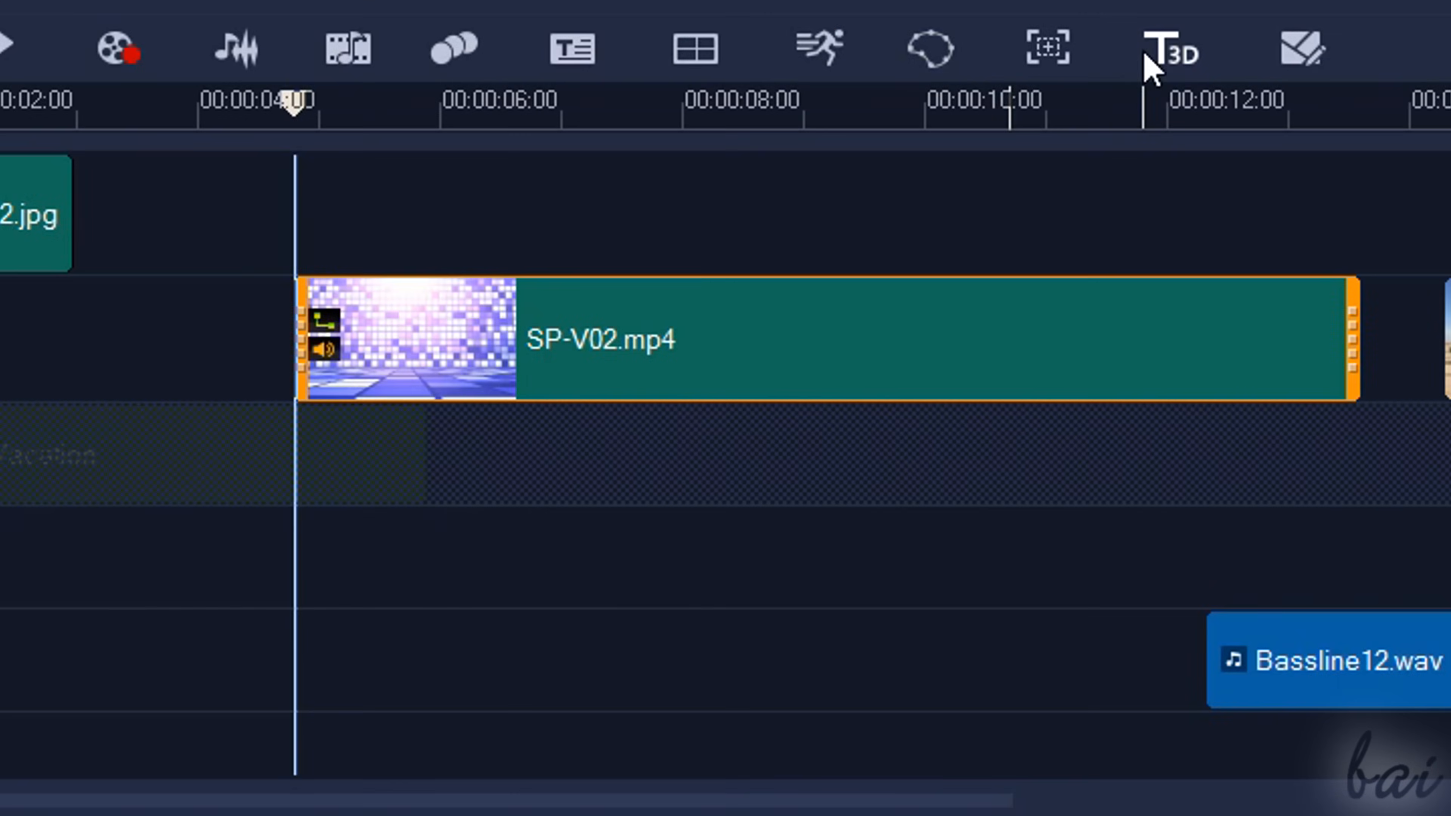
Step: Split the SP-V02.mp4 overlay clip at about 8.4 seconds and move the parts separately, starting the first at 00:00:04:04
drag(518, 204, 737, 121)
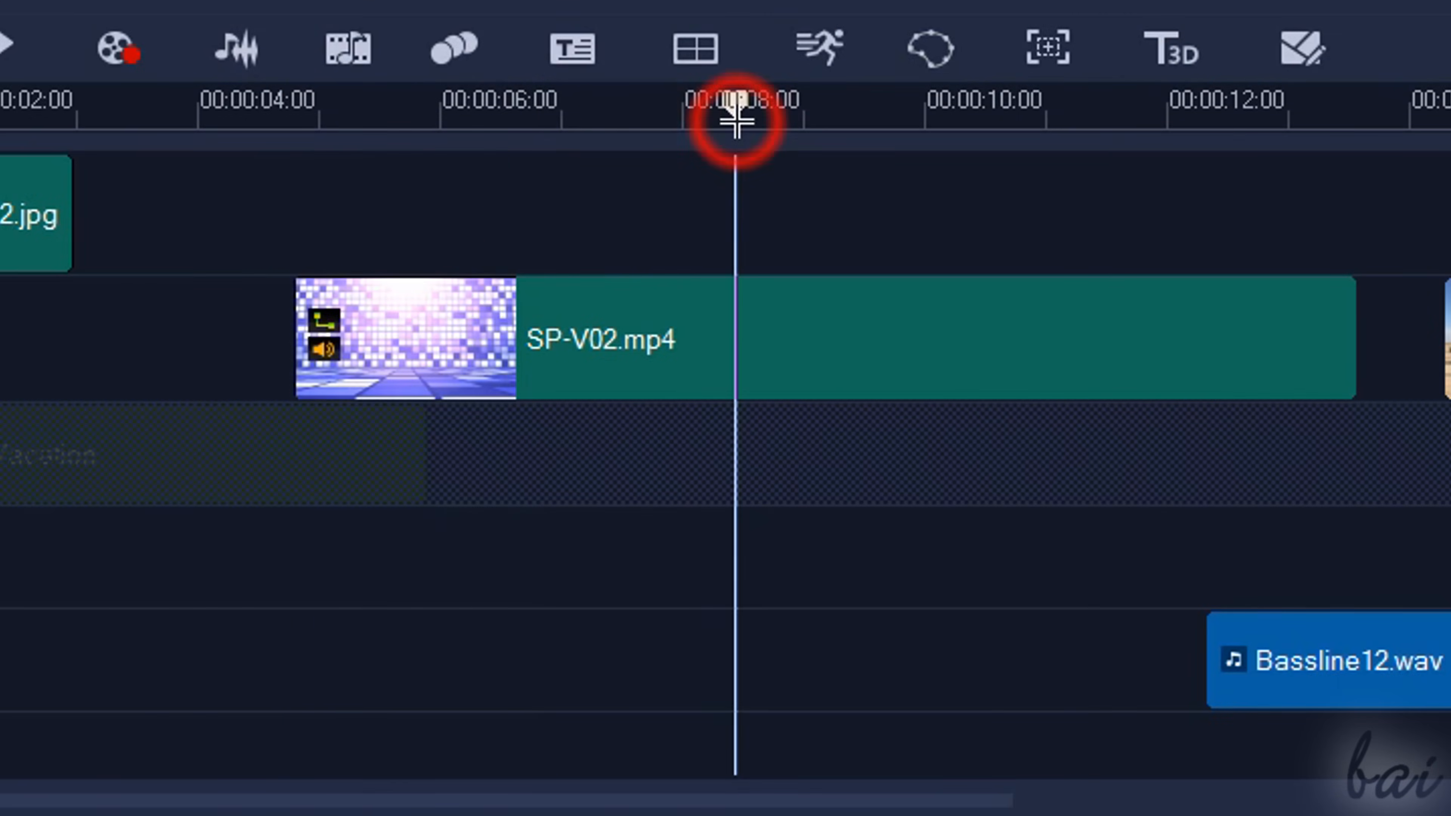
click(791, 363)
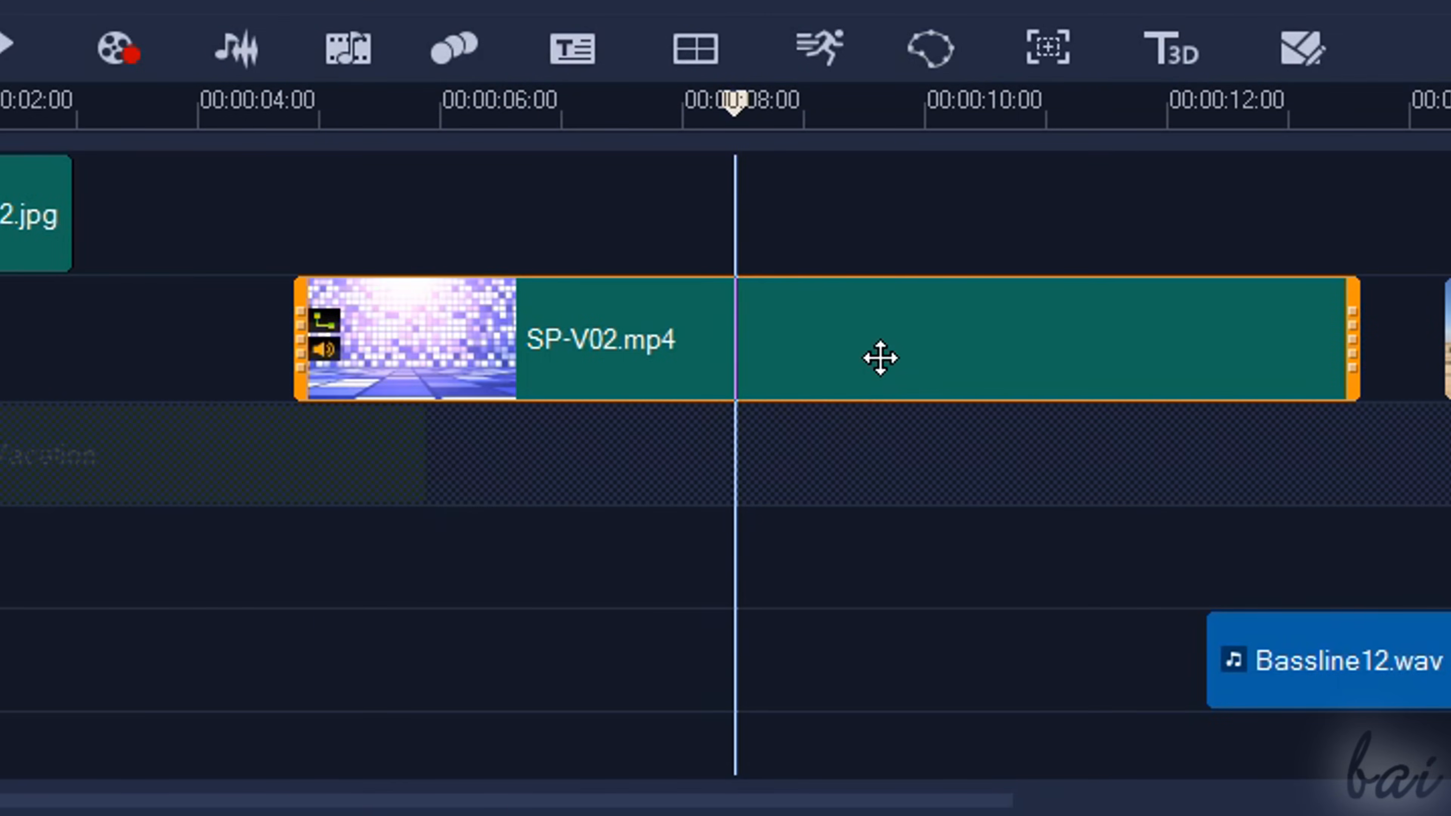
key(ctrl+i)
drag(602, 343, 522, 343)
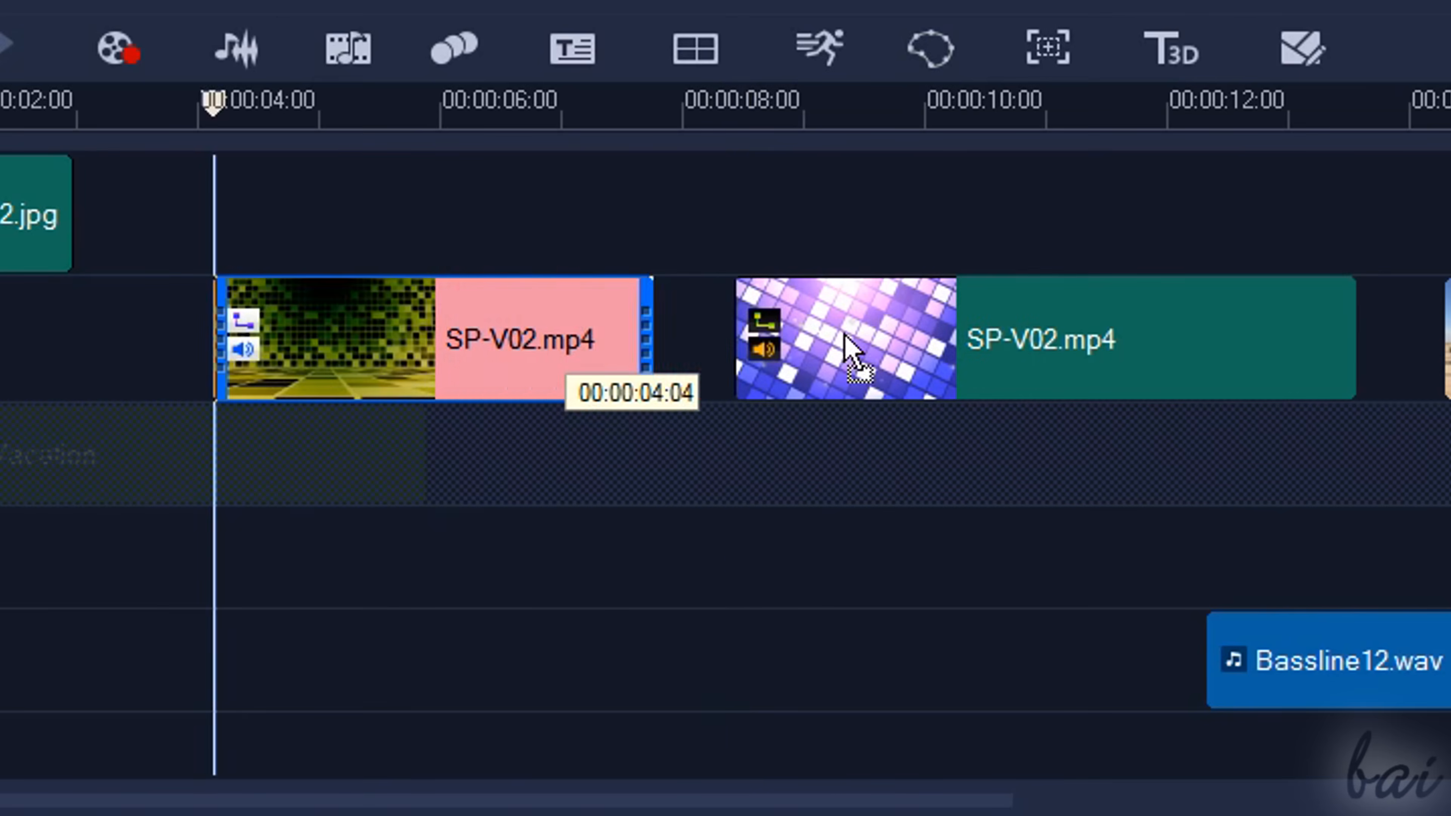
drag(860, 326, 910, 320)
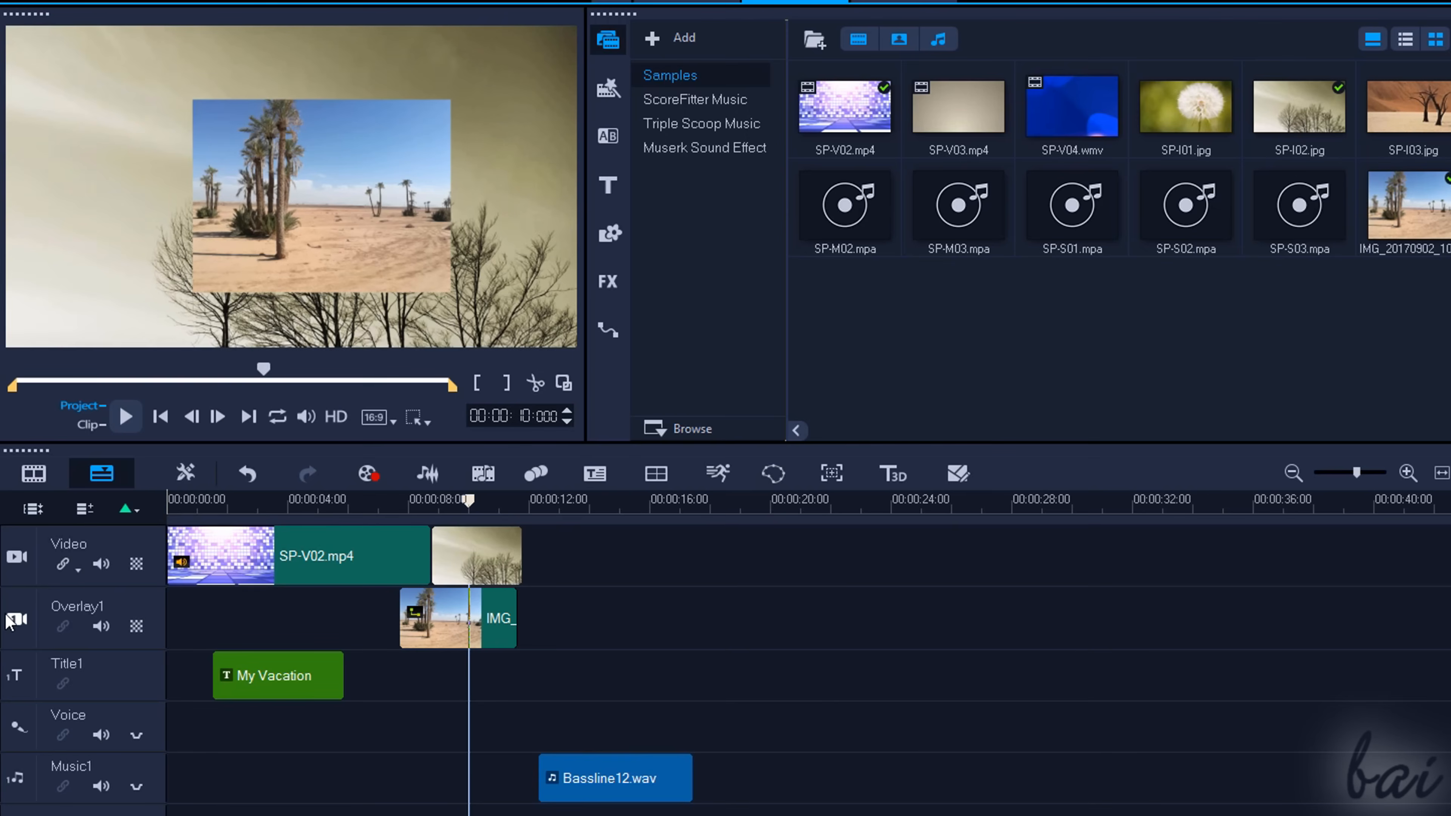
Step: Hide the Video track and show it again, and do the same with the Overlay1 track
click(16, 559)
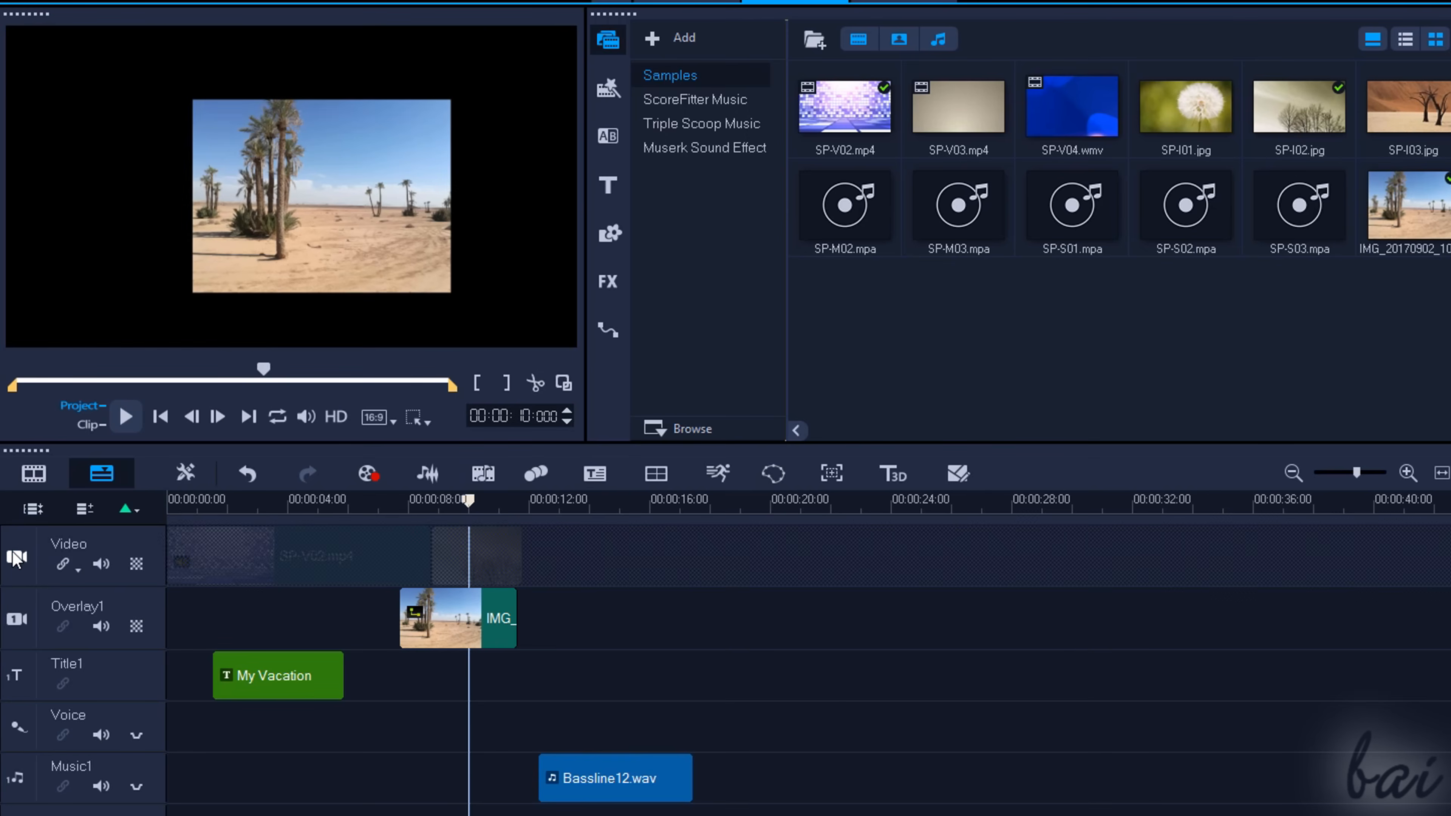
click(16, 559)
click(19, 622)
click(19, 622)
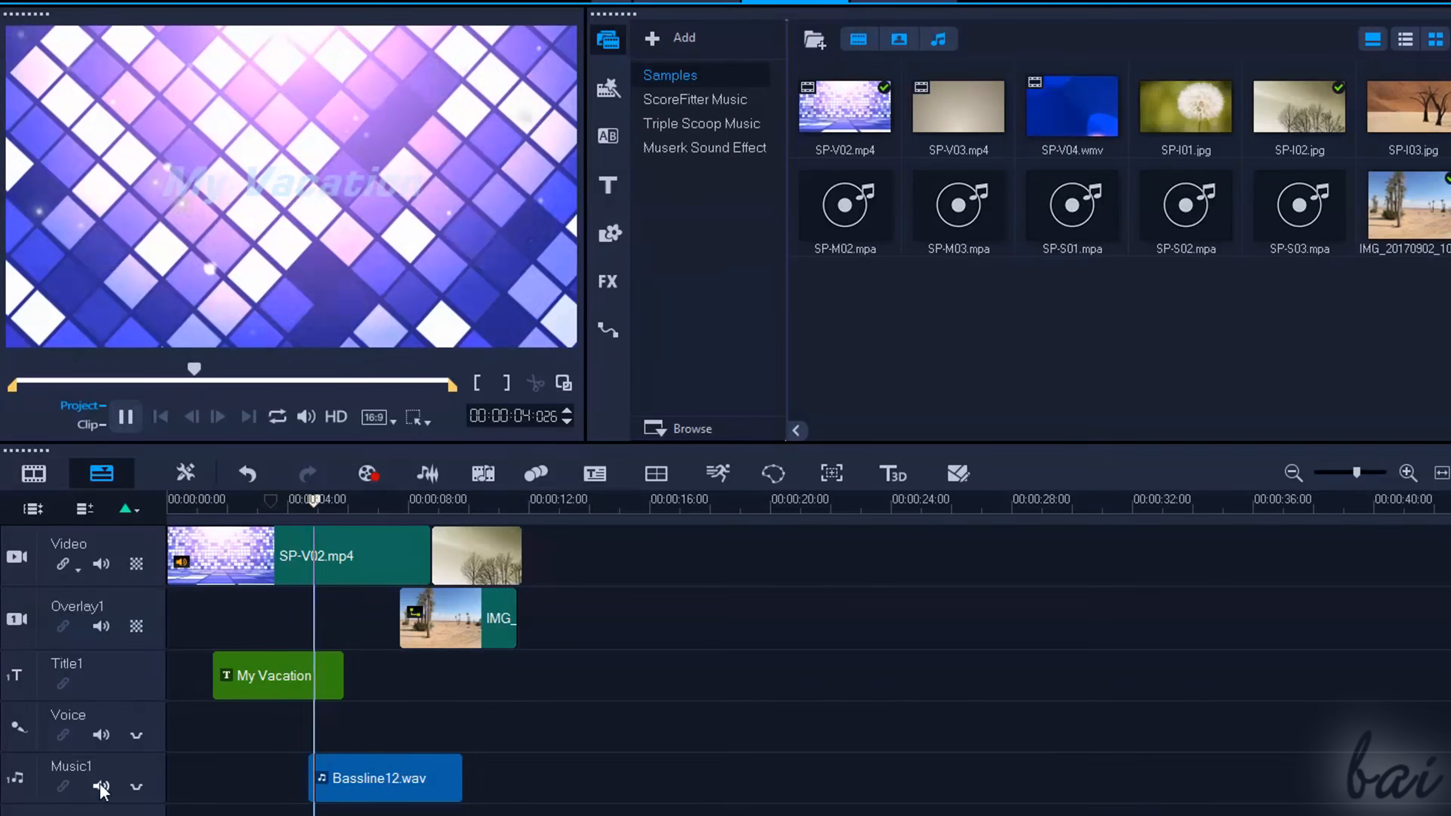
Step: Mute the Music1 track during project playback and unmute it again
click(100, 787)
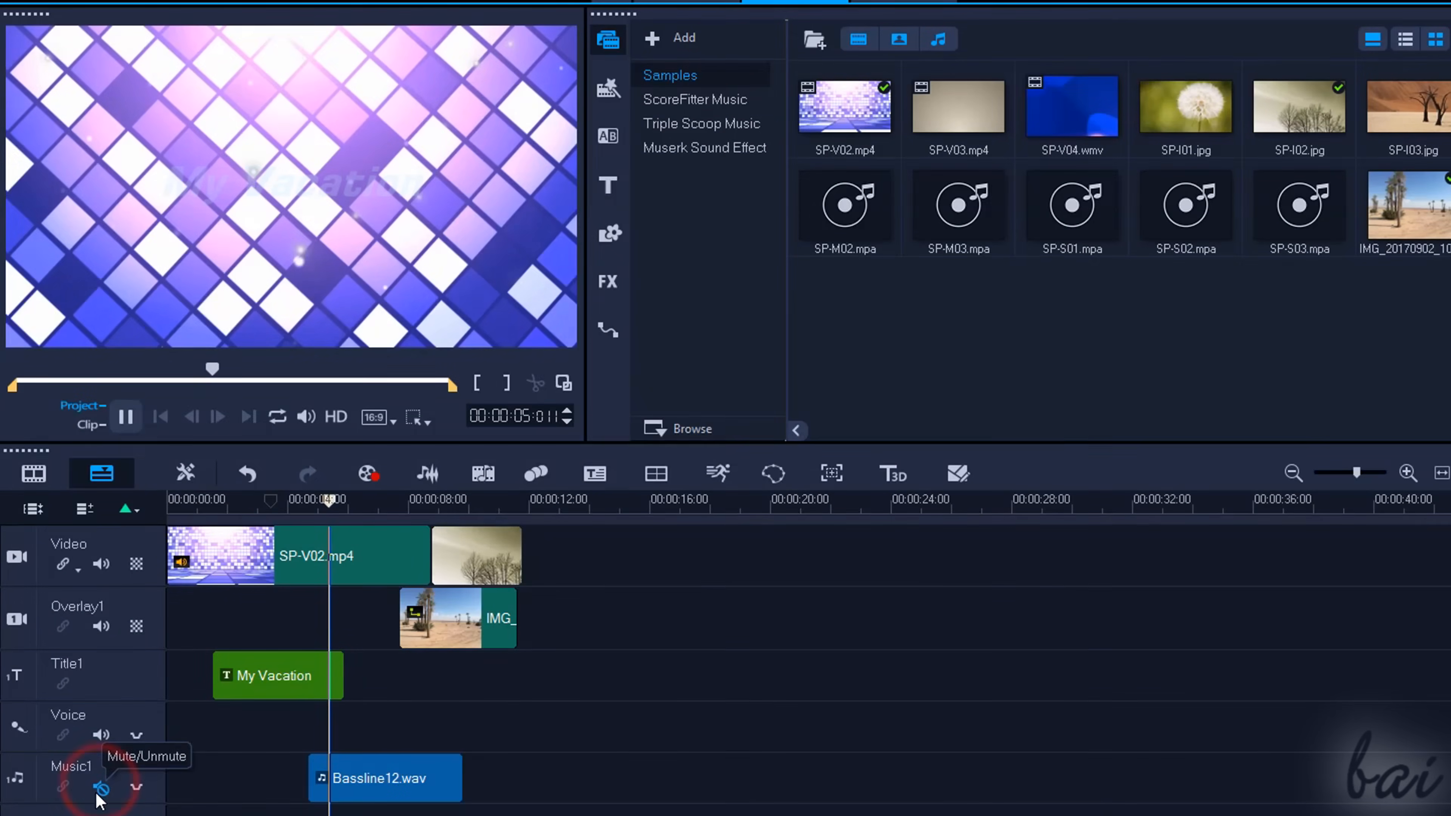
click(127, 420)
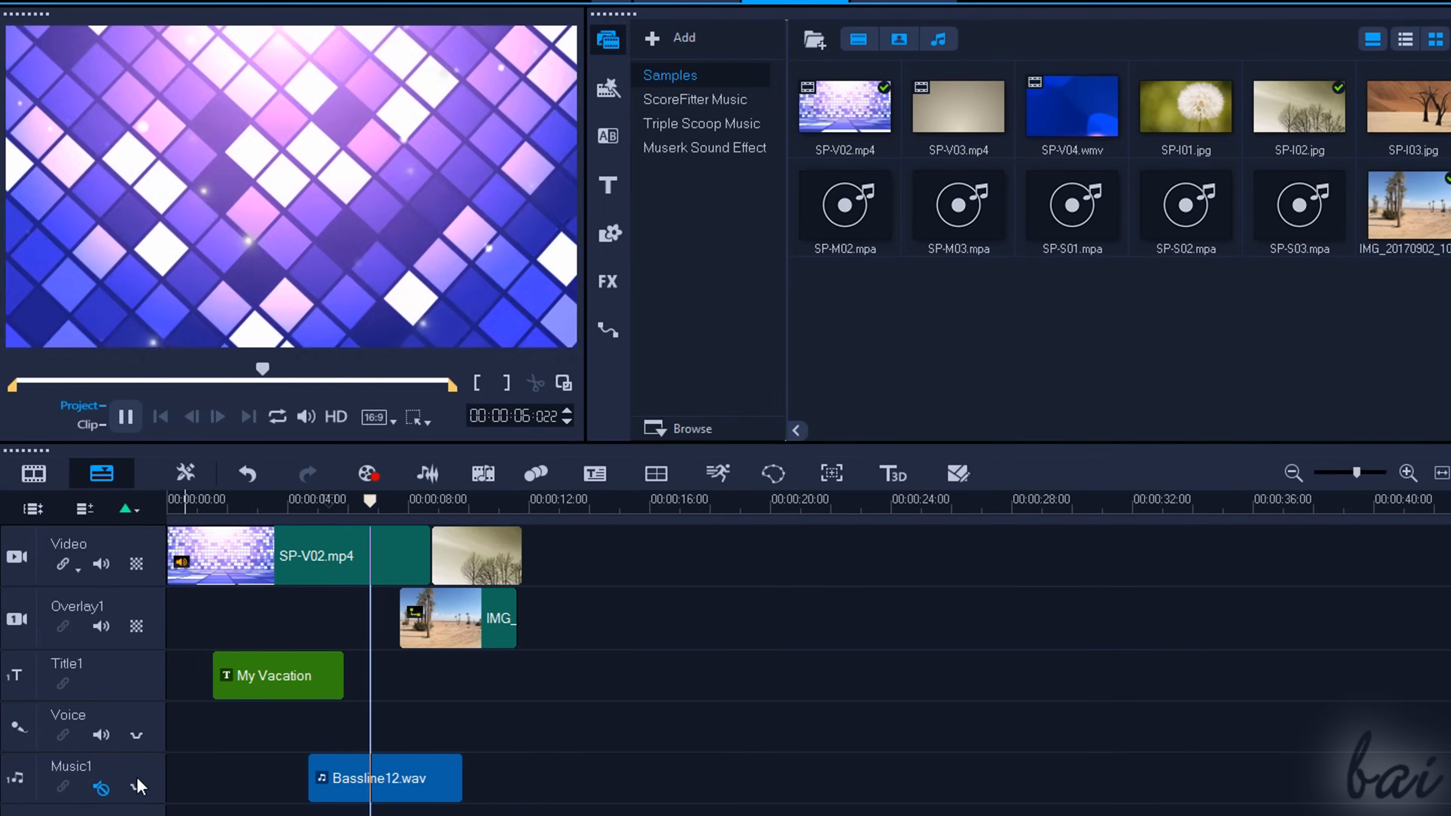
click(101, 787)
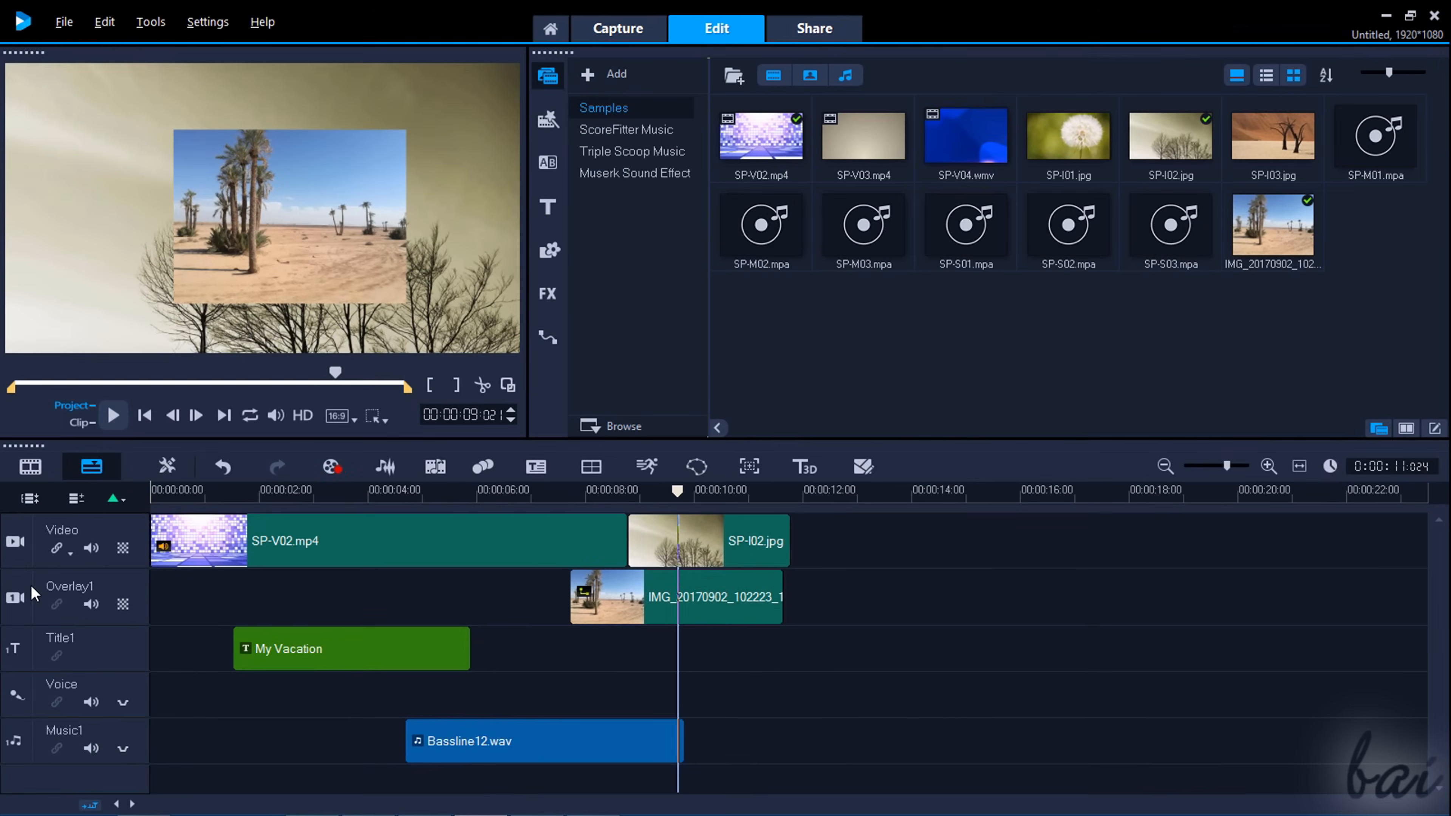
Step: Open the track transparency of Overlay1, try adjusting its opacity line at about 10 seconds, and leave transparency editing
click(123, 604)
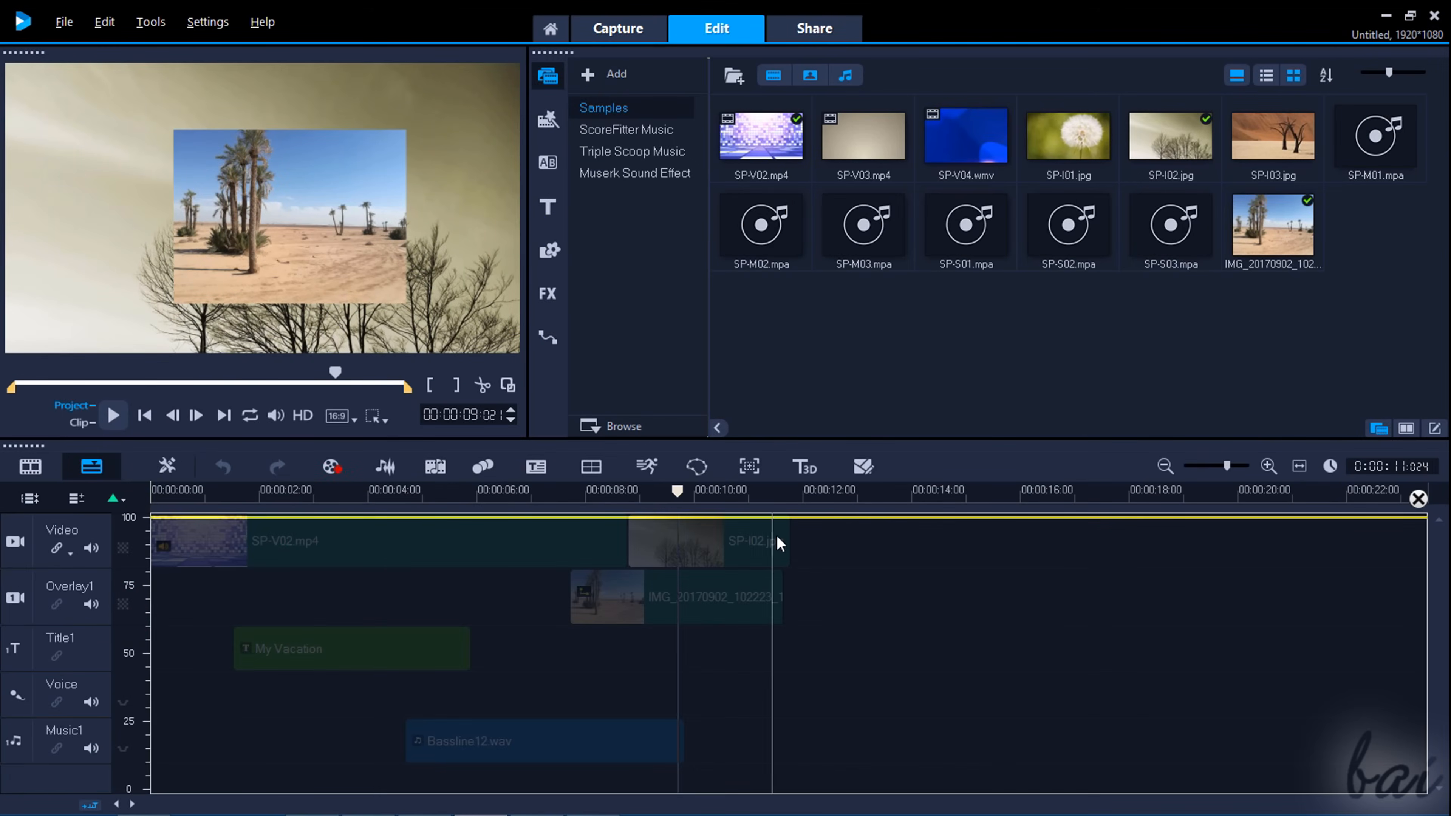
mouse_move(714, 518)
mouse_down()
mouse_move(669, 779)
mouse_move(677, 579)
mouse_move(699, 516)
mouse_up()
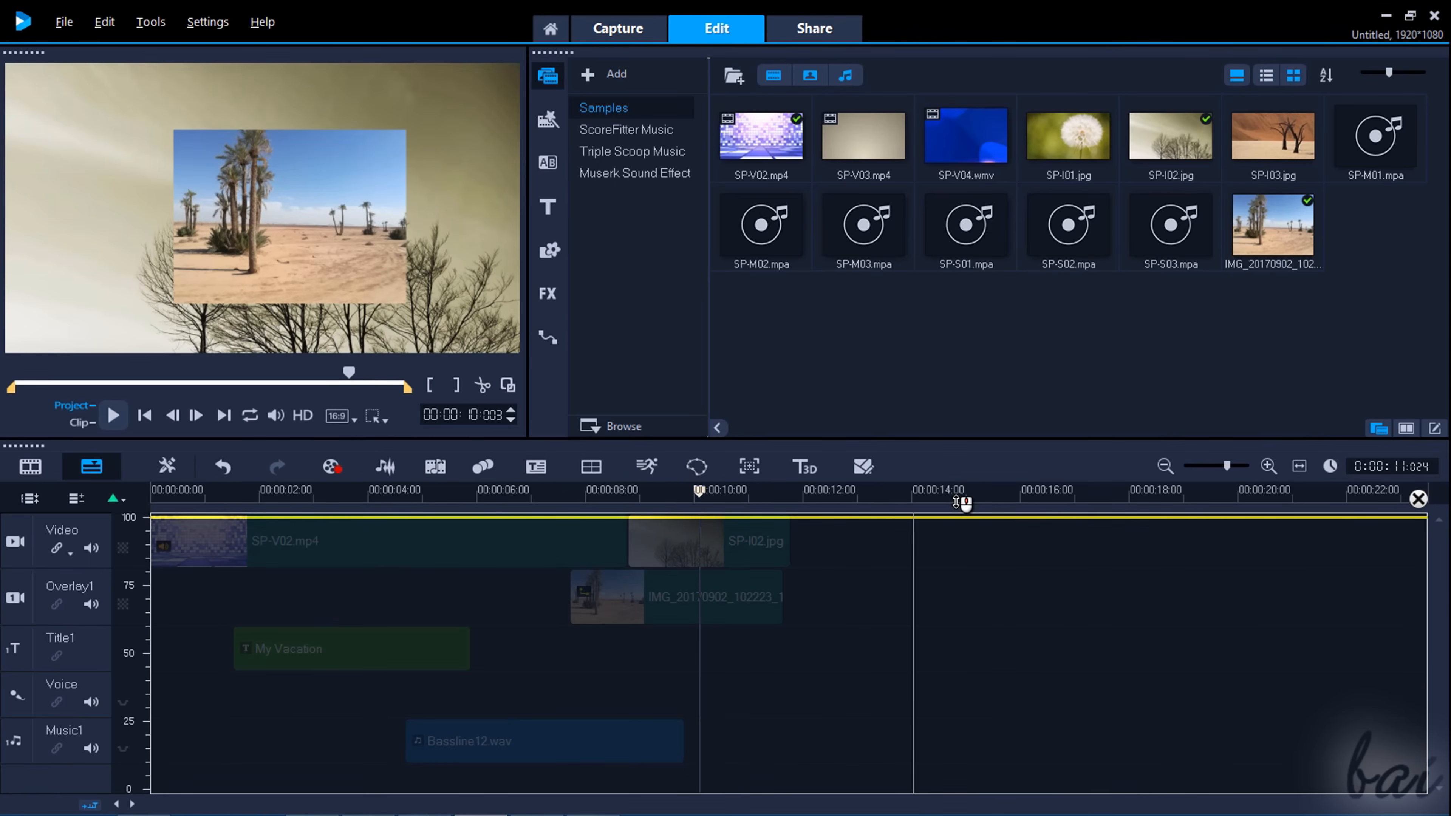
click(1419, 499)
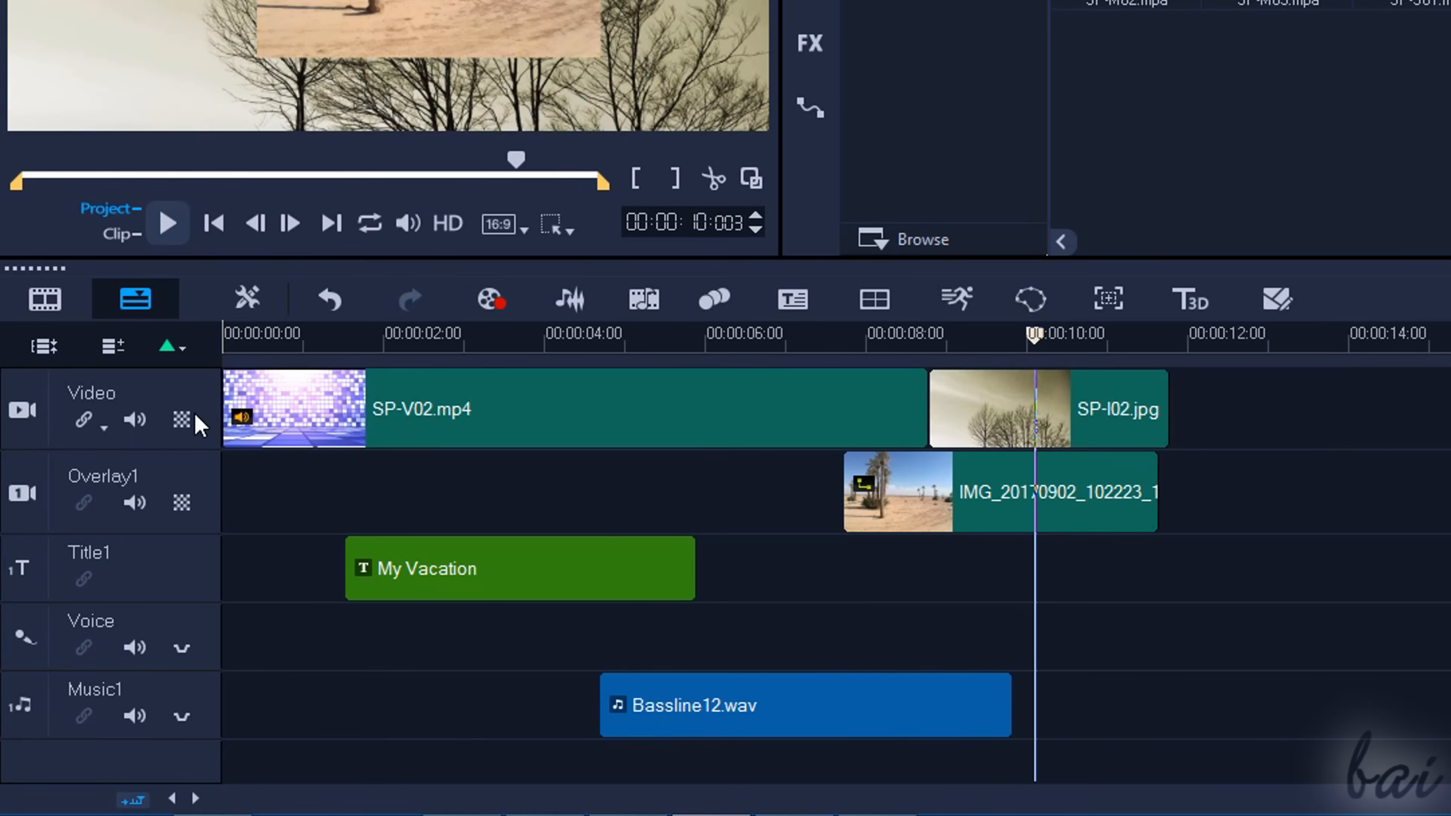
Step: Set the number of overlay tracks to 2 in the Track Manager and apply it
right_click(156, 466)
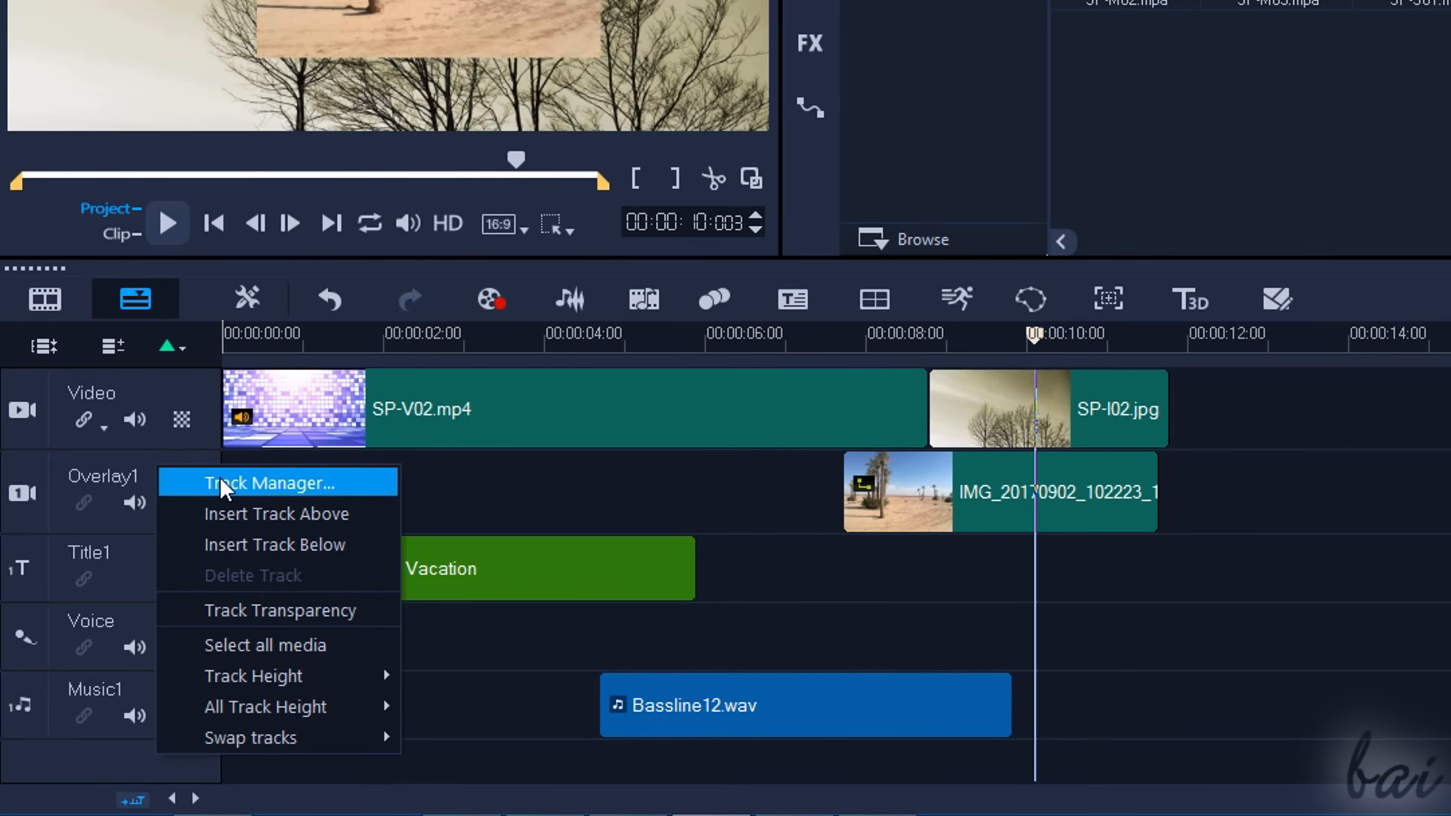
click(227, 483)
click(1211, 168)
click(1191, 209)
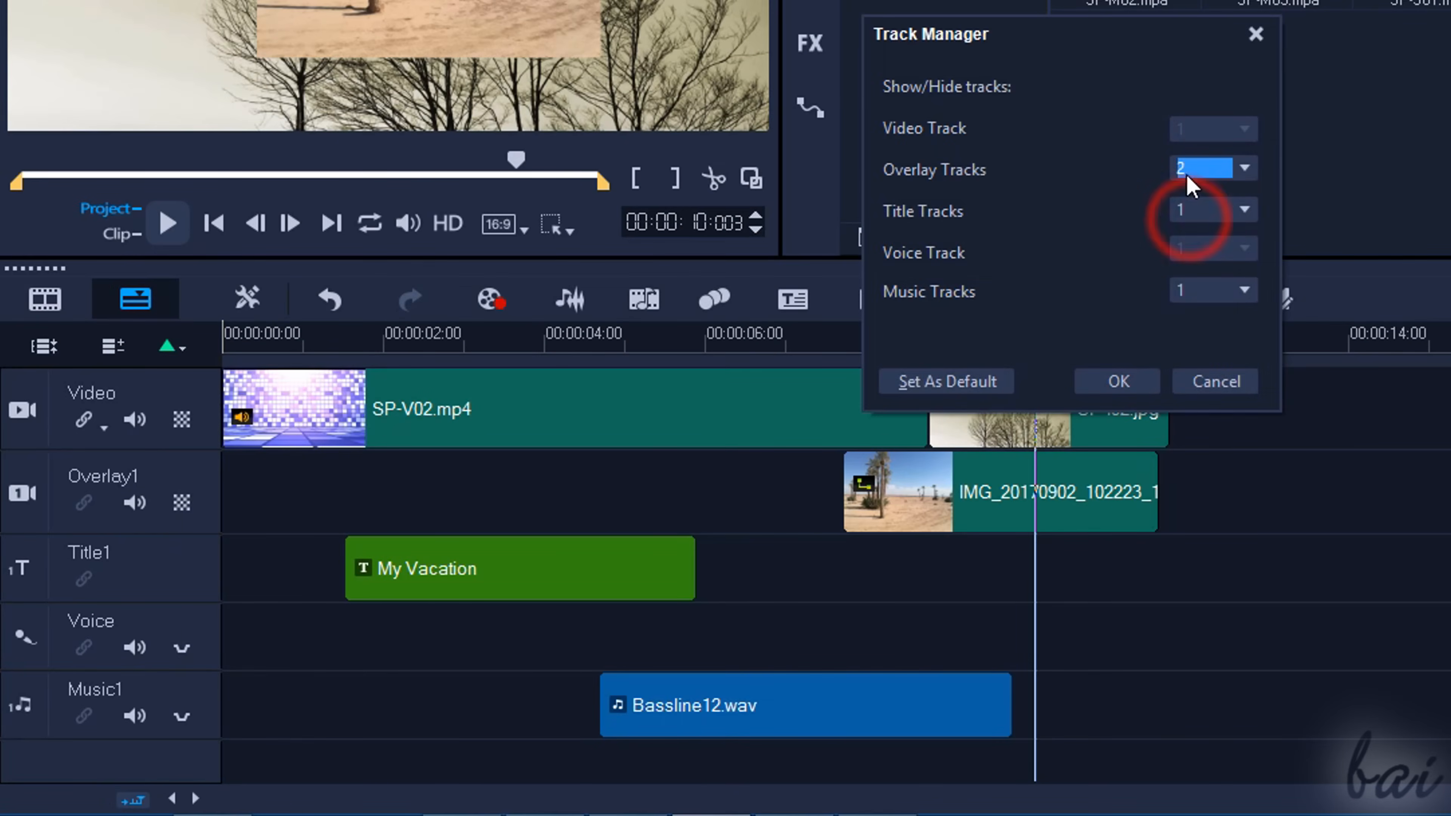
click(1121, 381)
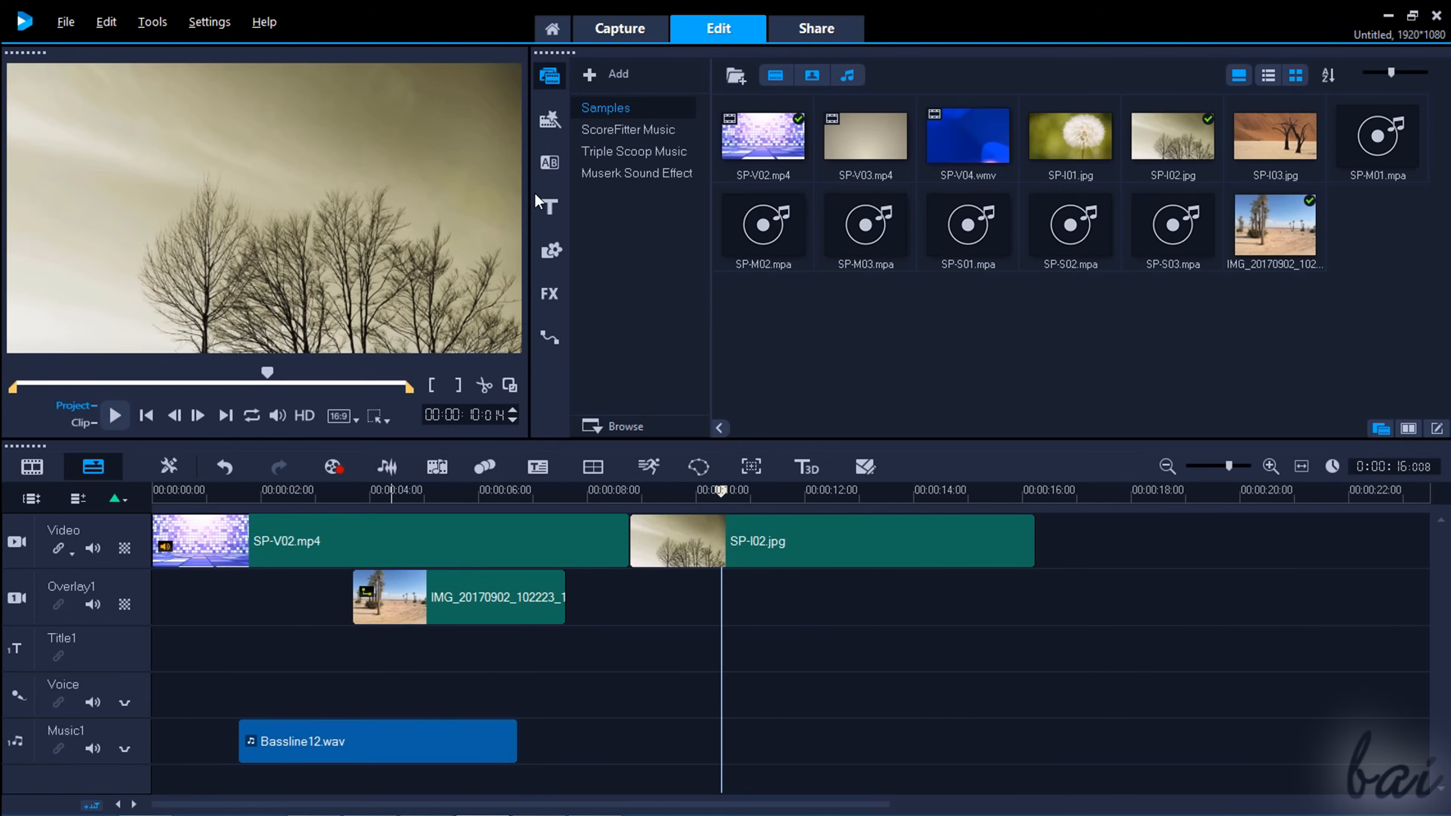
Step: Preview several title presets, add the third Lorem ipsum preset to Title1 at about 11 seconds, and play the project
click(549, 219)
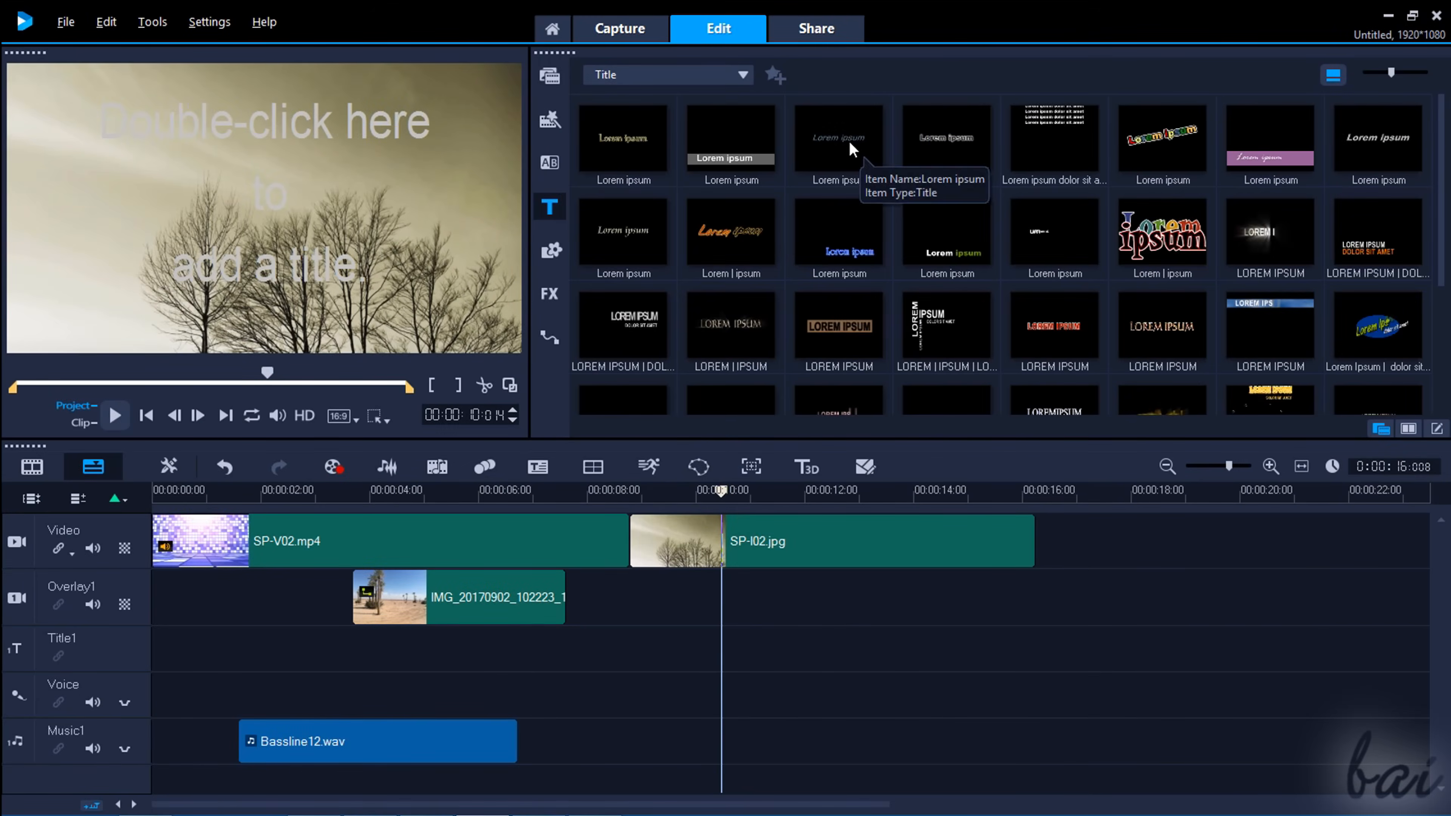
click(839, 137)
click(944, 249)
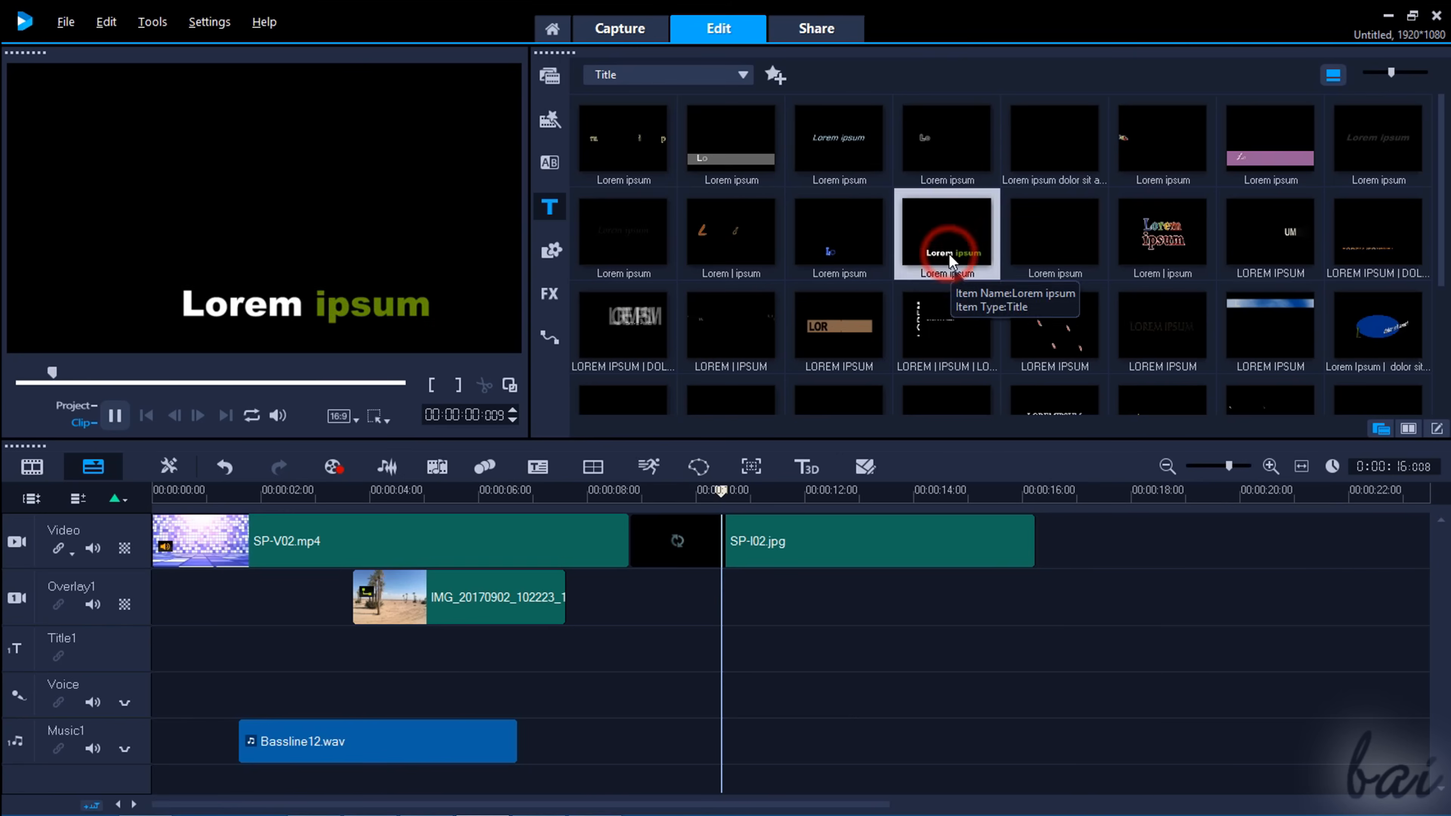
click(832, 337)
click(838, 137)
drag(839, 140, 746, 651)
click(114, 415)
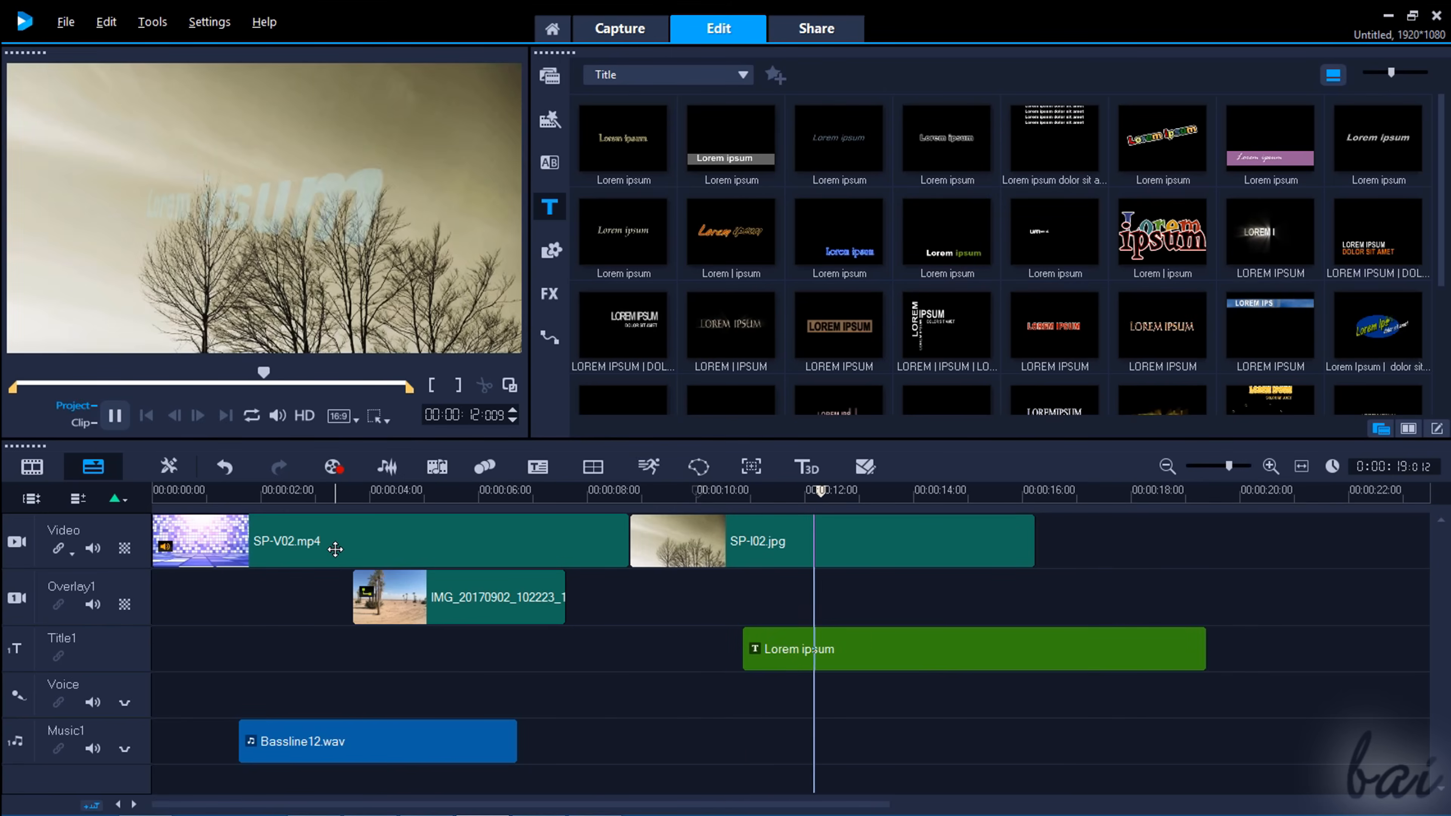
Step: Add a title reading Hello at about 11 seconds on Title1 and move its text slightly upwards in the preview
click(806, 548)
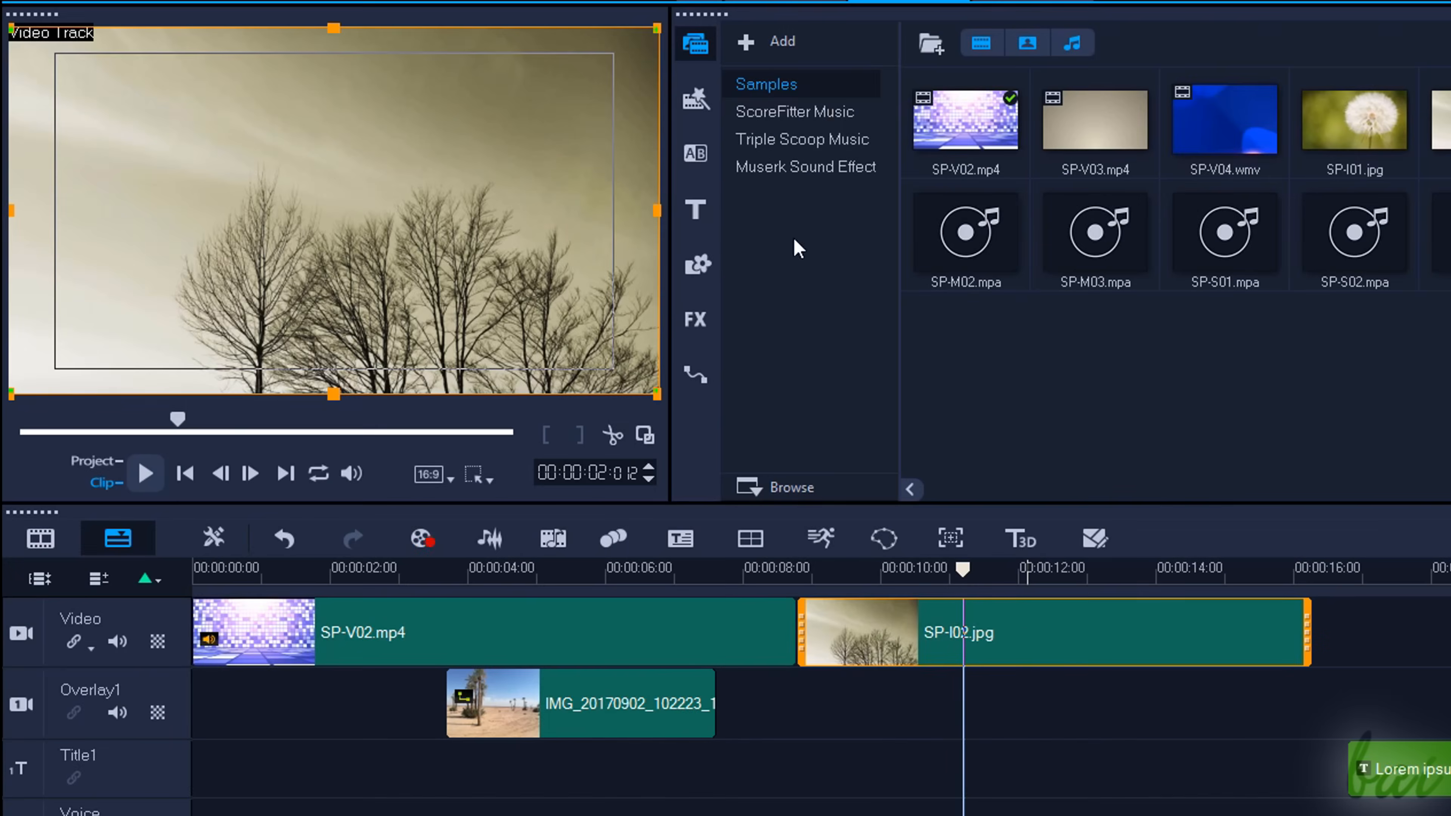
click(697, 210)
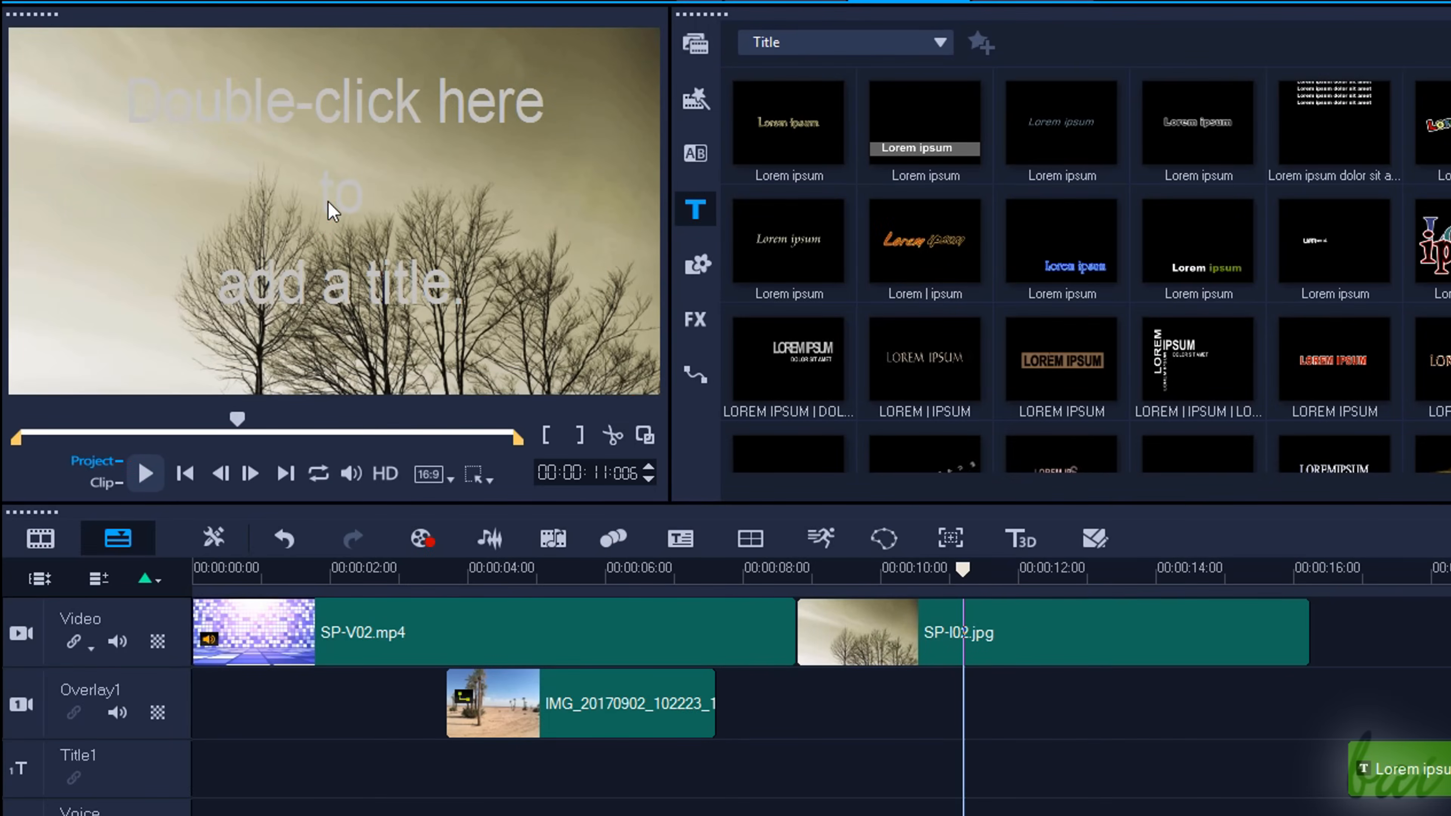
double_click(331, 211)
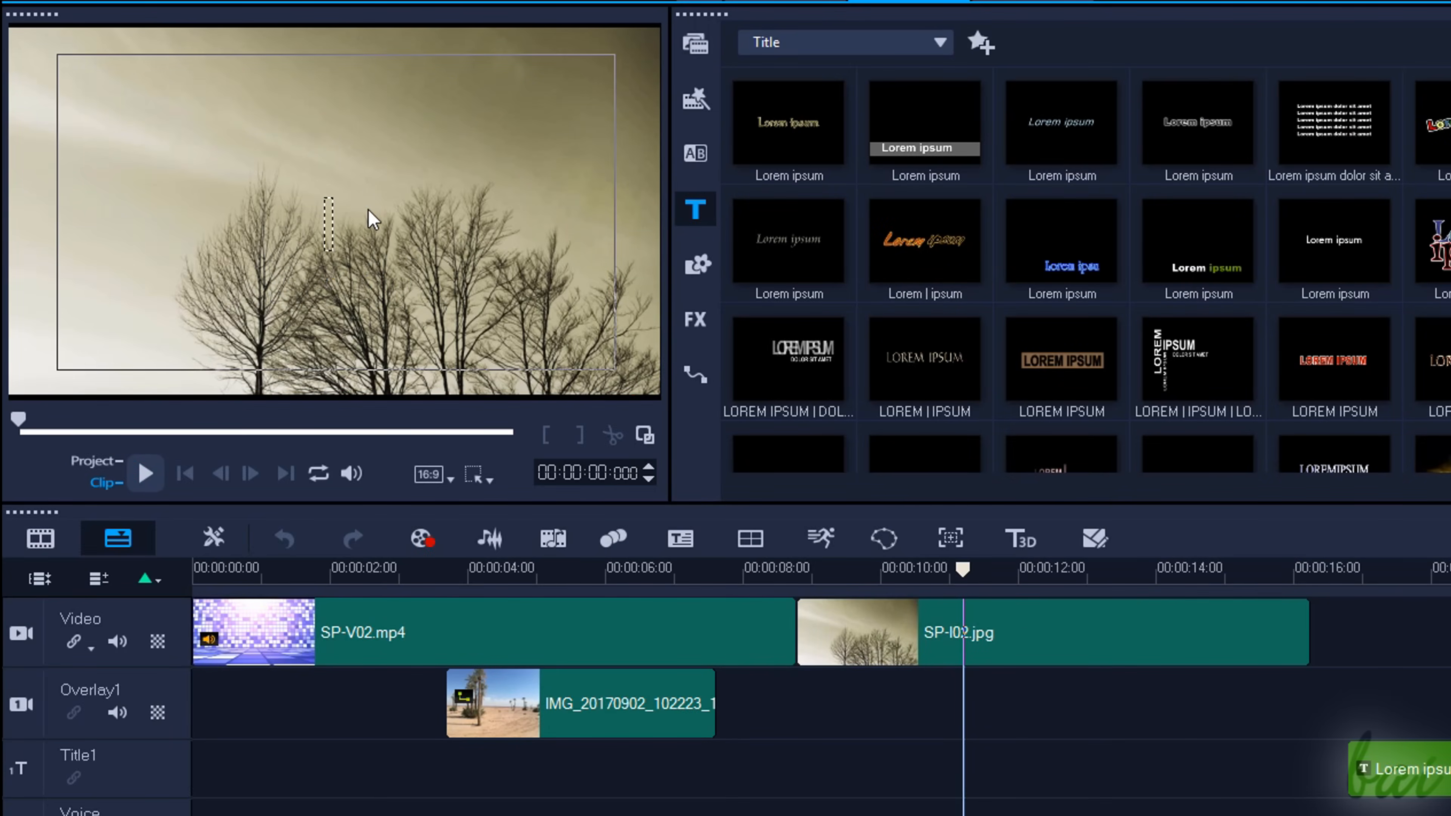
text(Hello)
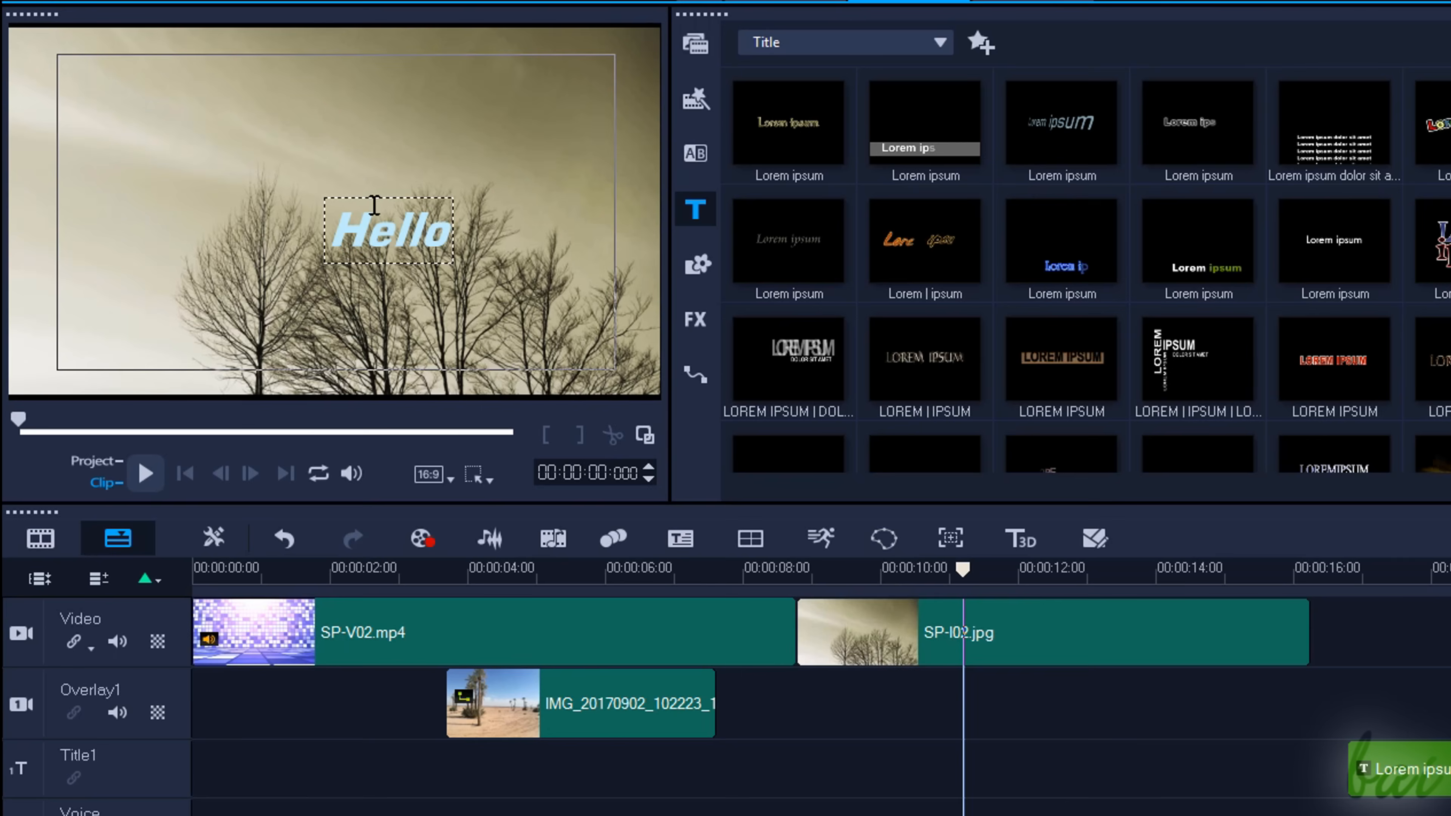
click(505, 278)
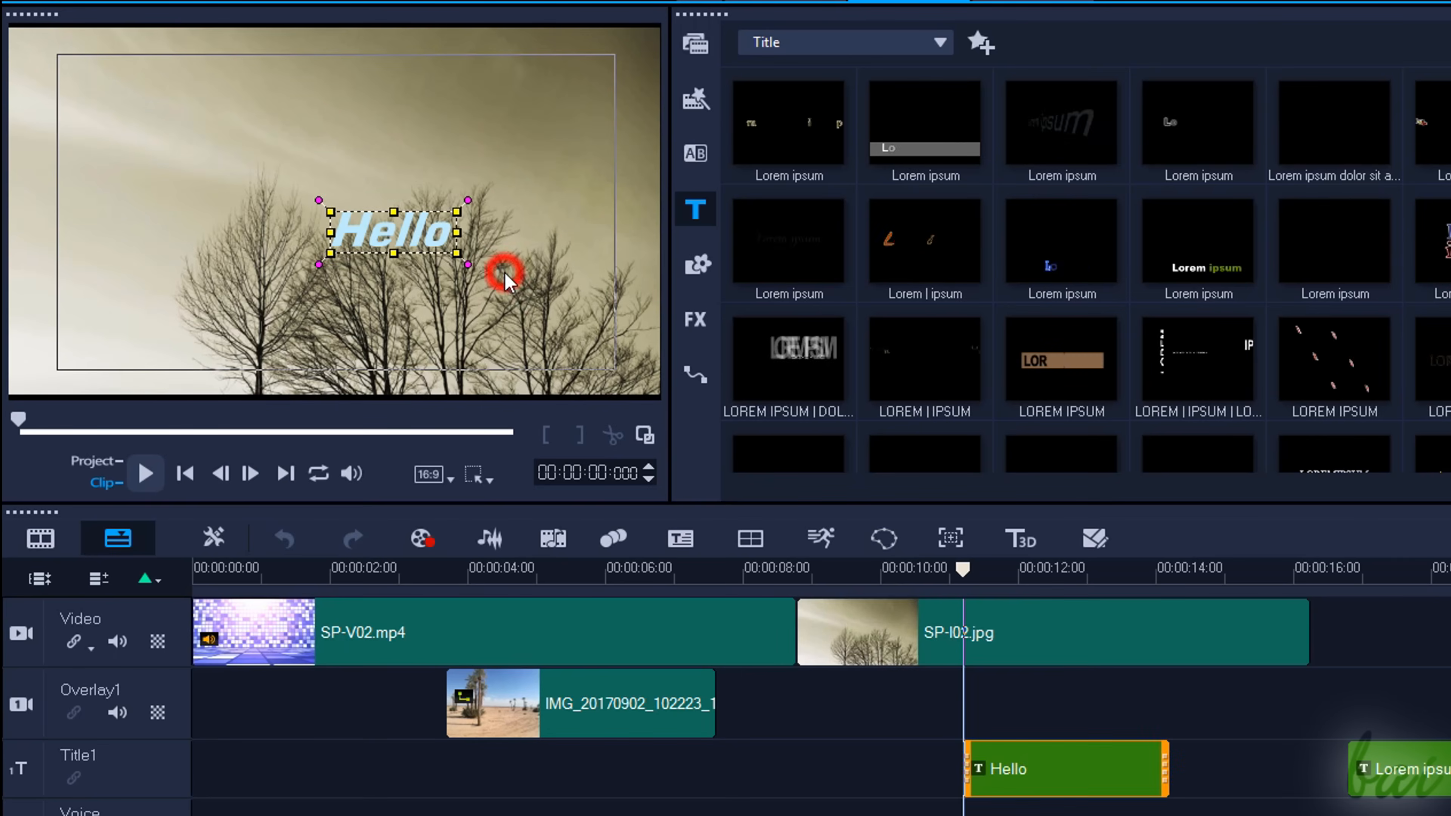
drag(404, 233, 385, 202)
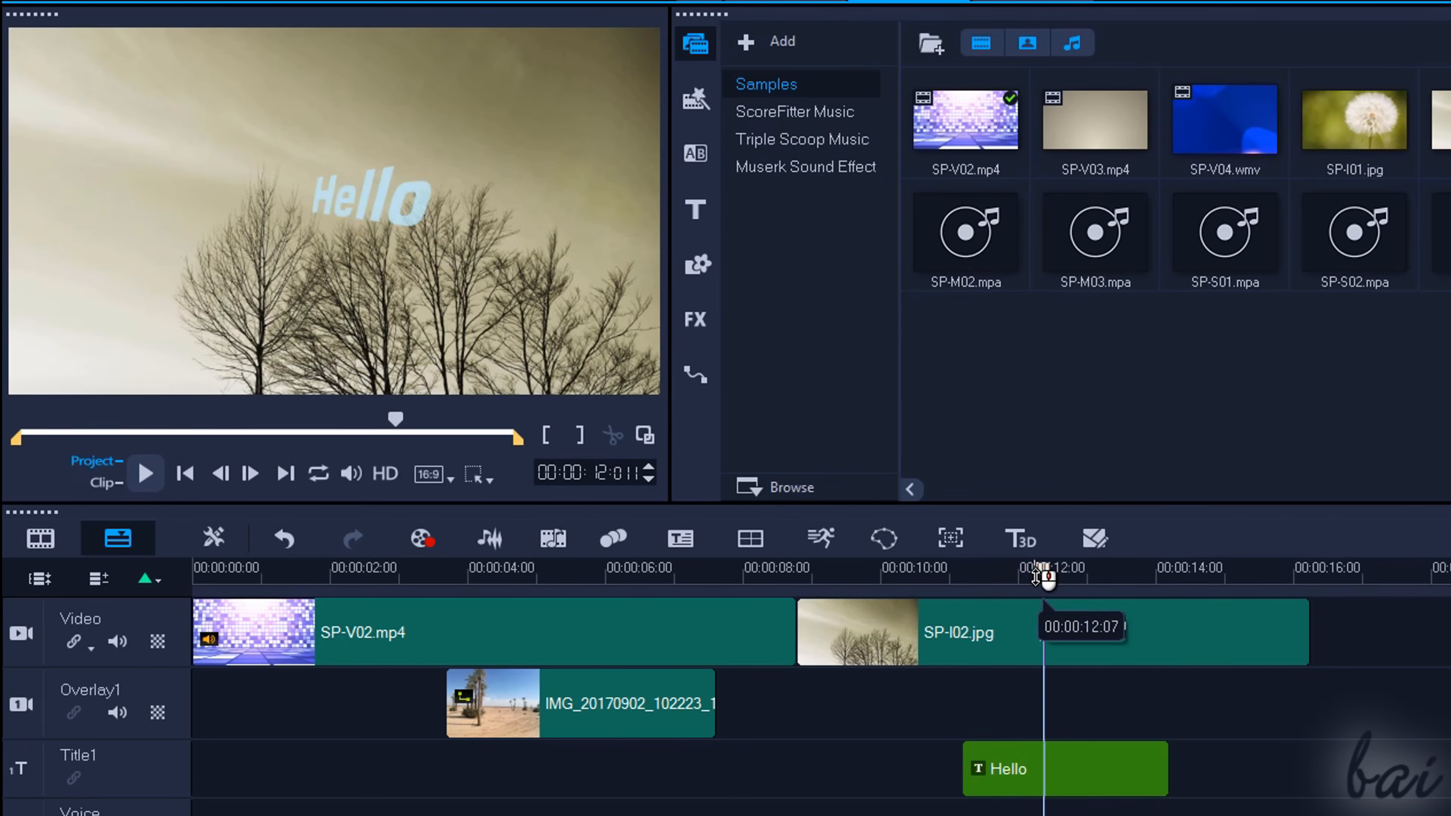
mouse_move(1044, 577)
mouse_down()
mouse_move(991, 574)
mouse_move(1140, 574)
mouse_move(1043, 574)
mouse_up()
Step: Reposition the Hello text in the preview, enlarge it to a size of about 153 and rotate it about 12 degrees
click(1075, 774)
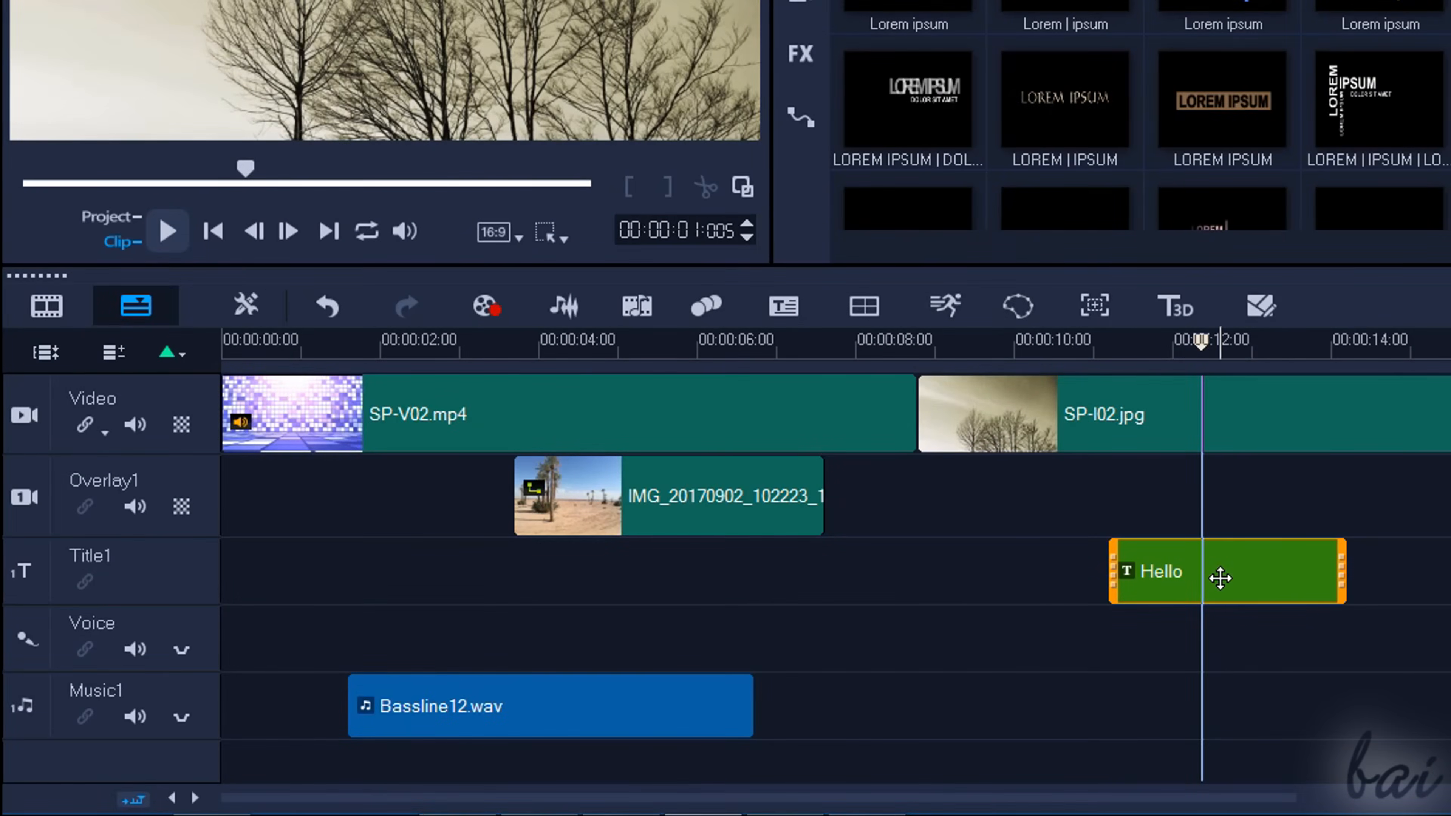
mouse_move(1233, 579)
mouse_down()
mouse_move(1217, 572)
mouse_move(1211, 520)
mouse_move(1179, 501)
mouse_move(1182, 586)
mouse_move(1222, 575)
mouse_up()
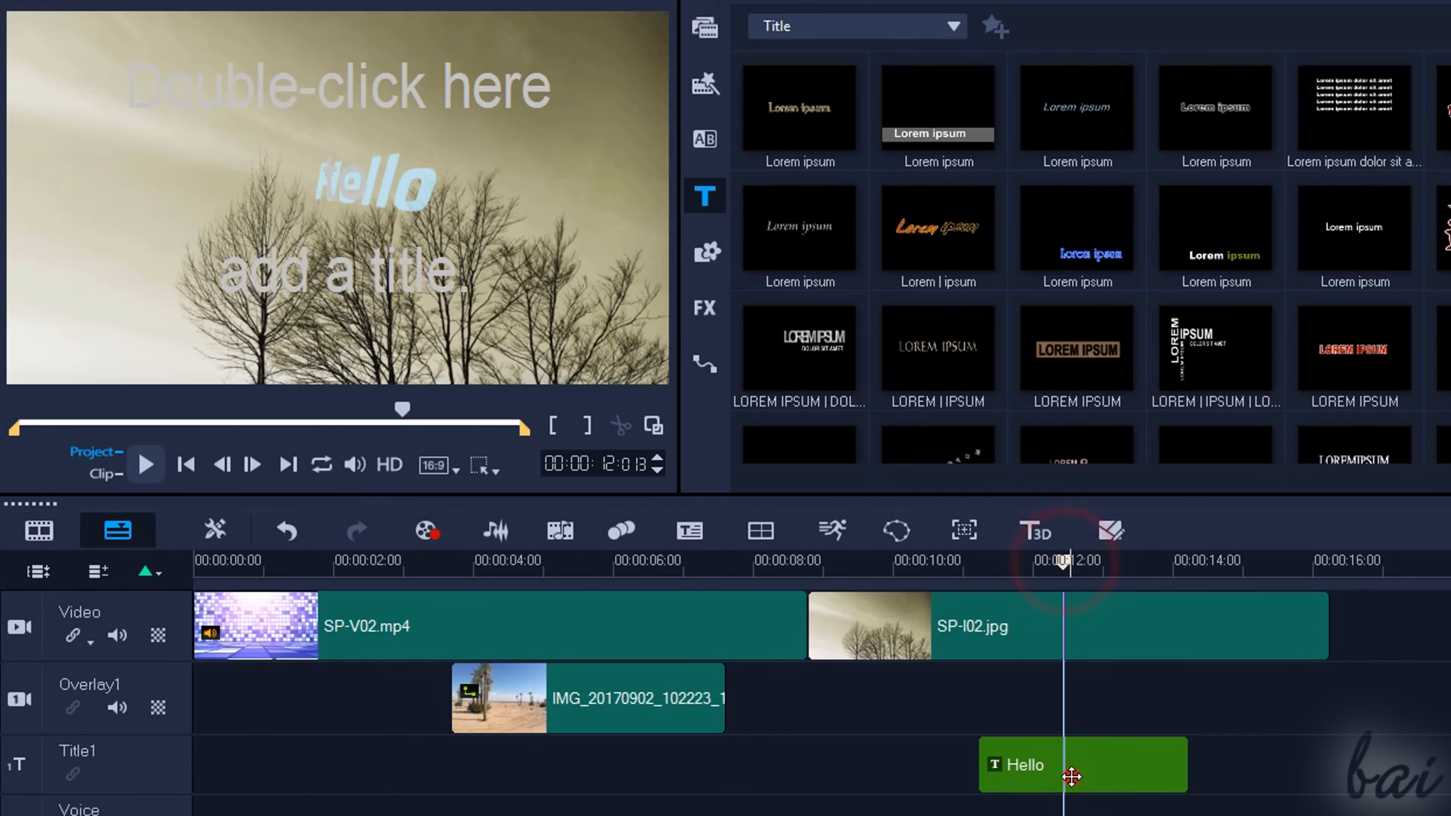
click(1072, 777)
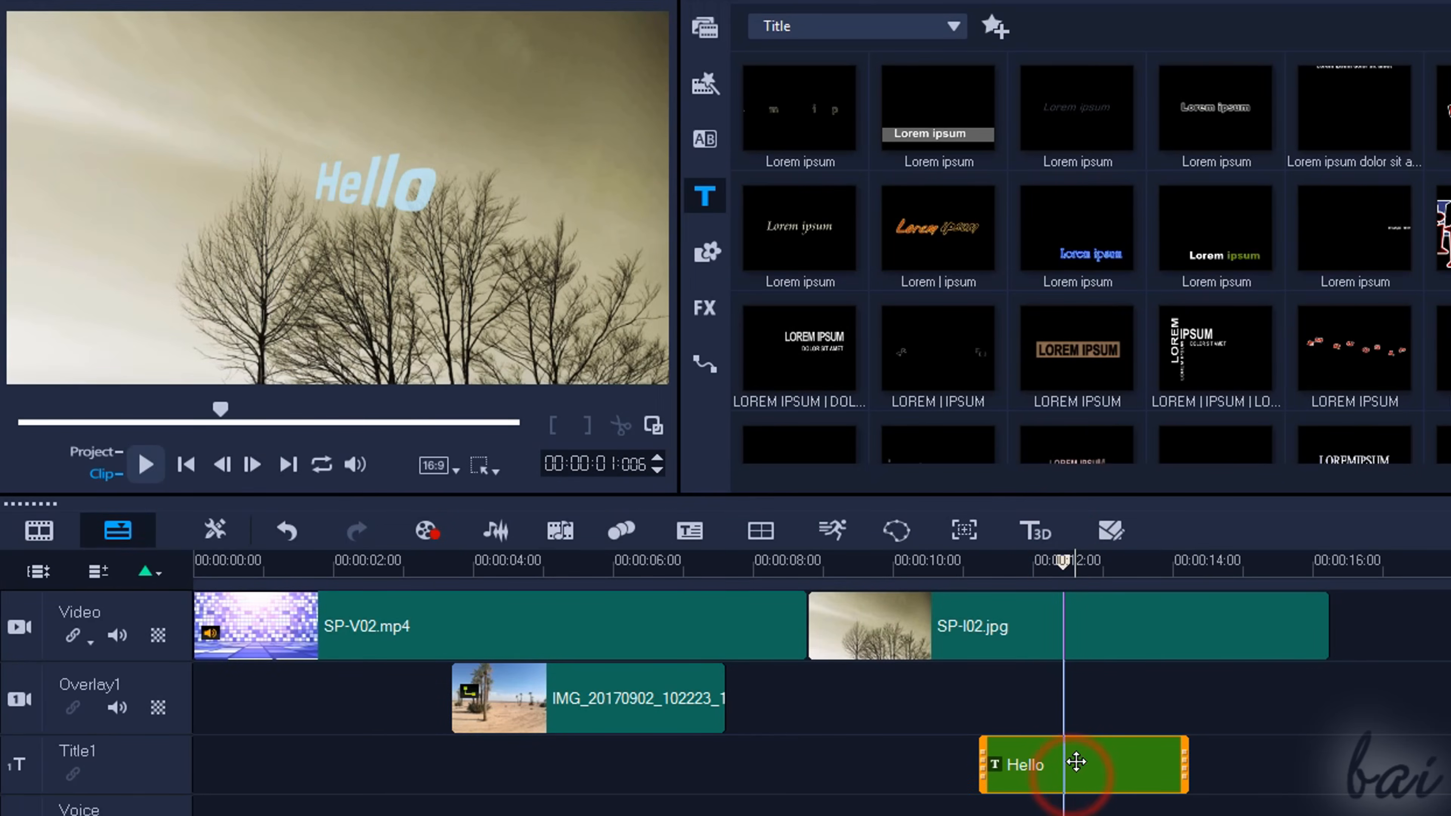
click(349, 182)
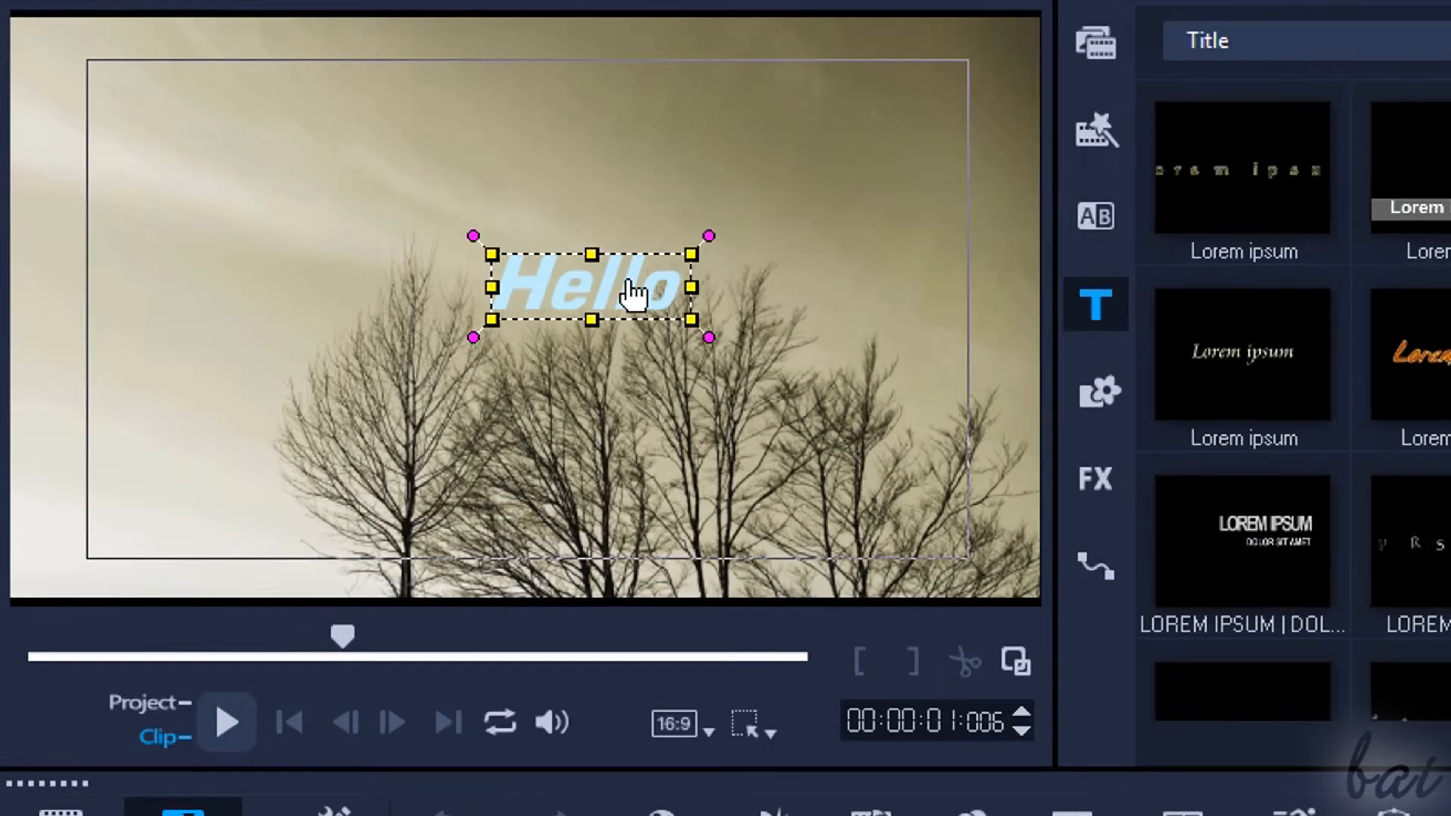
drag(403, 179, 472, 140)
drag(766, 229, 900, 181)
drag(900, 181, 616, 428)
drag(615, 429, 592, 297)
drag(693, 267, 646, 270)
key(Left)
key(Left)
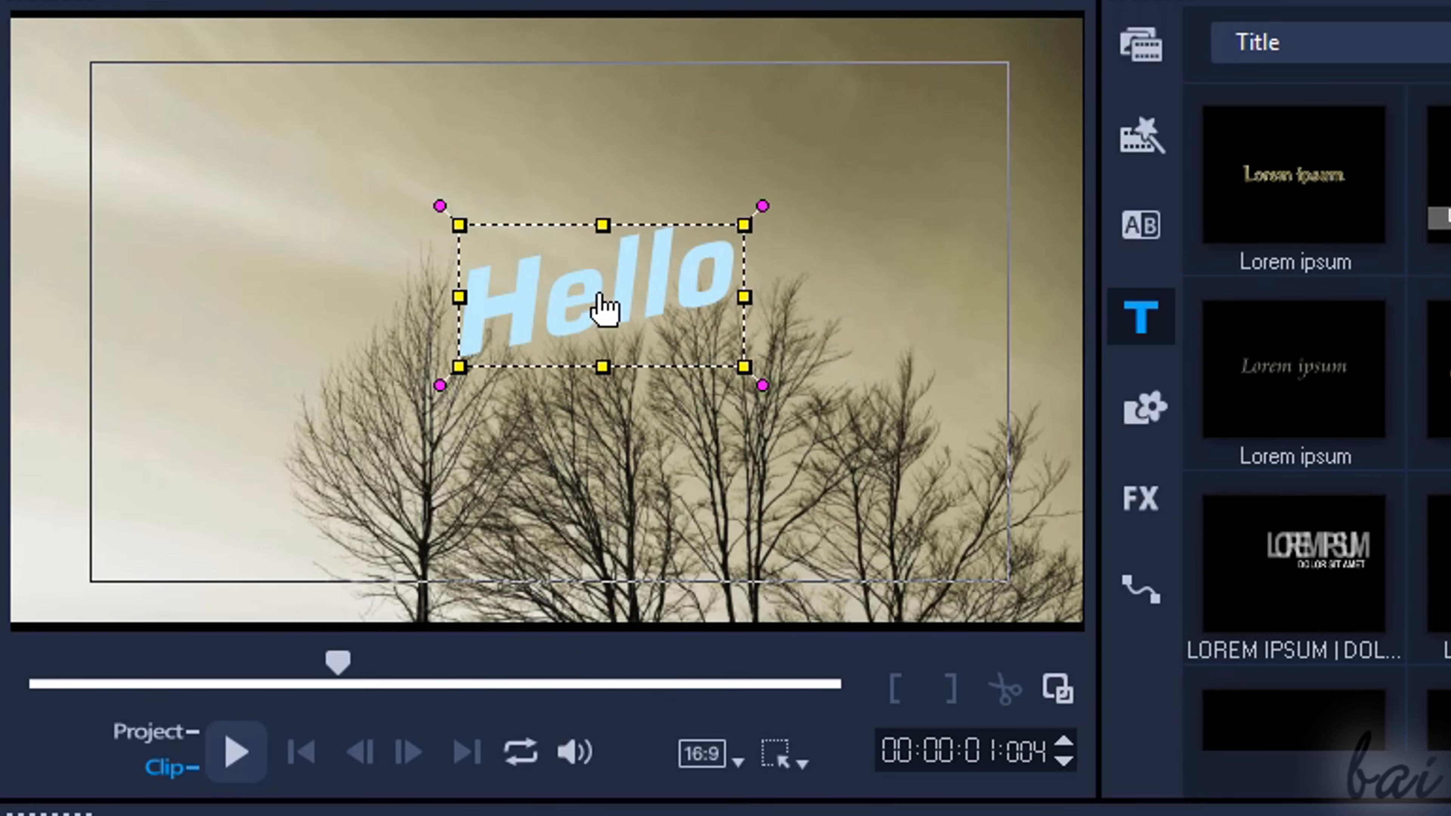
Step: Add a second text reading MyVacation to the Hello title and arrange it below Hello in the preview
click(186, 150)
text(MyVacation)
click(256, 123)
drag(308, 168, 324, 421)
click(515, 329)
drag(515, 329, 524, 156)
click(609, 415)
drag(609, 415, 612, 376)
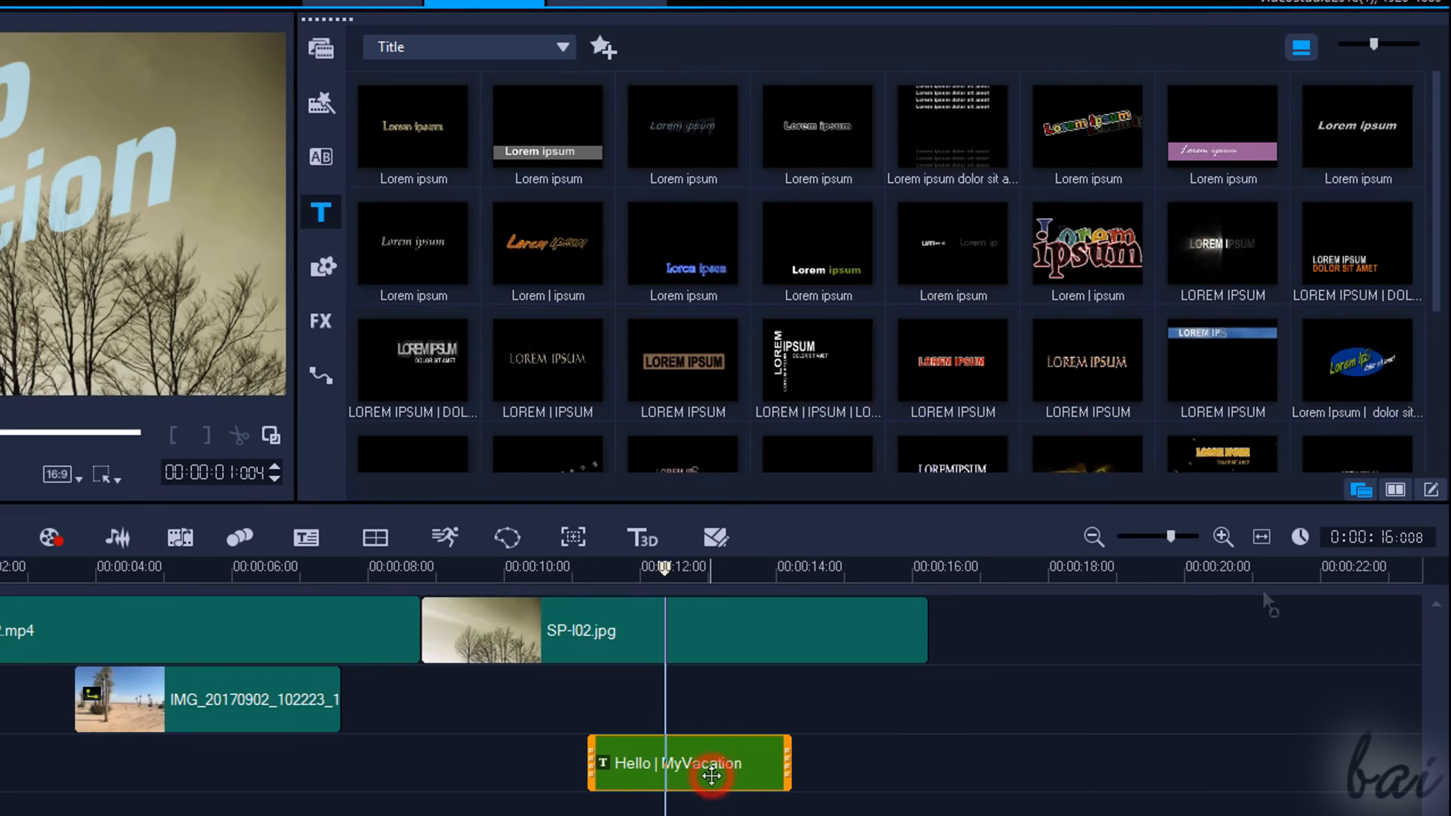
Step: Open the title clip's options and set the color of the Hello text to red
click(1429, 492)
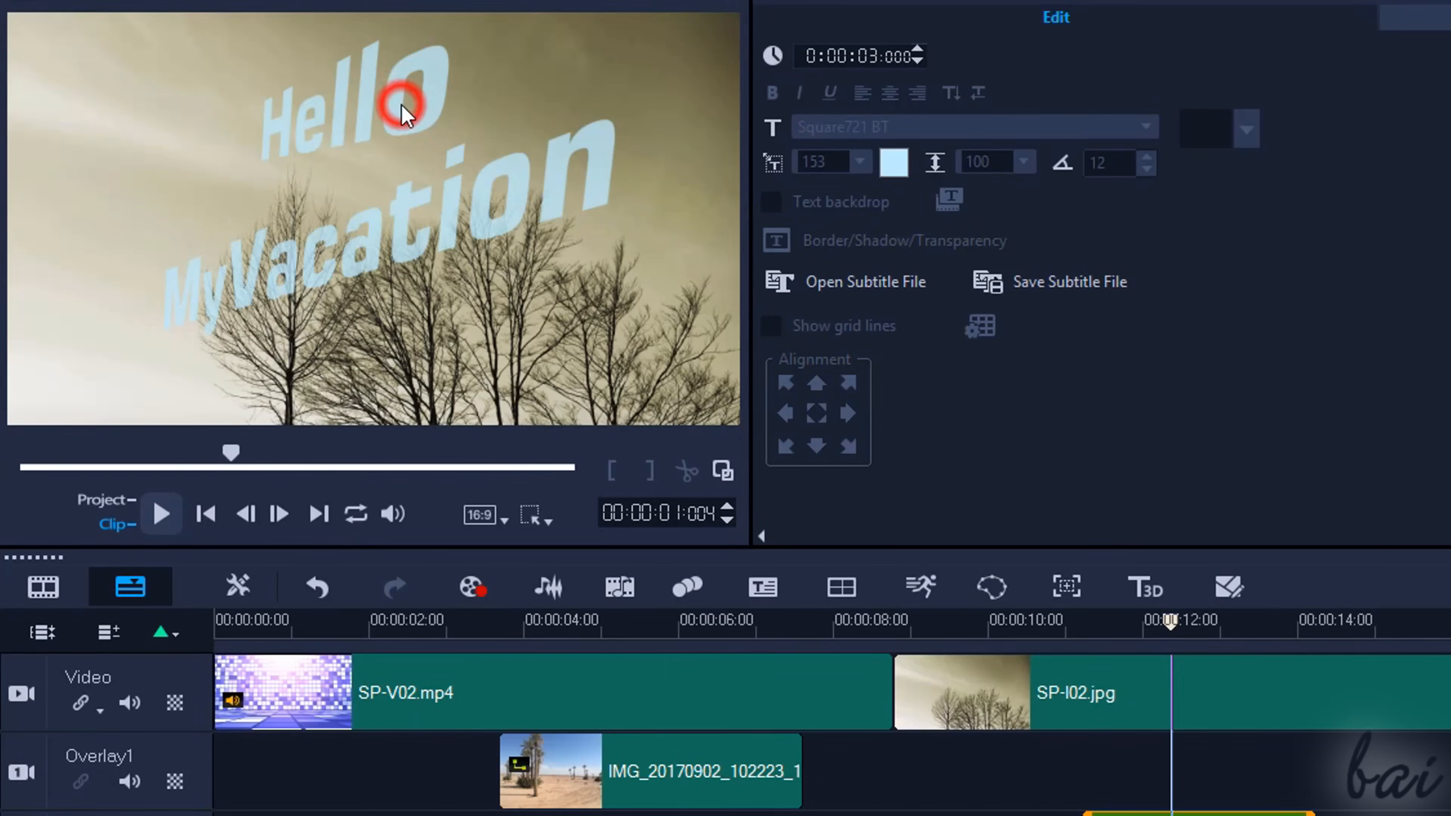
click(402, 109)
click(894, 163)
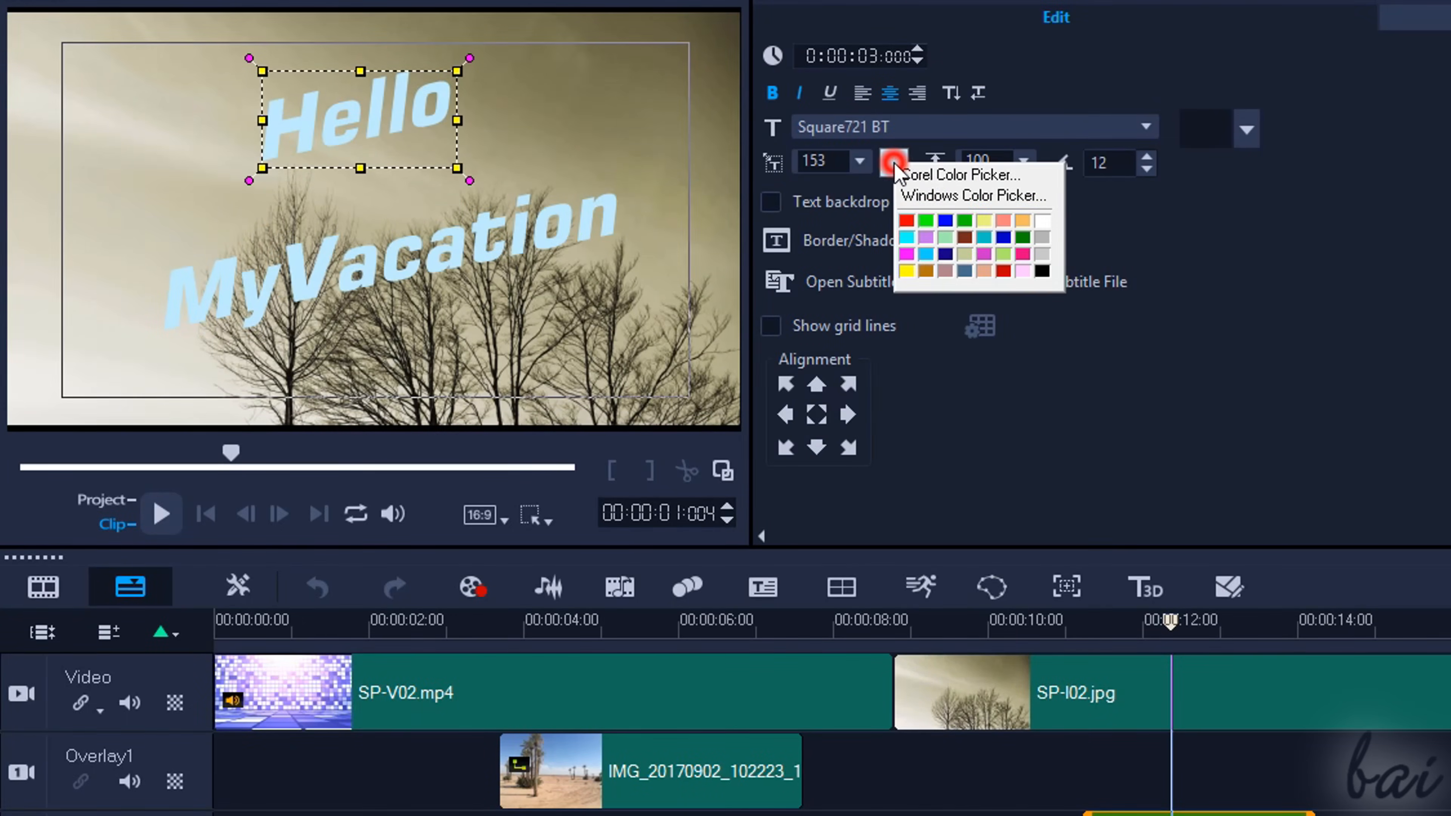
click(917, 225)
Step: Try toggling italic and underline on the Hello text and set its font to Swis721 BT
click(800, 94)
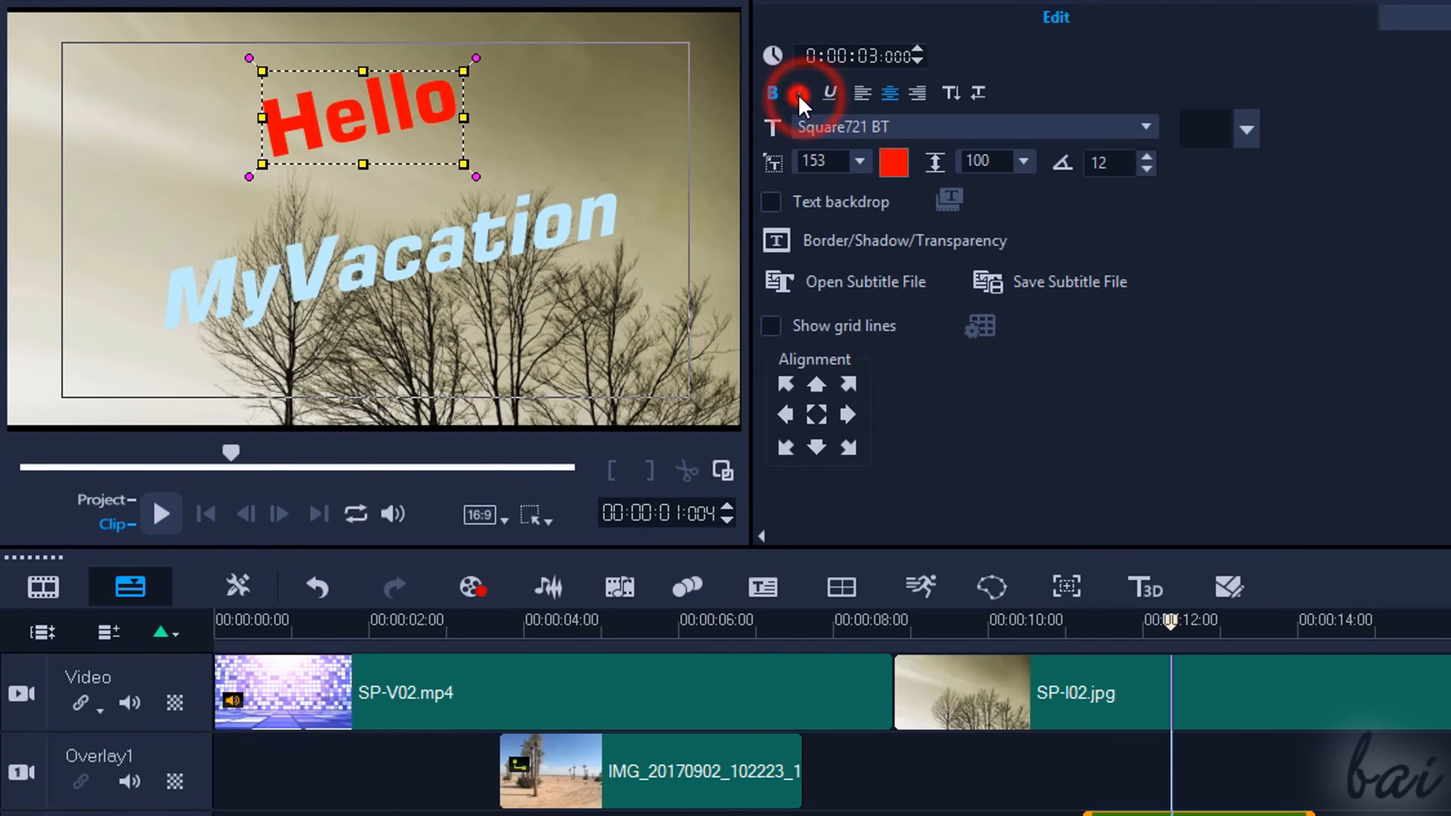
click(800, 95)
click(828, 94)
click(827, 94)
click(943, 128)
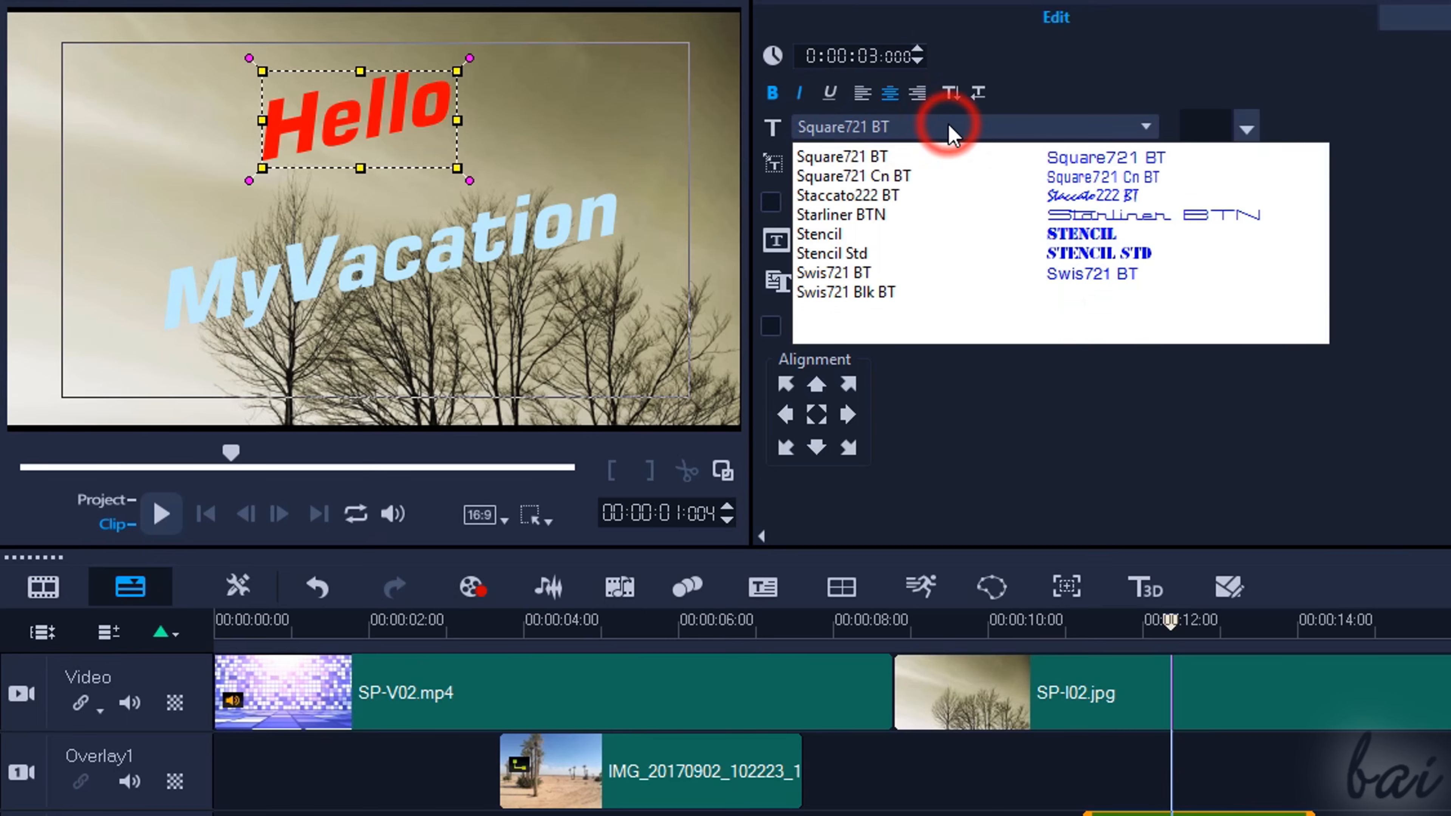
click(1096, 280)
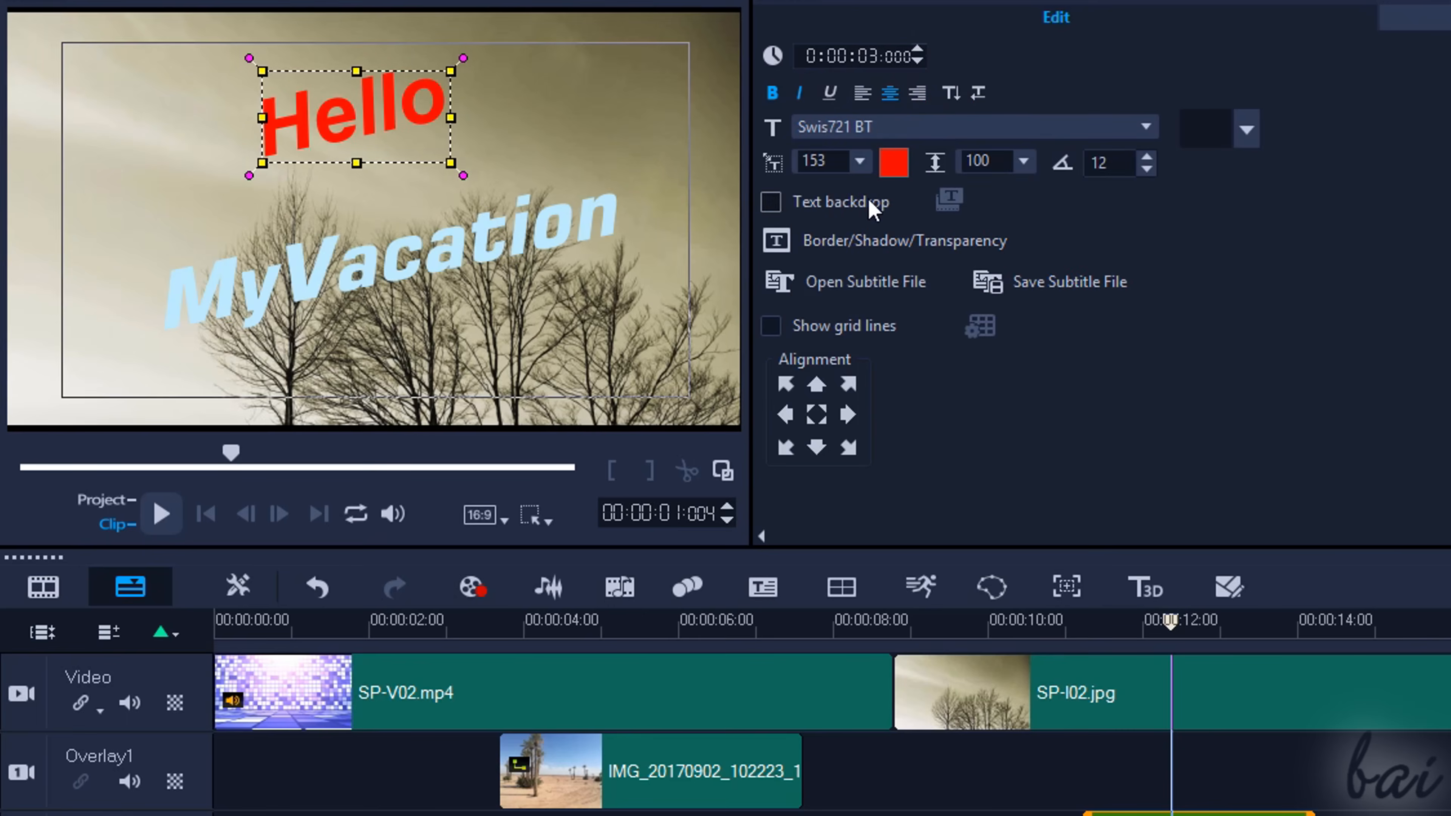
Step: In the Border/Shadow/Transparency settings of Hello, try transparent text and enable the outer stroke border
click(842, 240)
click(800, 359)
click(800, 359)
click(796, 389)
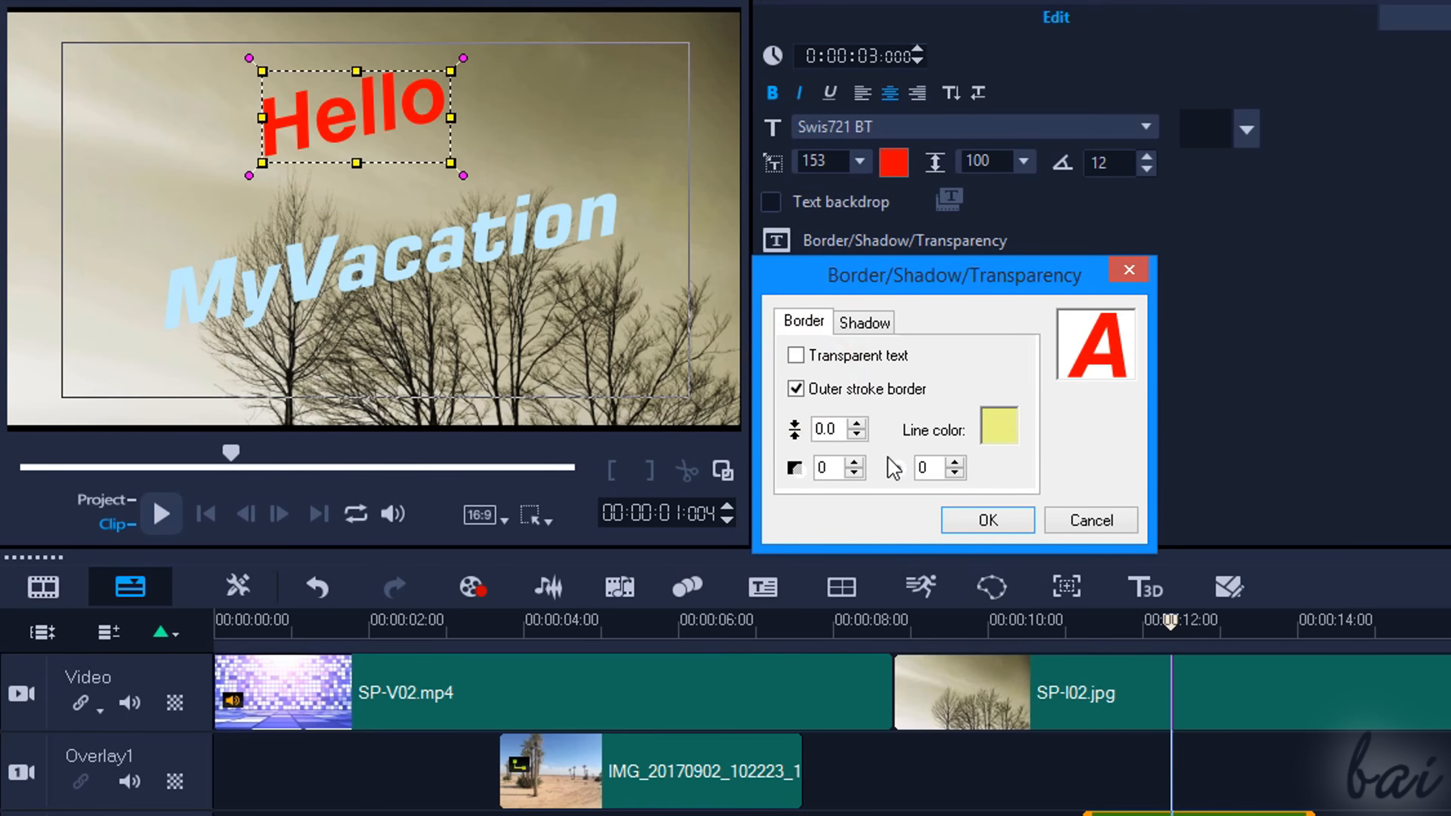
drag(942, 379, 940, 444)
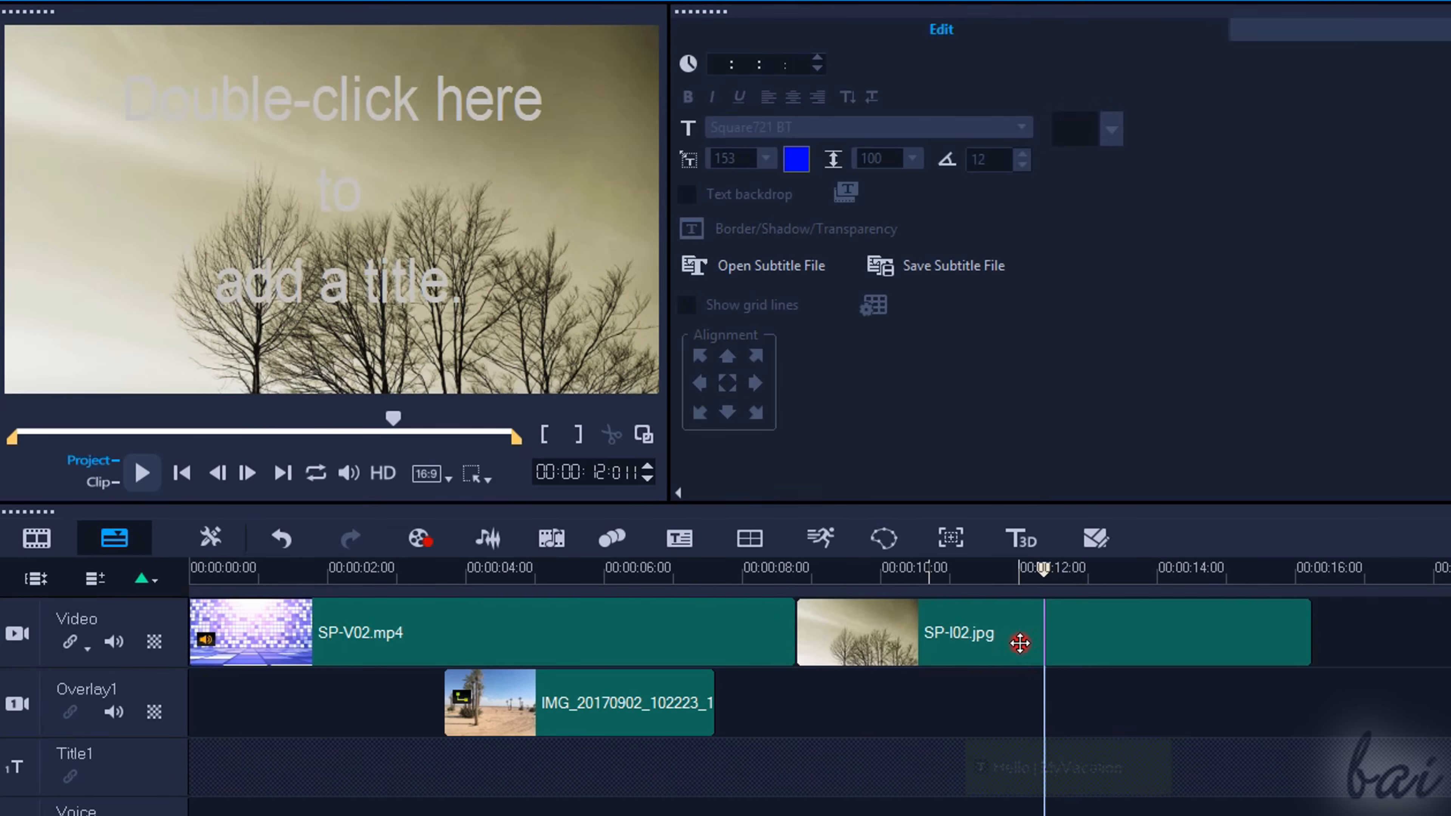
Step: Select the SP-I02.jpg clip, rotate the photo right and rotate it back left
click(1020, 643)
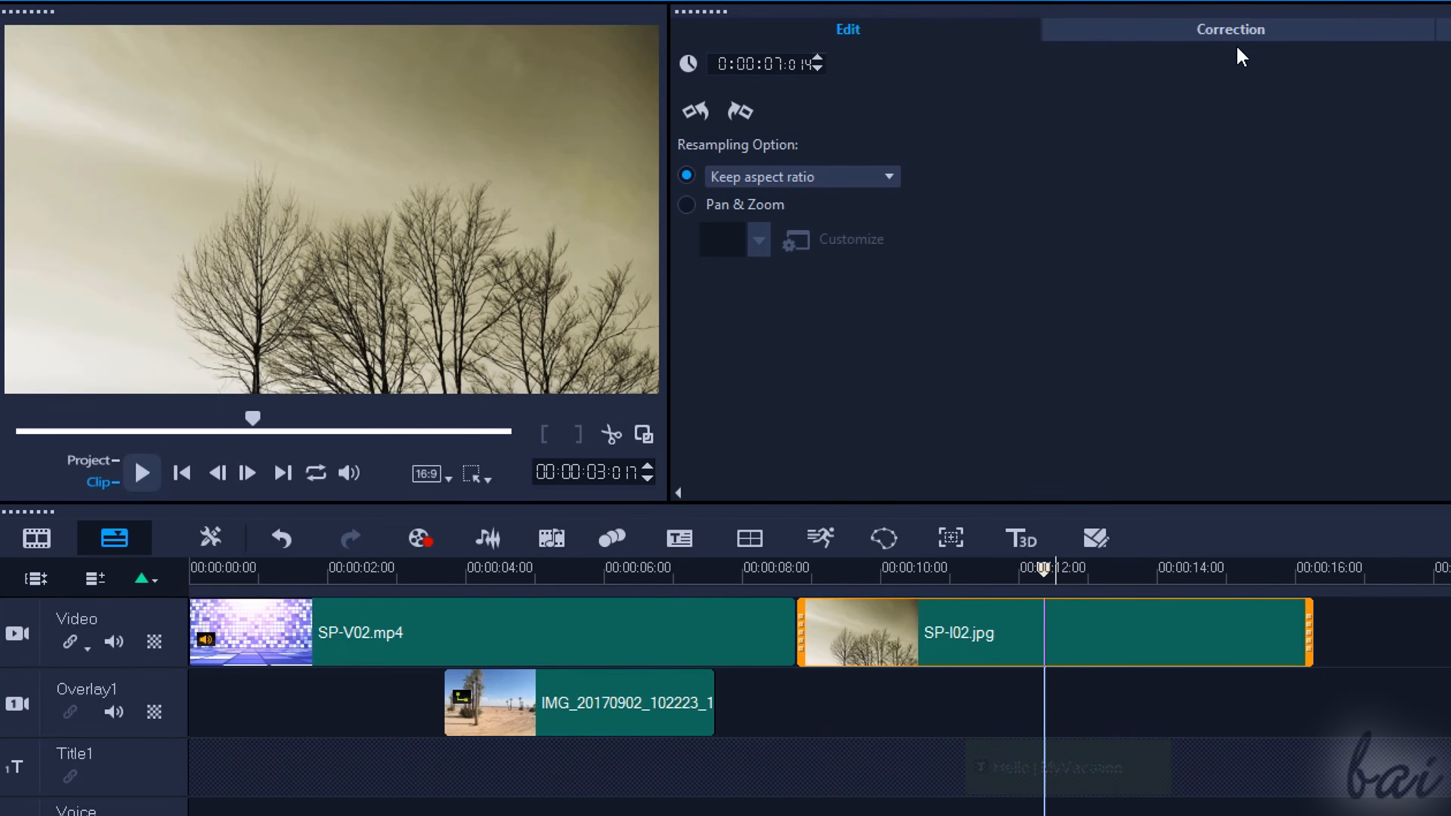
click(741, 112)
click(690, 112)
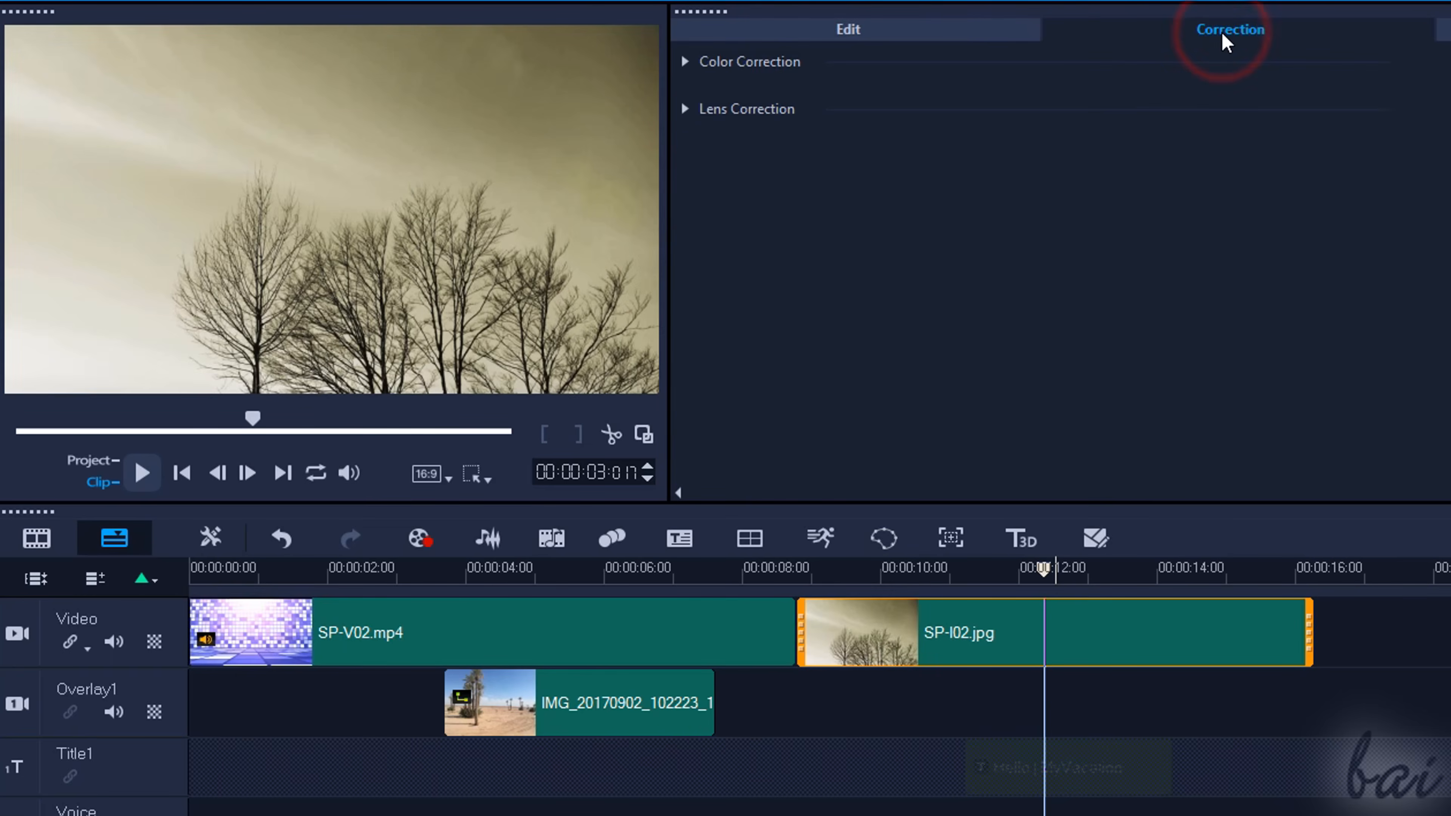
Step: Try adjusting the hue, saturation, brightness and gamma in the color correction of SP-I02.jpg
click(686, 62)
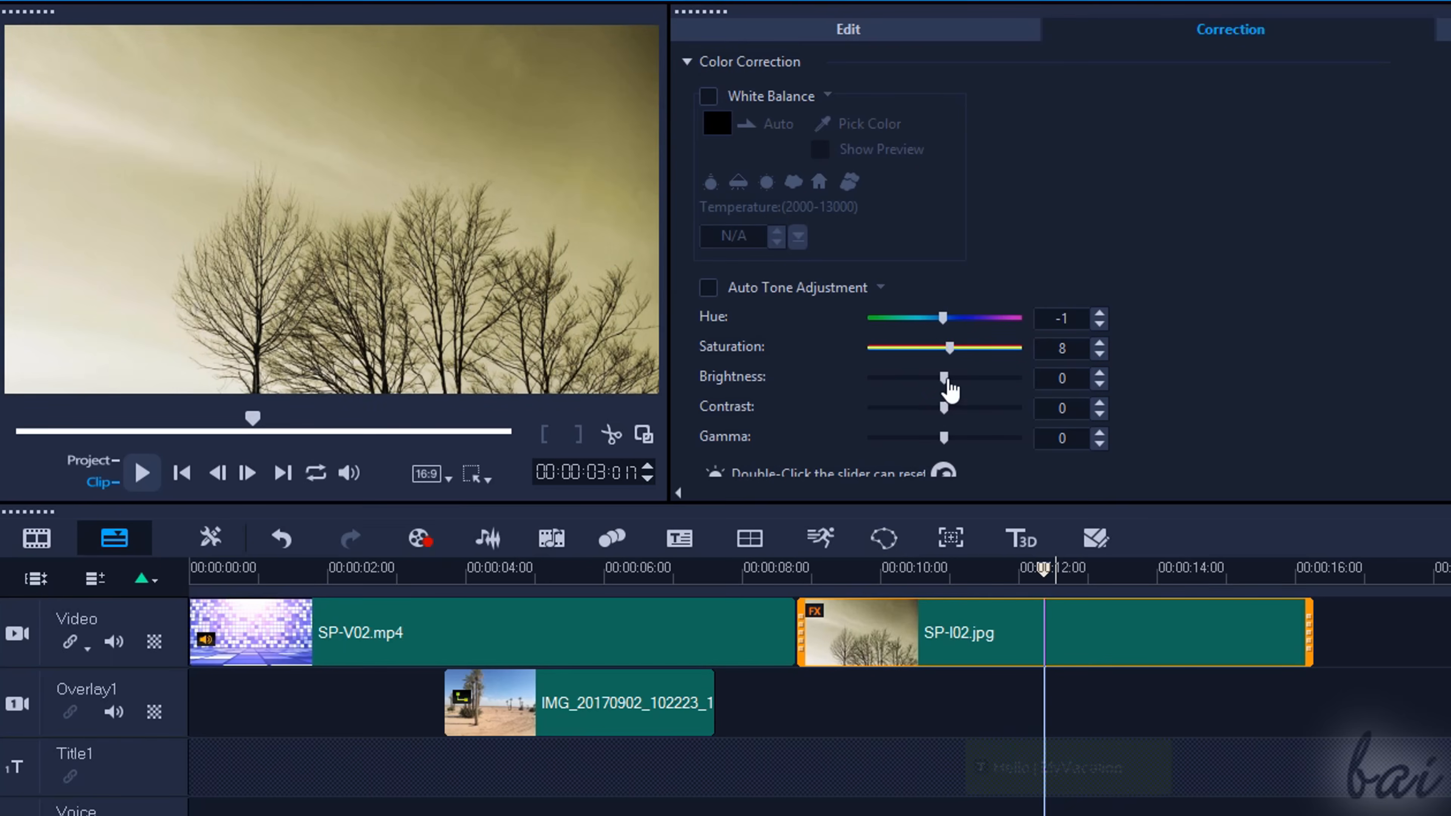
drag(992, 394, 959, 416)
drag(944, 318, 988, 319)
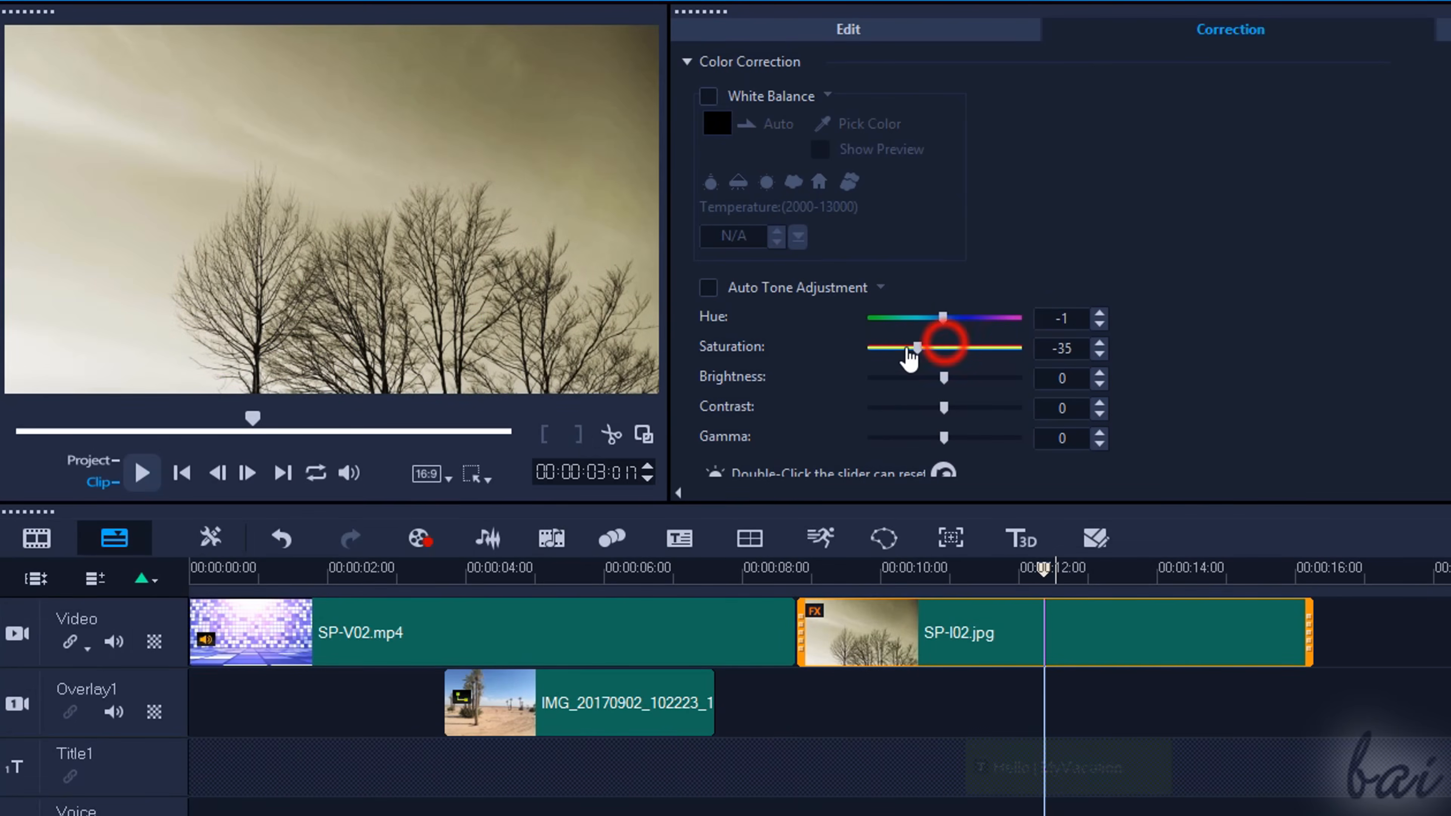
drag(910, 357, 982, 350)
drag(944, 438, 975, 453)
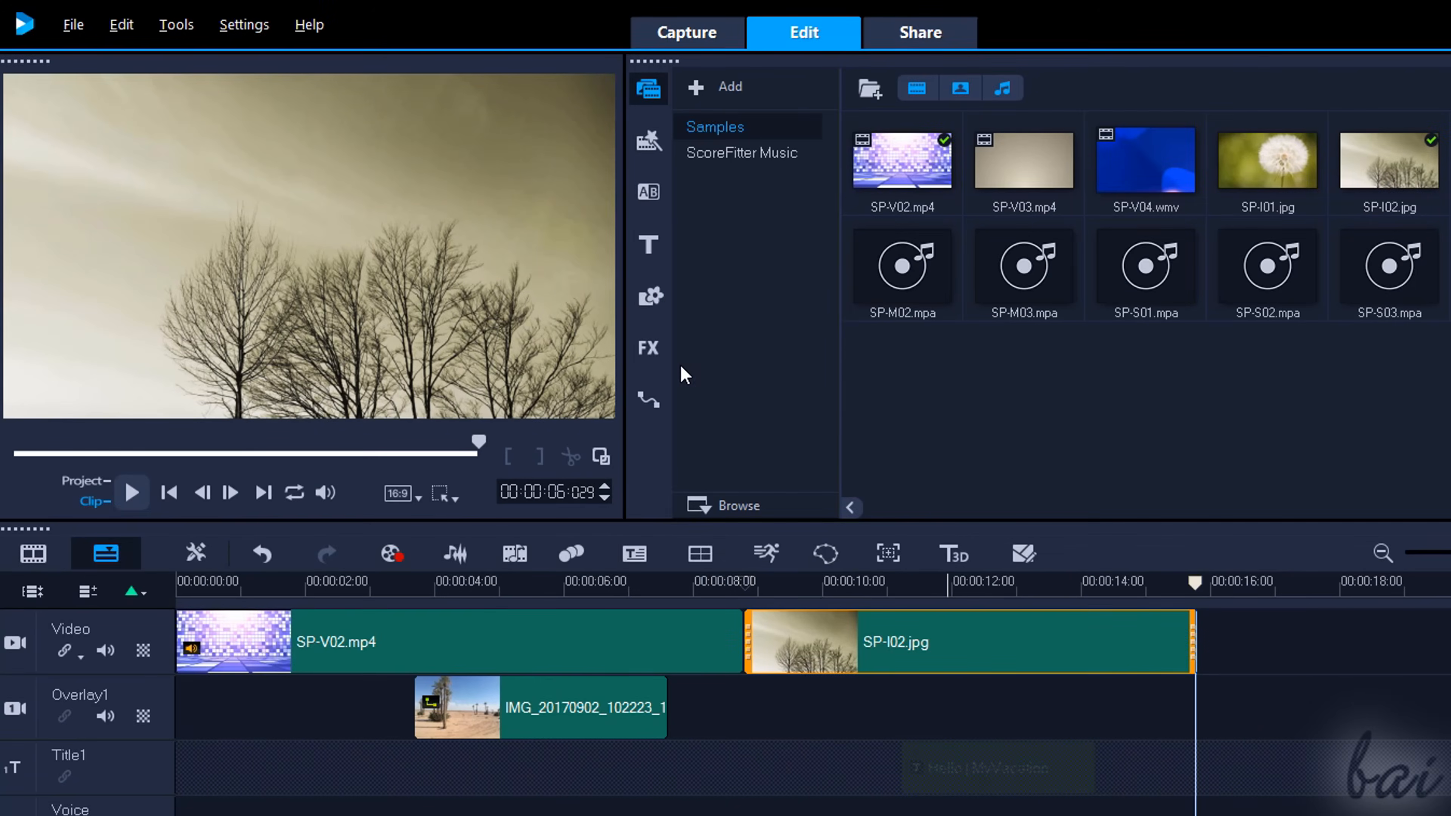
Step: Preview several filters, apply the Bubble filter to SP-I02.jpg and preview the clip at about 13 seconds
click(649, 349)
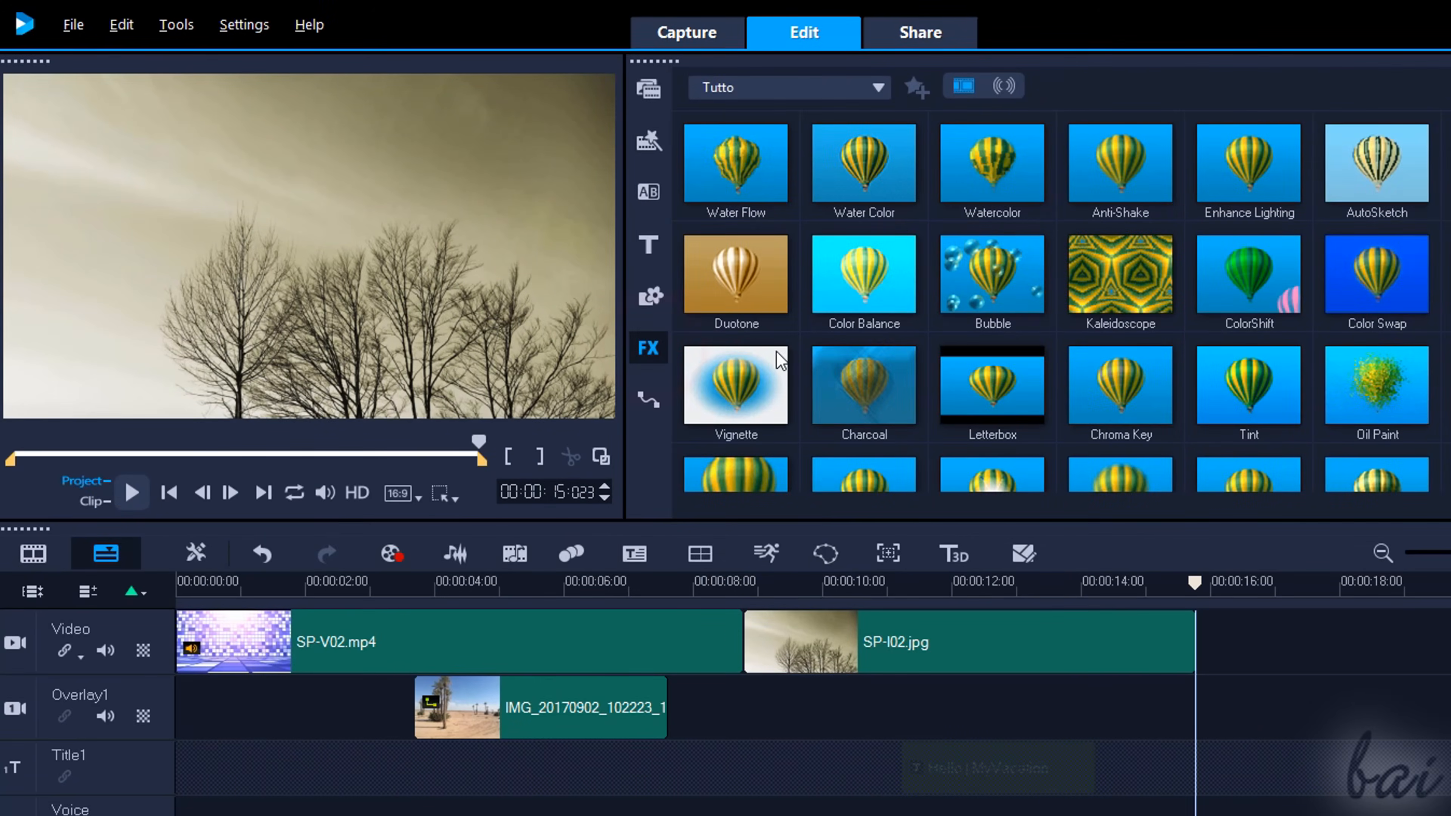
click(994, 274)
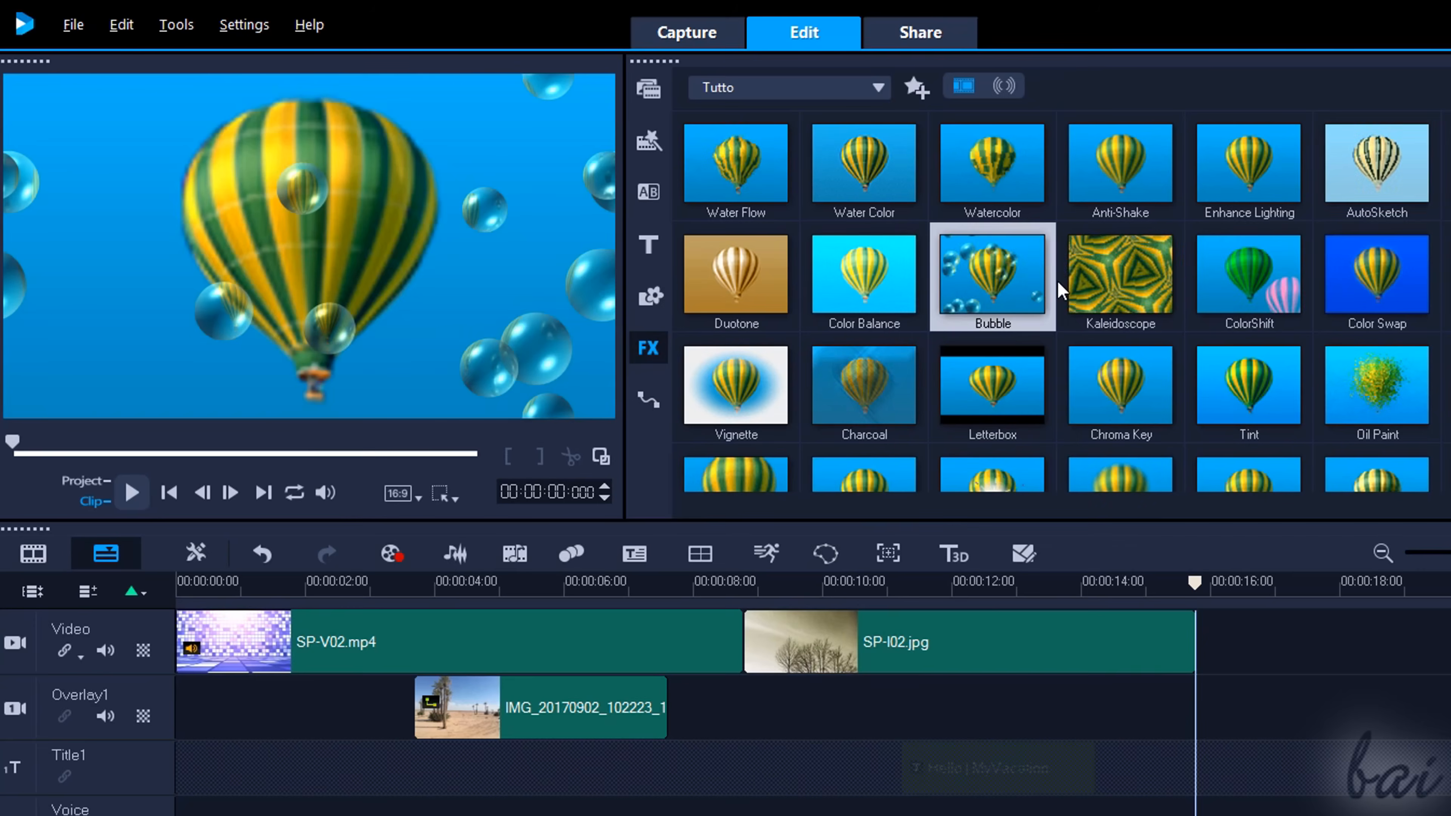
click(1248, 274)
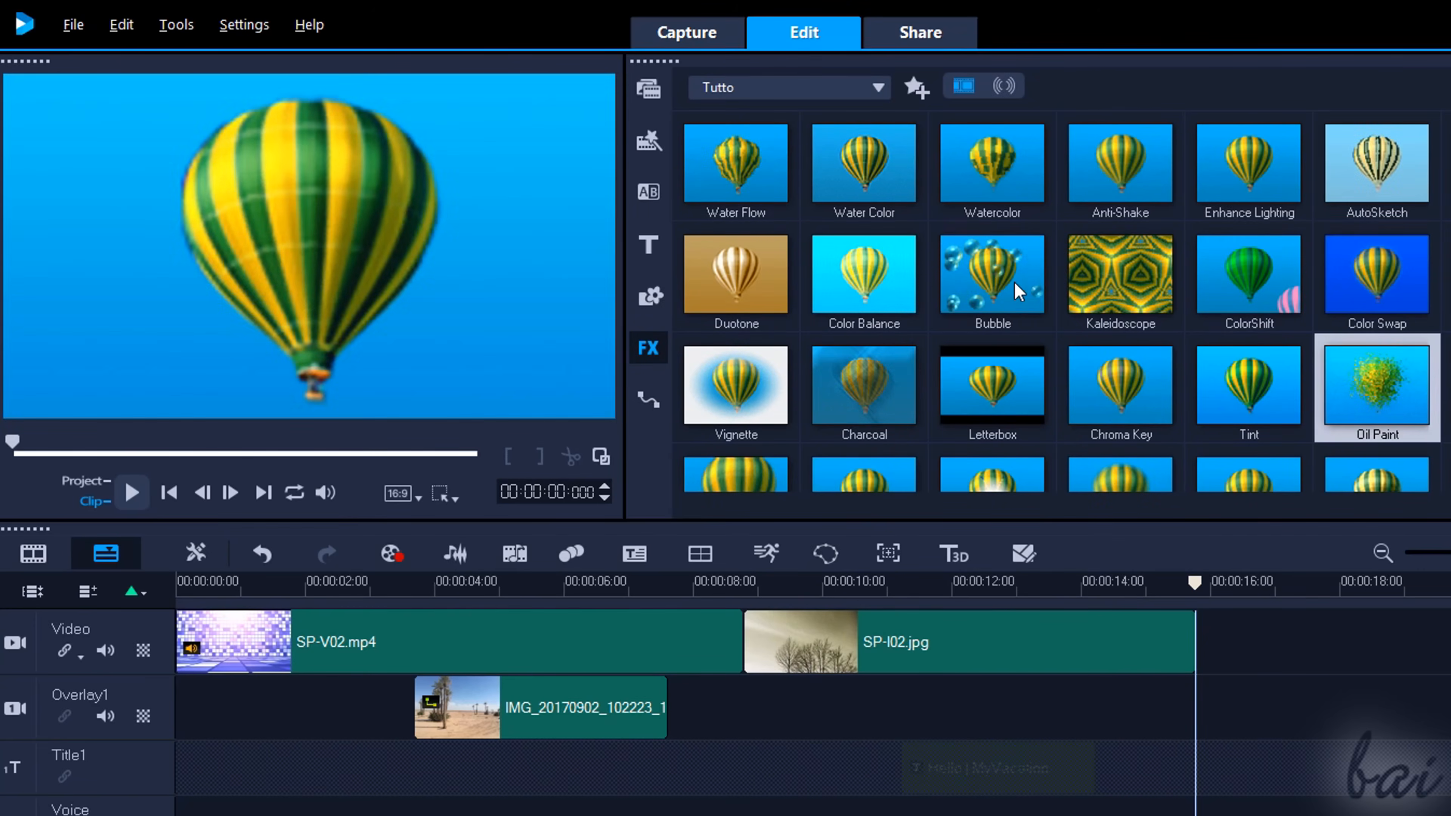
click(1009, 279)
drag(966, 443, 993, 664)
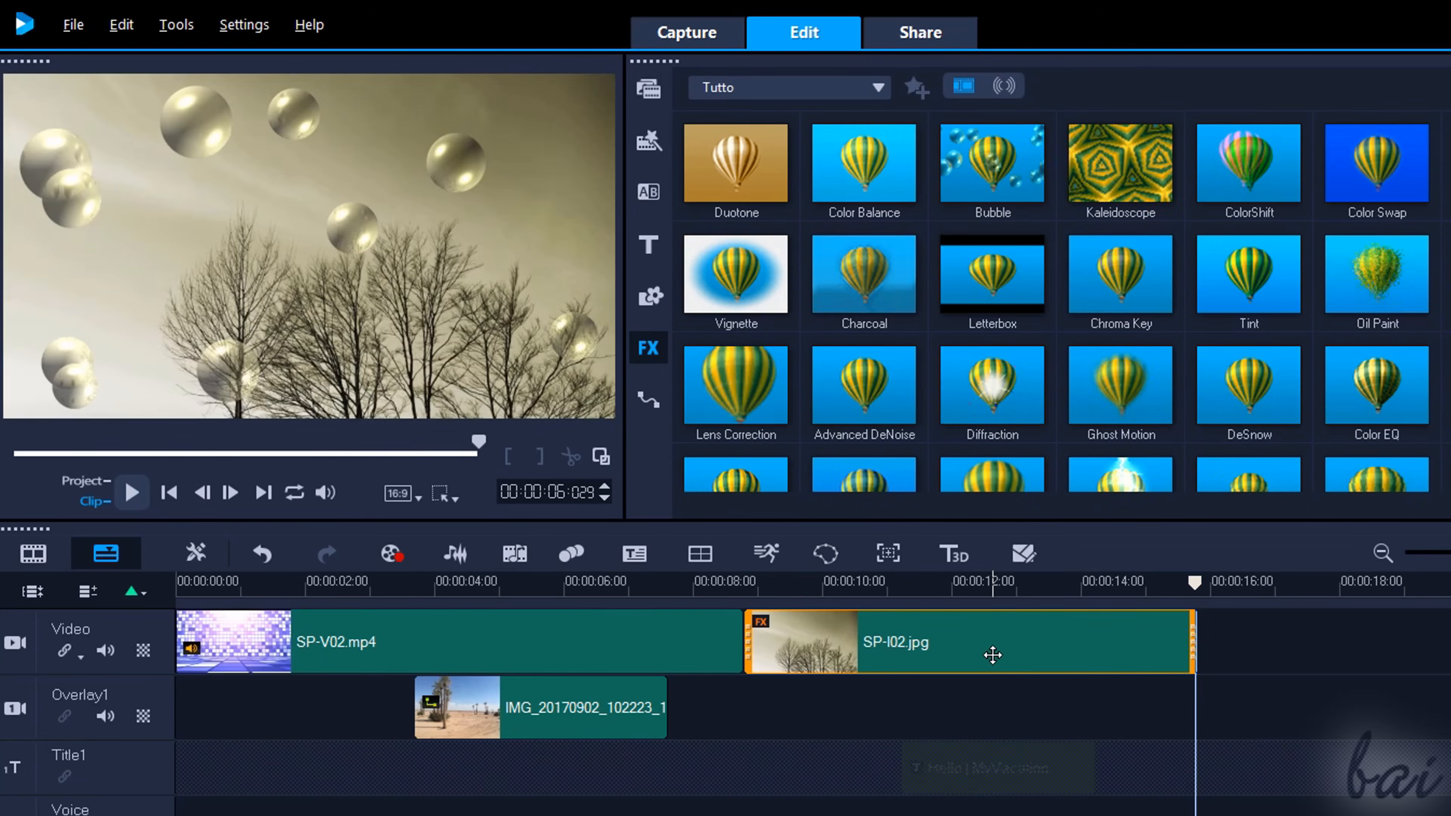
click(1017, 582)
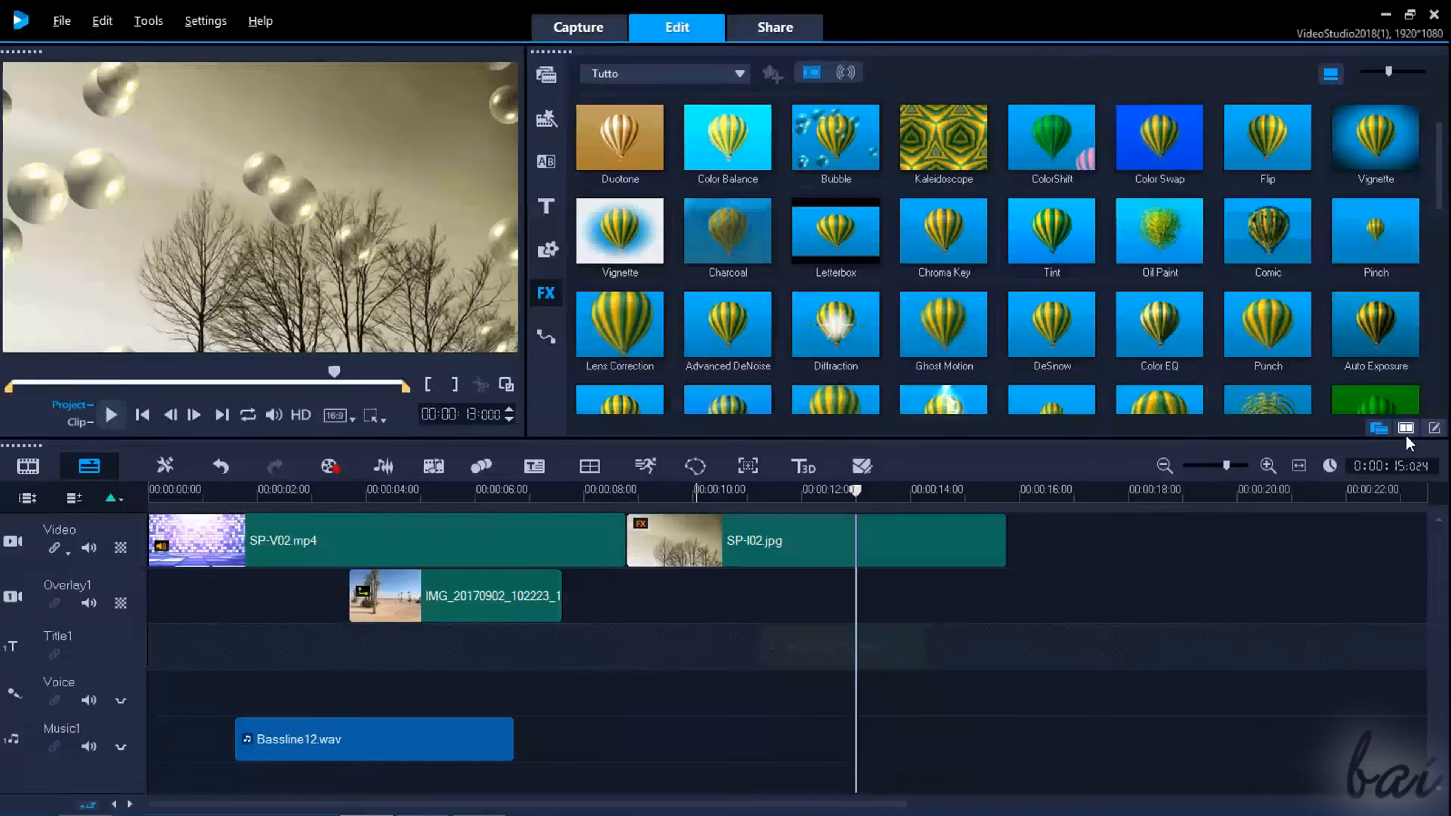
Step: Check the options of SP-I02.jpg, apply the Oil Paint filter to it and preview the clip
click(1429, 428)
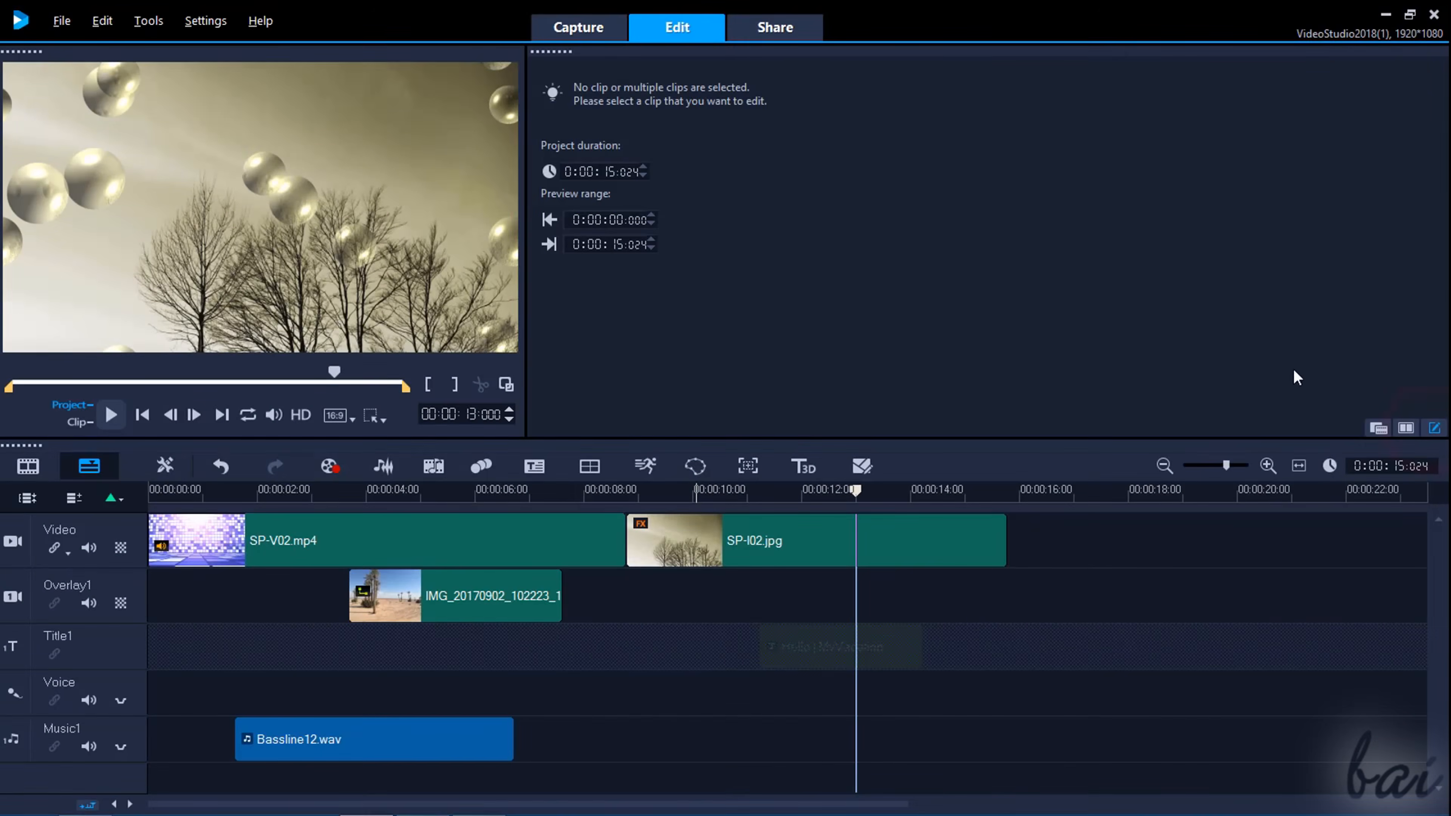
click(856, 539)
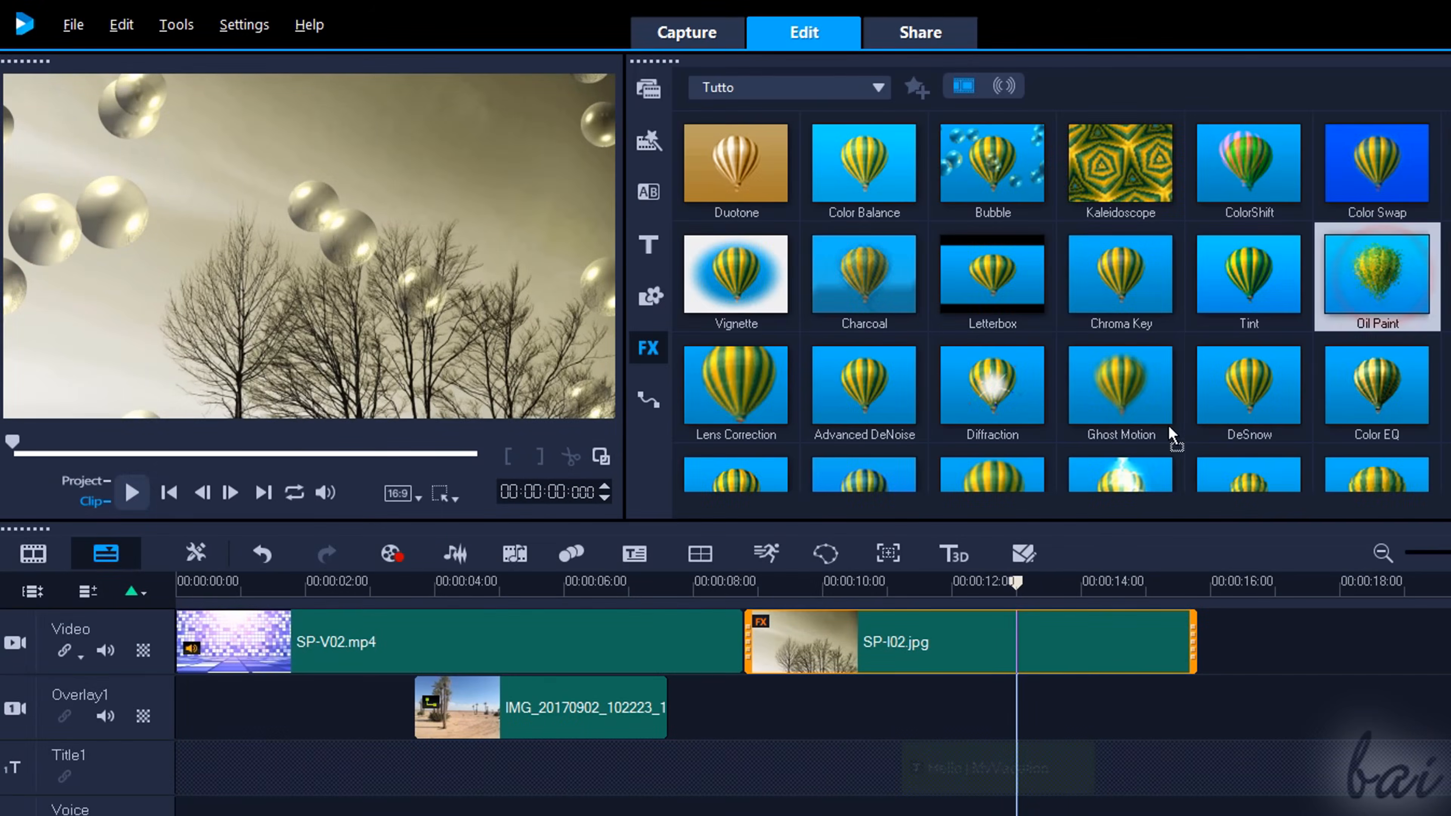
mouse_move(1170, 435)
mouse_down()
mouse_move(989, 606)
mouse_move(993, 641)
mouse_up()
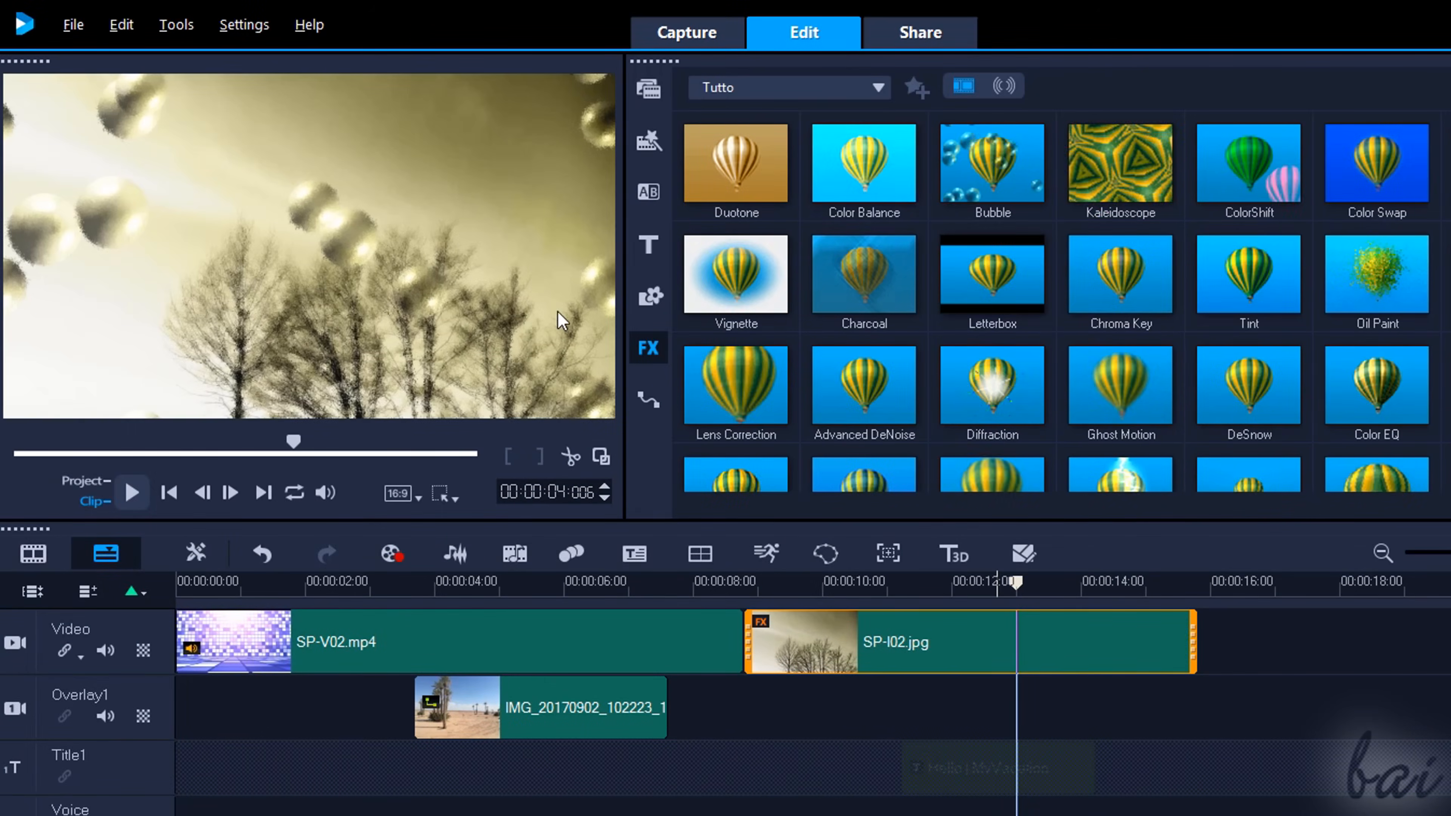
click(1019, 585)
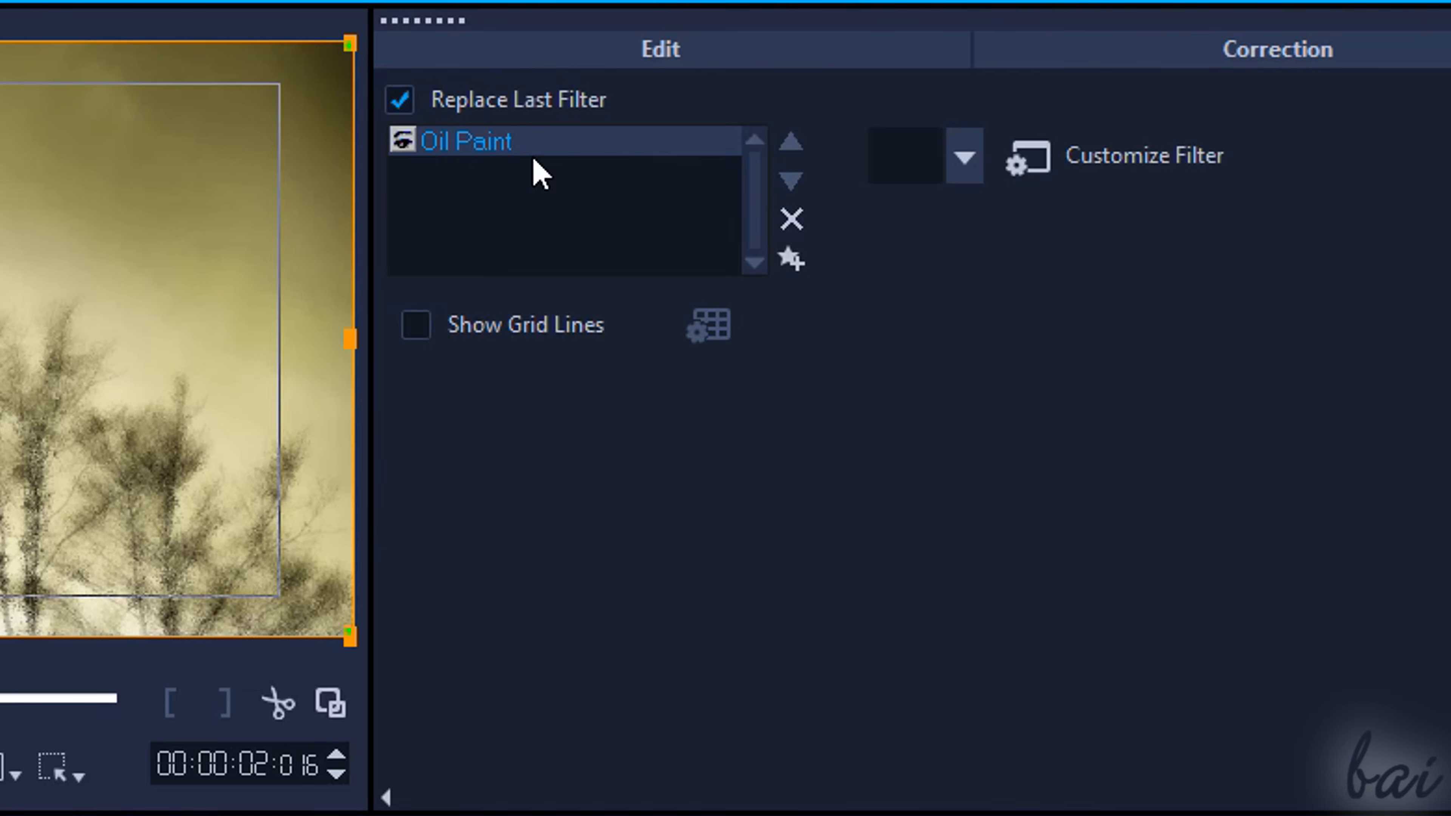
Step: Turn off replacing the last filter on SP-I02.jpg, reorder the filters and place Bubble below Oil Paint
click(400, 101)
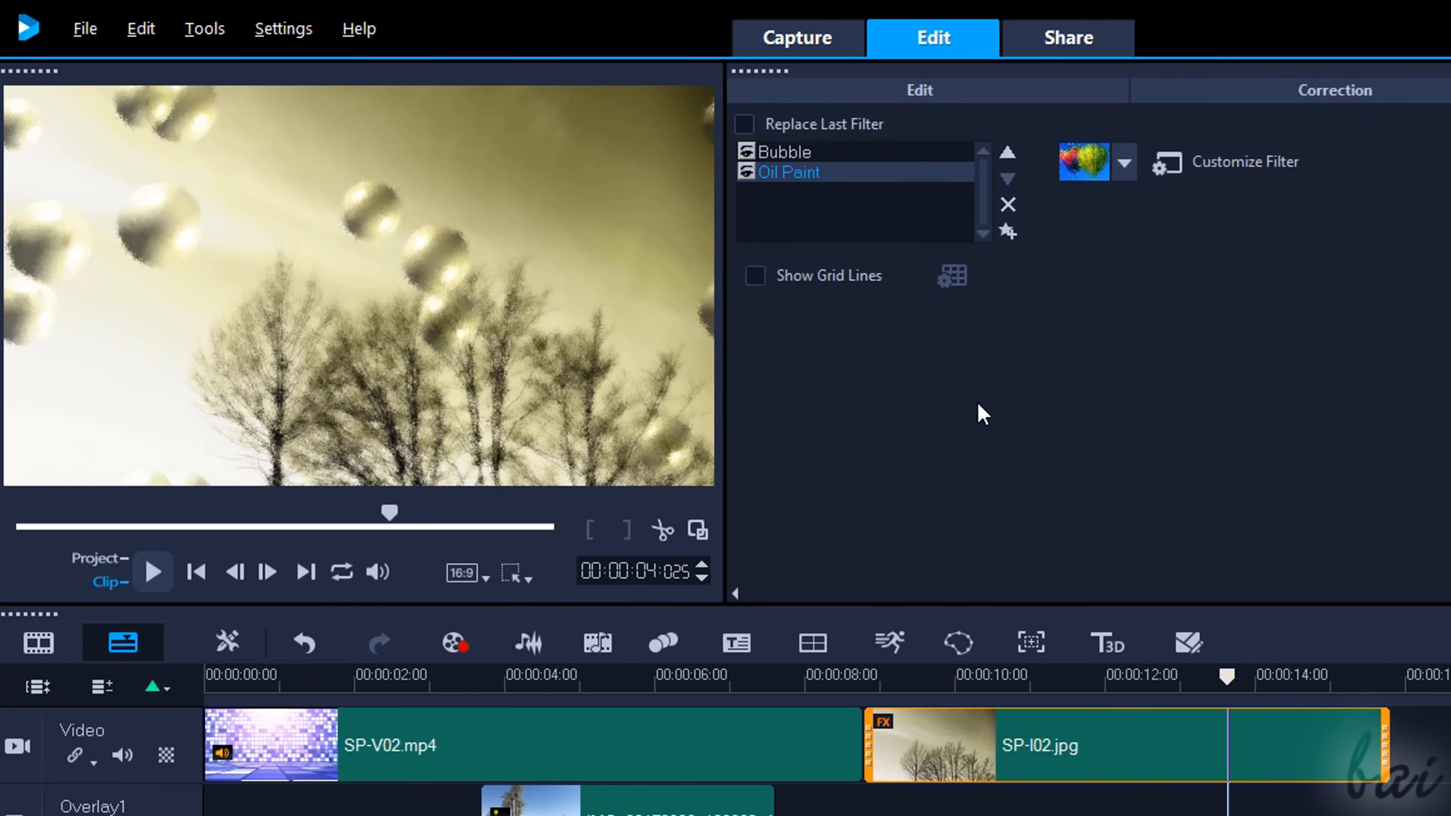
click(834, 152)
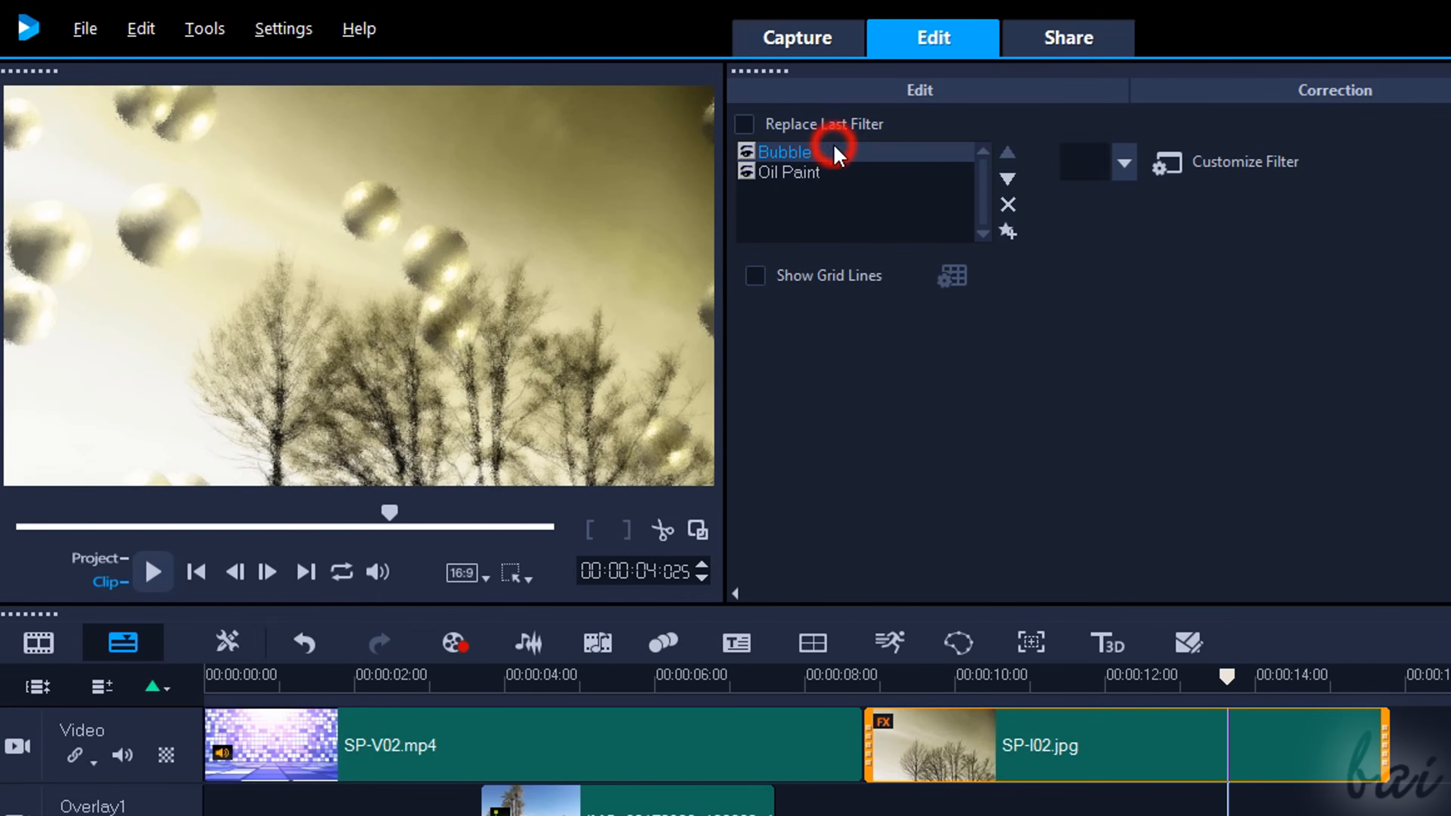
click(1009, 181)
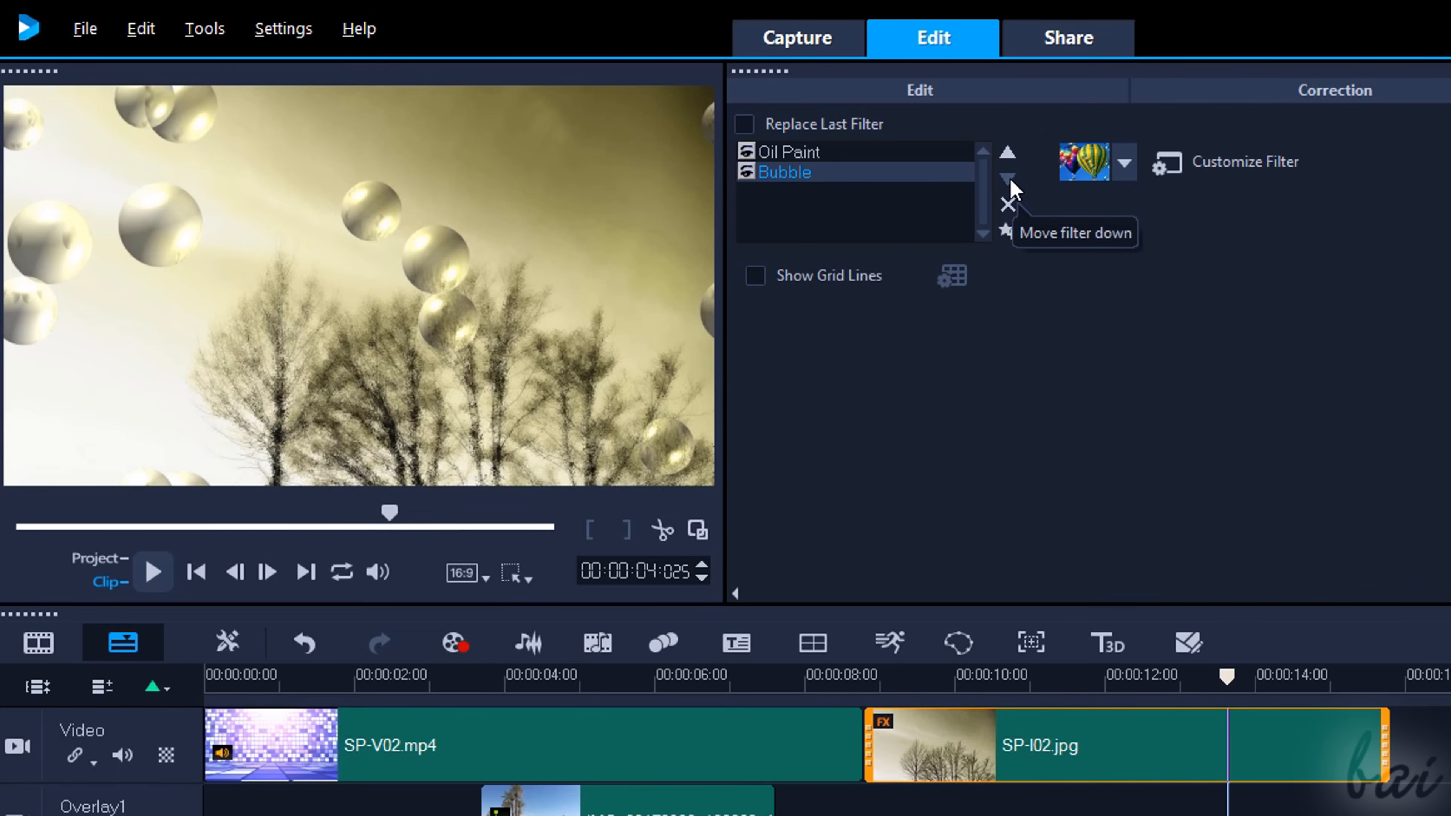
click(1008, 154)
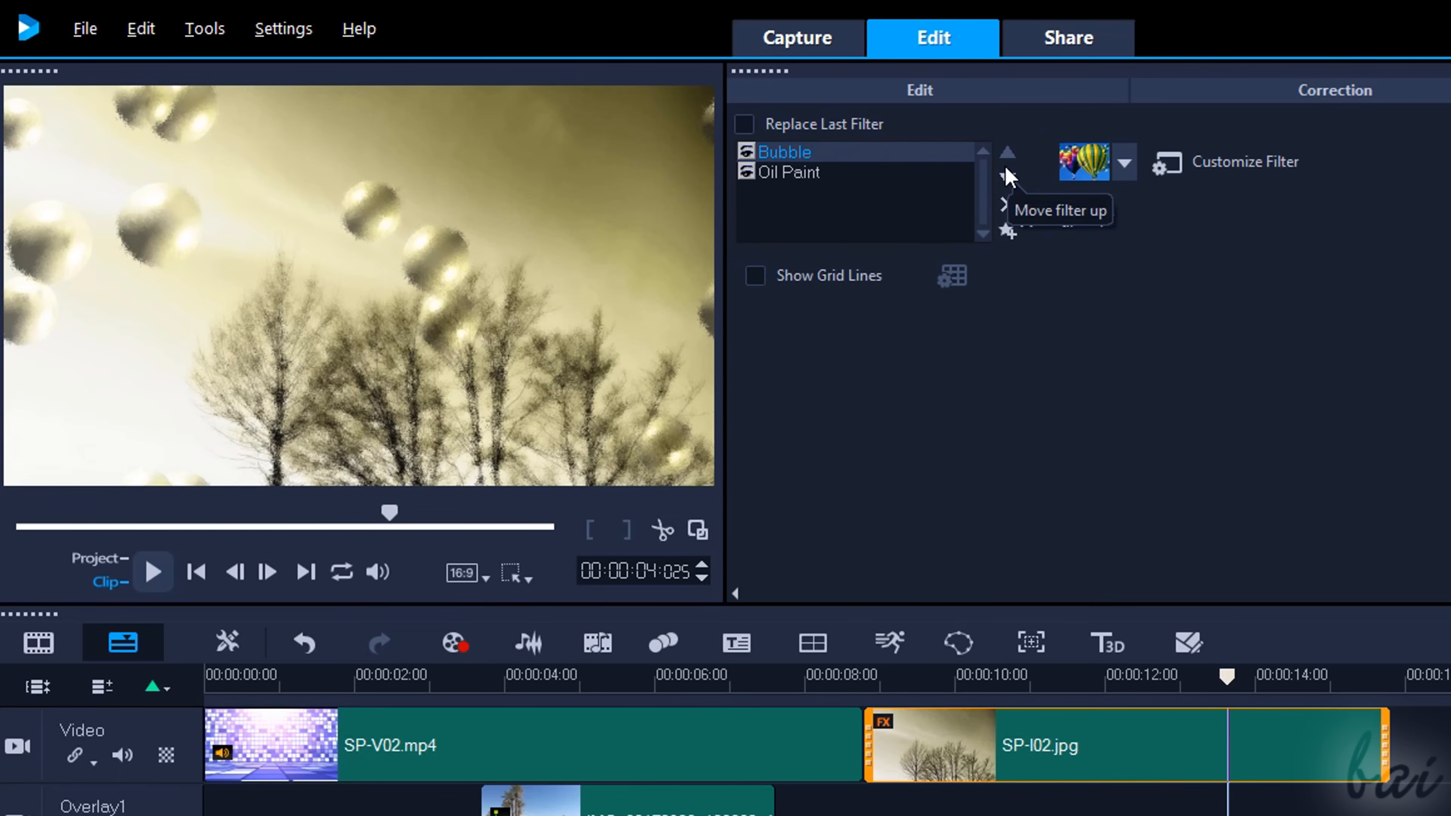
click(1009, 181)
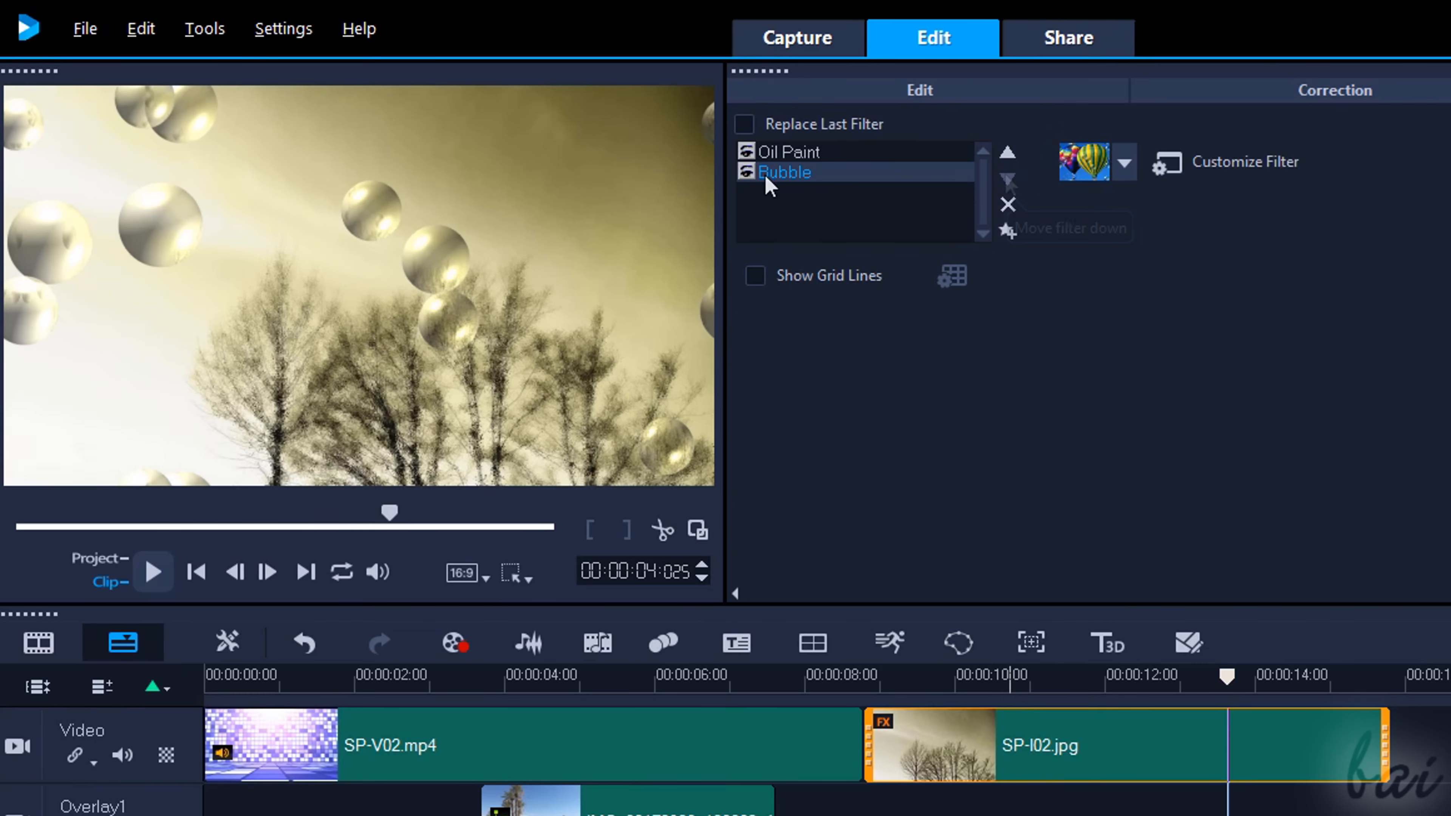
Step: Toggle the Bubble and Oil Paint filters of SP-I02.jpg off and on, and delete the Bubble filter
click(746, 172)
click(746, 172)
click(746, 152)
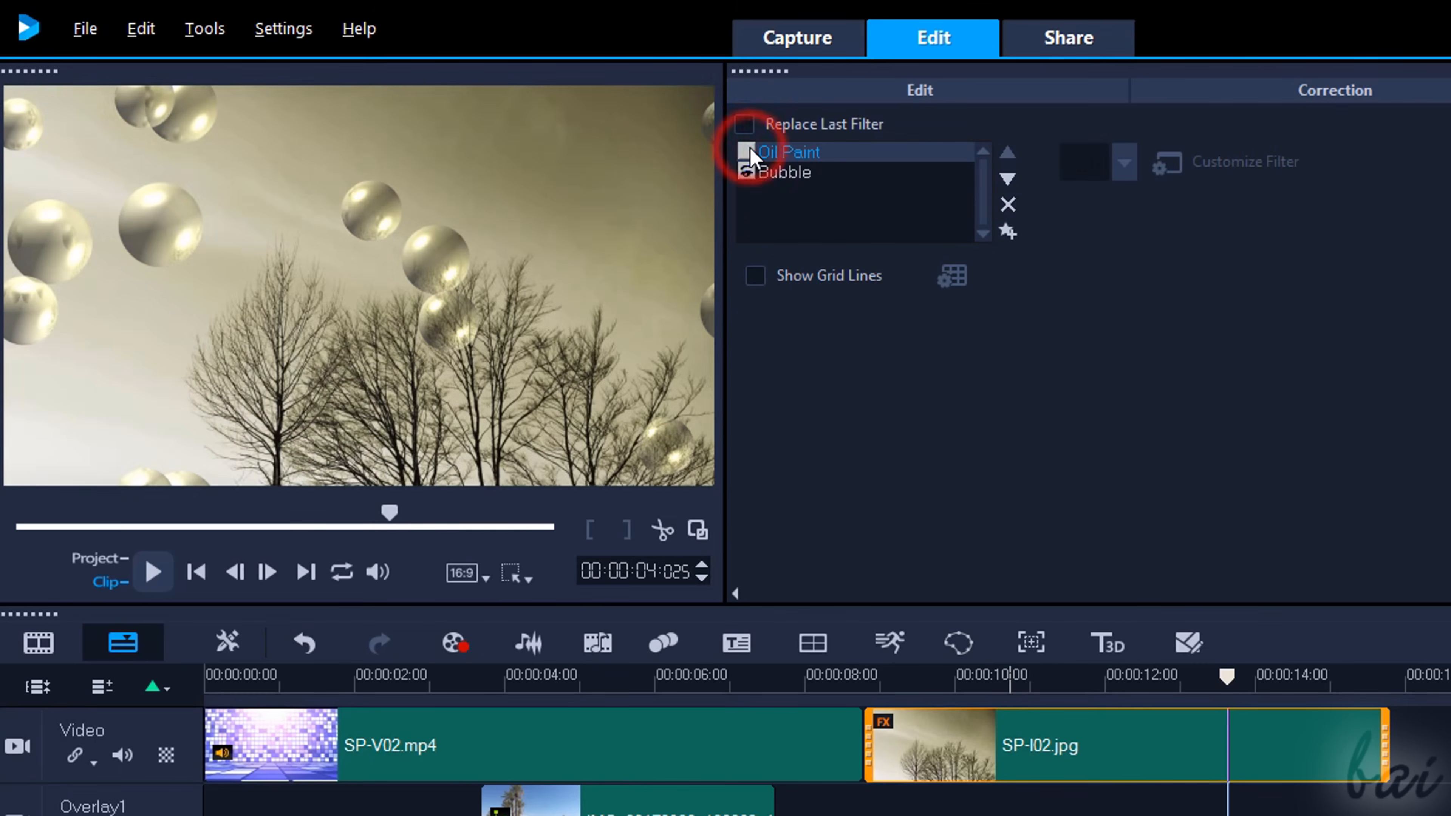
click(746, 151)
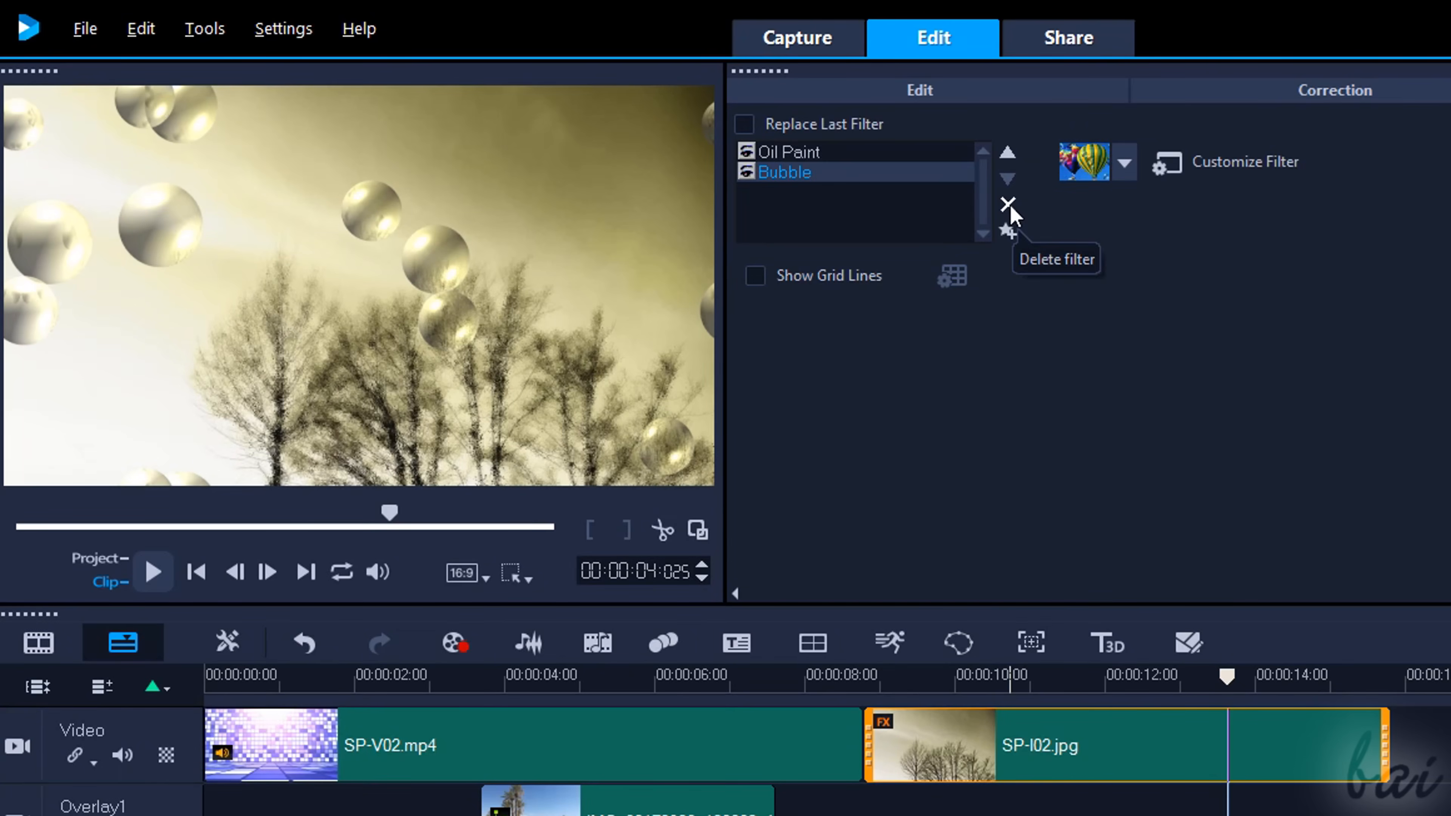
click(1008, 206)
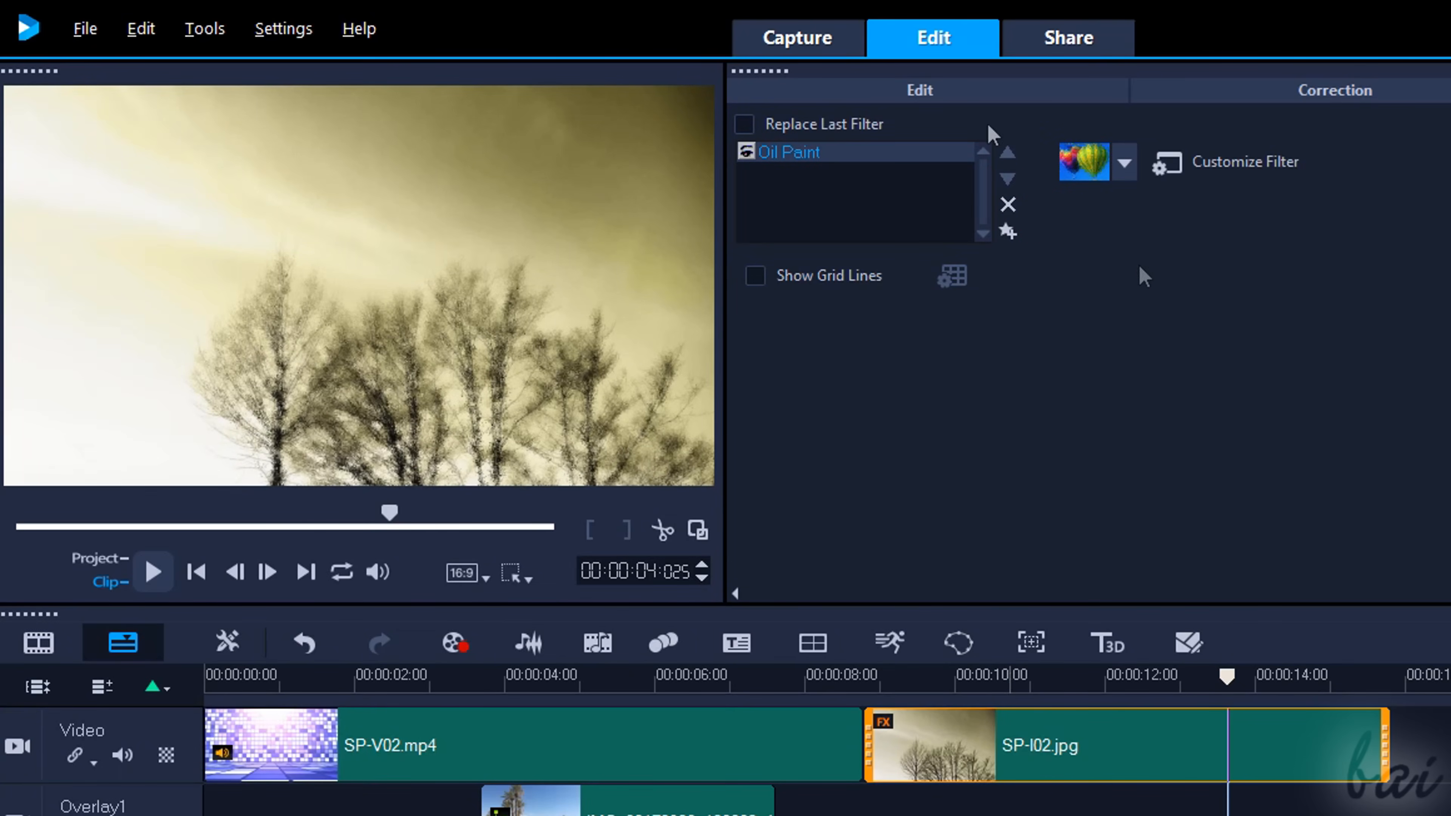
Step: Open the customization of the Oil Paint filter on SP-I02.jpg and adjust its settings
click(844, 159)
click(1268, 167)
mouse_move(223, 626)
mouse_down()
mouse_move(237, 622)
mouse_move(156, 624)
mouse_up()
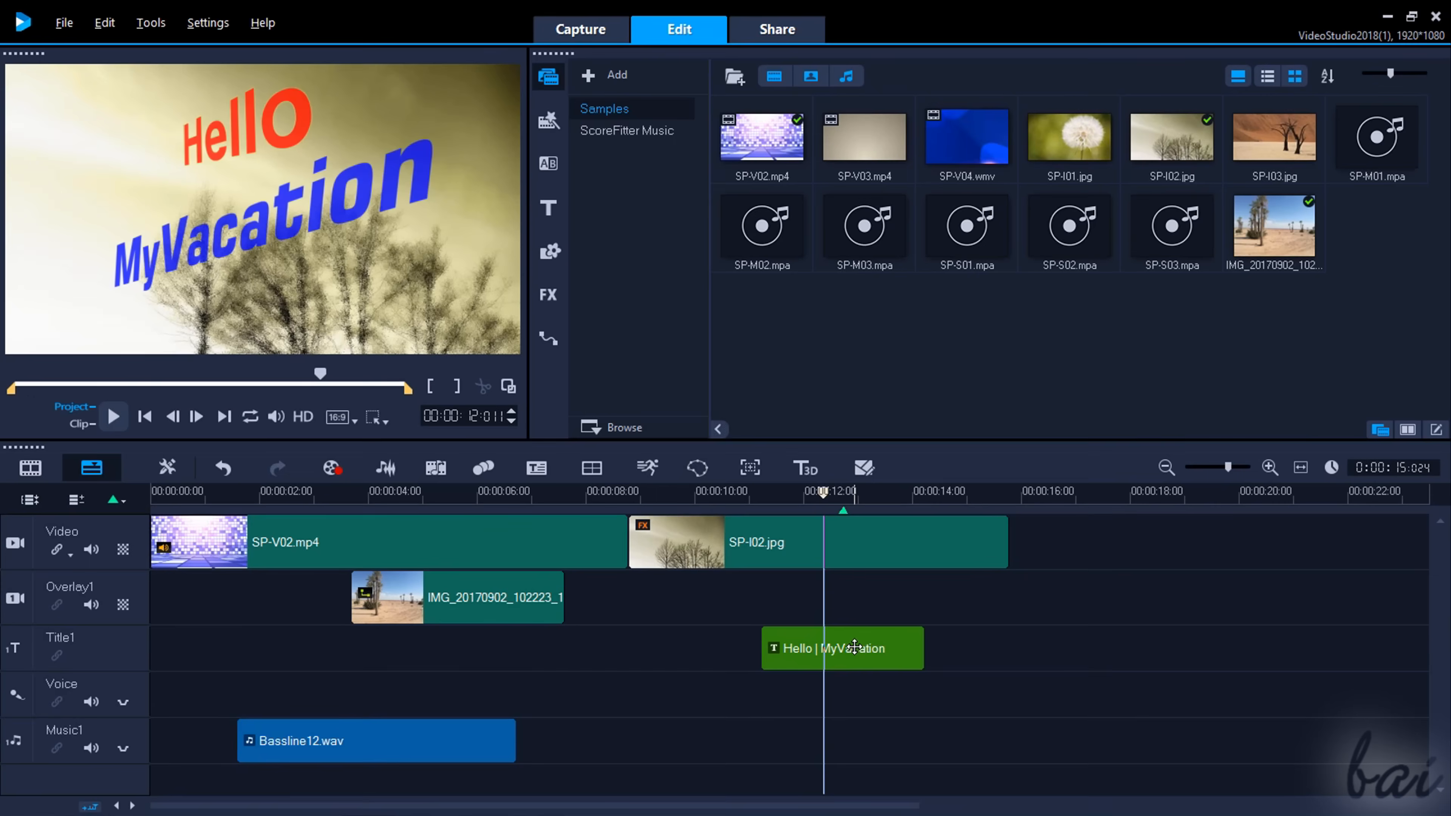
Step: Apply the second Moving Path animation preset to Hello in the Hello | MyVacation title and preview it
click(848, 649)
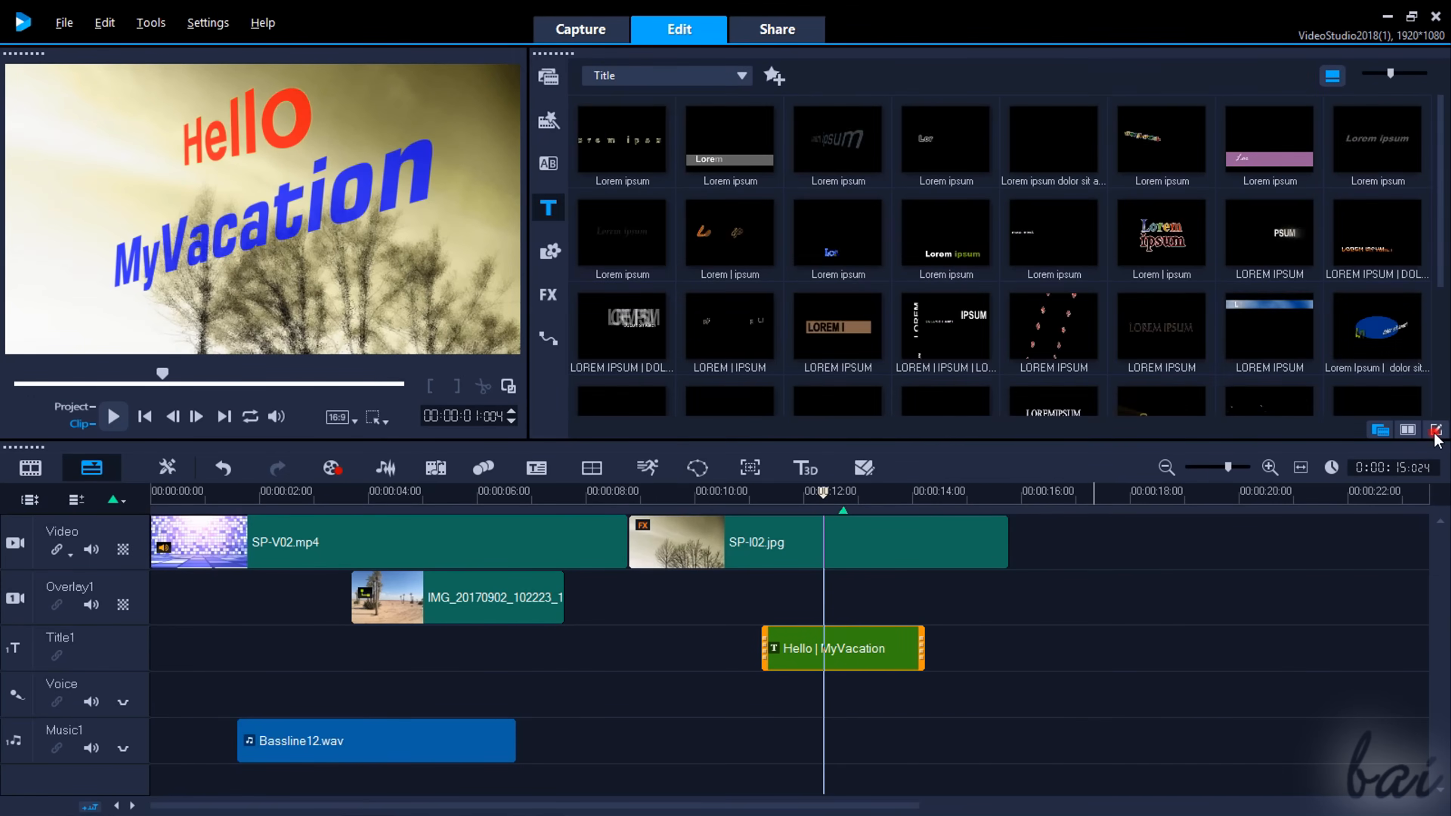
click(1435, 433)
click(1123, 69)
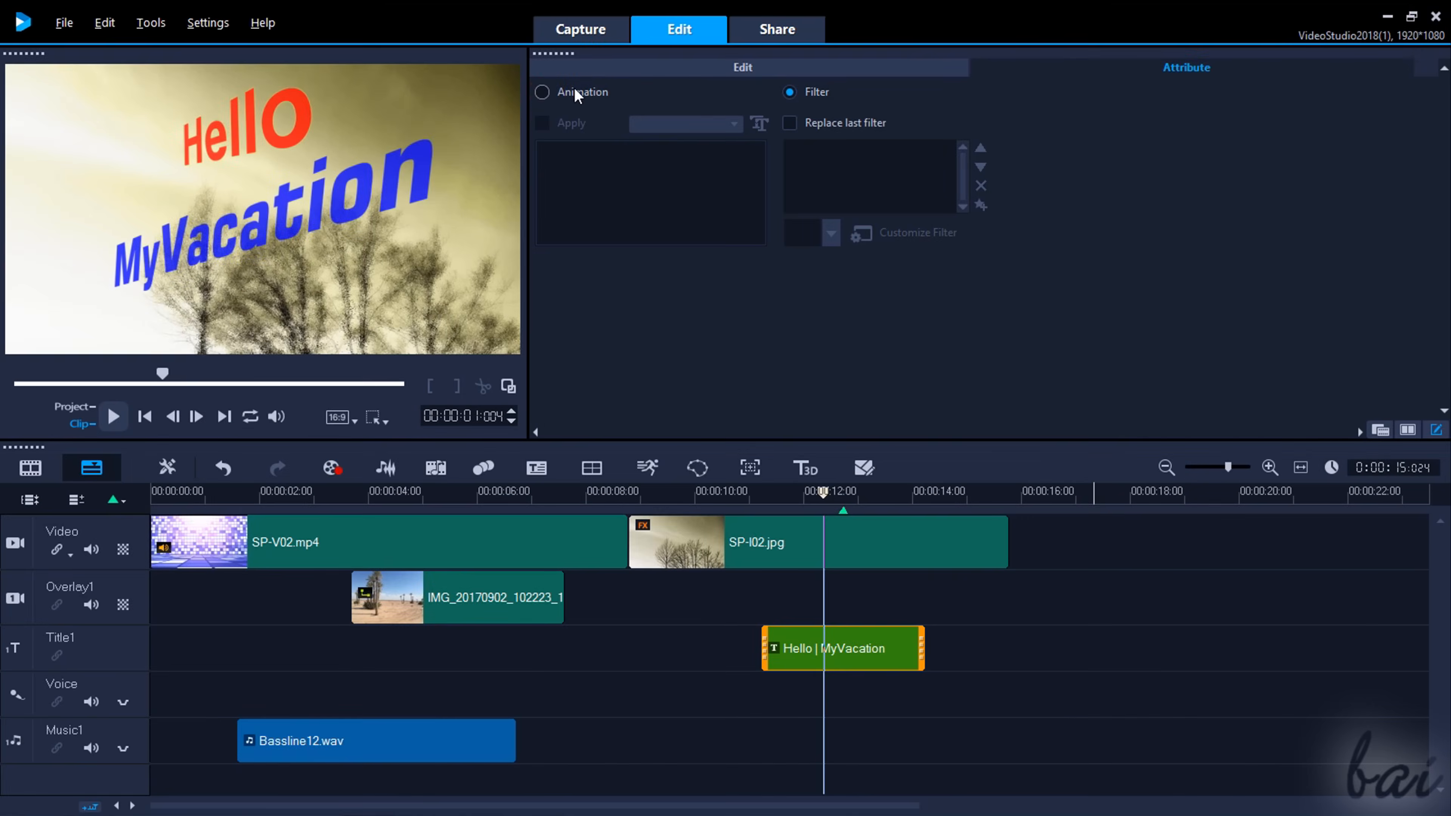
click(540, 93)
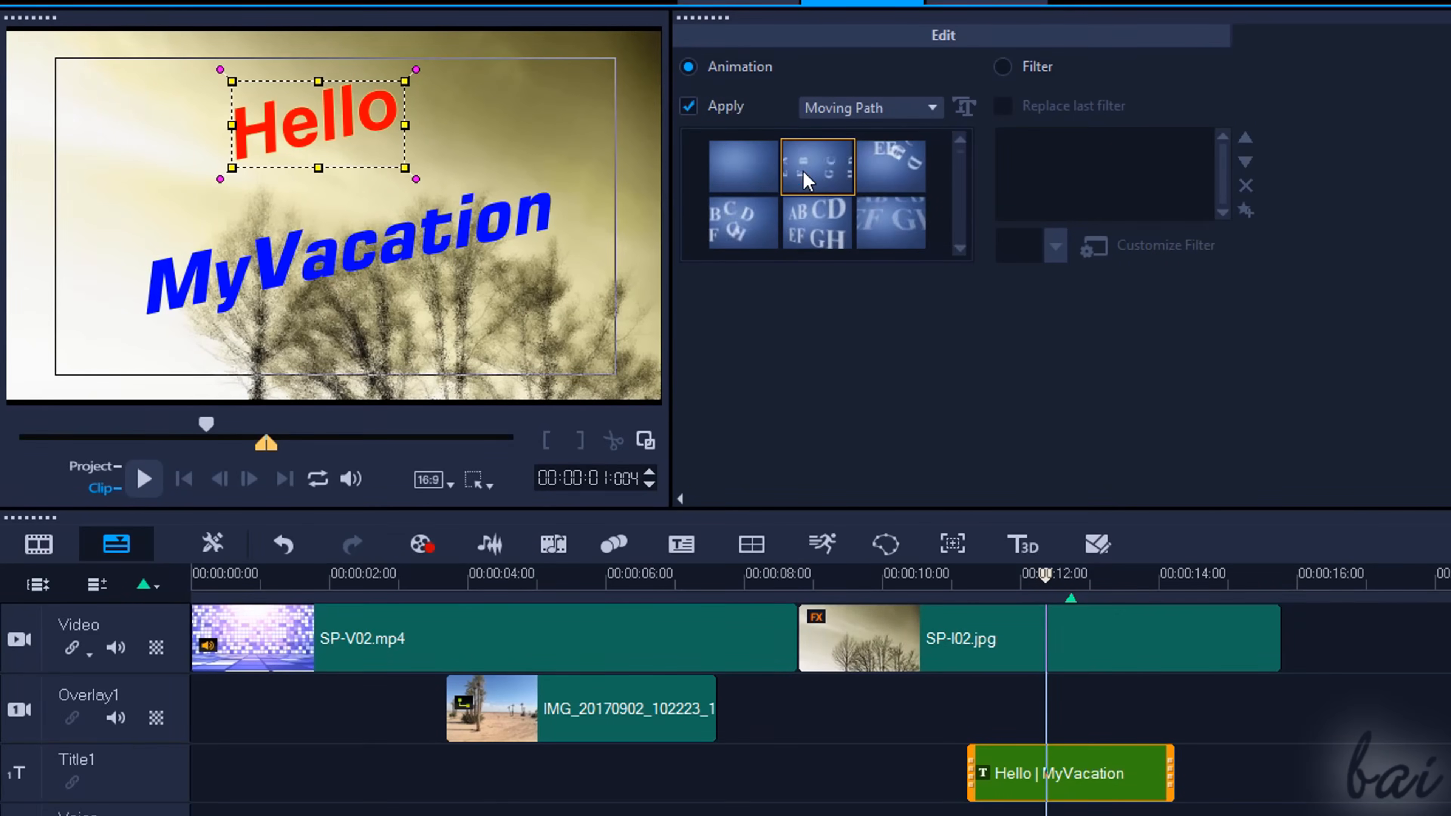
click(807, 180)
click(144, 480)
Step: Apply the Water Flow filter to the Hello | MyVacation title and toggle it off and on
click(1100, 760)
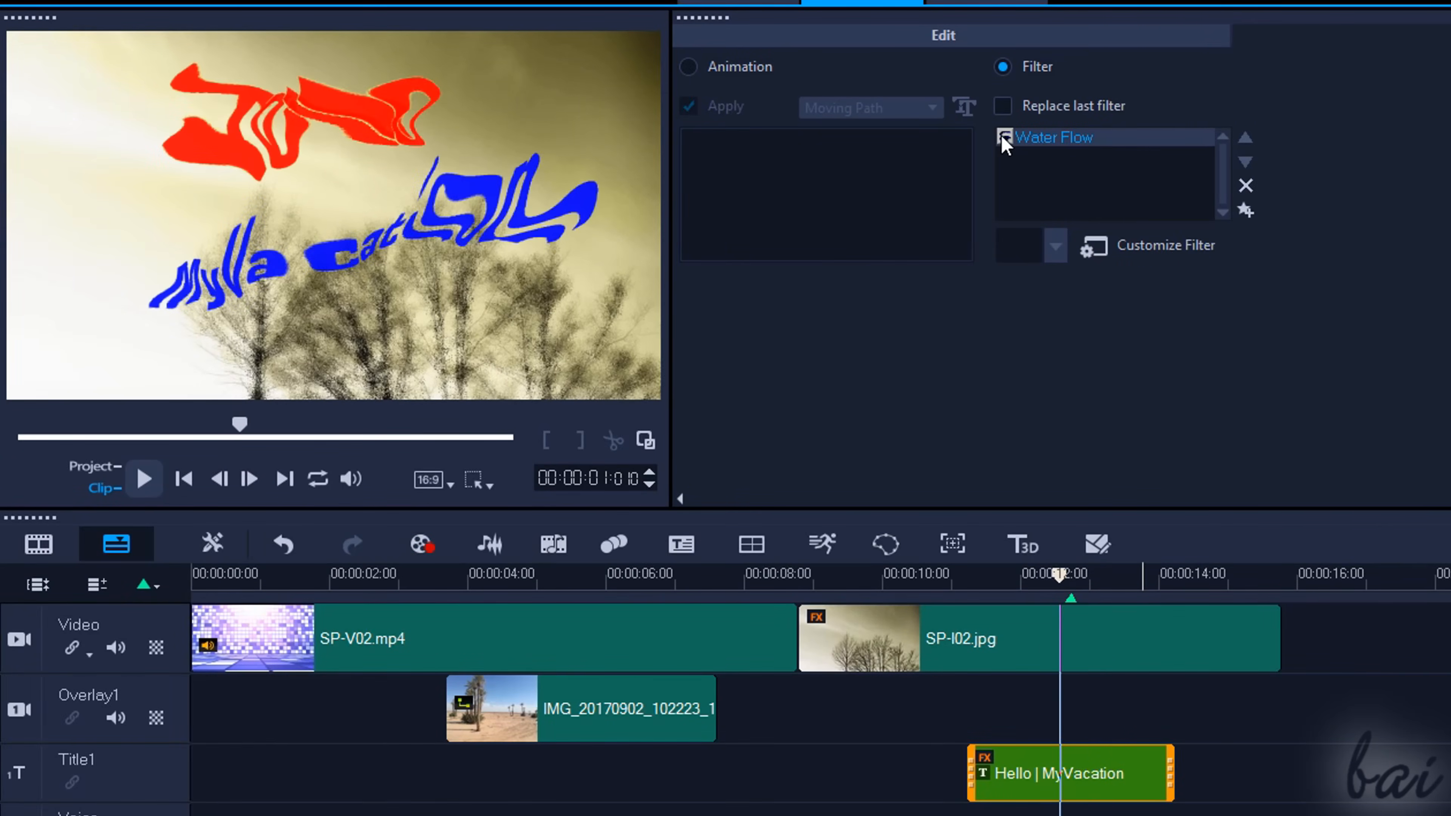
click(1003, 137)
click(1004, 137)
click(1004, 138)
click(1003, 137)
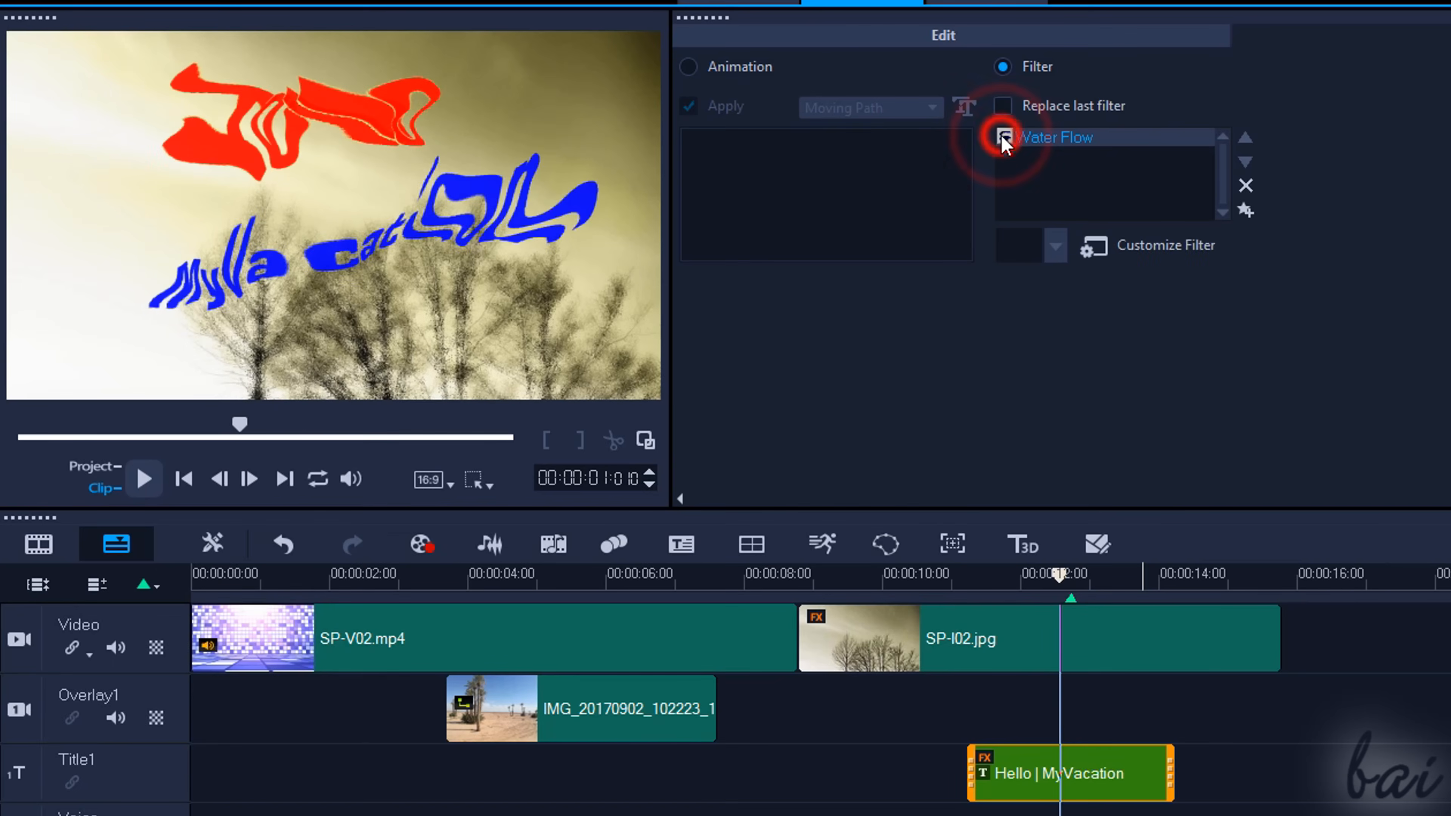
click(1004, 137)
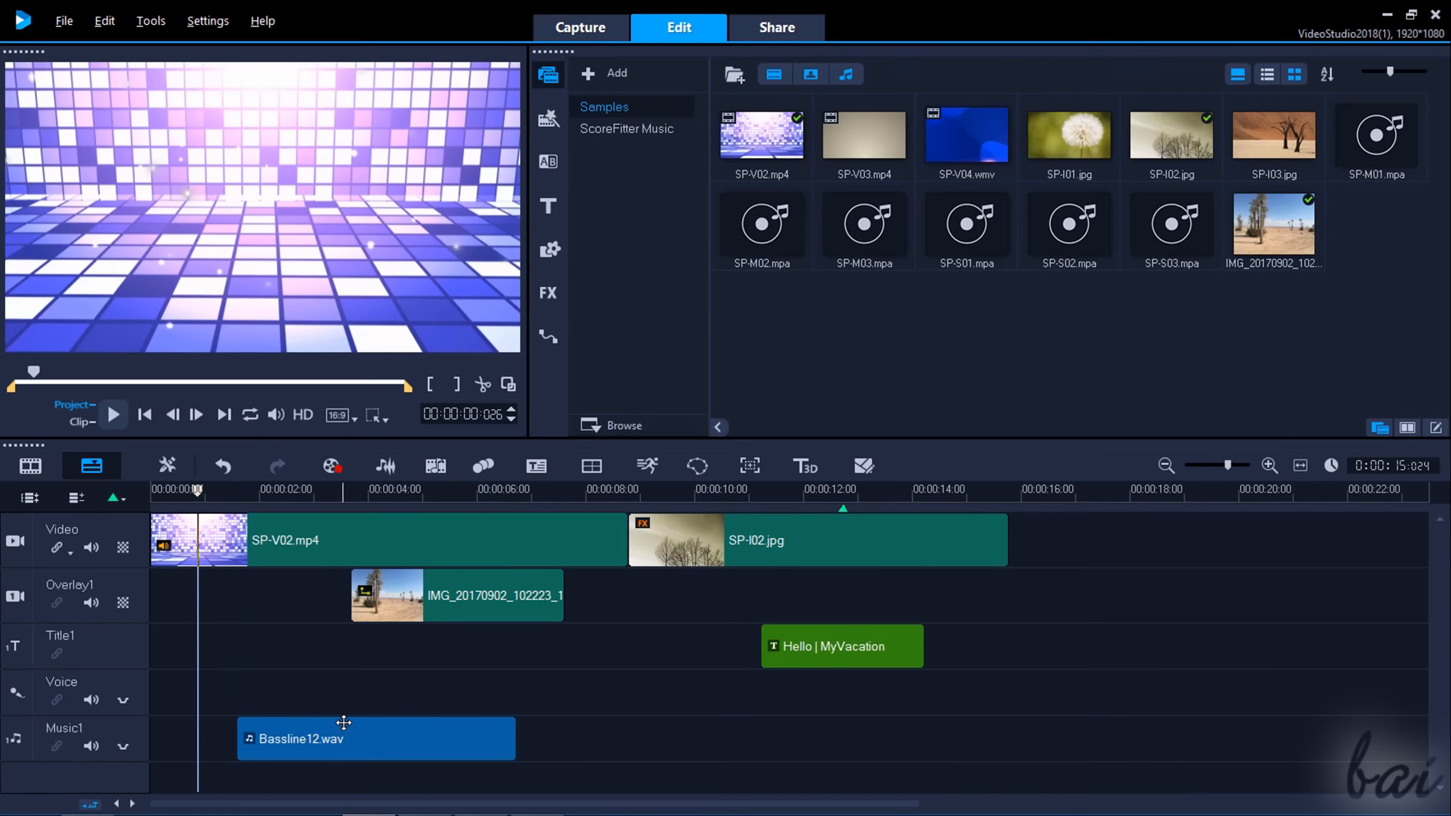
Step: Examine the options of the Bassline12.wav audio clip, including Speed/Time-lapse and Audio Filter
click(343, 723)
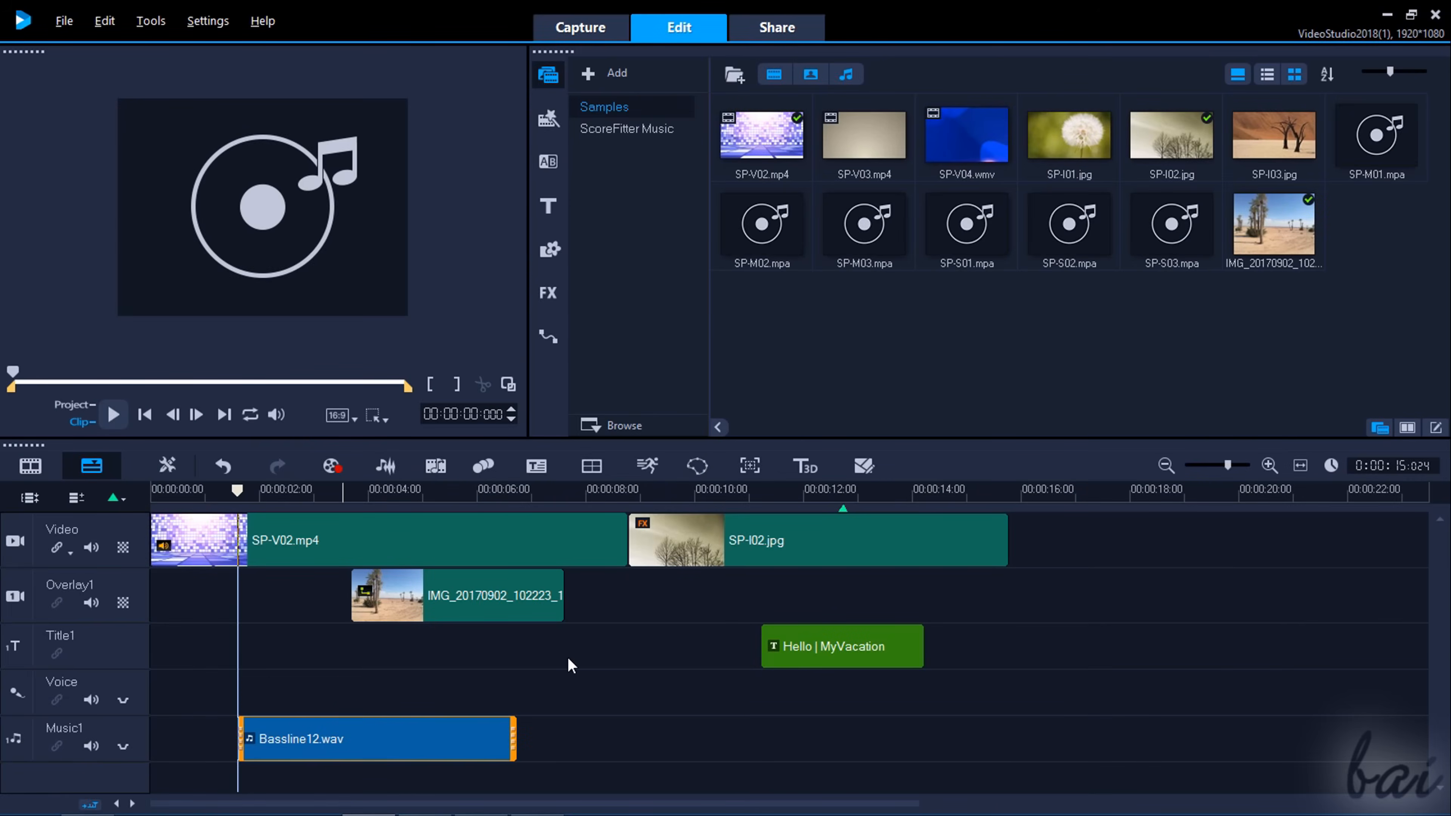
click(1433, 429)
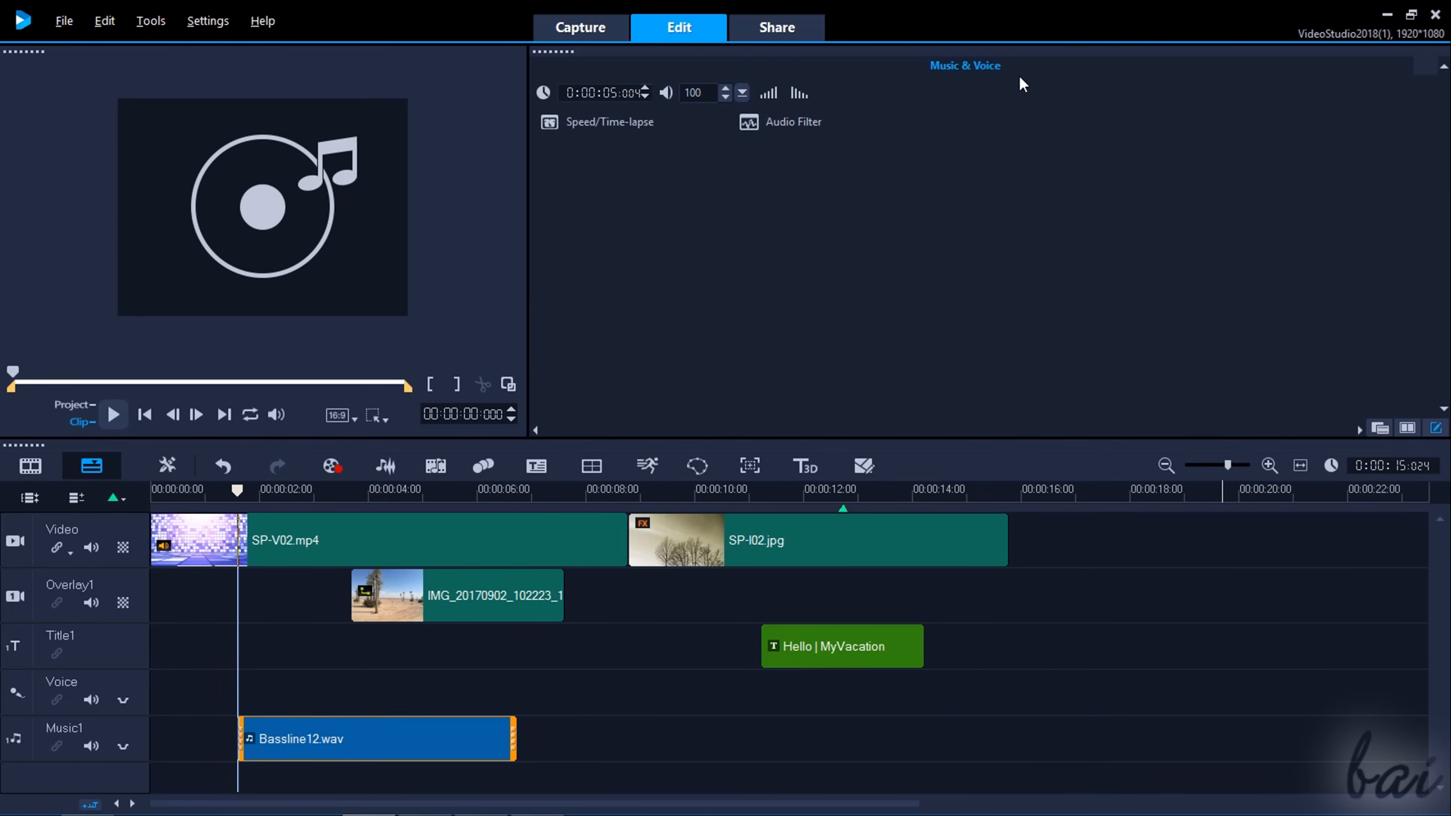
click(612, 122)
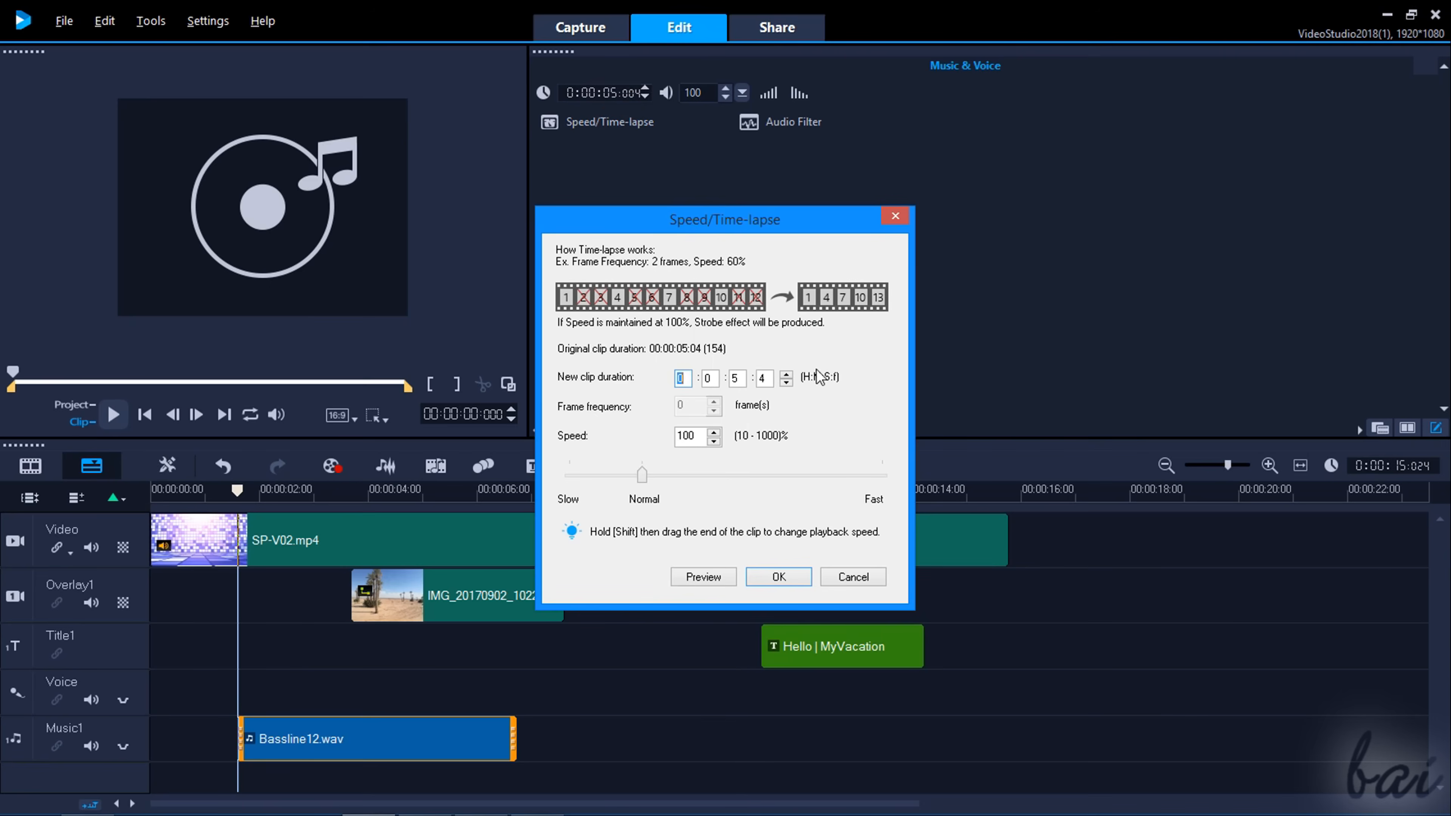
click(895, 216)
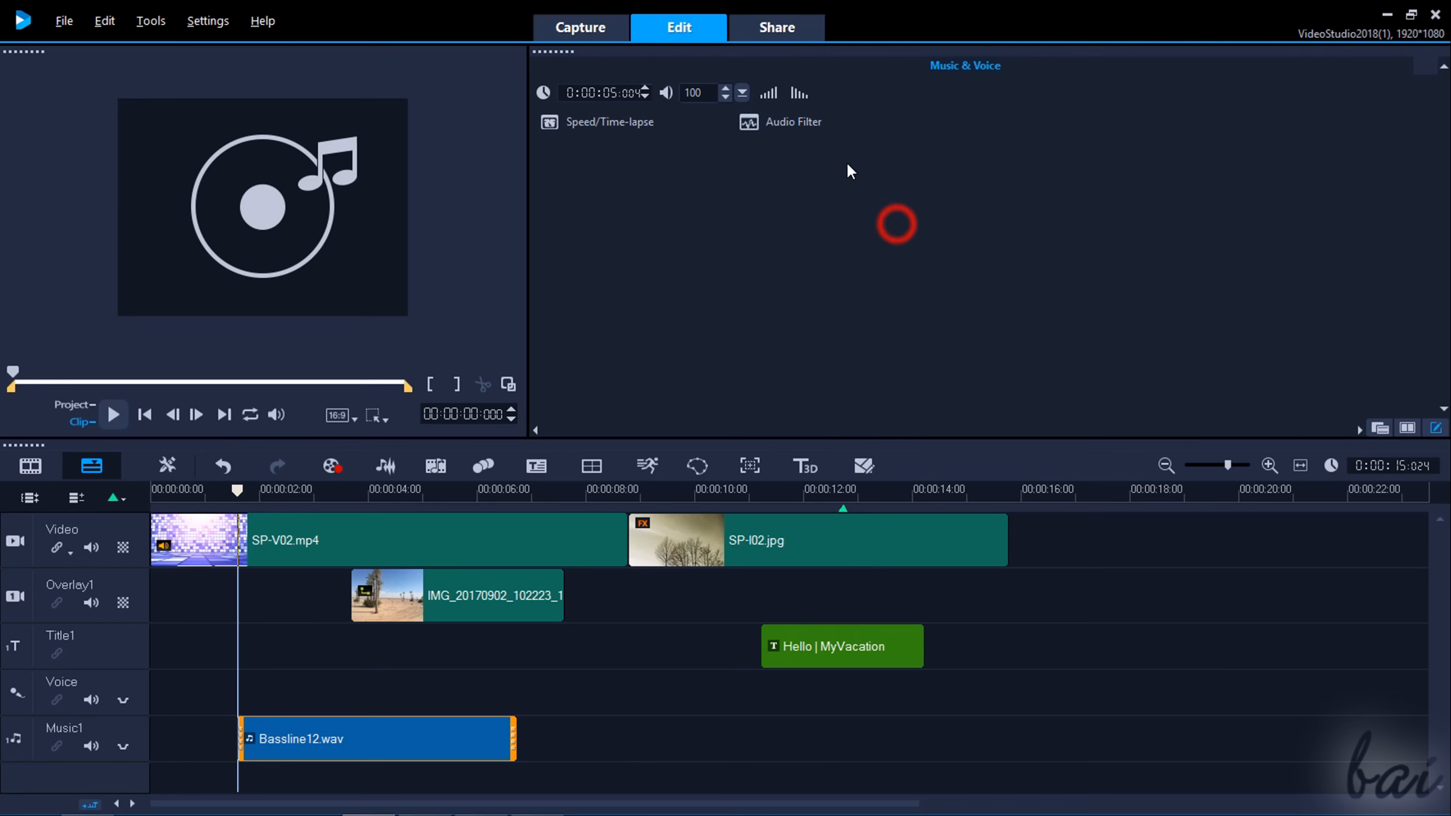
click(794, 122)
mouse_move(672, 384)
mouse_down()
mouse_move(673, 400)
mouse_move(672, 382)
mouse_up()
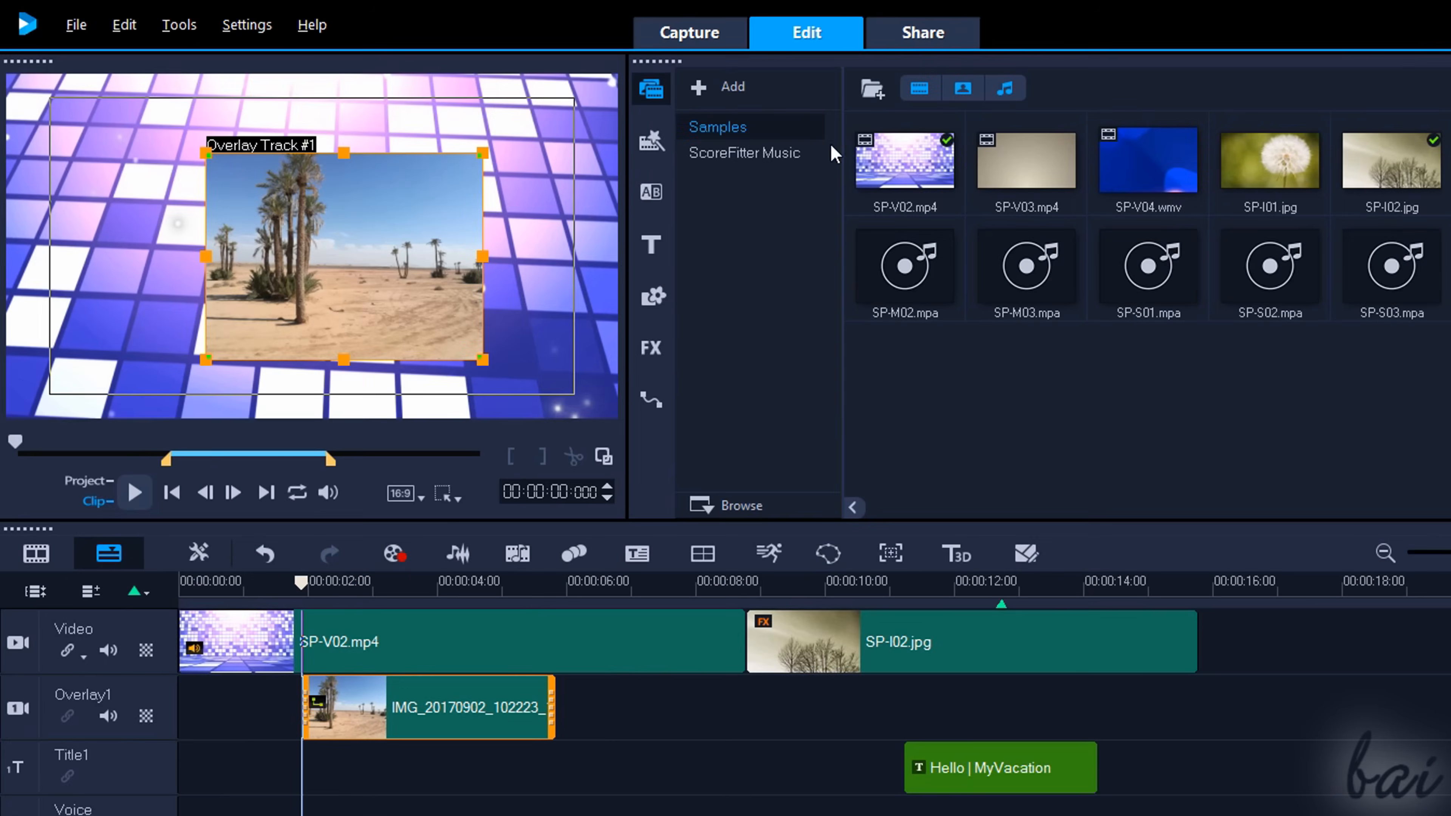
Step: Add the 3D transitions Cubo volante before and Ripiega in volo after the overlay photo clip, and preview them
click(650, 194)
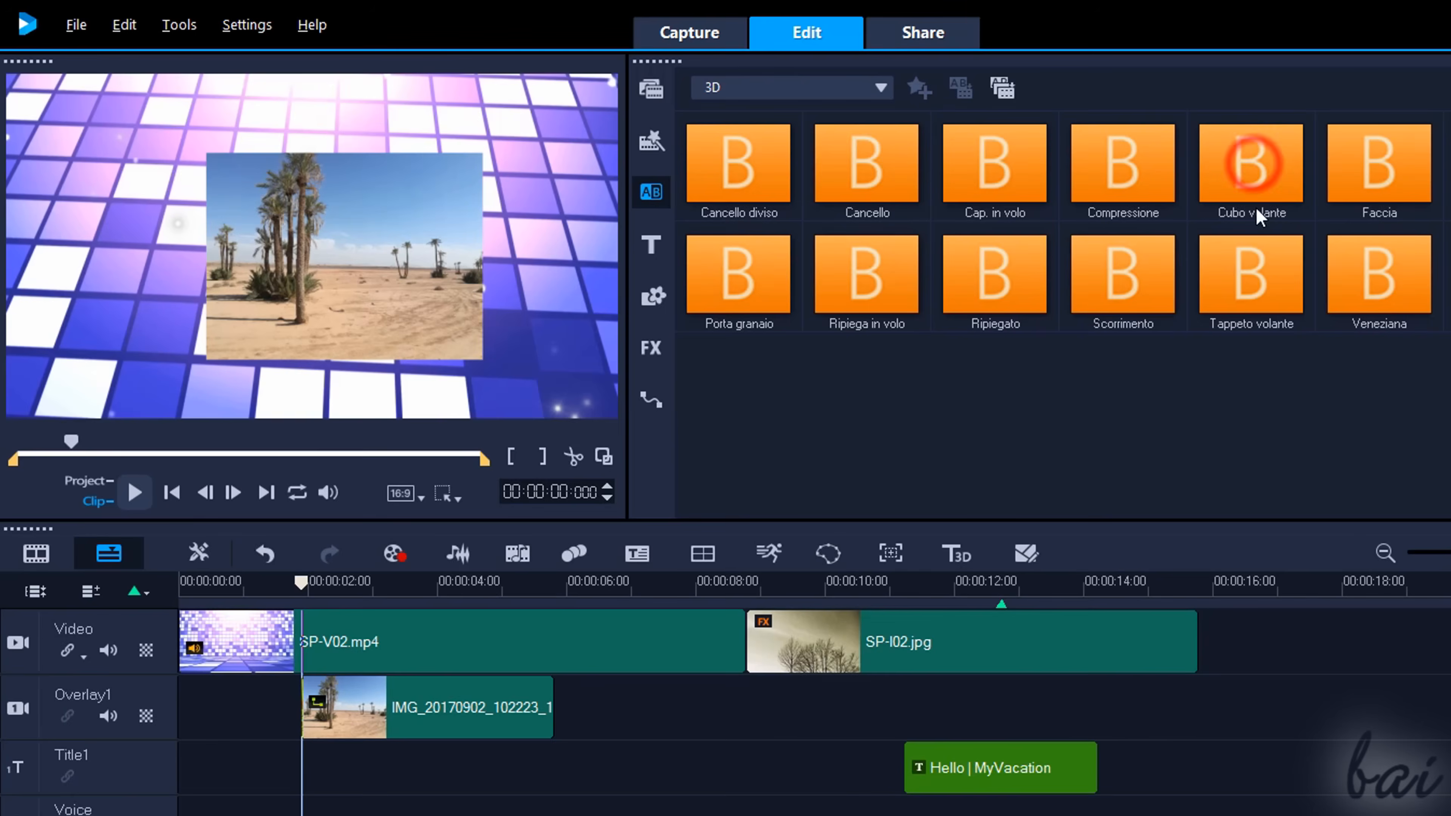
drag(1254, 172, 1077, 329)
drag(805, 440, 367, 717)
key(space)
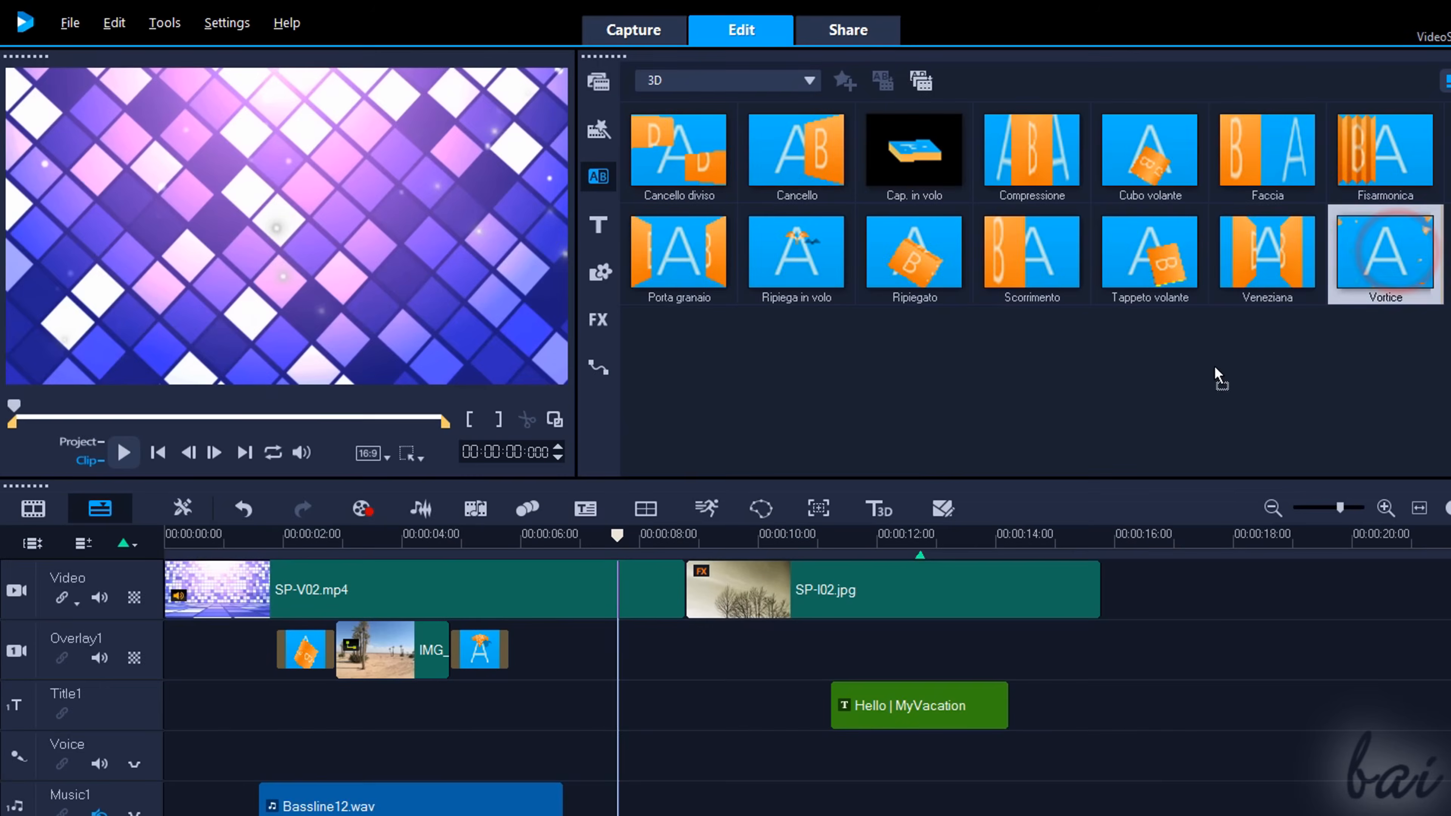
Step: Add the Vortice transition between SP-V02.mp4 and SP-I02.jpg, preview it and lengthen it from its end
drag(1216, 377, 680, 592)
click(123, 453)
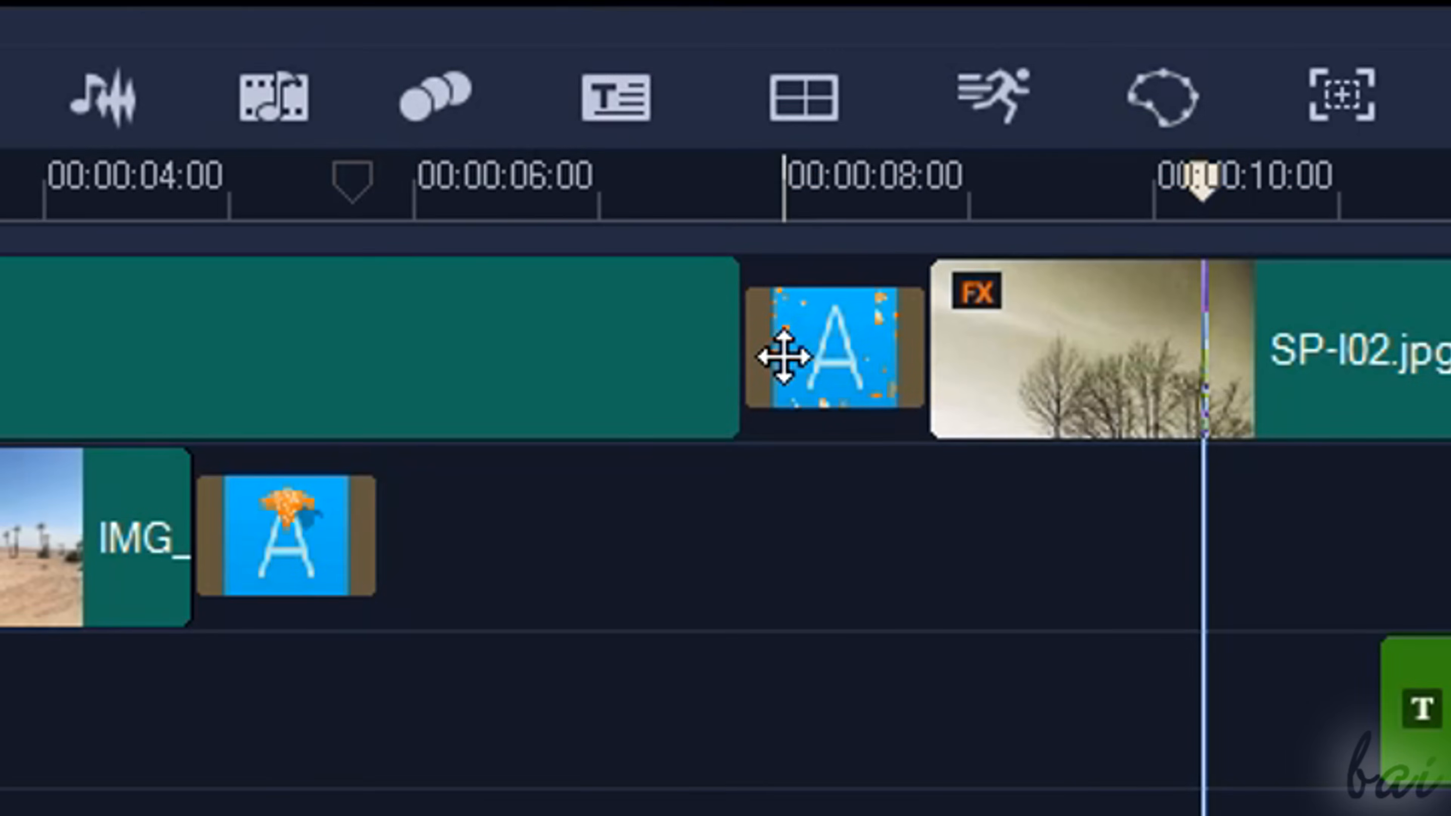
click(791, 350)
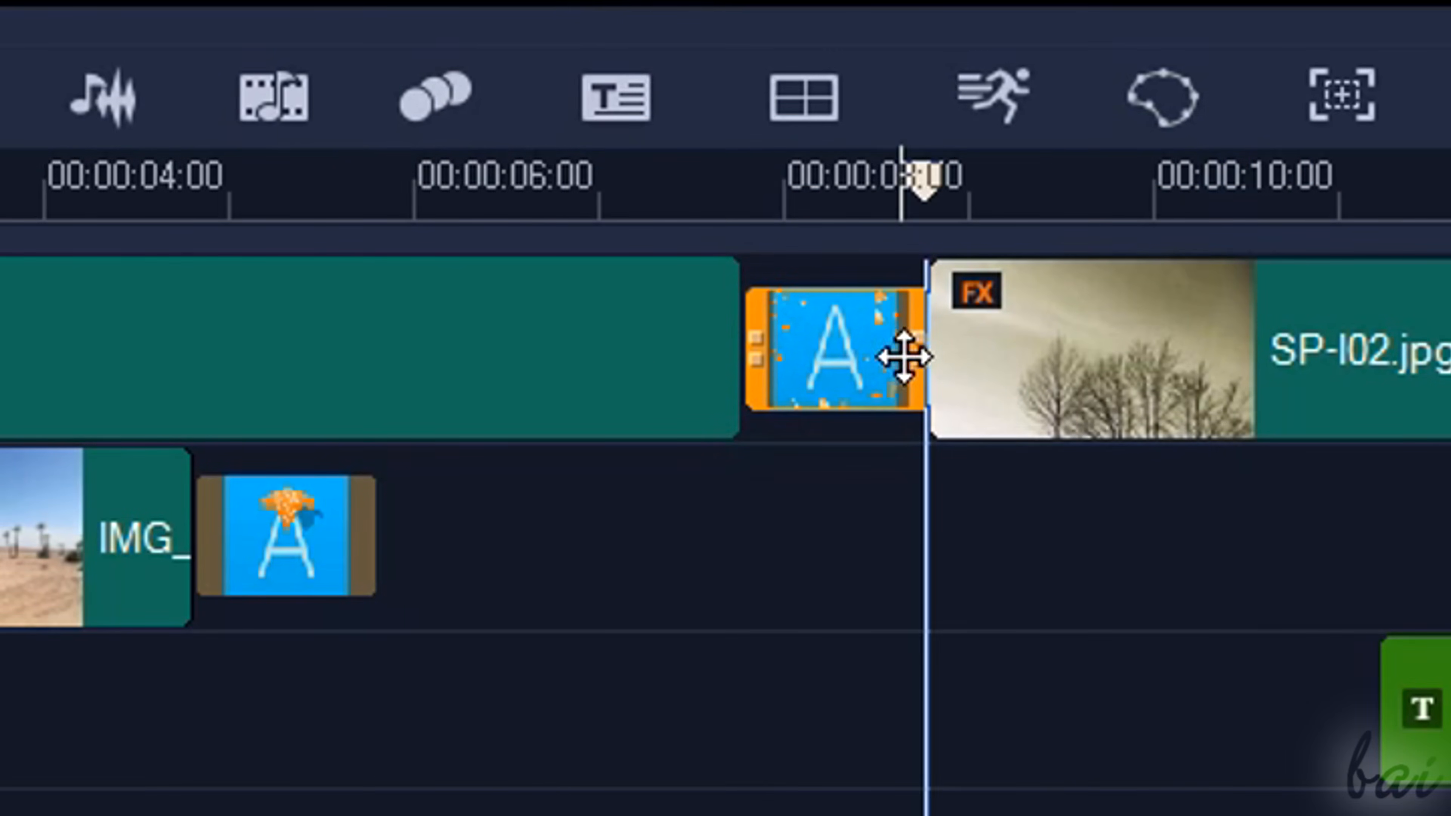
click(921, 351)
drag(921, 352, 1232, 355)
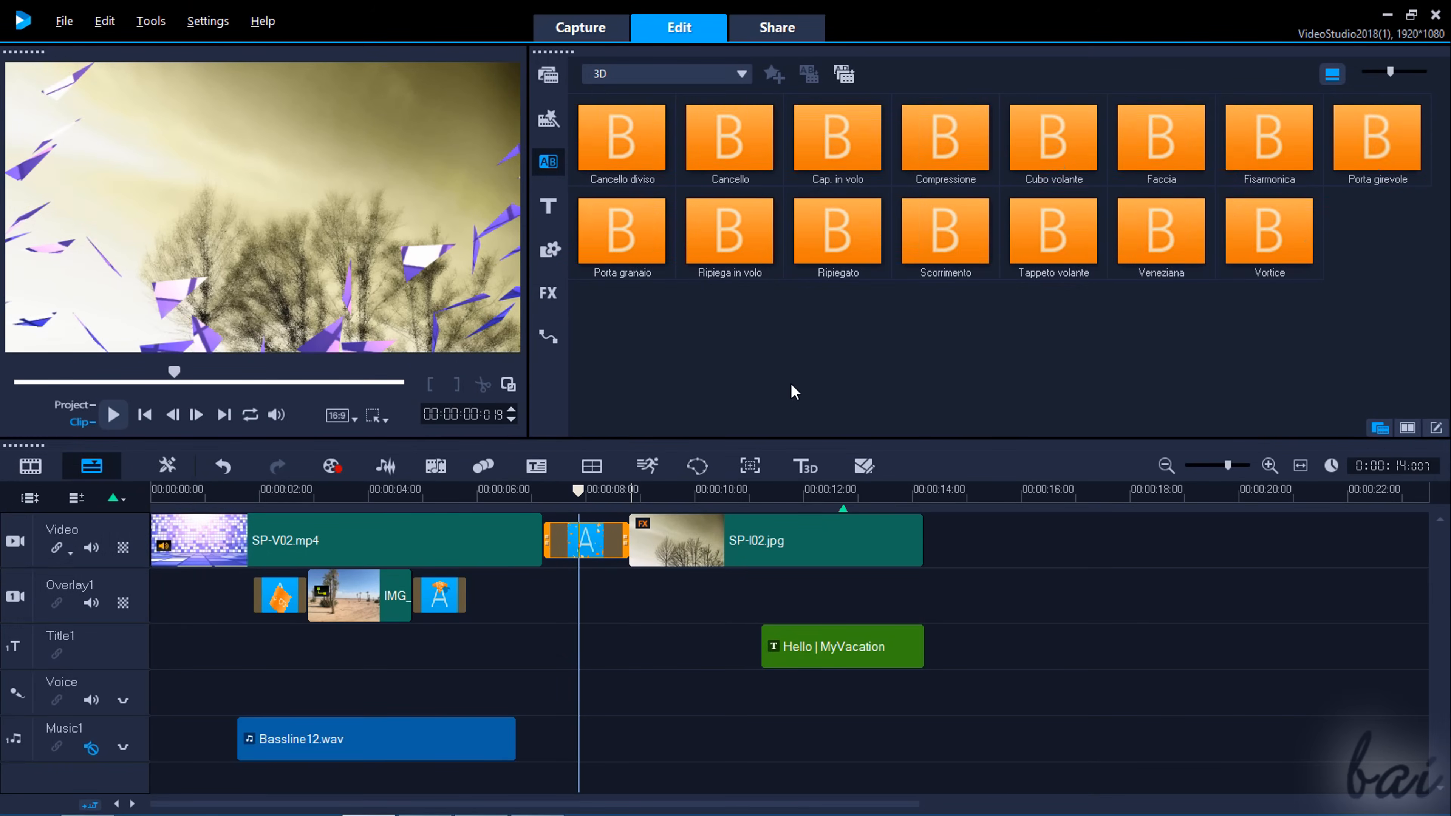
Step: Check the transition's options, replace Vortice between SP-V02.mp4 and SP-I02.jpg with Compressione, and preview it
click(1435, 427)
click(812, 141)
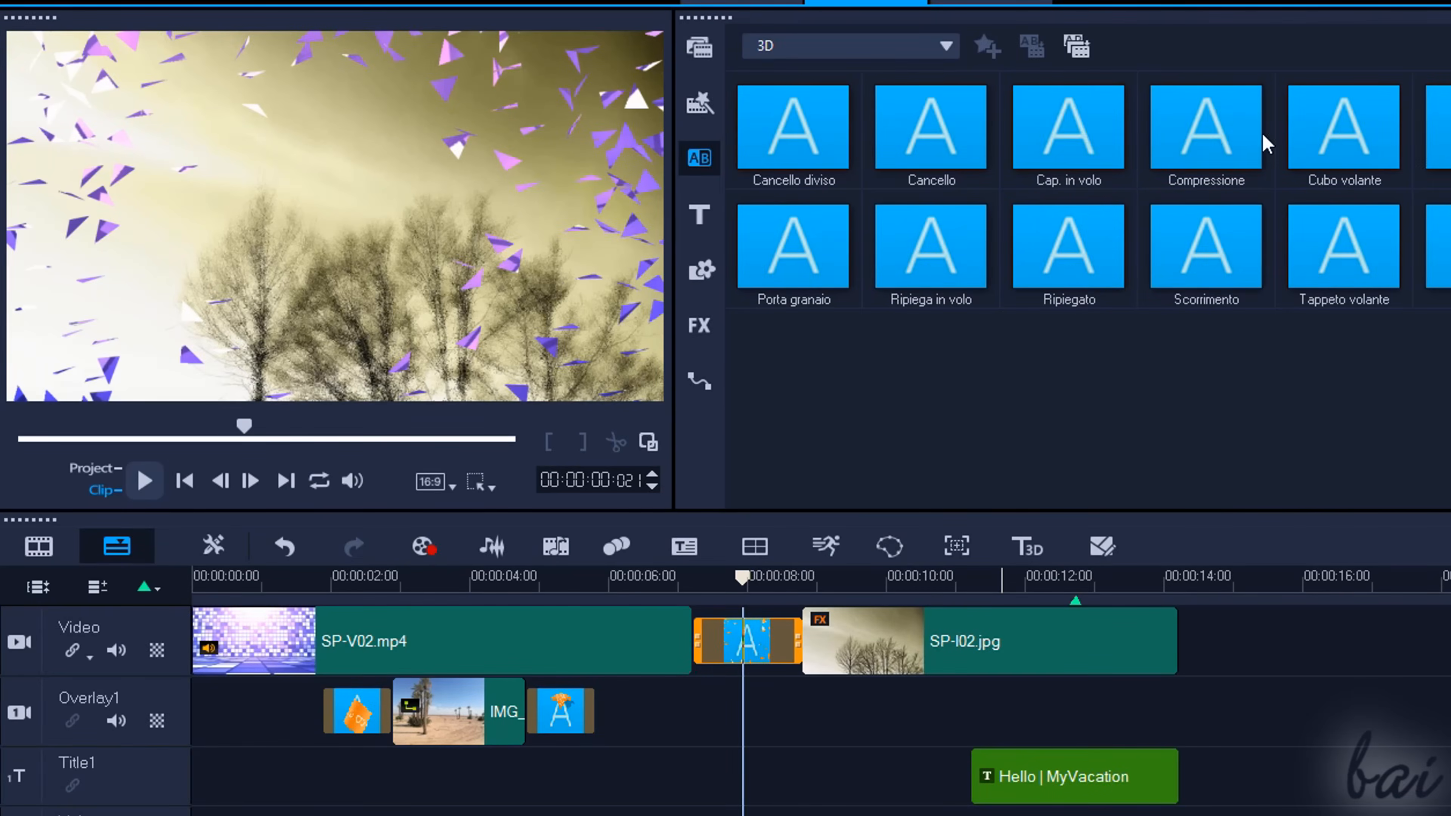
drag(1207, 137, 777, 641)
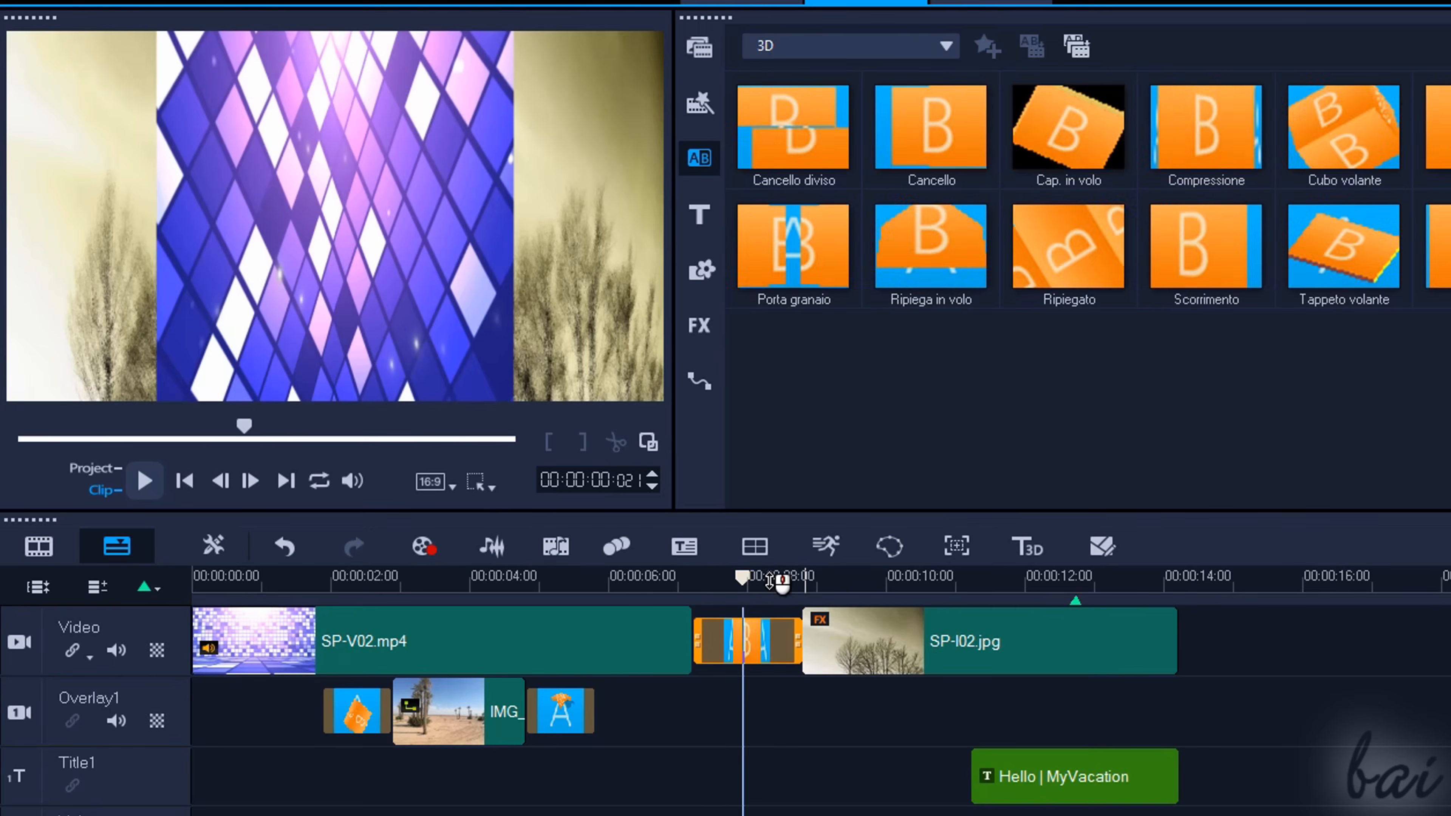
click(647, 577)
click(144, 481)
click(145, 482)
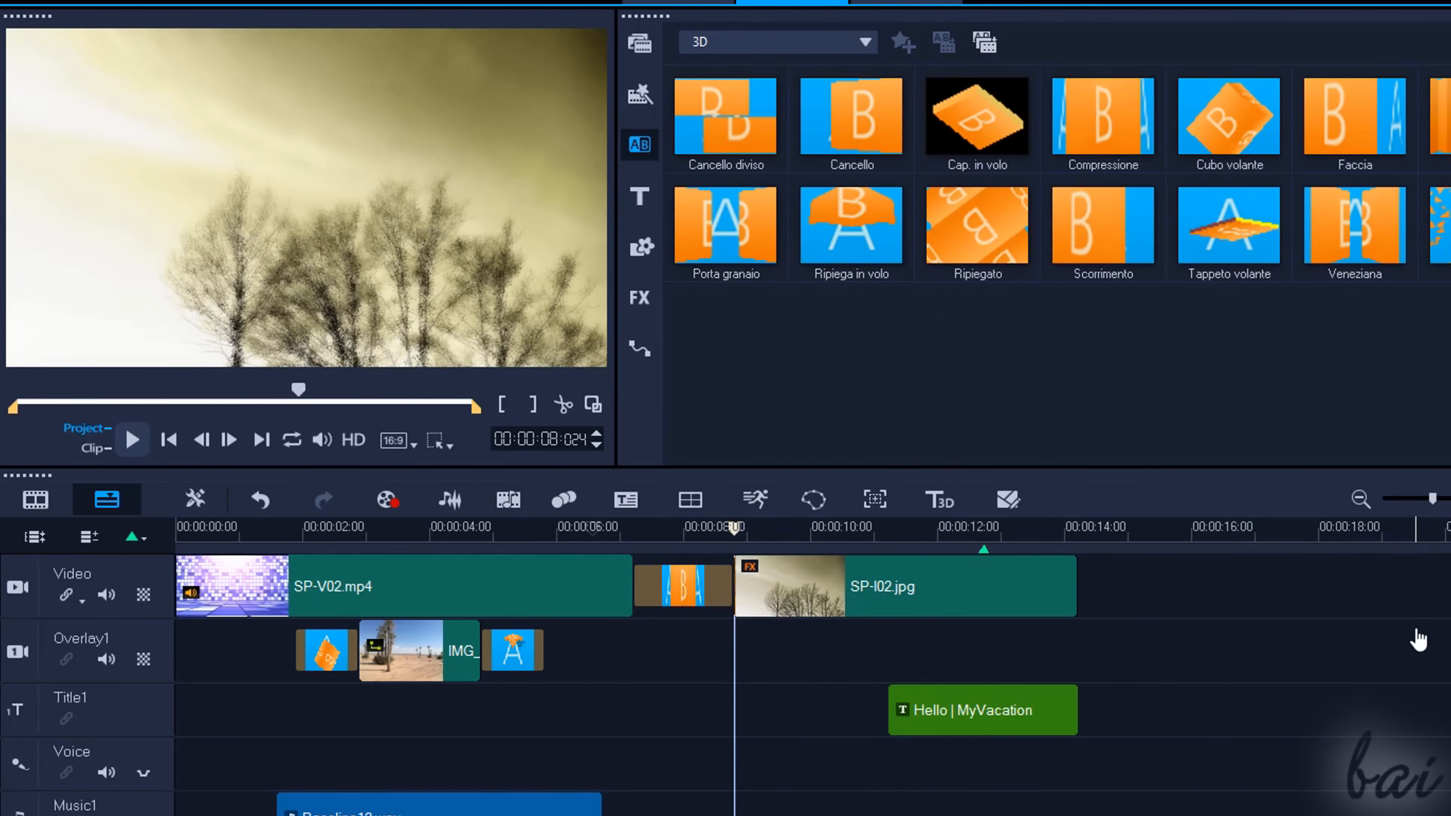
Step: Delete the Compressione transition between SP-V02.mp4 and SP-I02.jpg
click(713, 592)
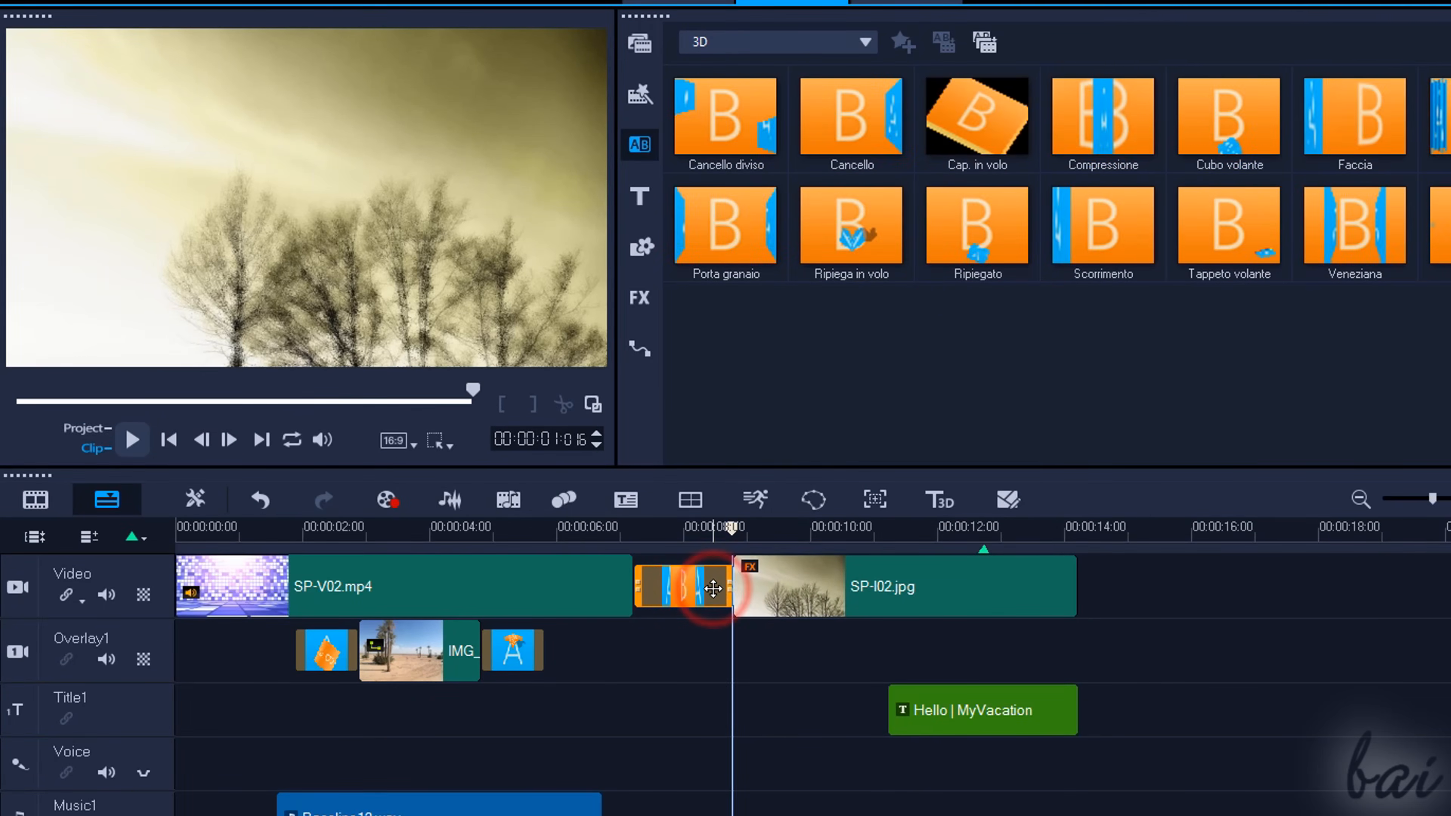
right_click(714, 596)
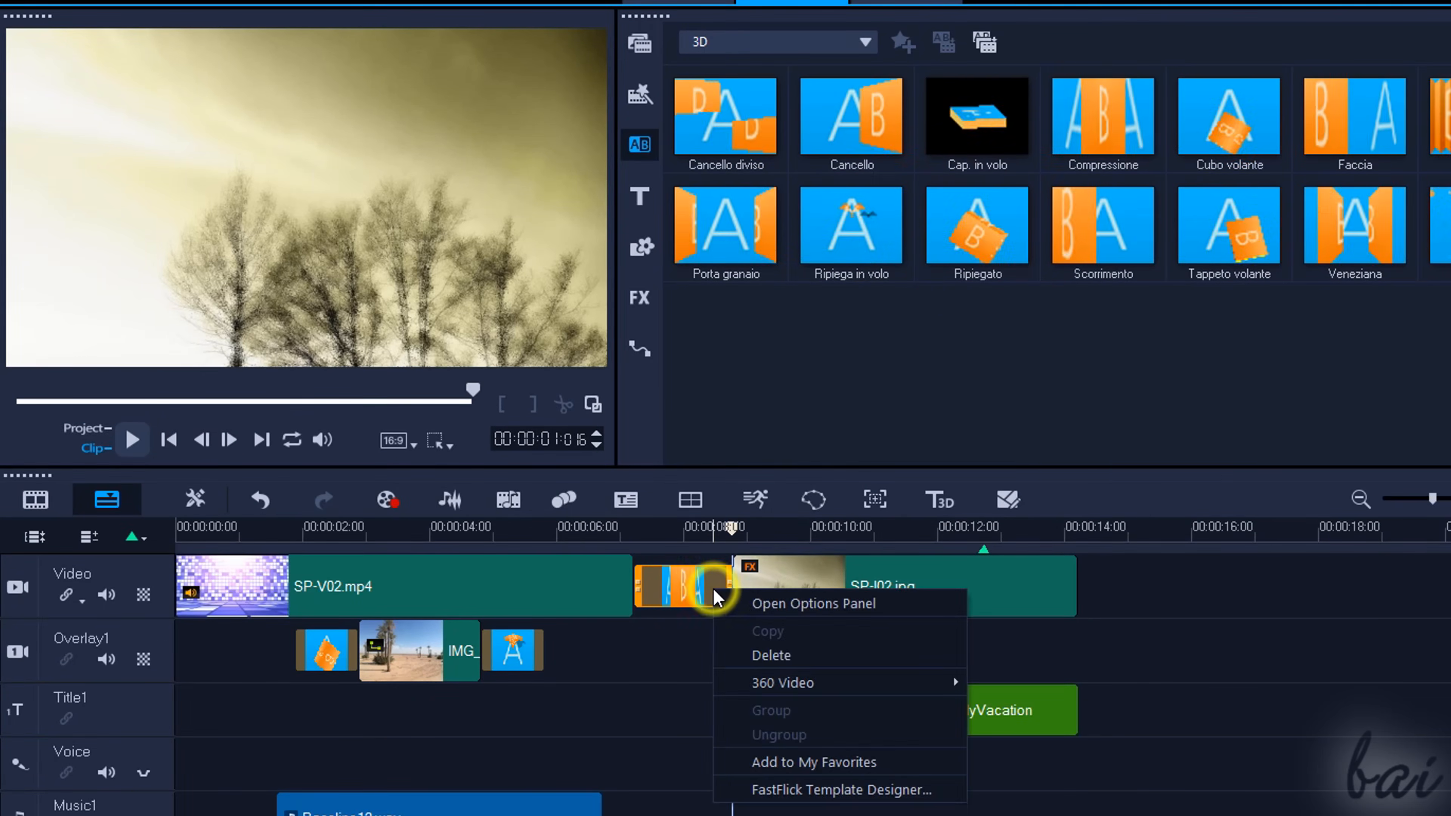
click(763, 655)
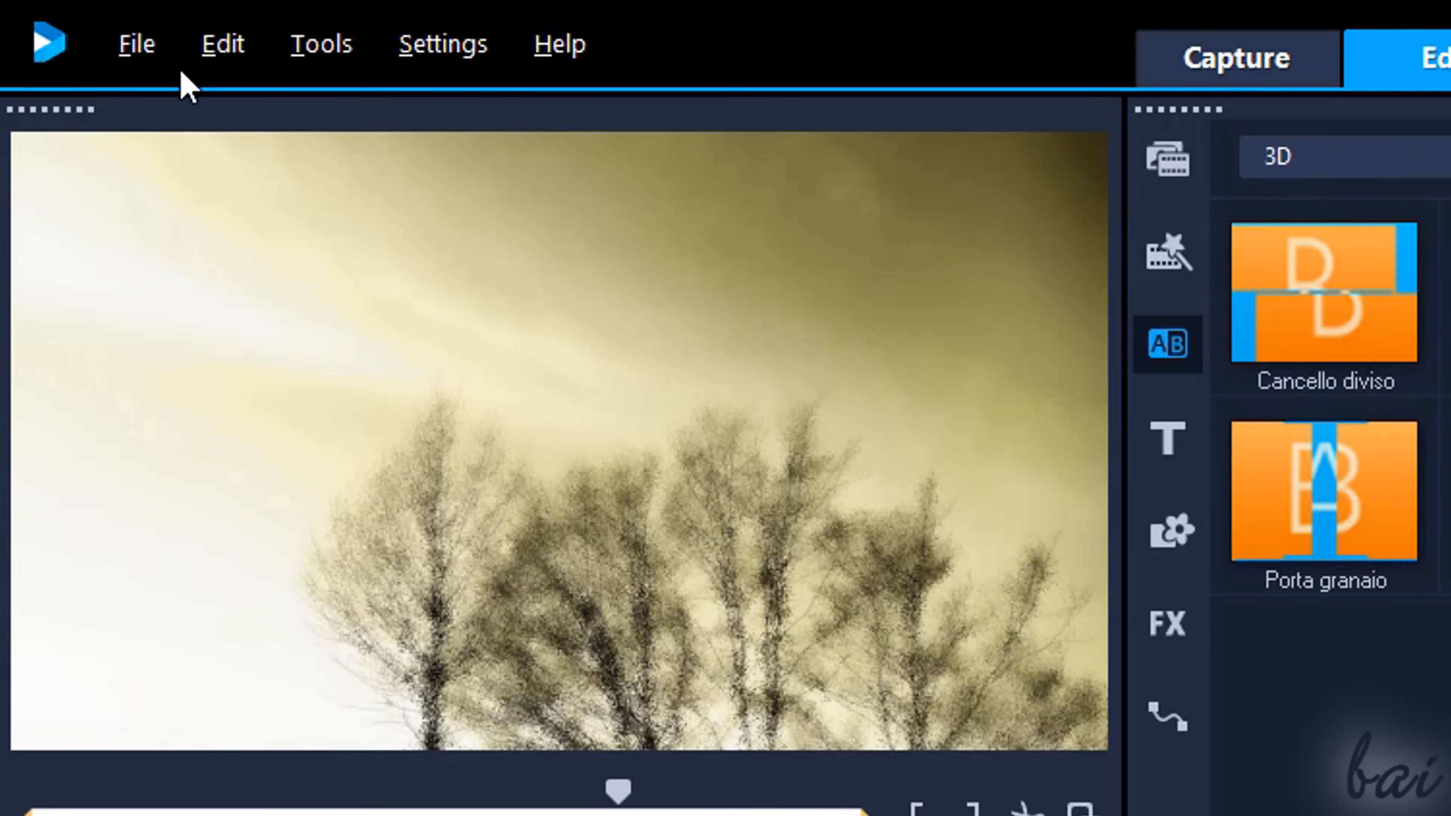
Step: Name the project MyProject for saving on the Desktop, with Corel VideoStudio 2018 Project Files (*.VSP) as the file type
click(138, 46)
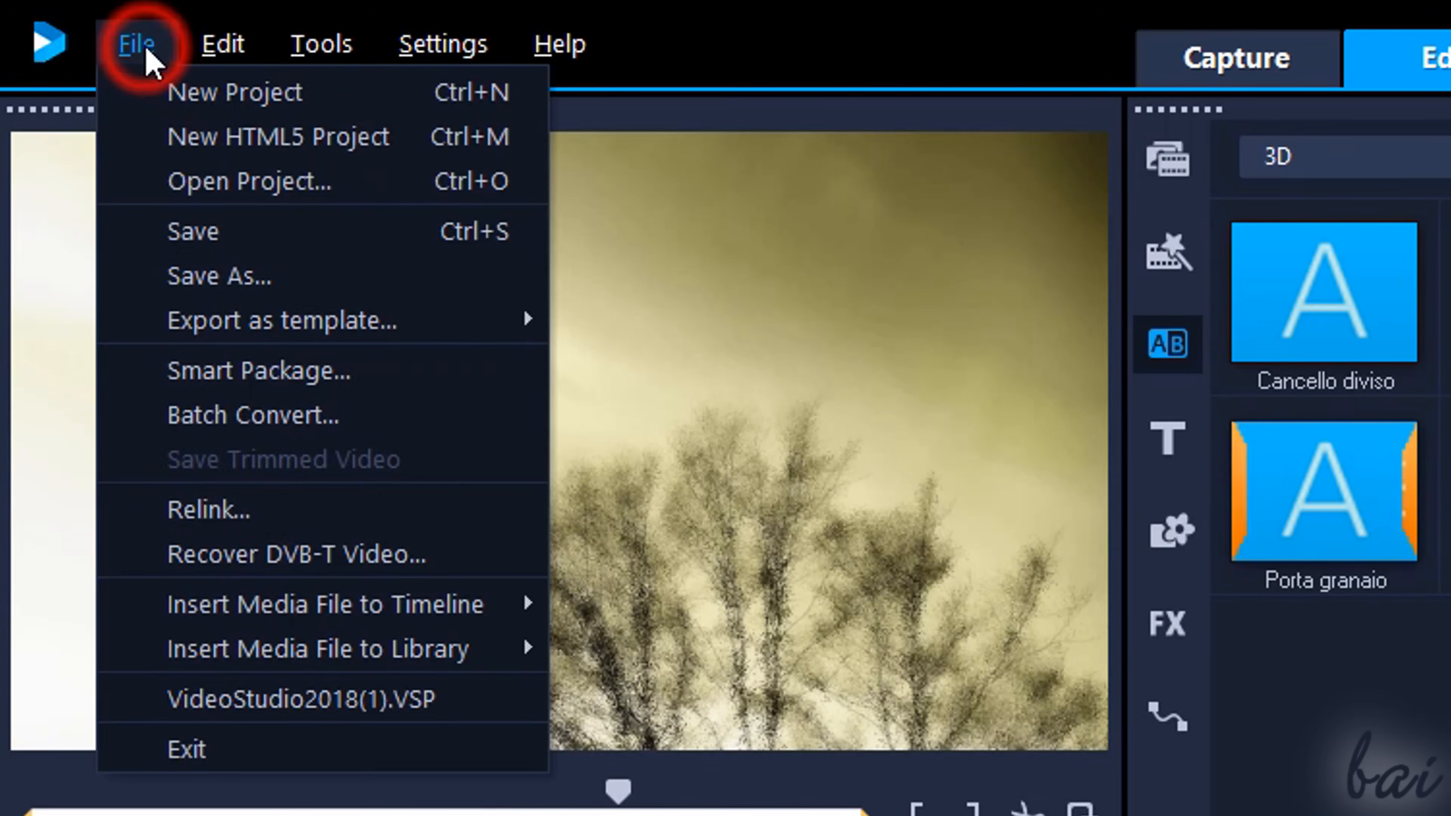
click(224, 266)
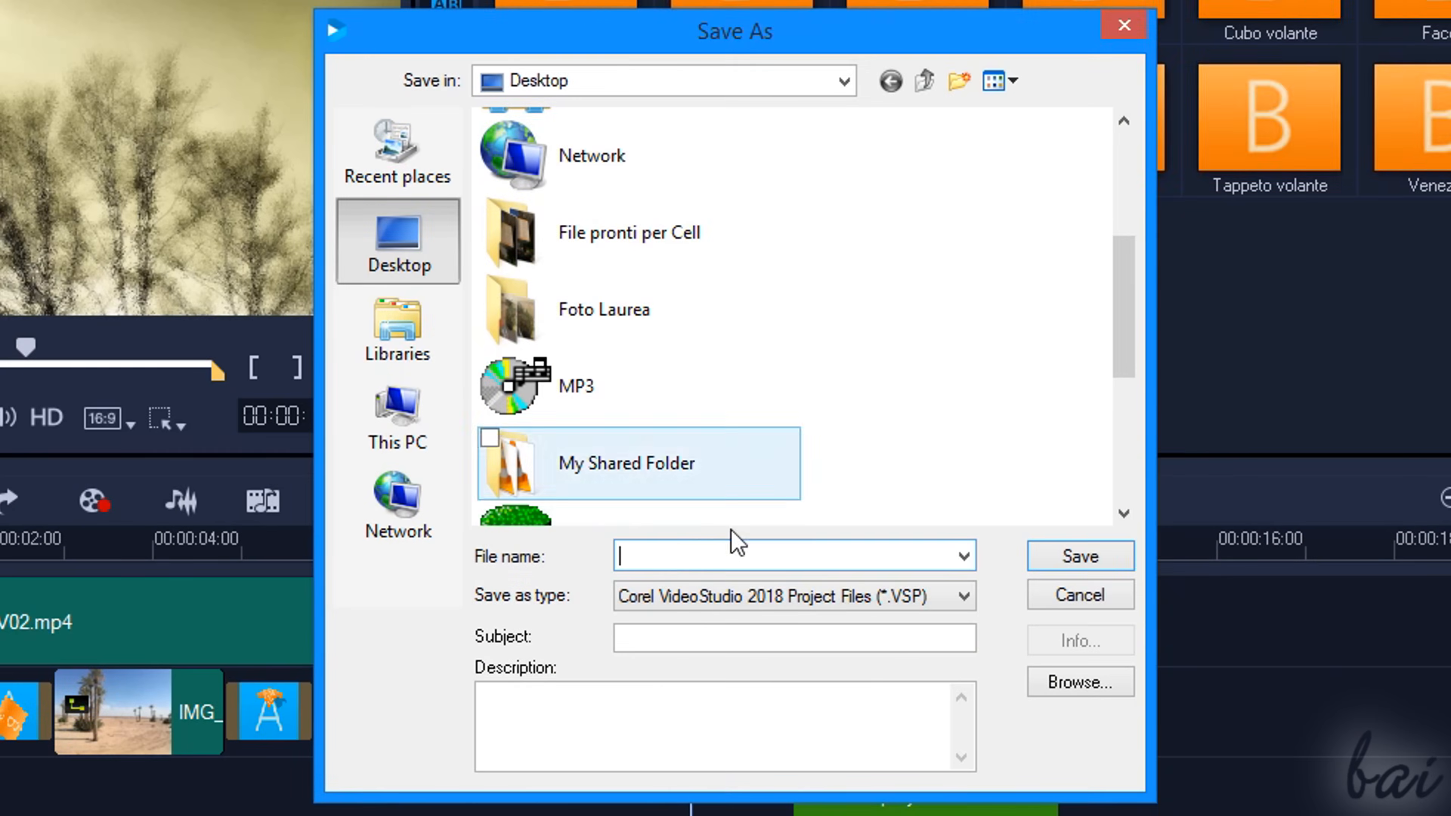
click(686, 558)
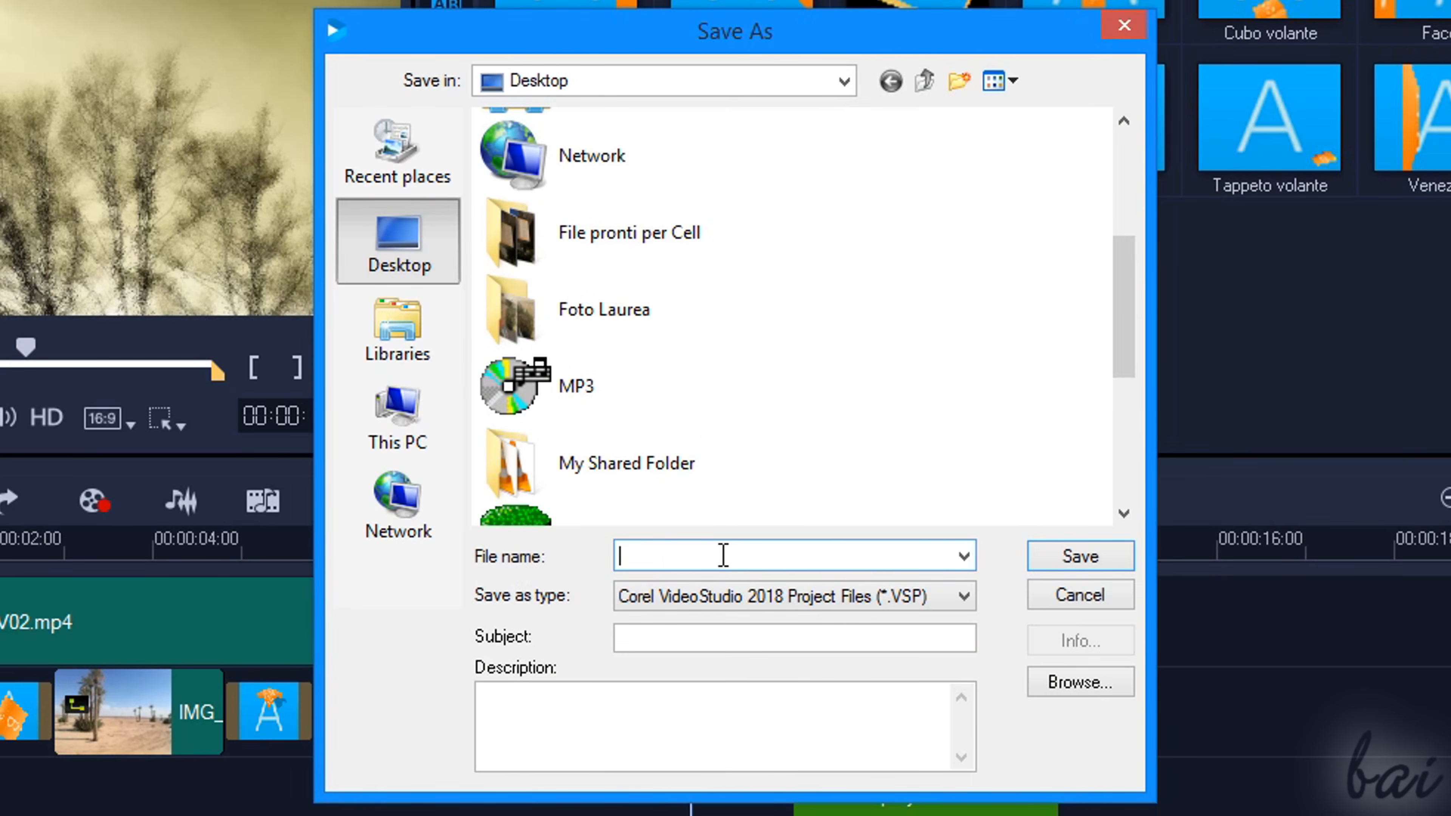
text(MyProject)
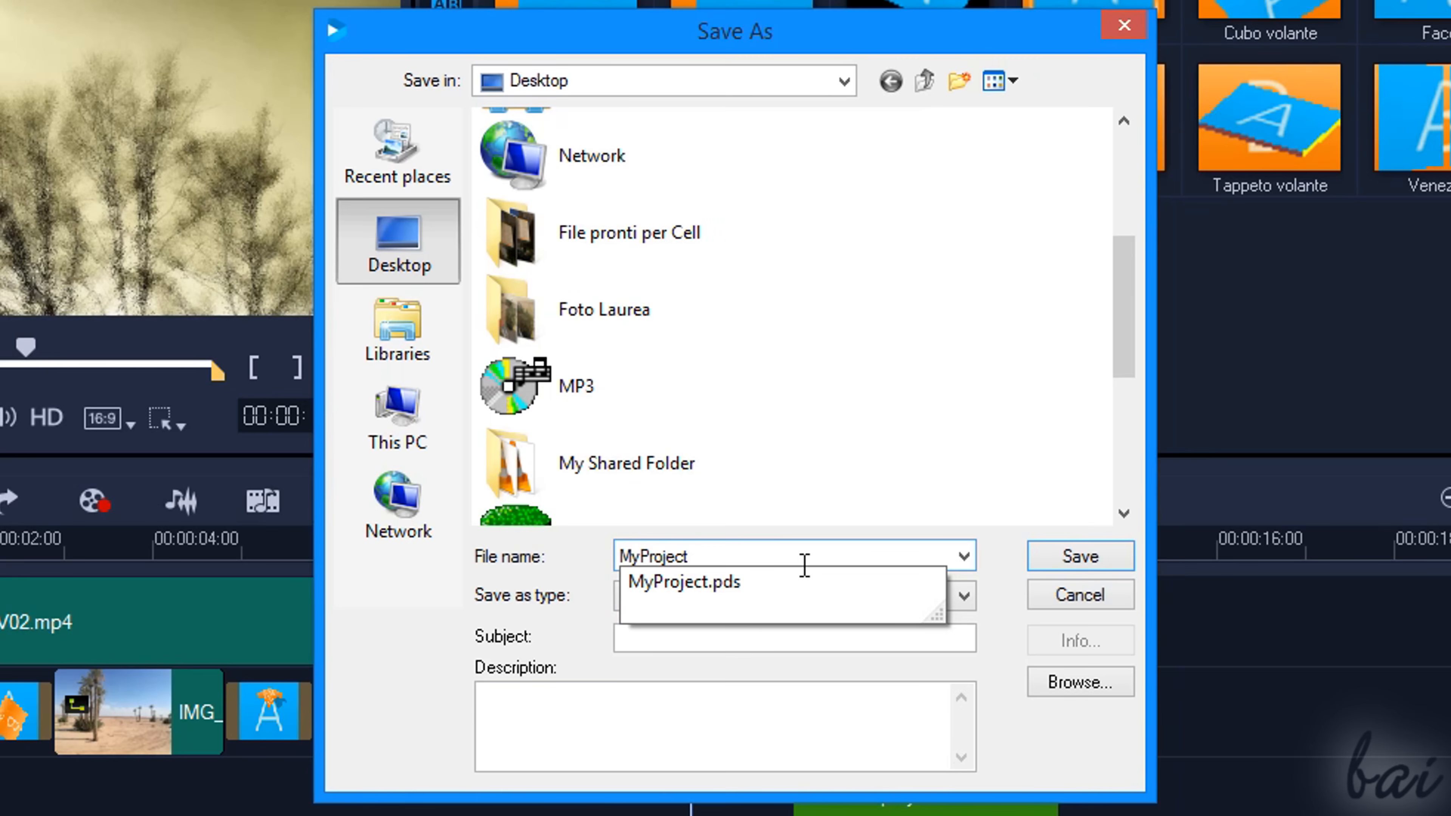
click(934, 597)
click(936, 624)
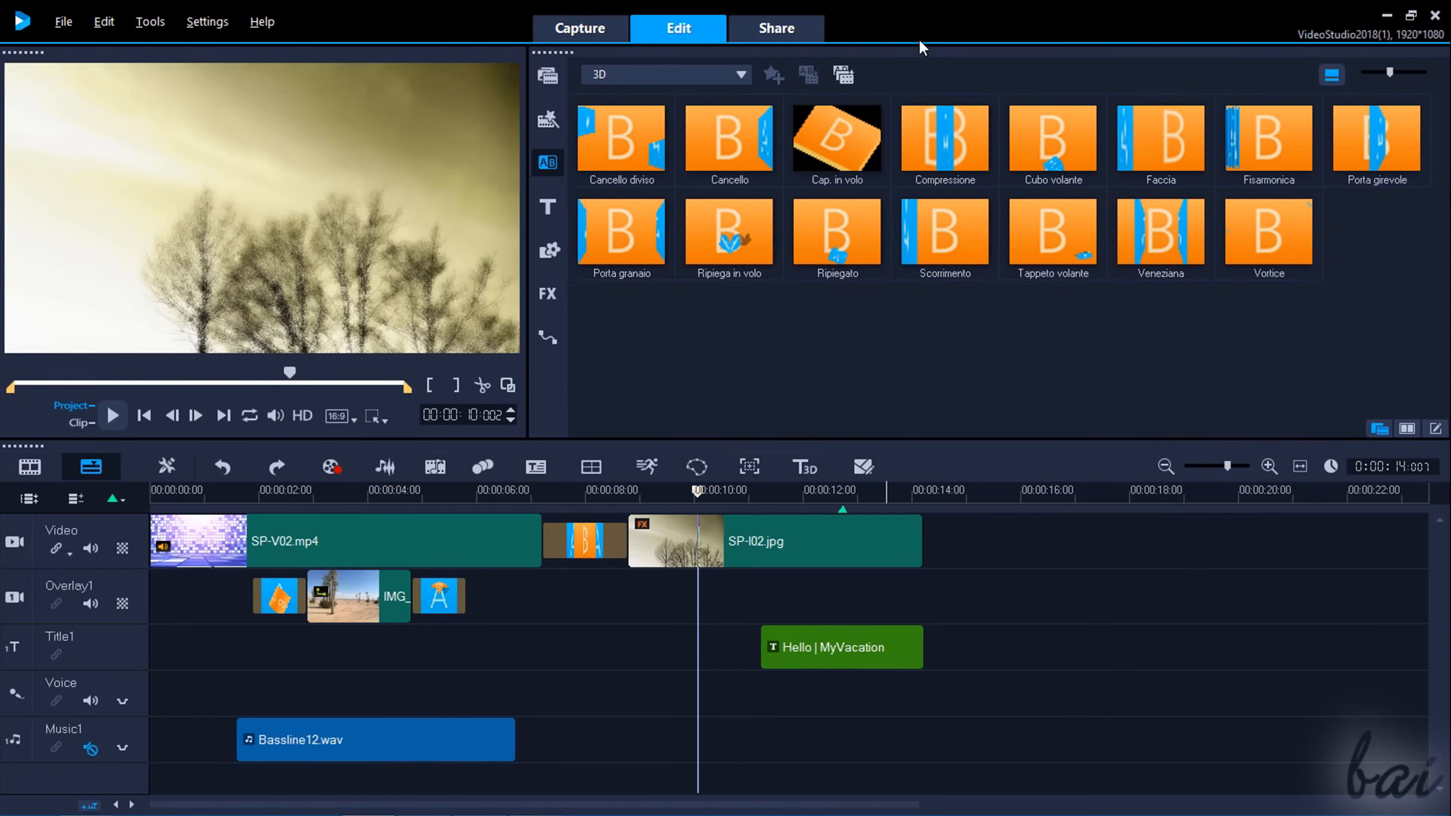
Step: Go to the Share workspace and trim the project's preview range to run from about 00:00:00:026 to about 00:00:04:018
click(790, 35)
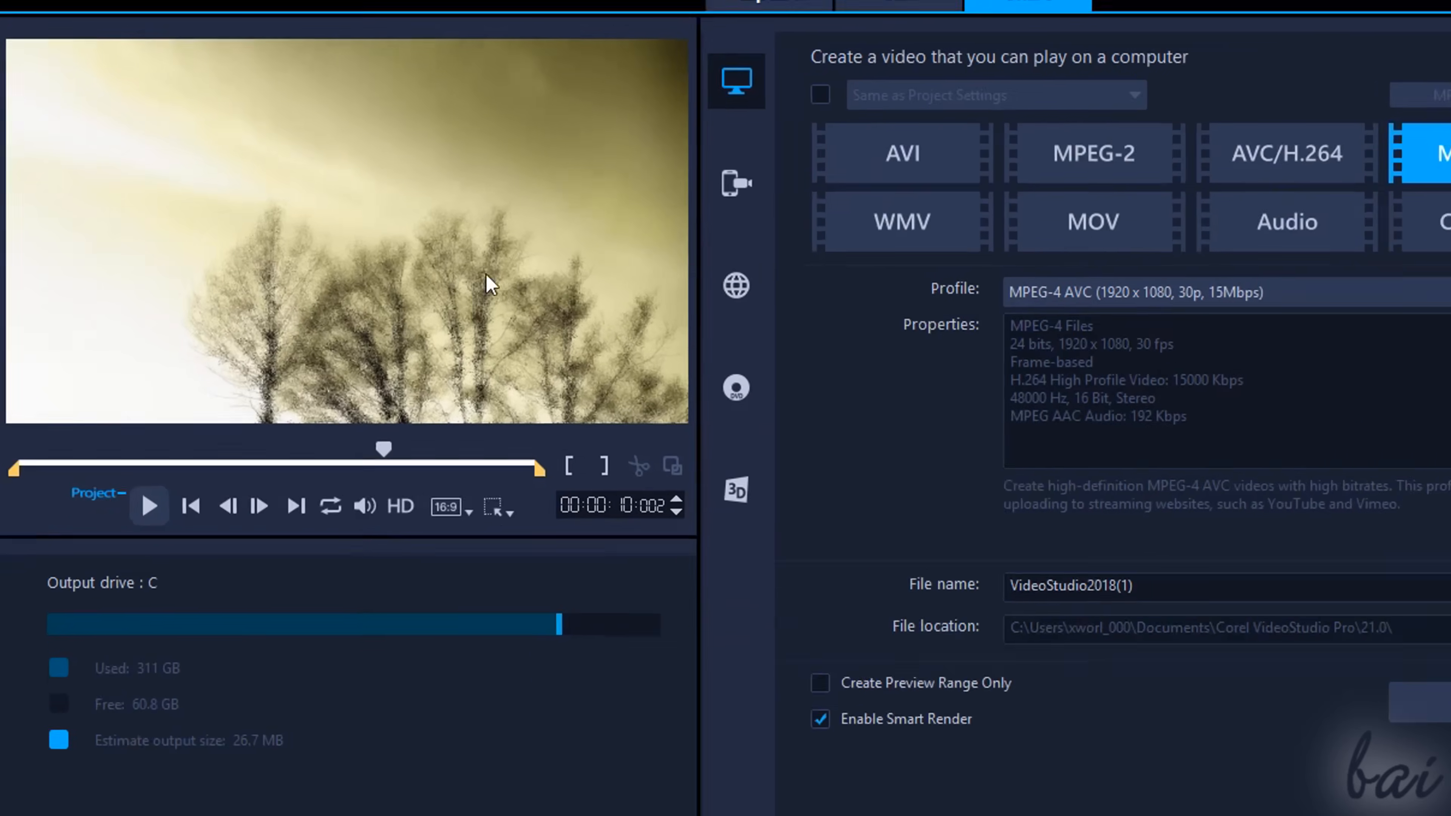
drag(289, 373, 111, 376)
drag(157, 473, 200, 472)
drag(15, 491, 47, 486)
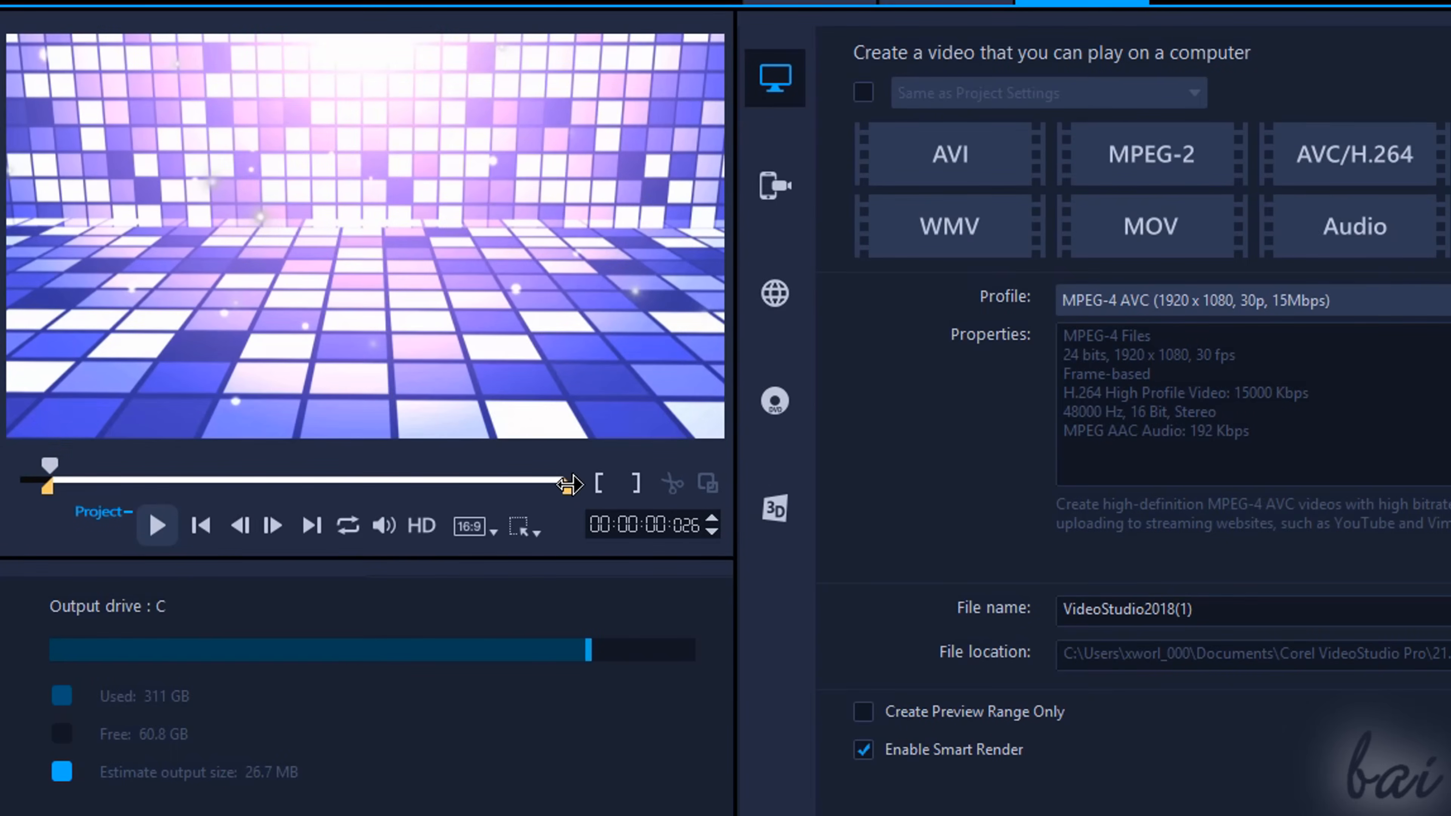
drag(565, 486, 200, 491)
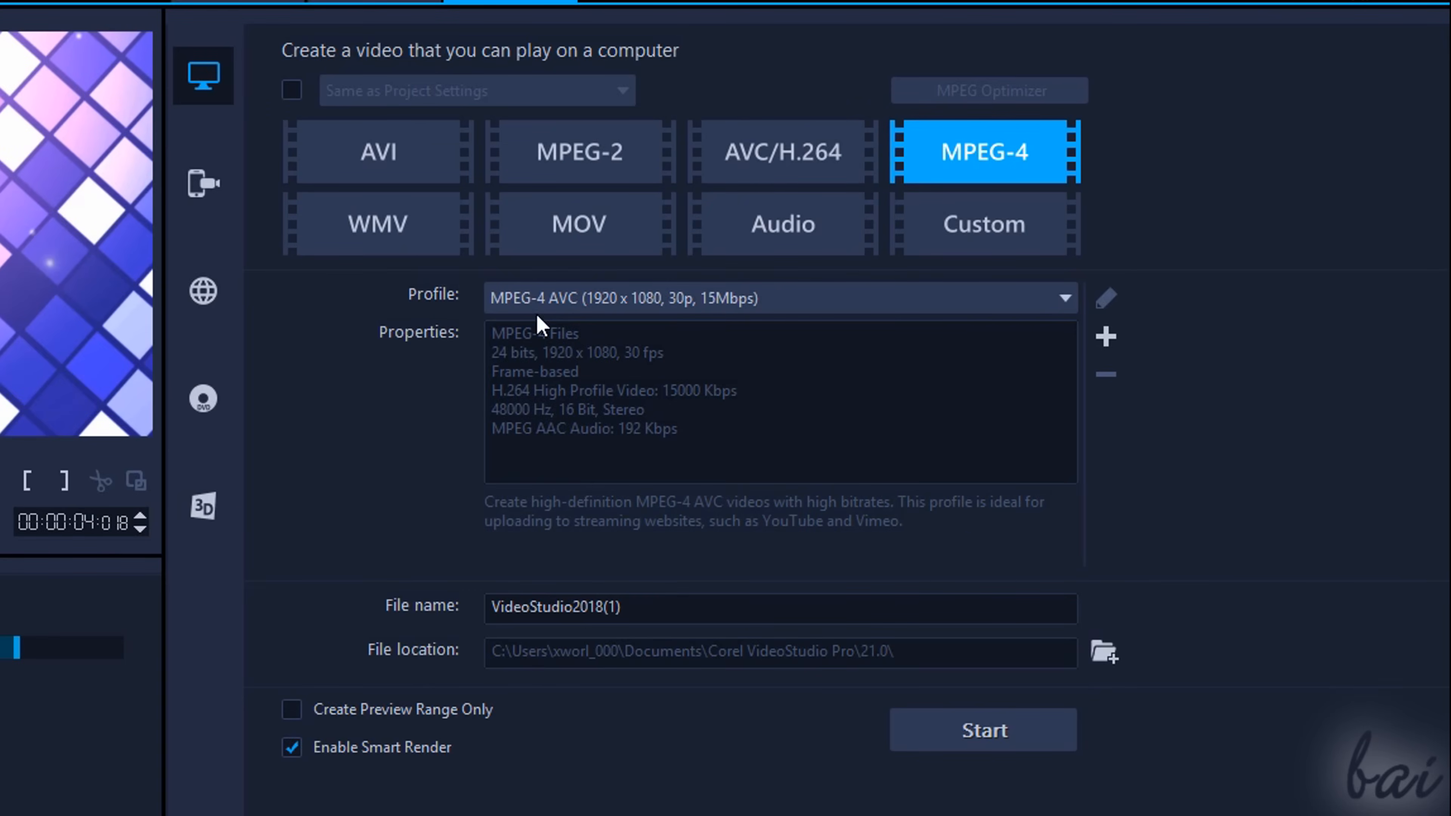
Step: Review the 3D Movie export options and the computer formats AVI, MPEG-2, AVC/H.264, Audio, WMV and MPEG-4, including the MPEG-4 profiles
click(204, 509)
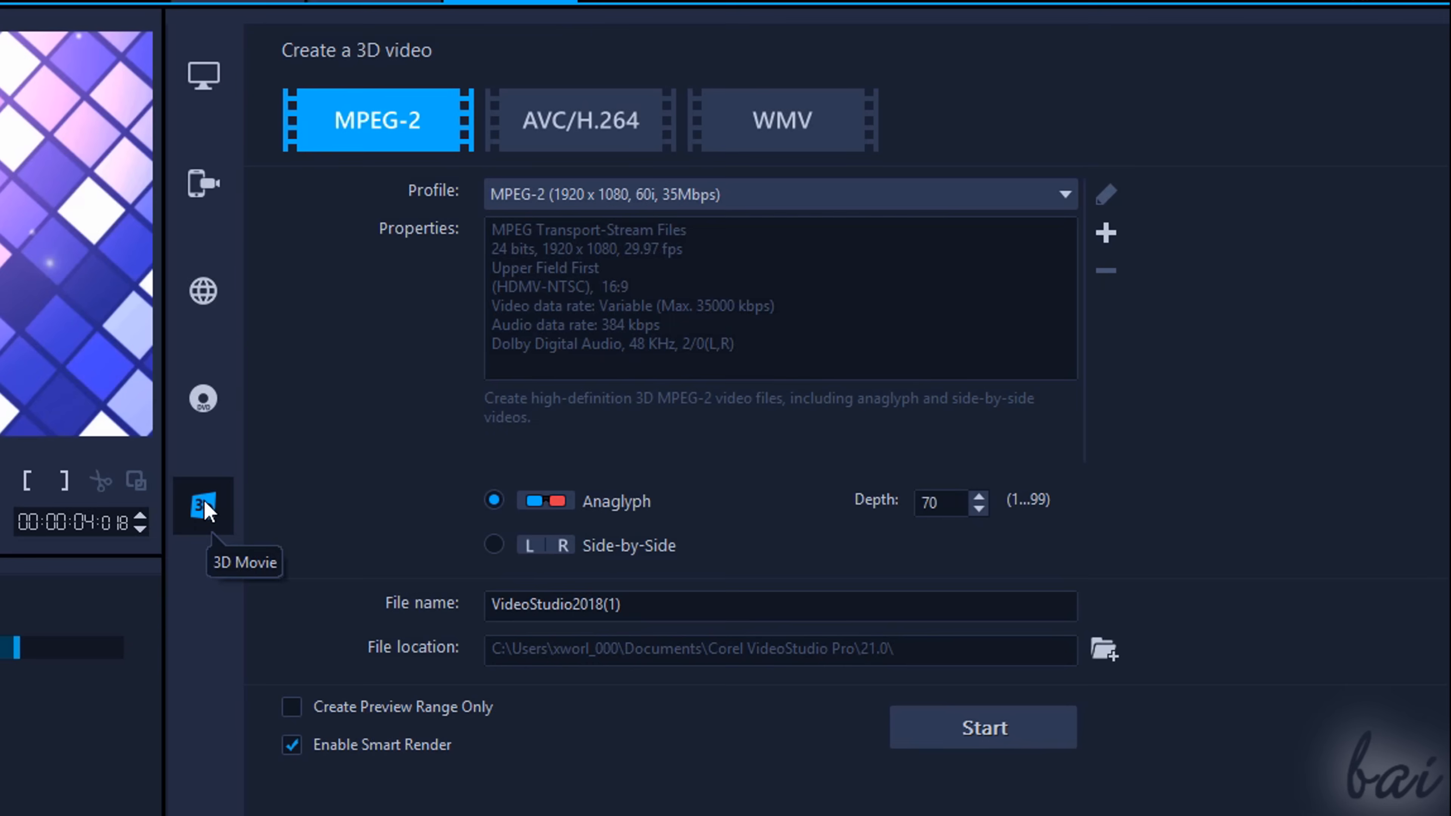
click(196, 81)
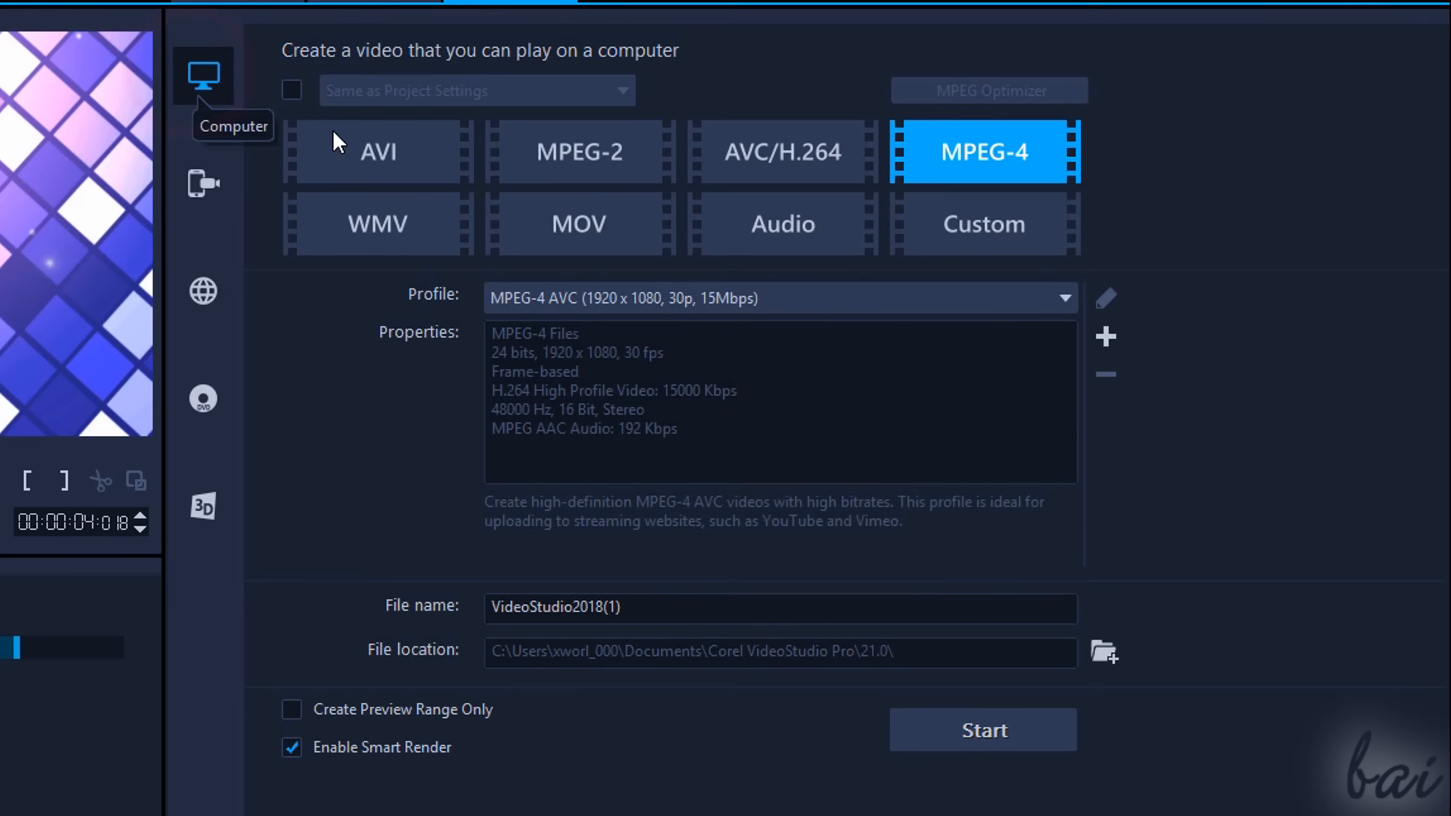
click(398, 162)
click(579, 151)
click(753, 147)
click(783, 225)
click(464, 226)
click(940, 163)
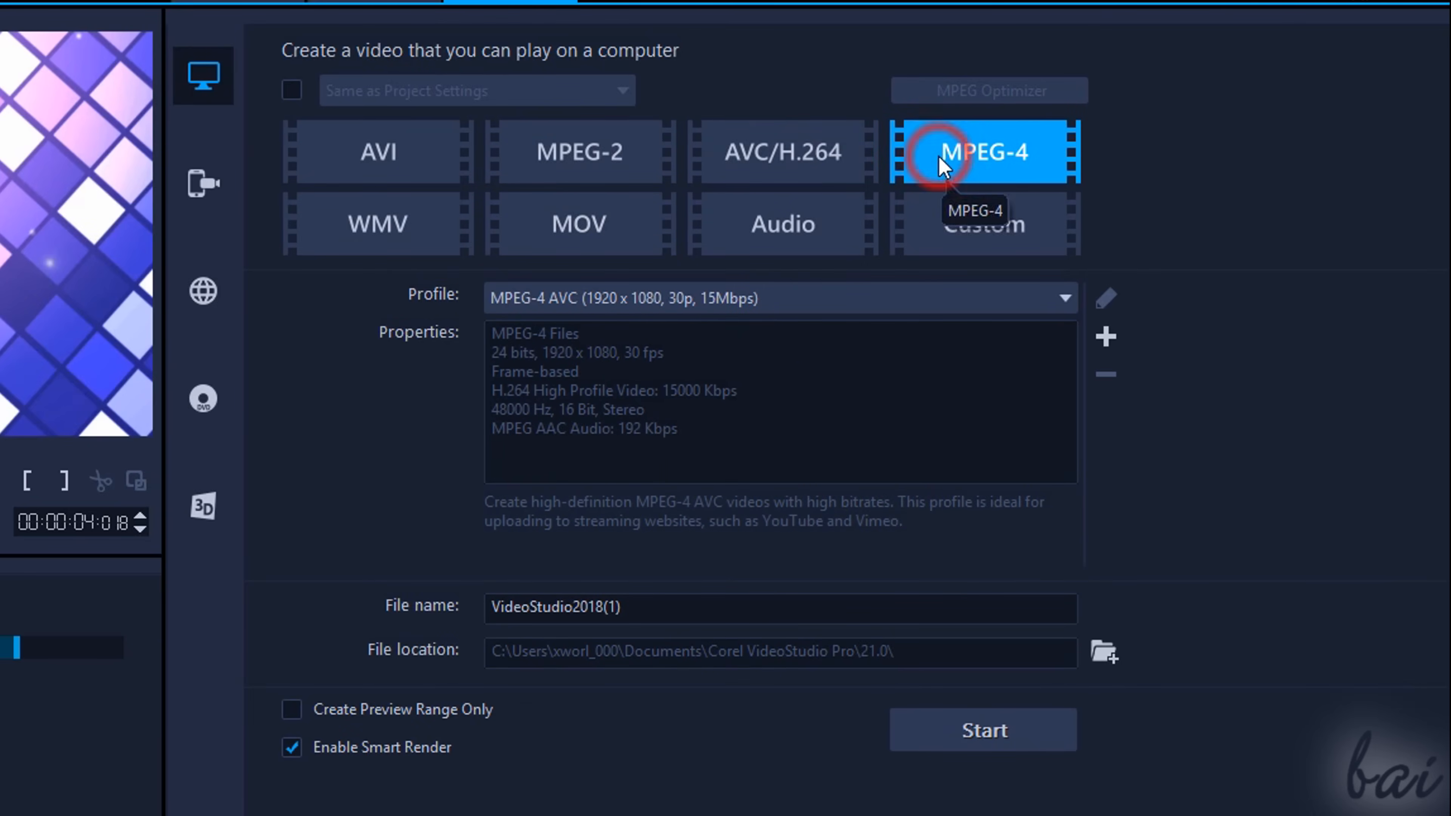
click(788, 298)
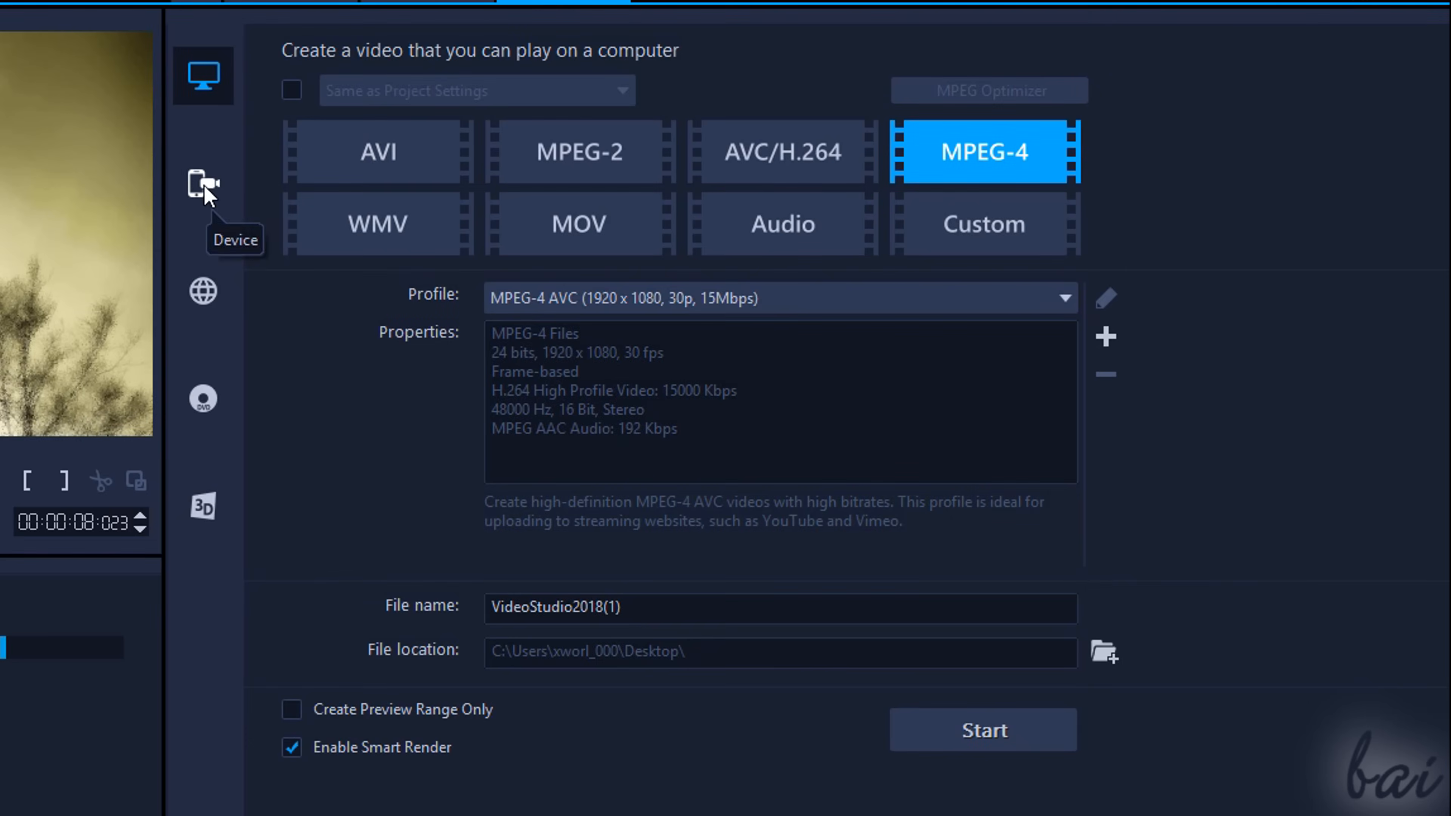
Step: Review the portable device and camera export formats: HDV, Mobile Device, Game Console and DV
click(204, 186)
click(616, 140)
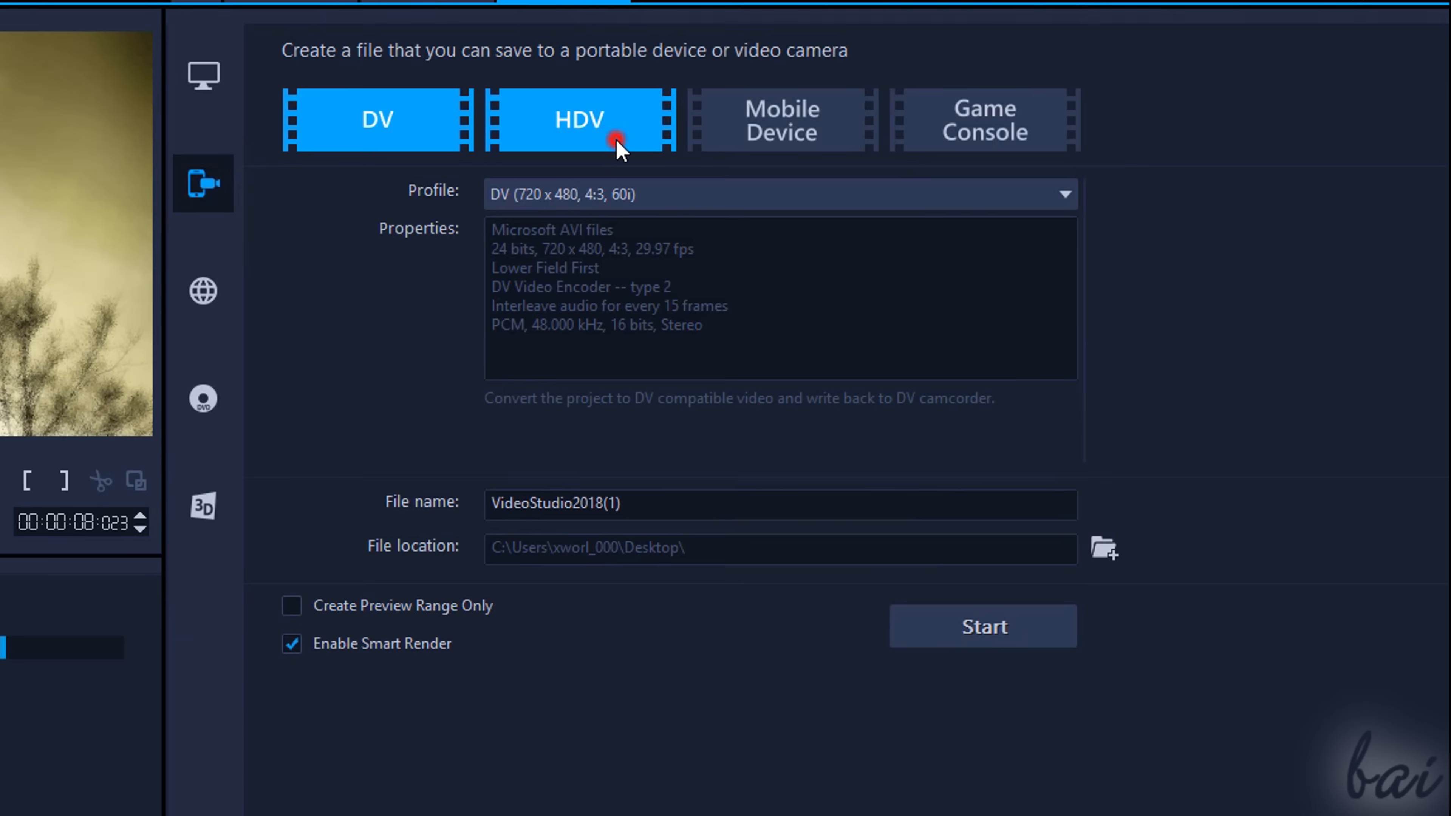
click(817, 126)
click(965, 128)
click(431, 120)
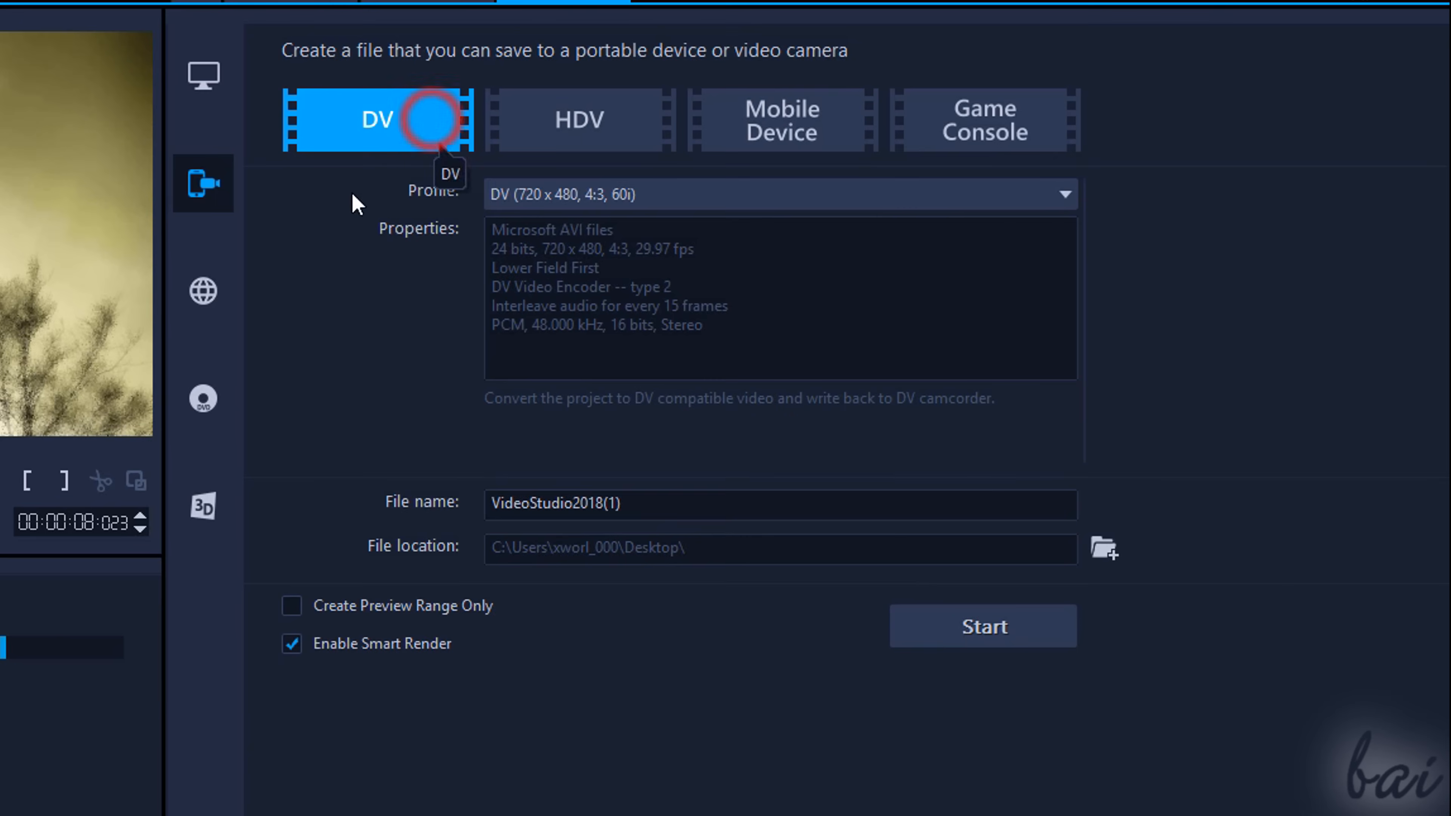
Step: Review the online sharing options for Facebook, Flickr and Vimeo, and the DVD option for saving the project to disc
click(203, 293)
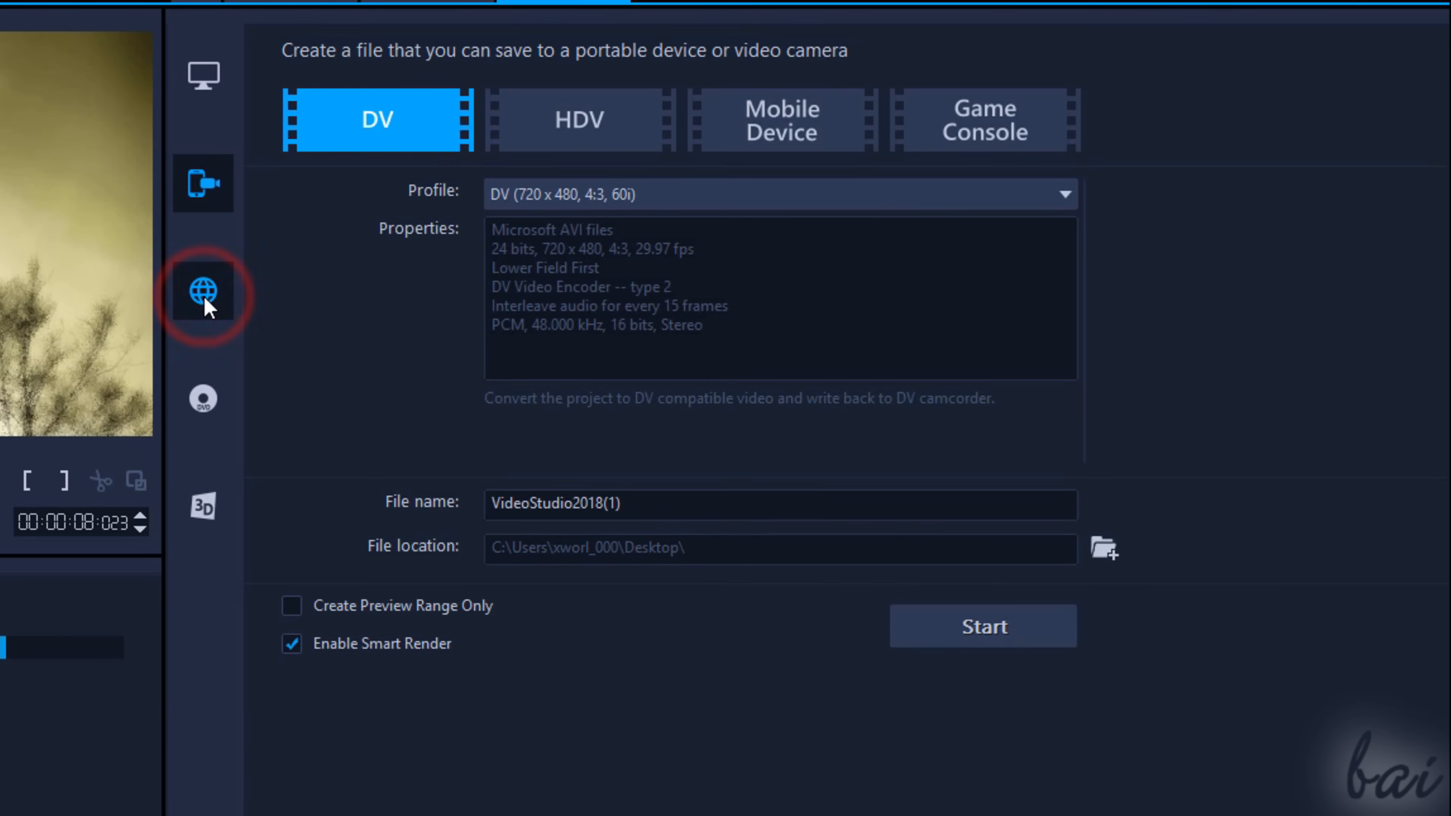
click(583, 124)
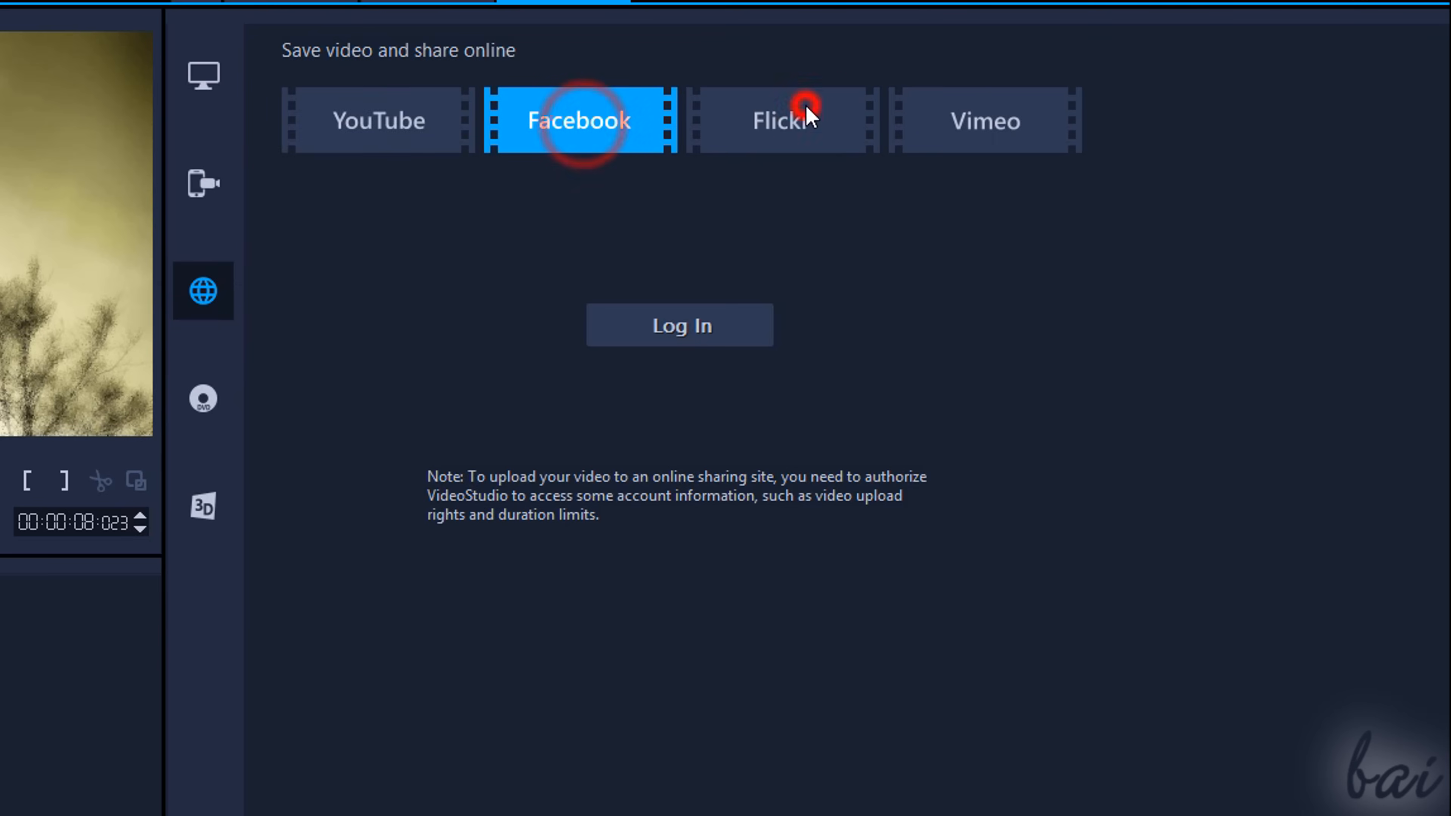
click(806, 117)
click(969, 121)
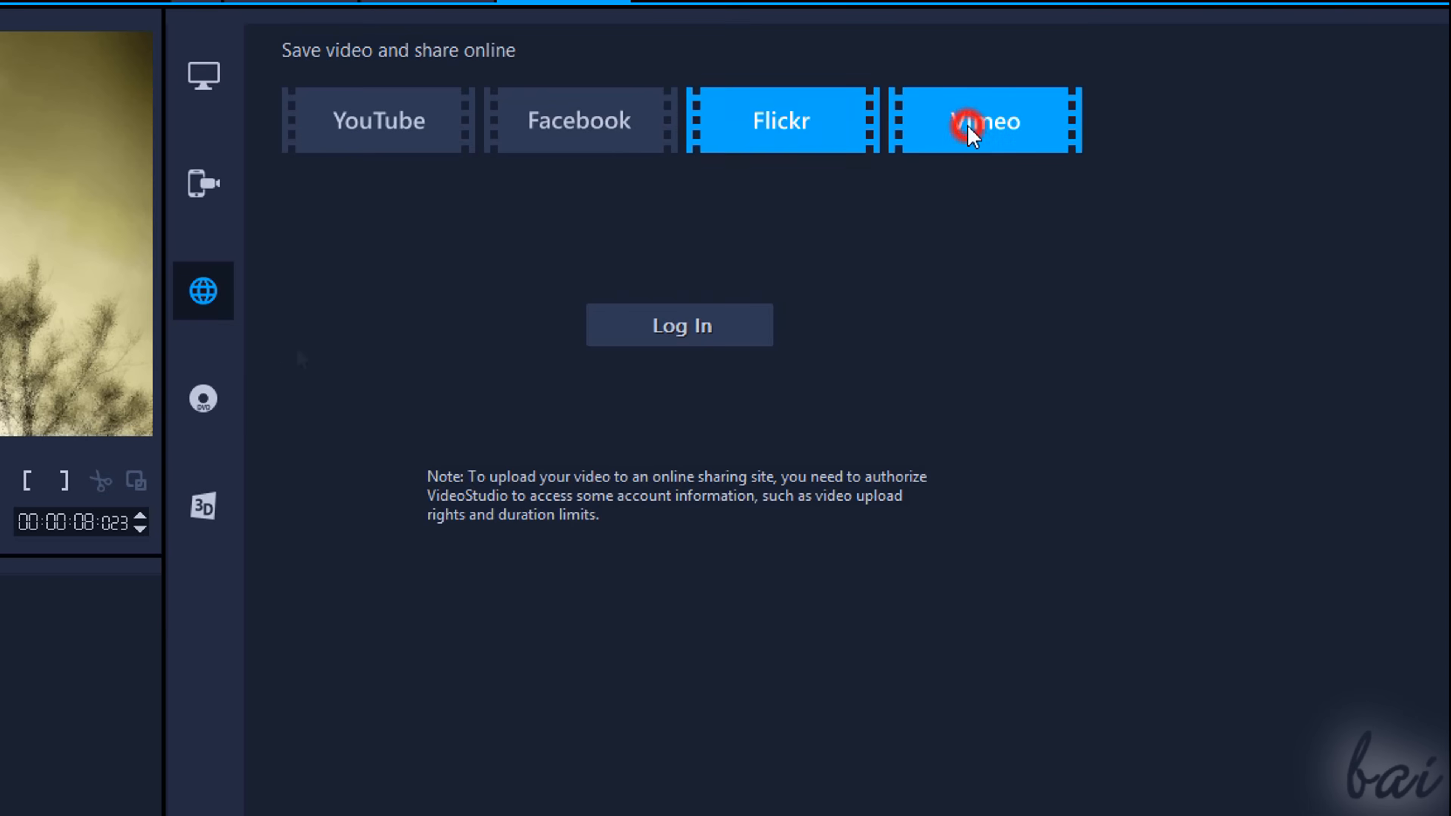
click(202, 398)
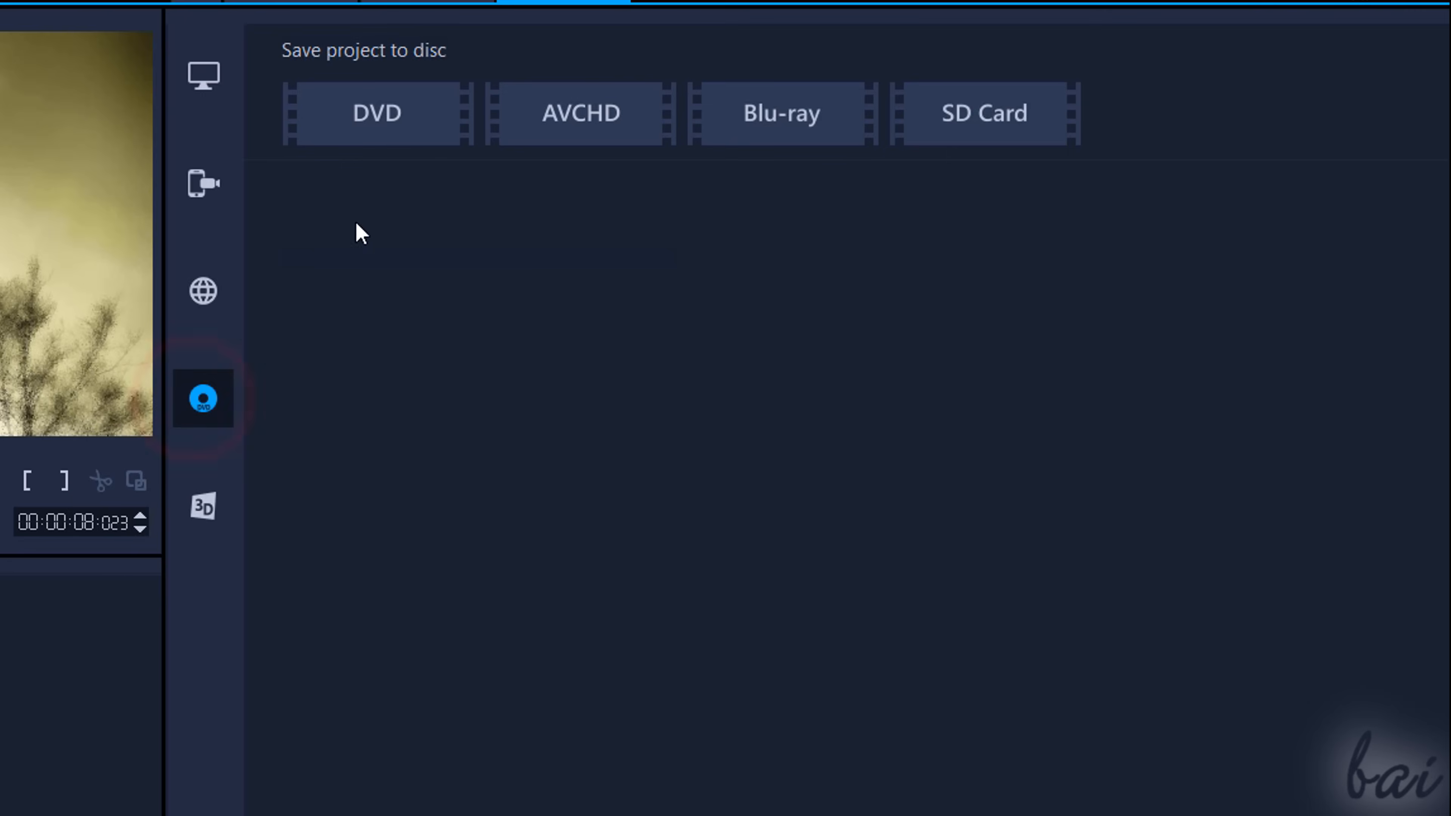
click(398, 122)
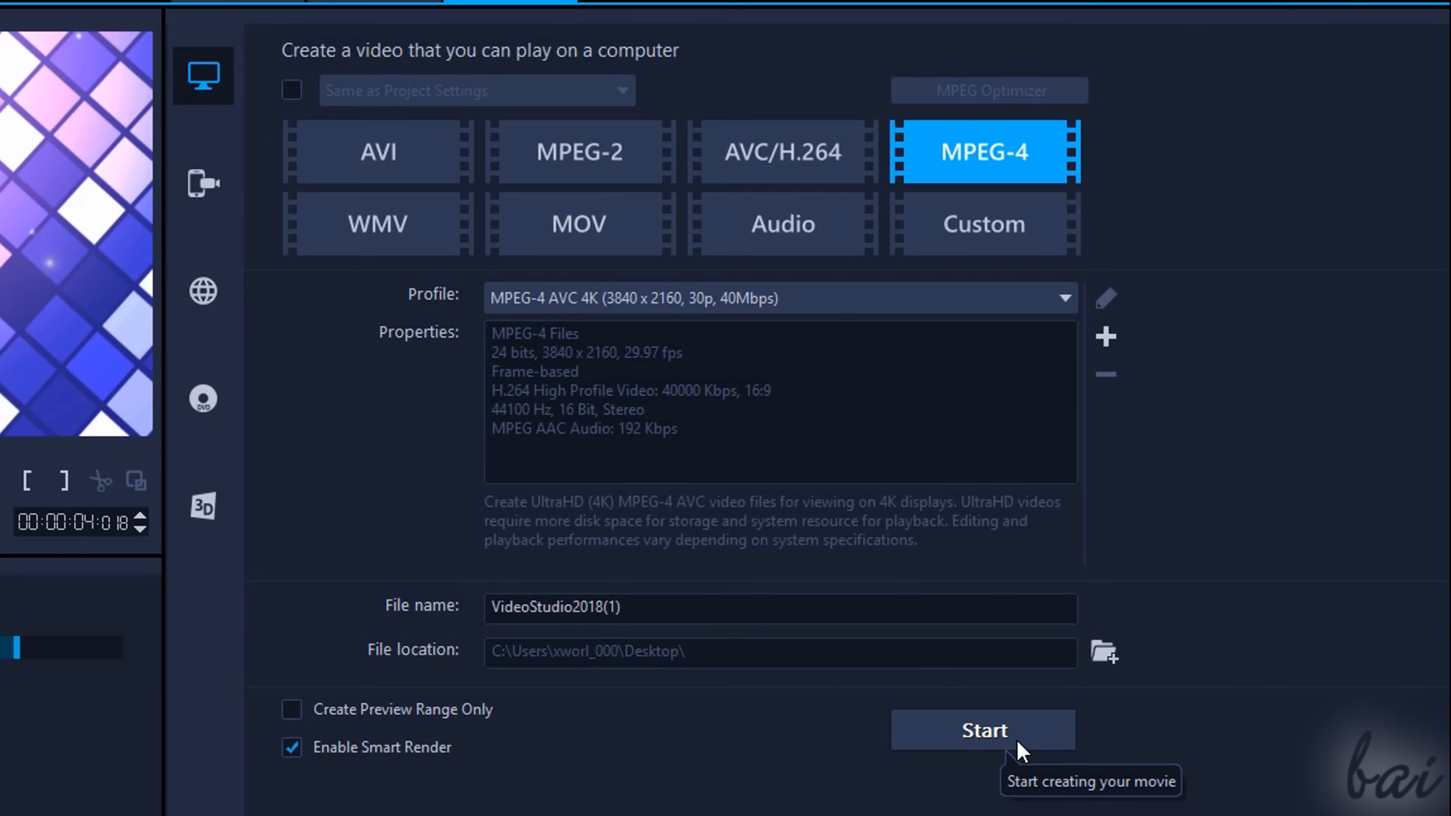
Step: Start rendering the movie to the Desktop as MPEG-4 AVC 4K (3840 x 2160, 30p, 40Mbps), and abort the rendering
click(1017, 742)
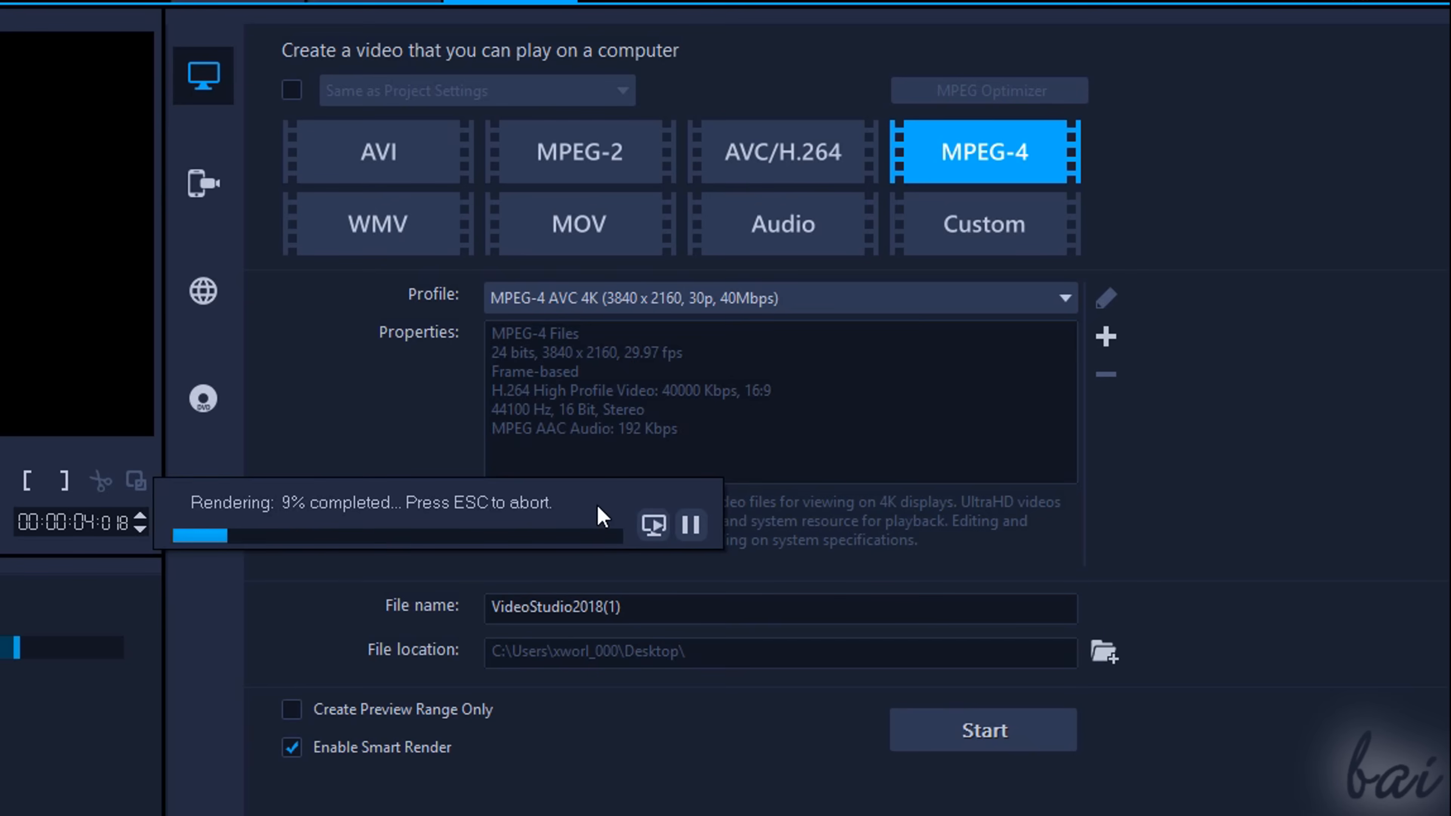
key(Escape)
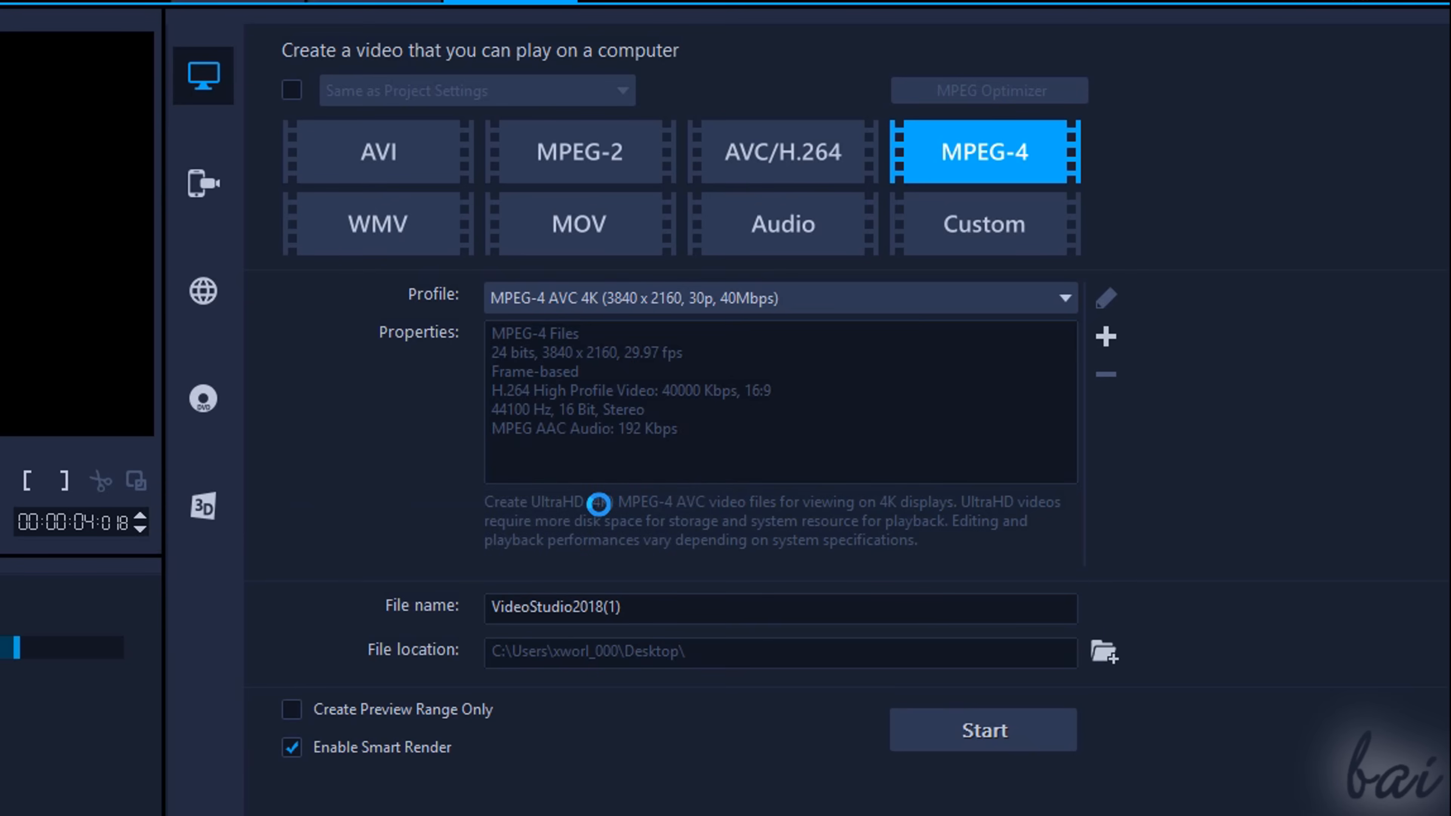